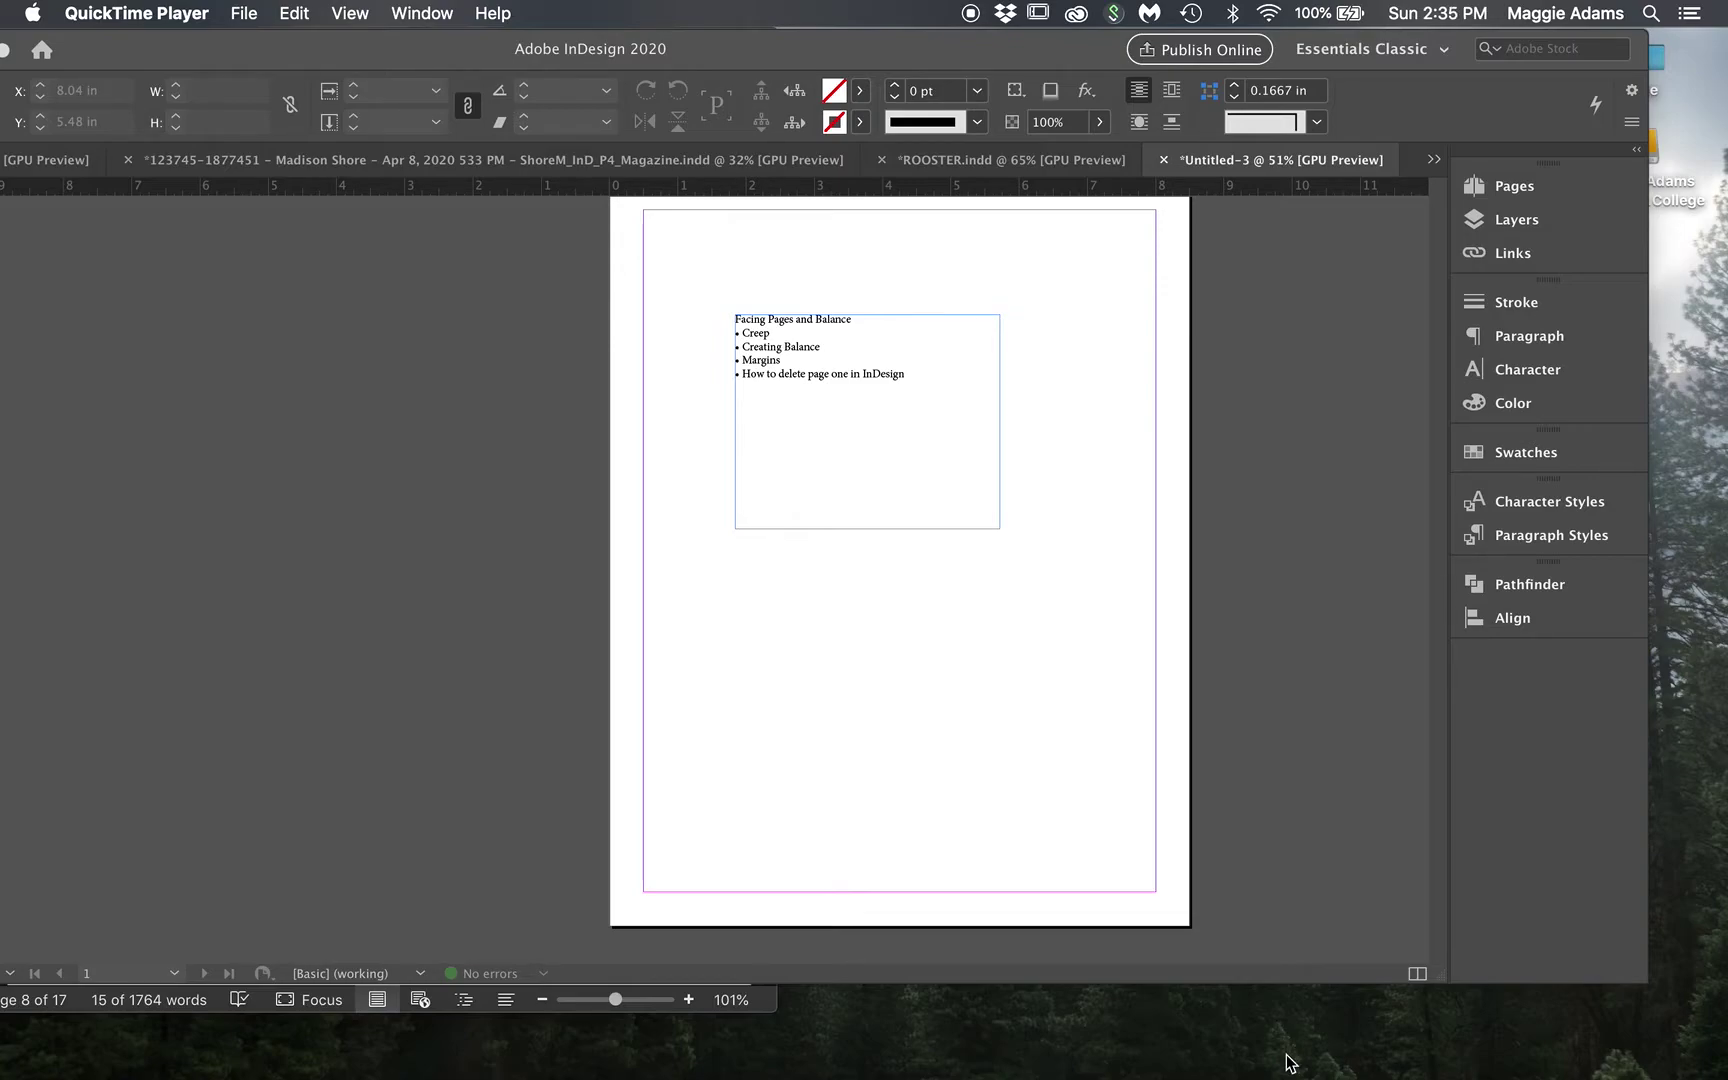
Delete page 1 with the Pages panel's trash button, then undo the deletion.
{"action": "left_click", "coordinate": [1538, 182]}
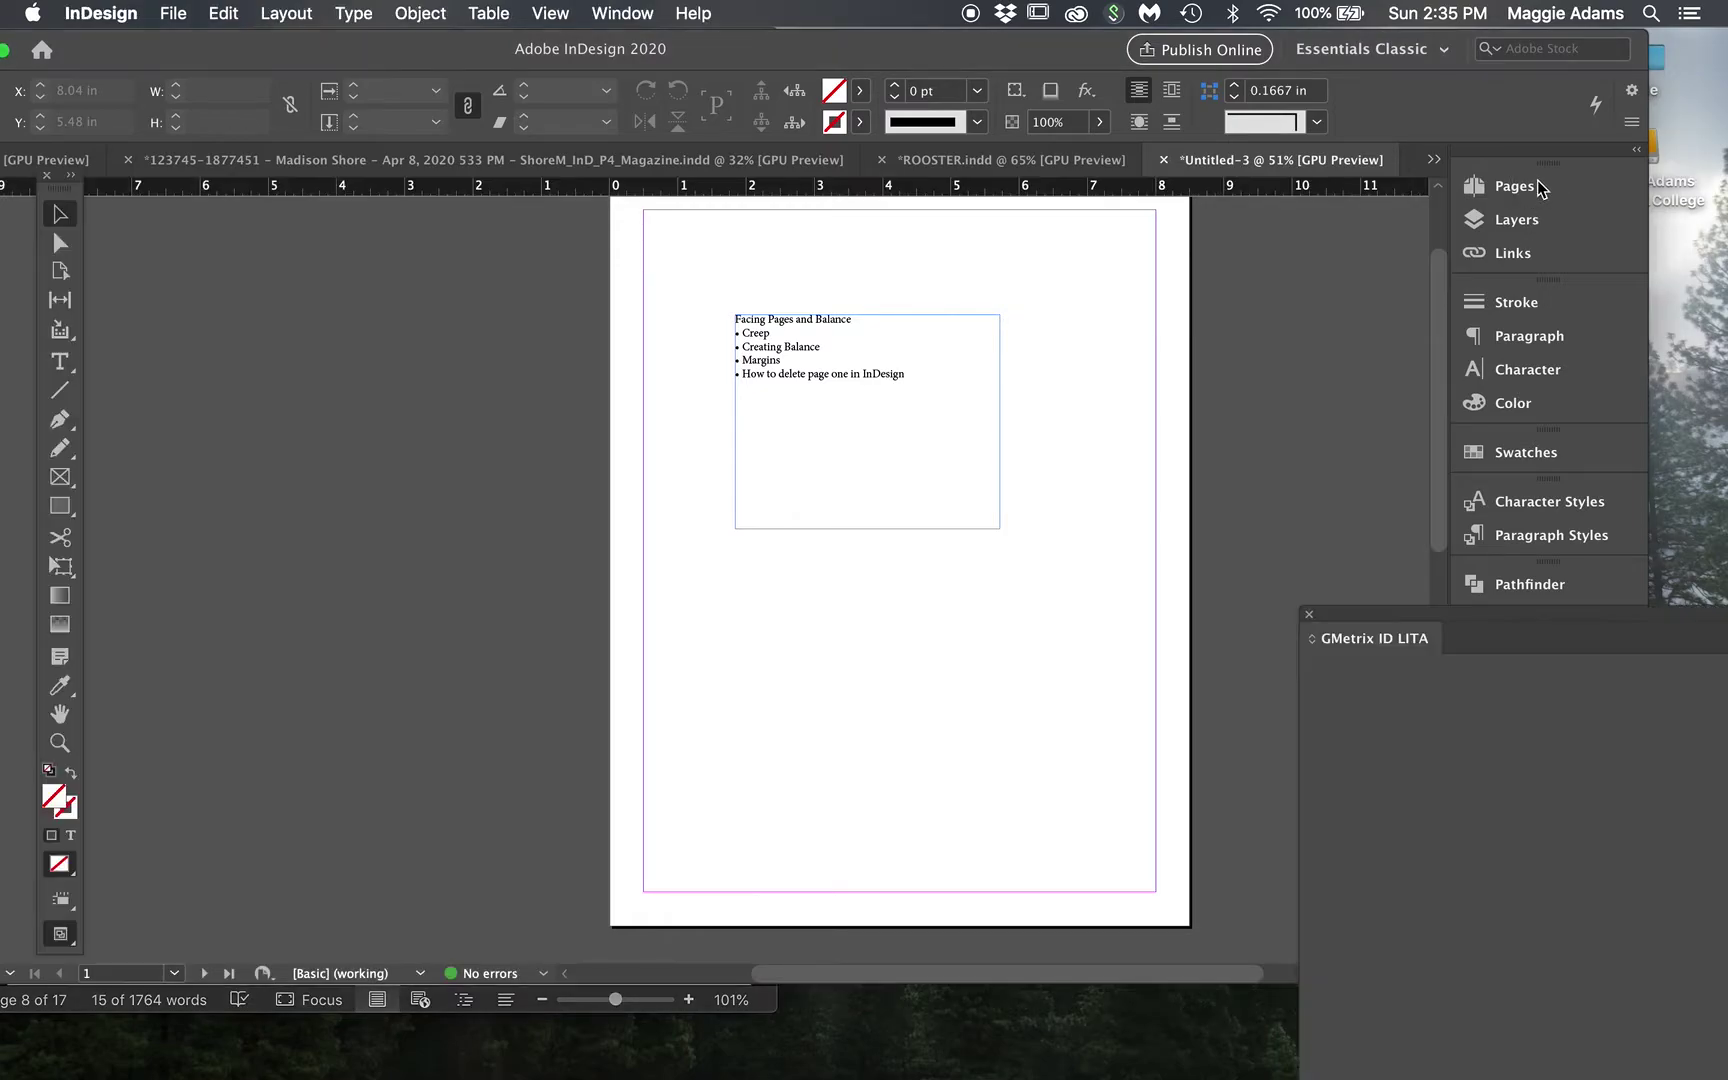
{"action": "left_click", "coordinate": [1538, 182]}
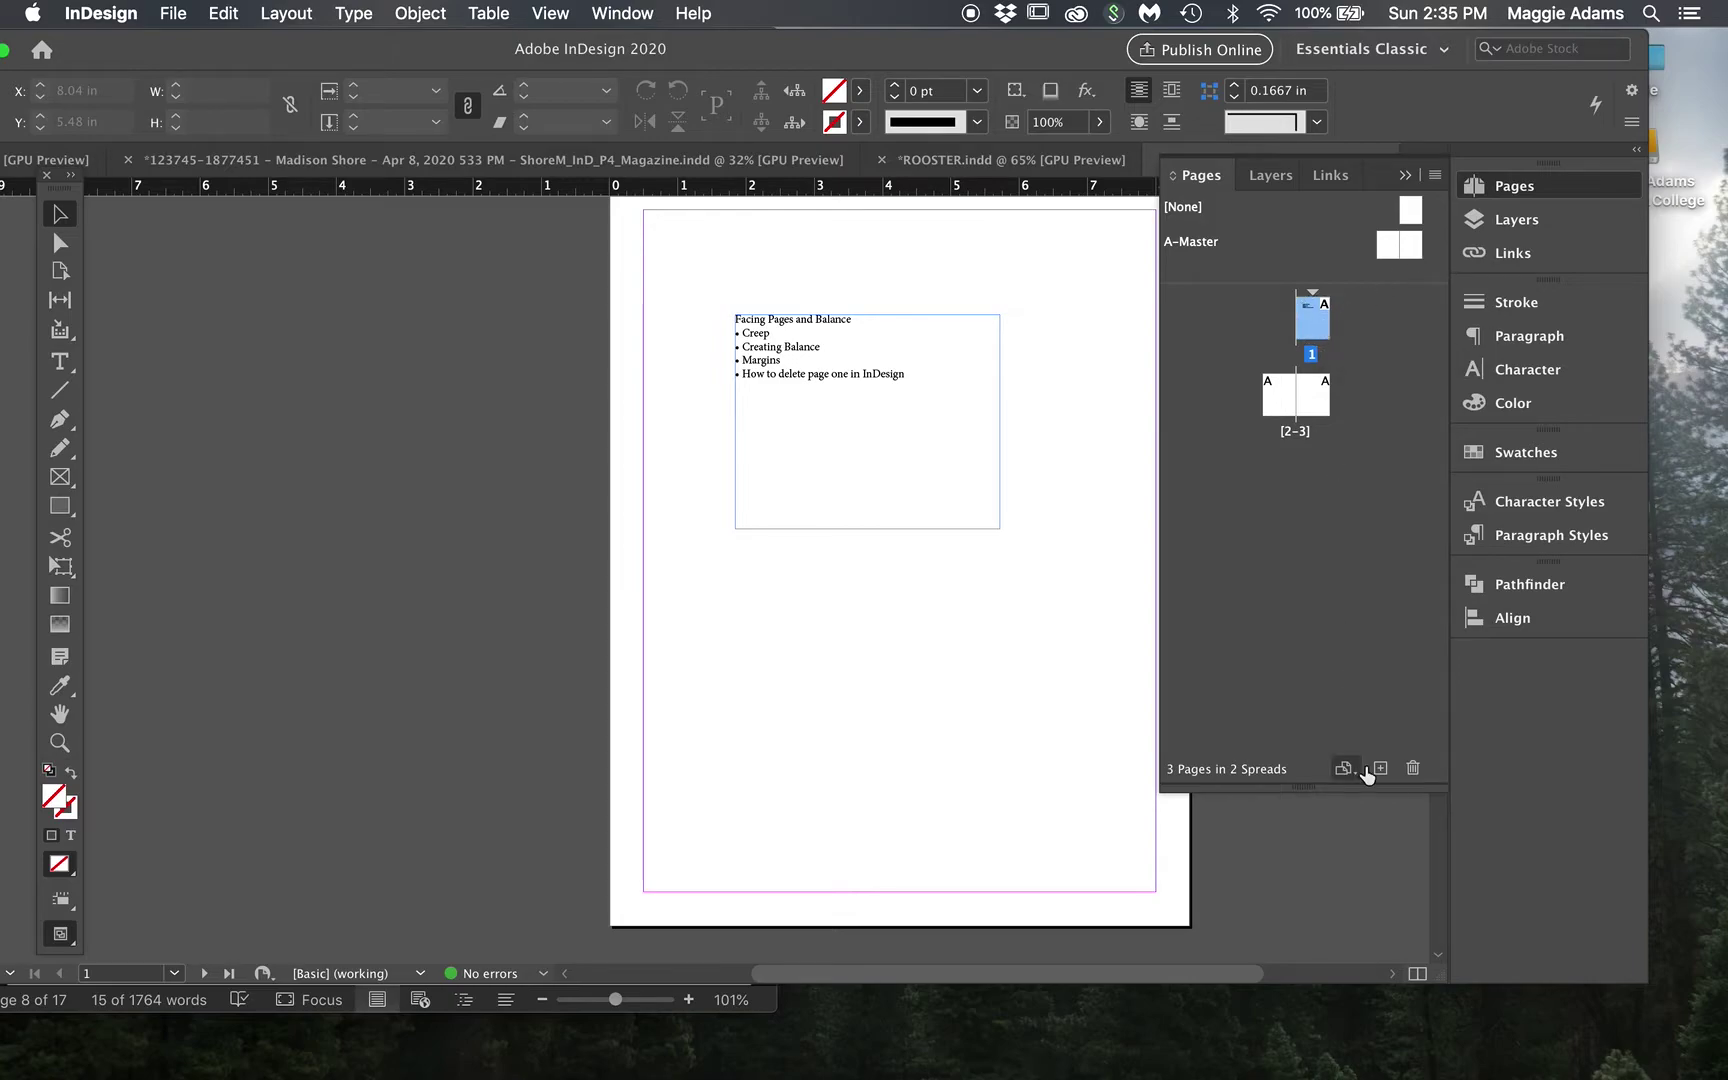
{"action": "left_click", "coordinate": [1411, 767]}
{"action": "left_click", "coordinate": [1095, 605]}
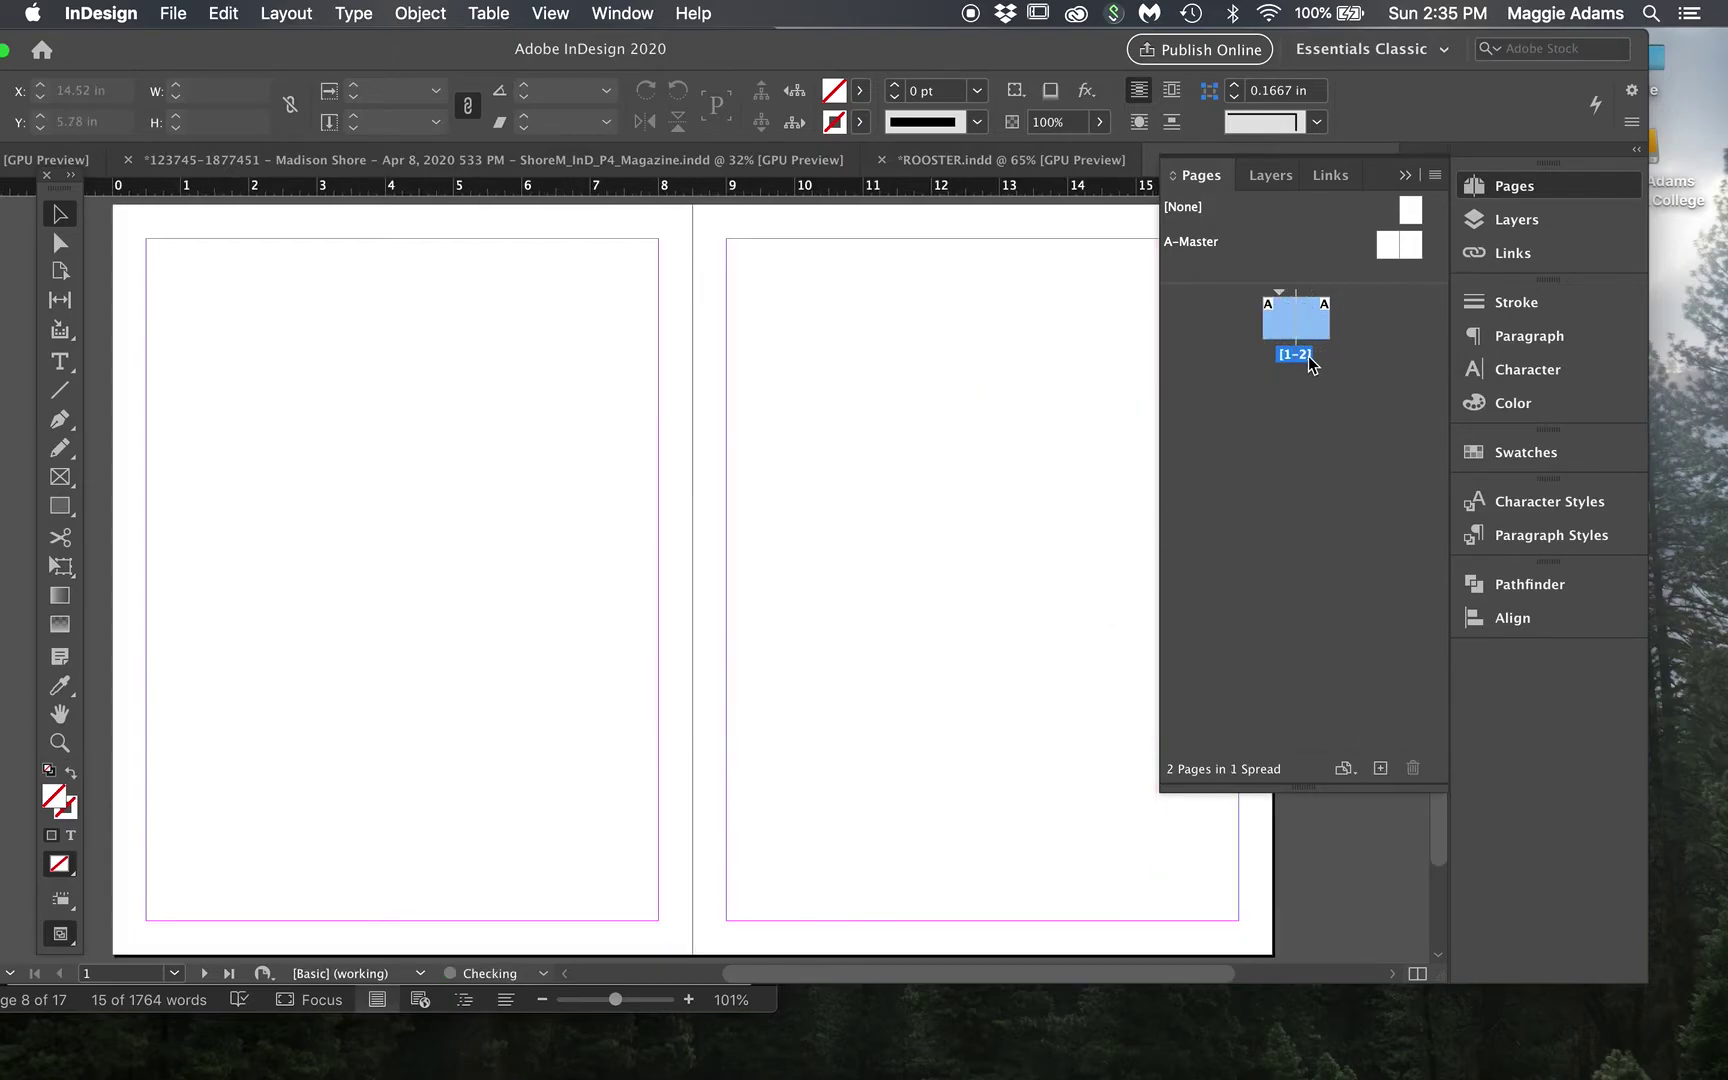
{"action": "key", "text": "super+z"}
{"action": "key", "text": "super+z"}
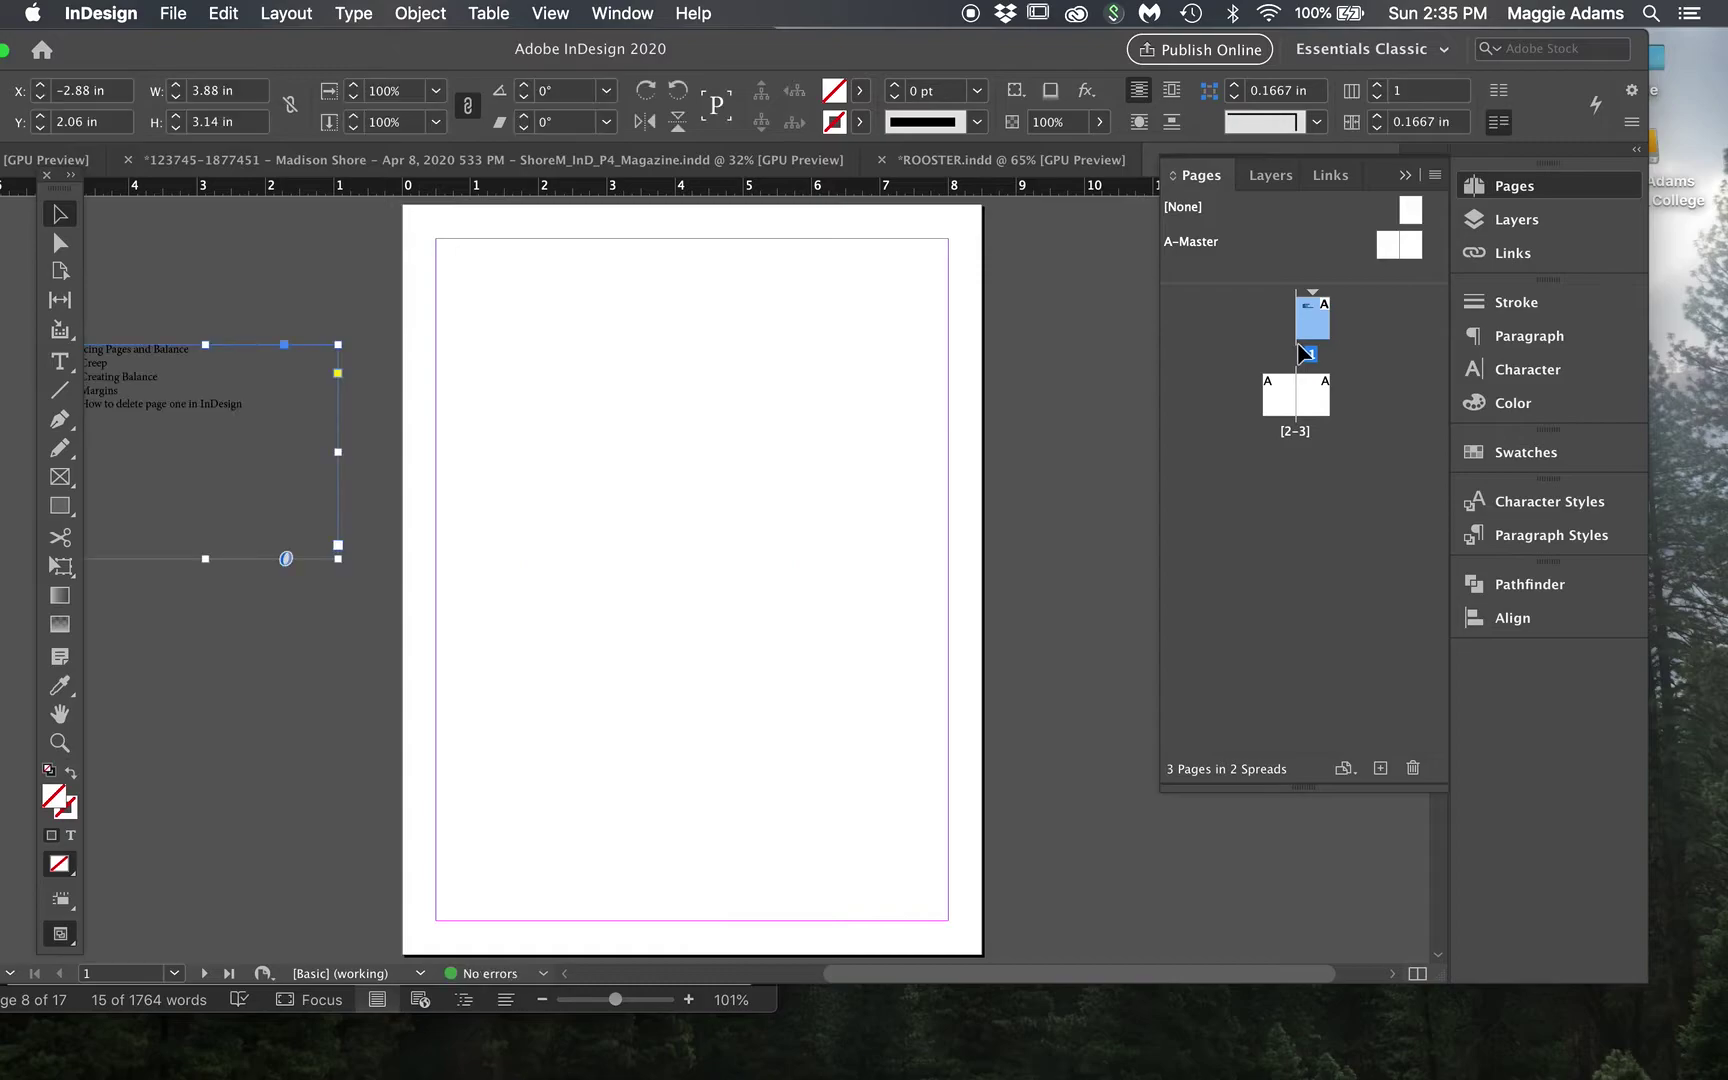
Drag page 1 onto the trash icon and undo that deletion too.
{"action": "left_click_drag", "start_coordinate": [1336, 332], "coordinate": [1418, 763]}
{"action": "key", "text": "super+z"}
{"action": "left_click", "coordinate": [172, 14]}
Create a new 8.5 × 11 in facing-pages document with 3 pages, then delete its last page.
{"action": "mouse_move", "coordinate": [181, 40]}
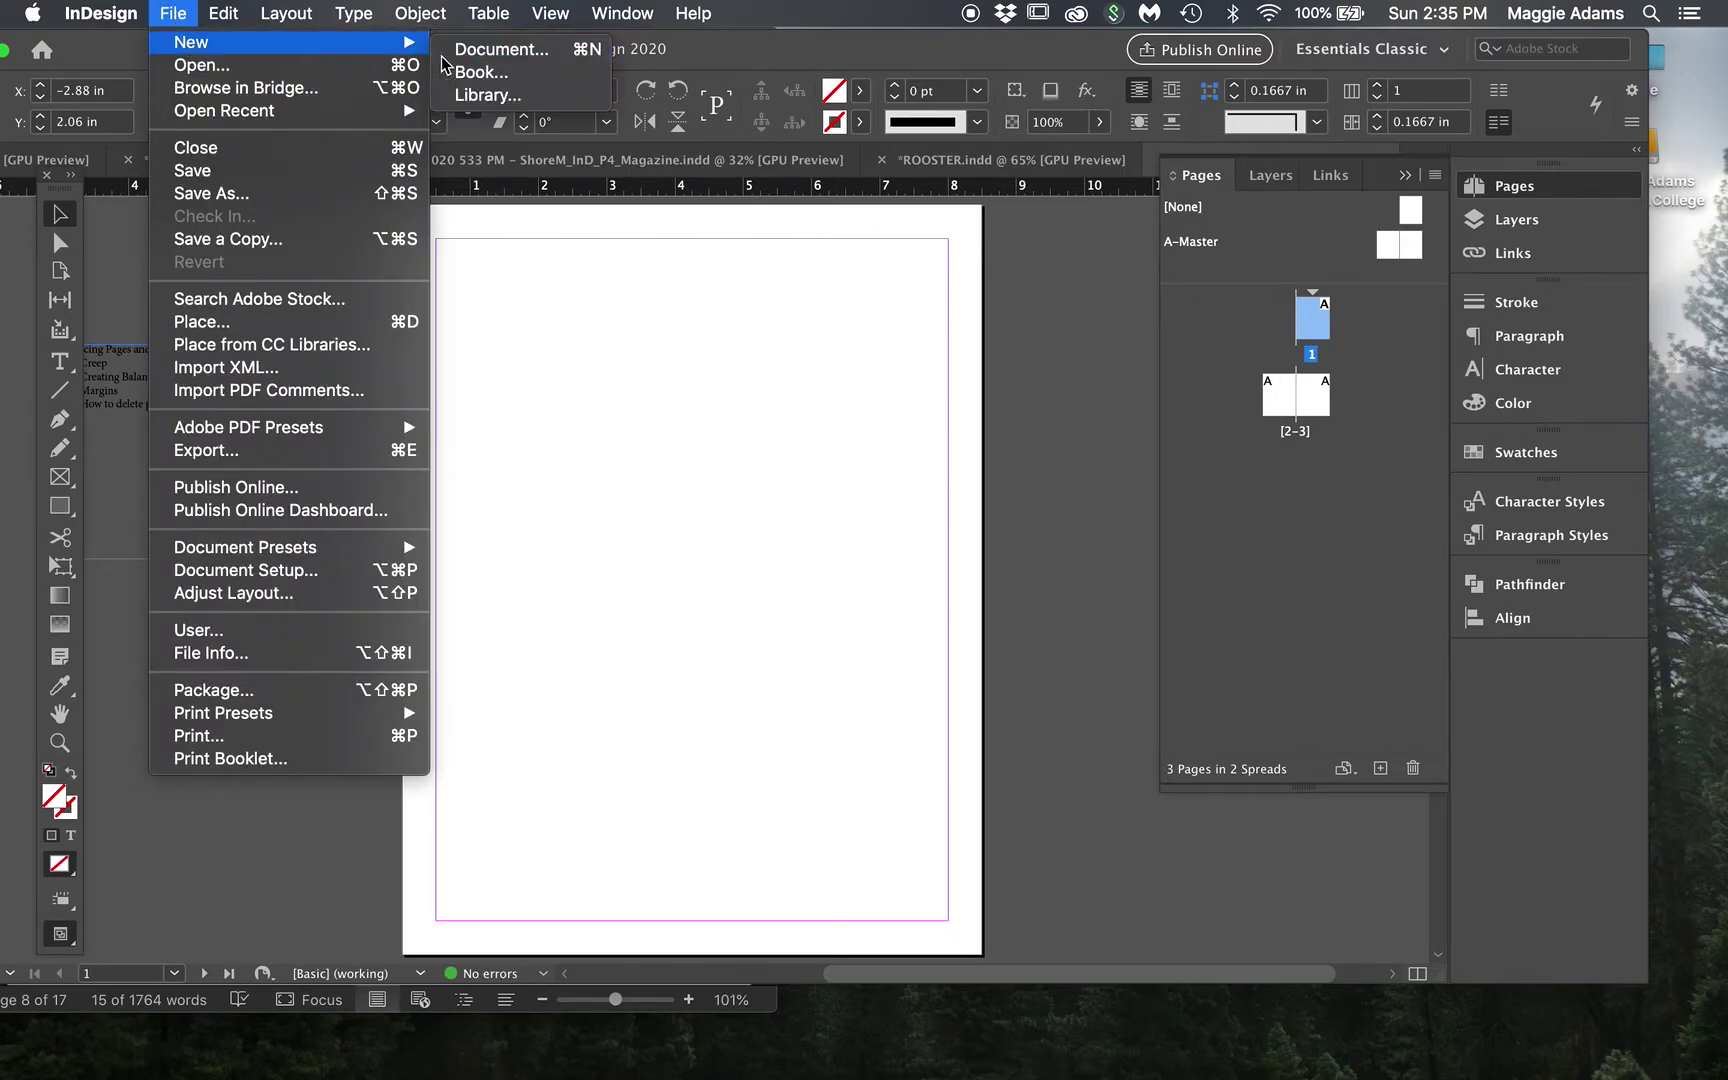
{"action": "left_click", "coordinate": [470, 42]}
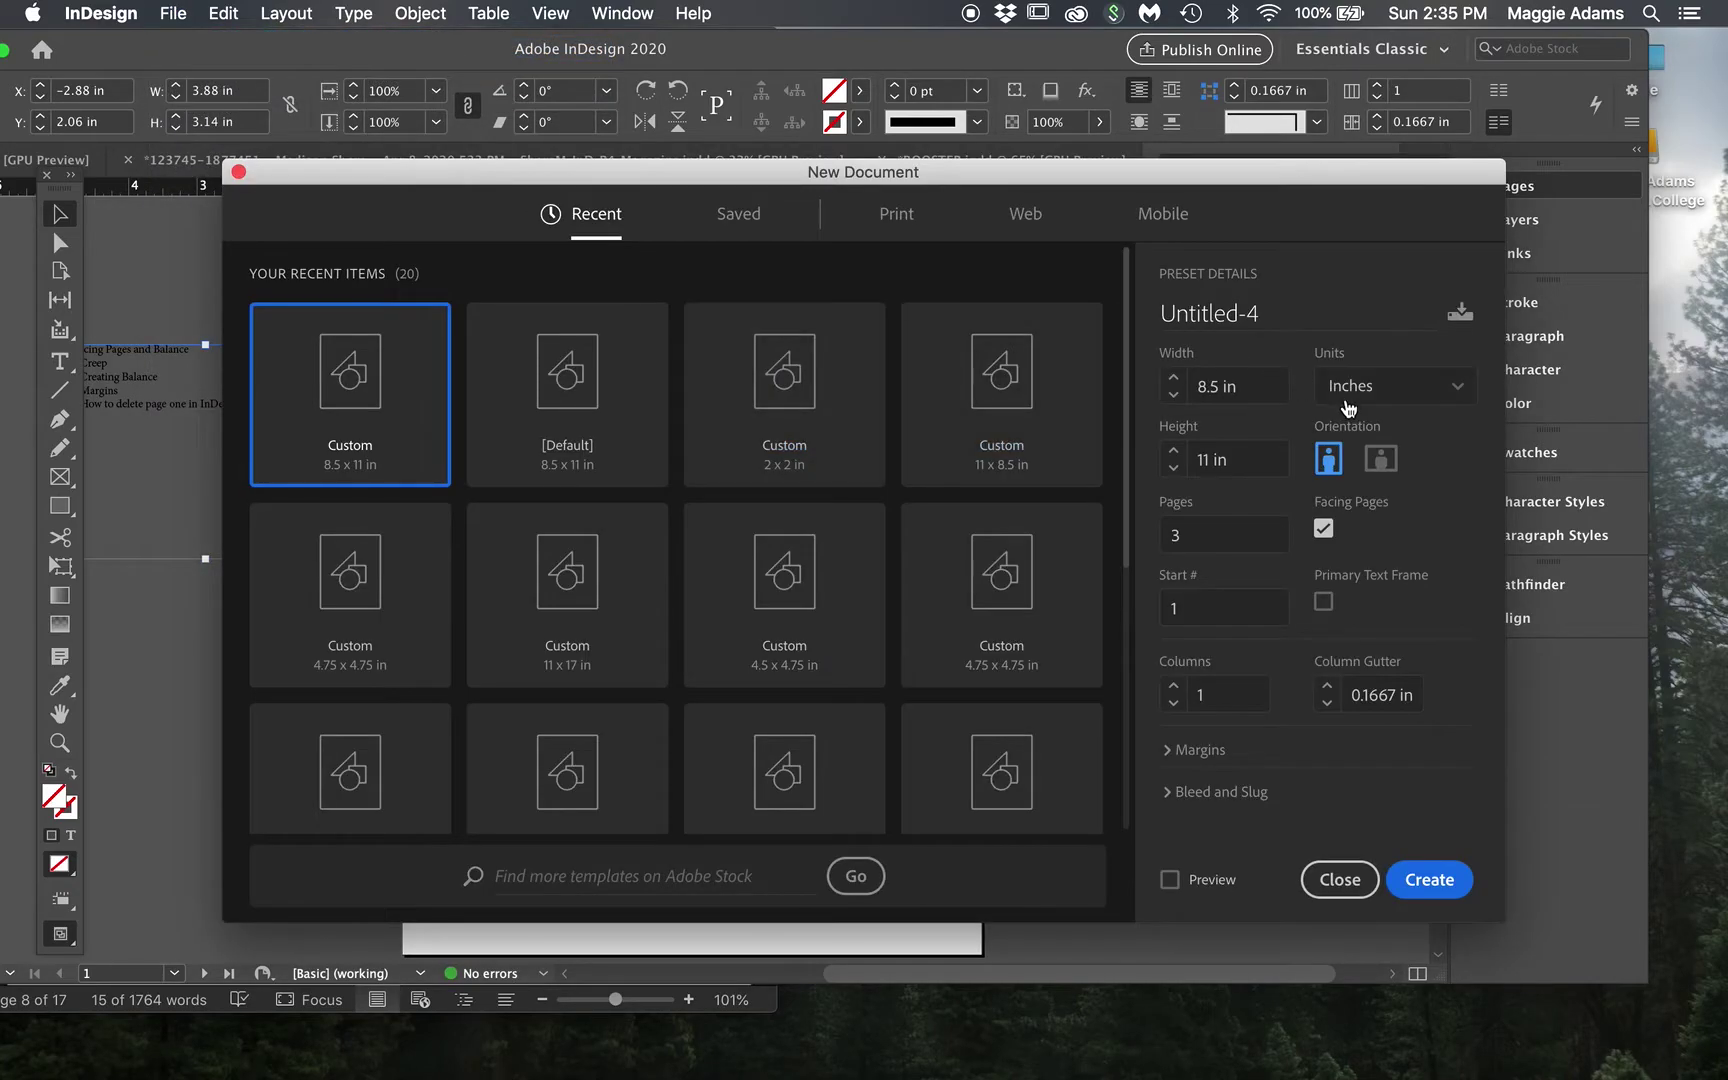
{"action": "left_click", "coordinate": [1416, 874]}
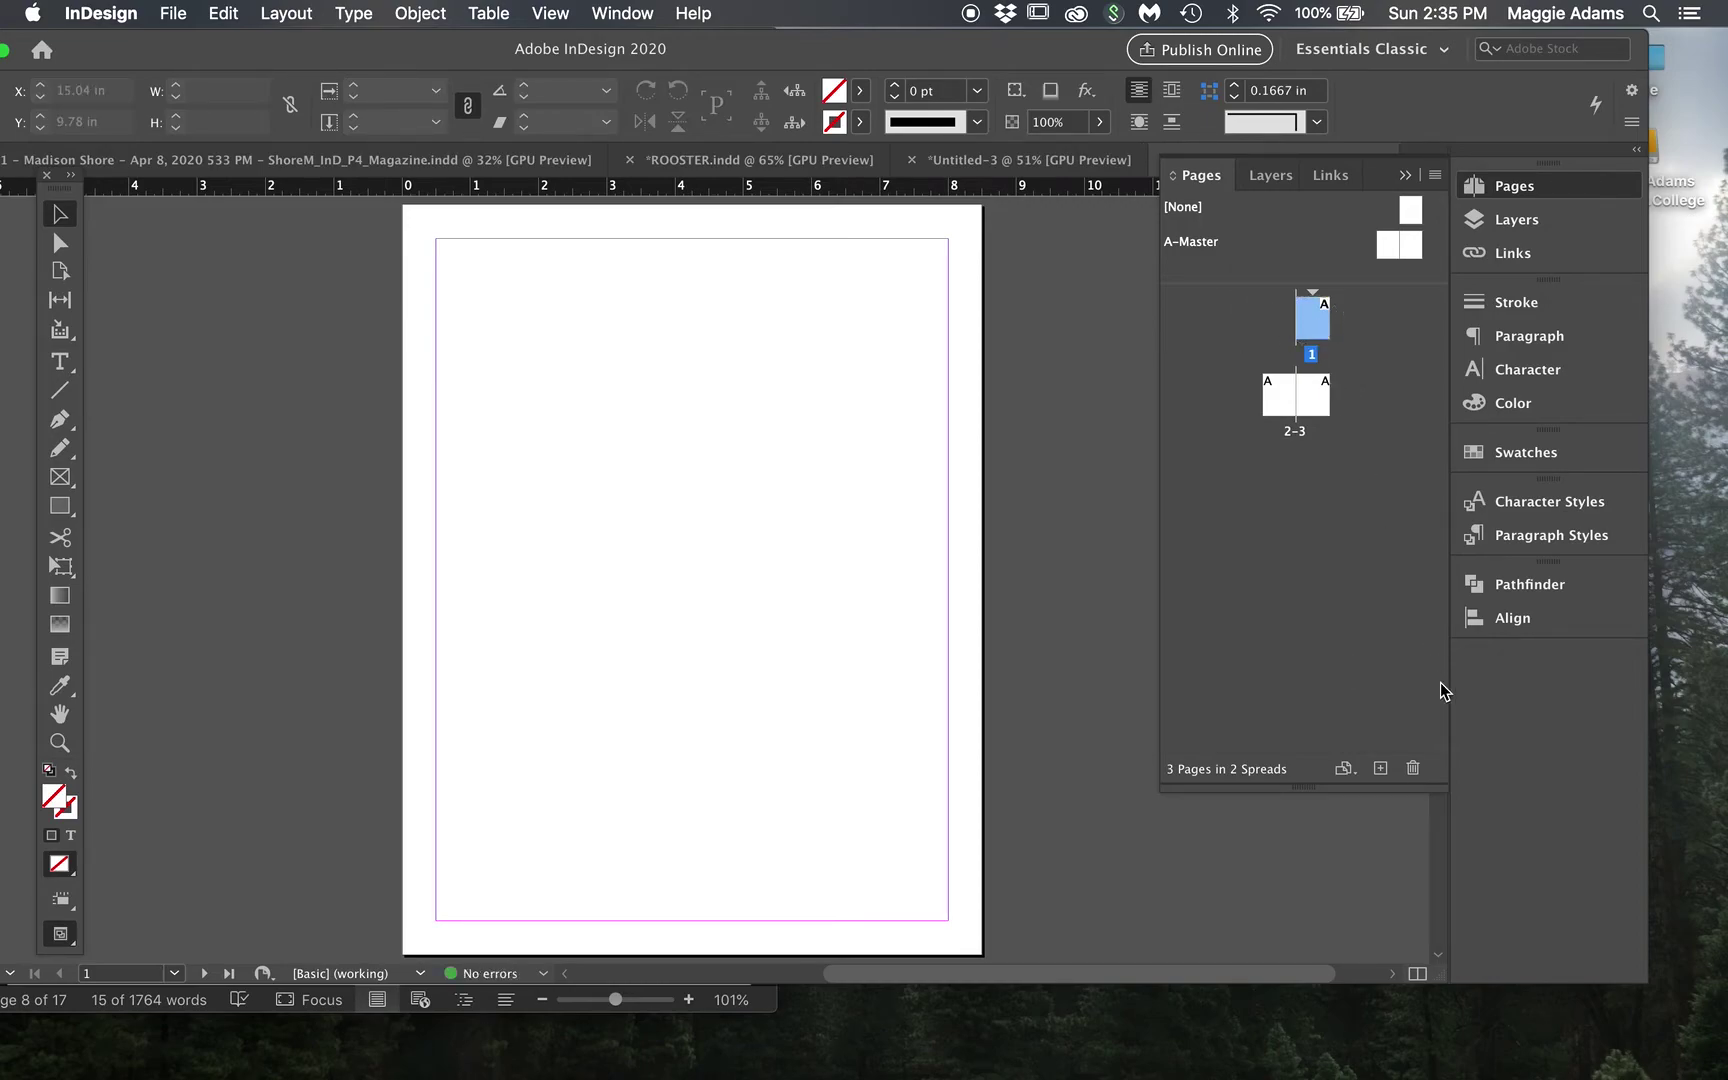
{"action": "left_click", "coordinate": [1411, 768]}
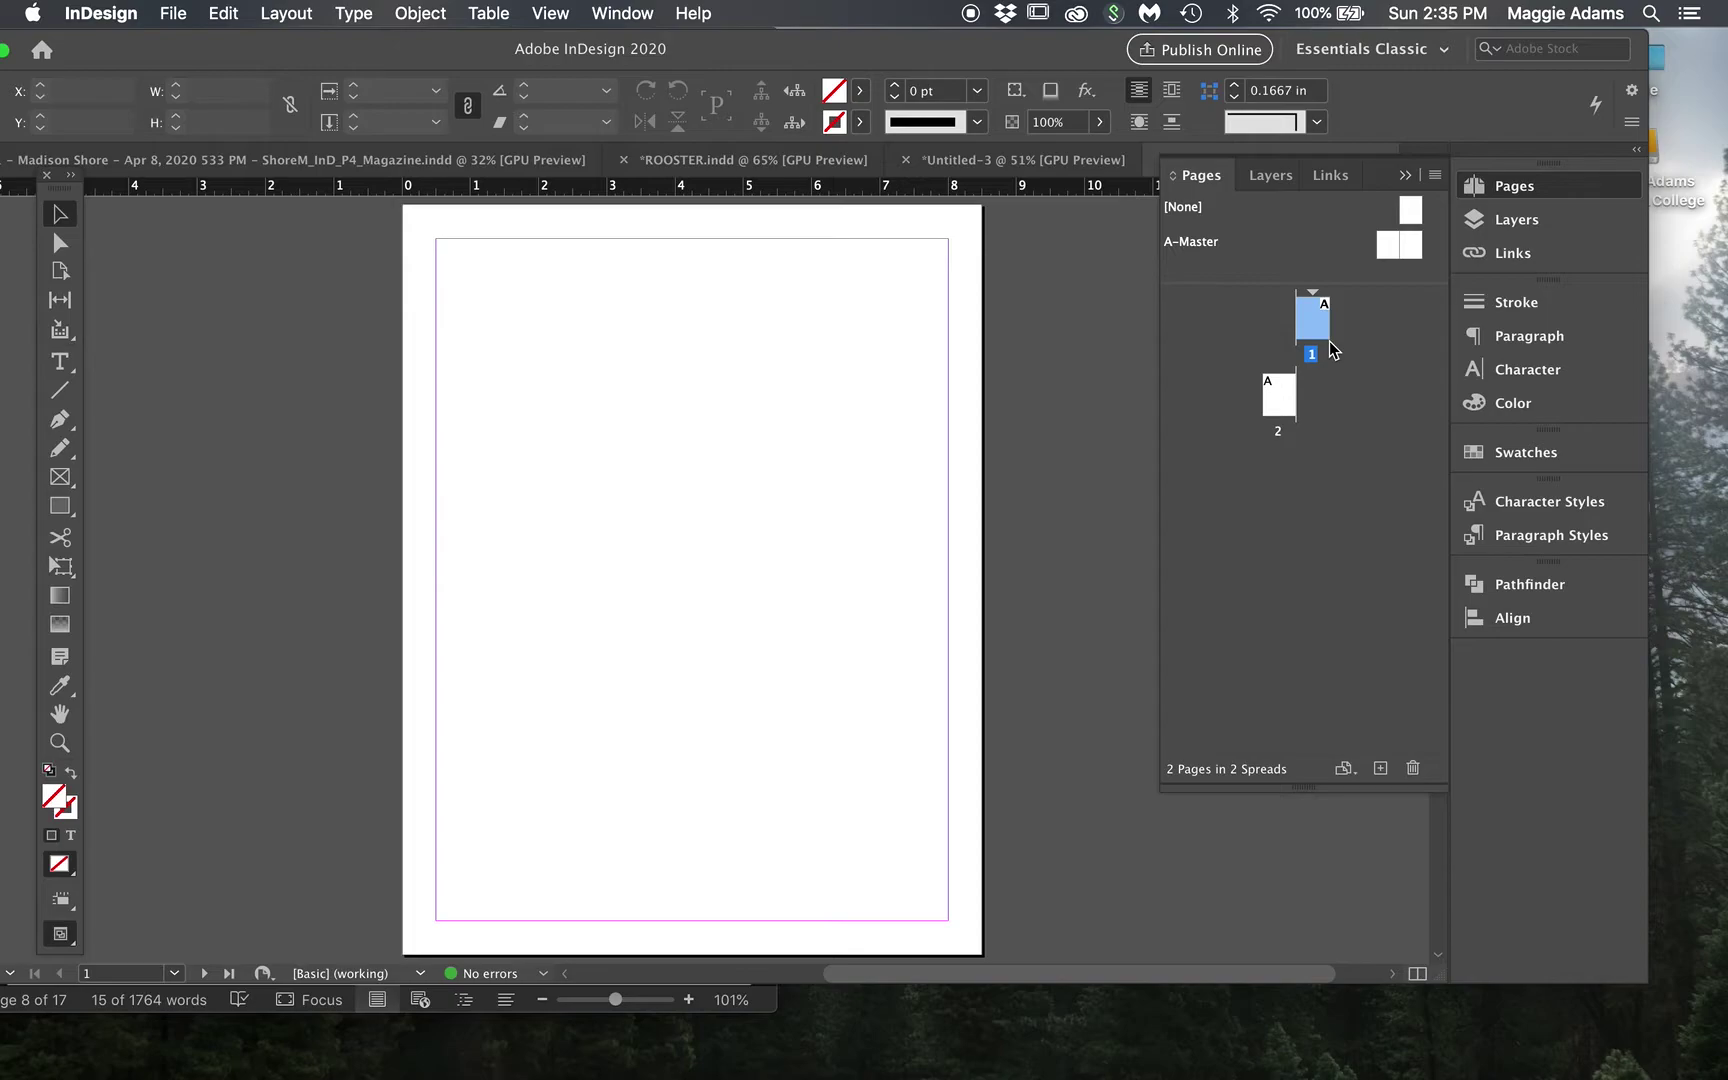
Drag A-Master in to add a third page, then insert 5 A-Master pages after page 3.
{"action": "left_click_drag", "start_coordinate": [1417, 262], "coordinate": [1330, 385]}
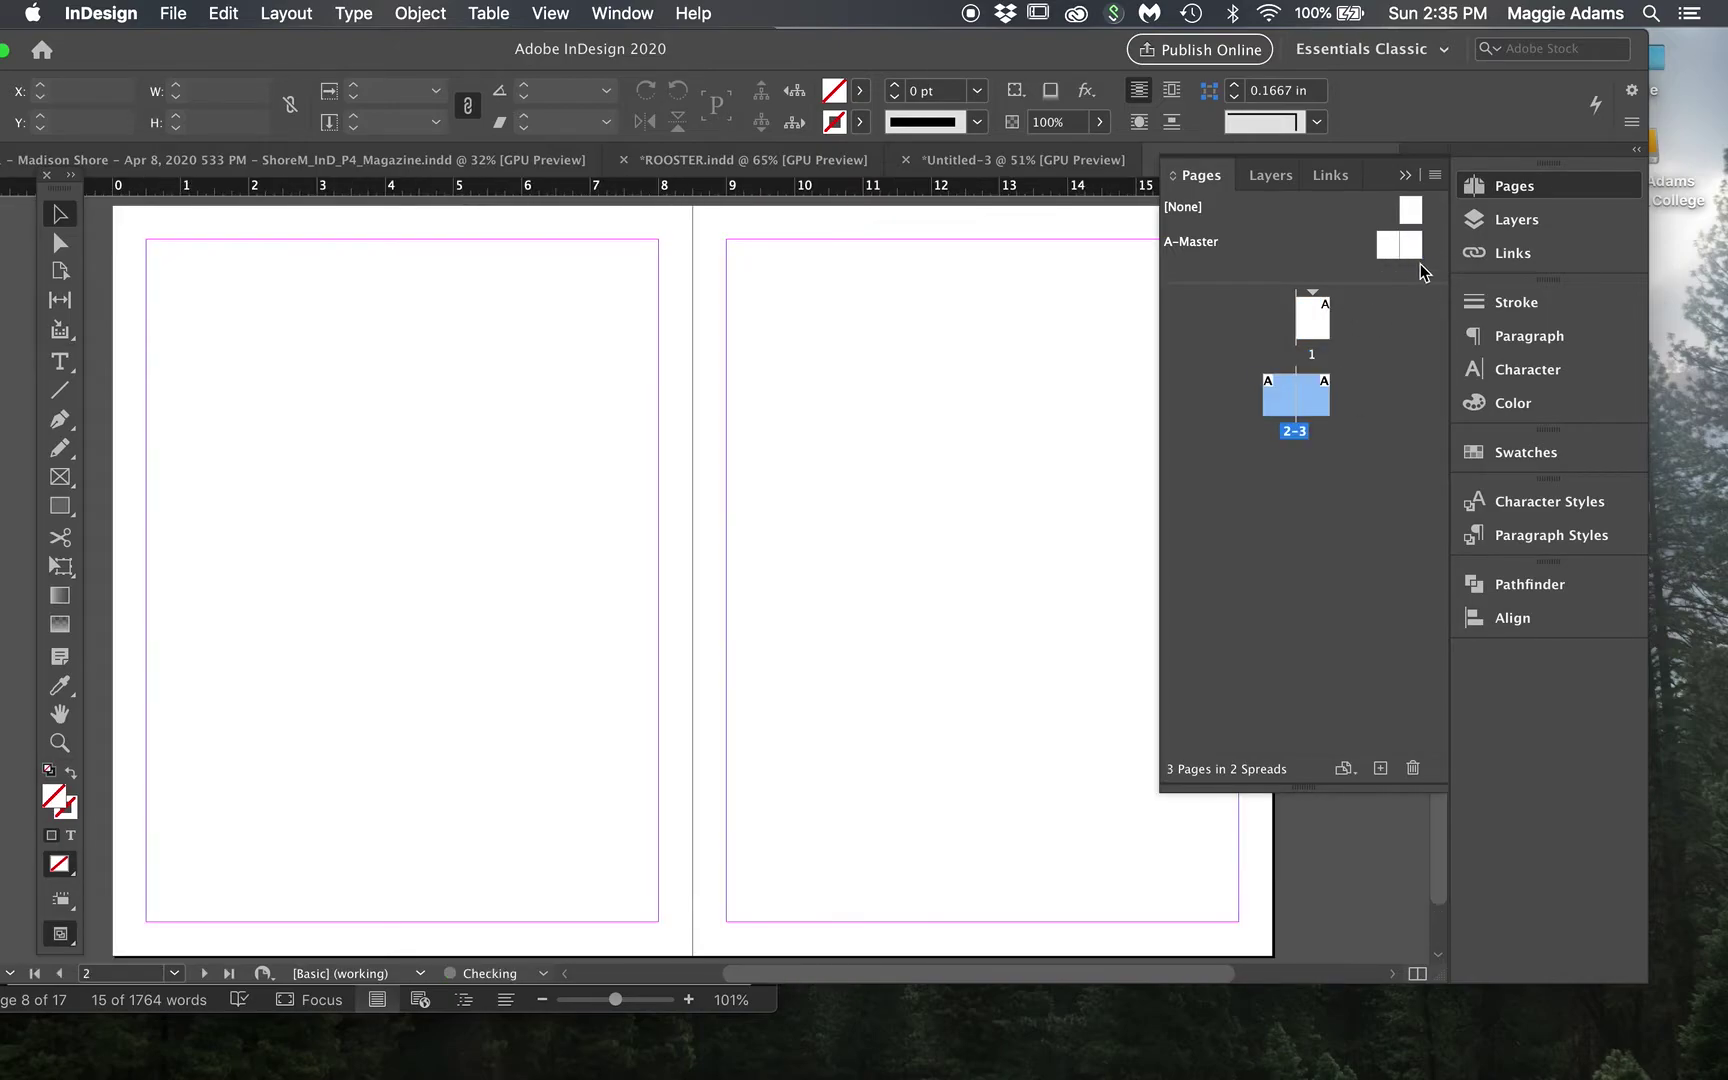
{"action": "left_click", "coordinate": [1435, 176]}
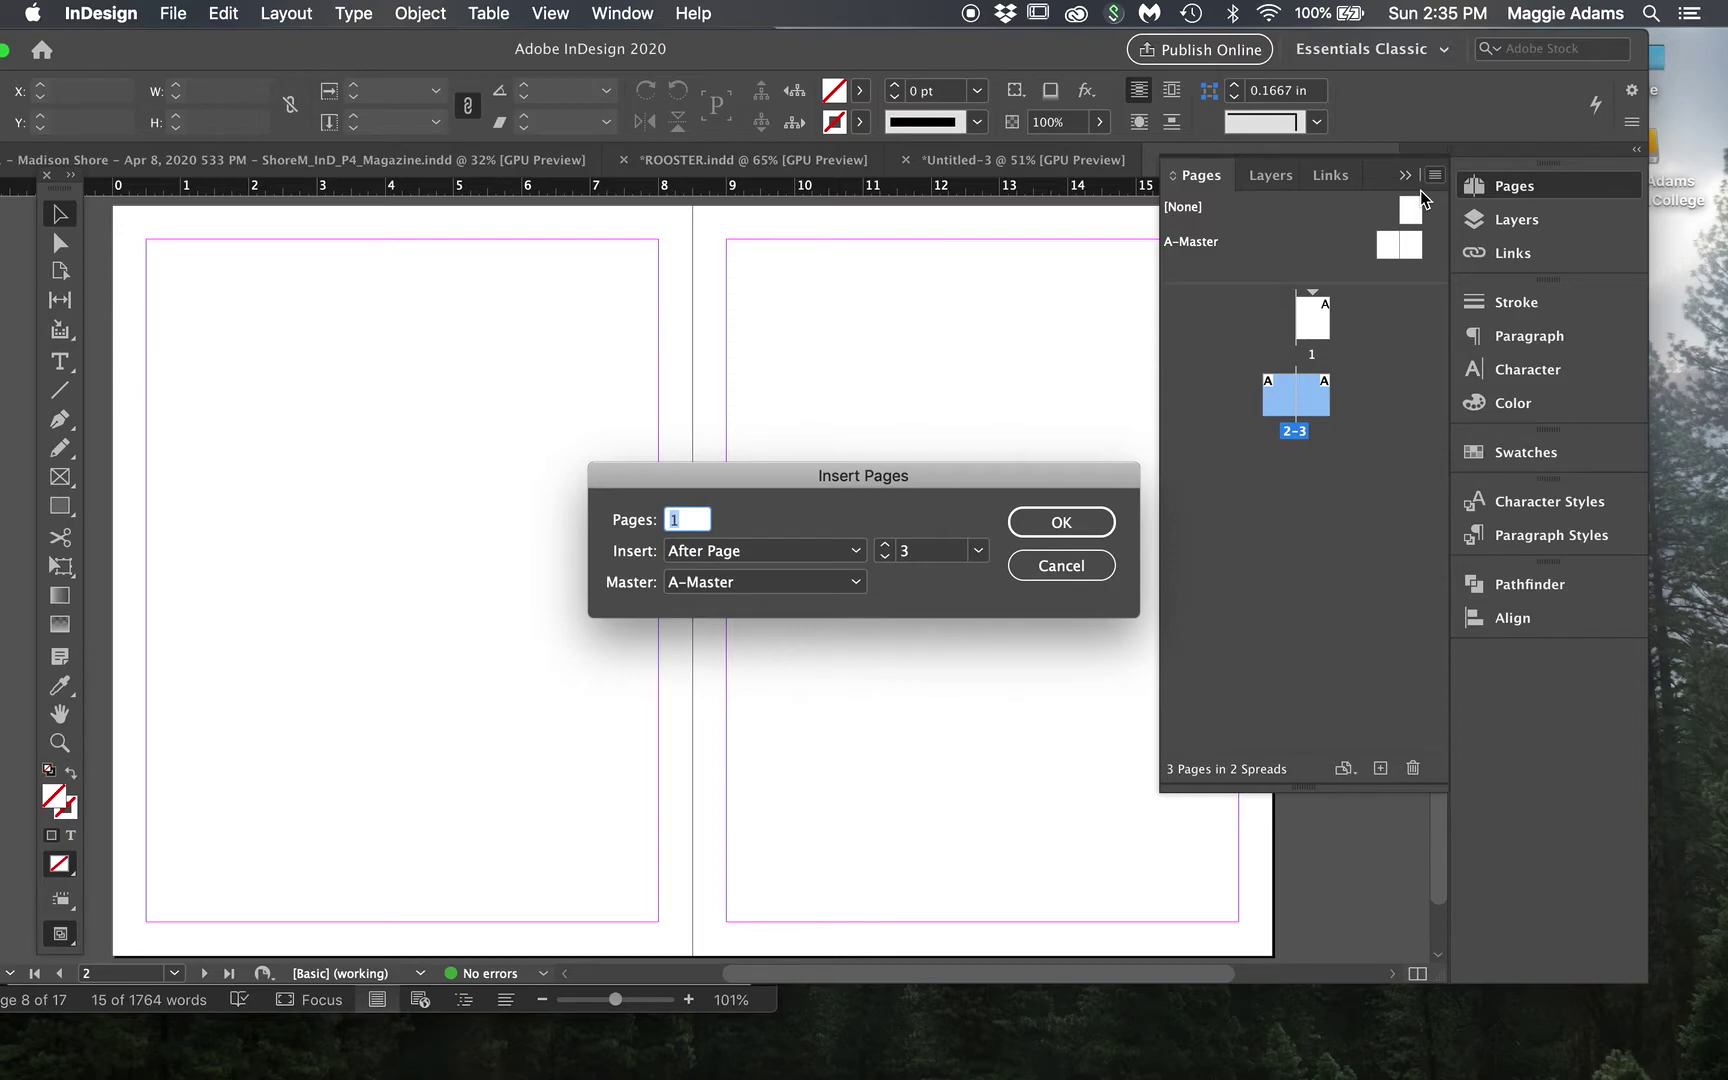
{"action": "type", "text": "5"}
{"action": "left_click", "coordinate": [1070, 528]}
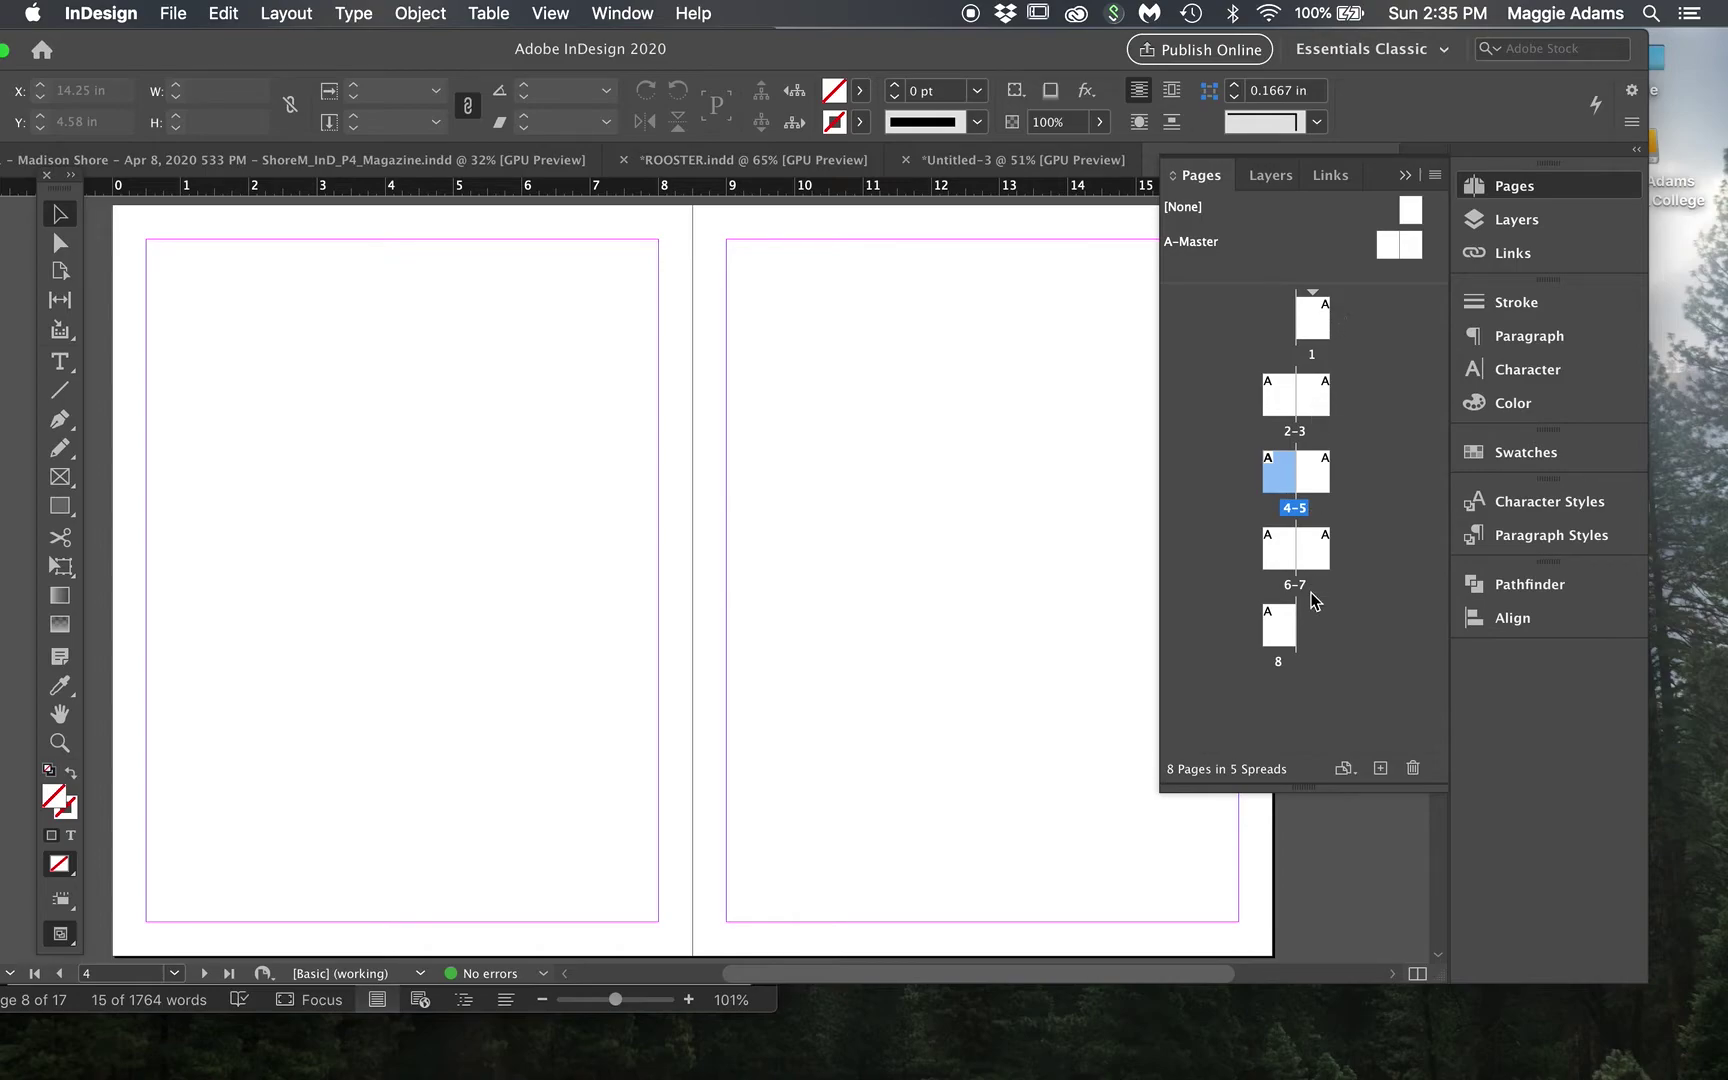
Delete page 8, then spreads 6-7 and 4-5 with the trash button.
{"action": "left_click", "coordinate": [1322, 318]}
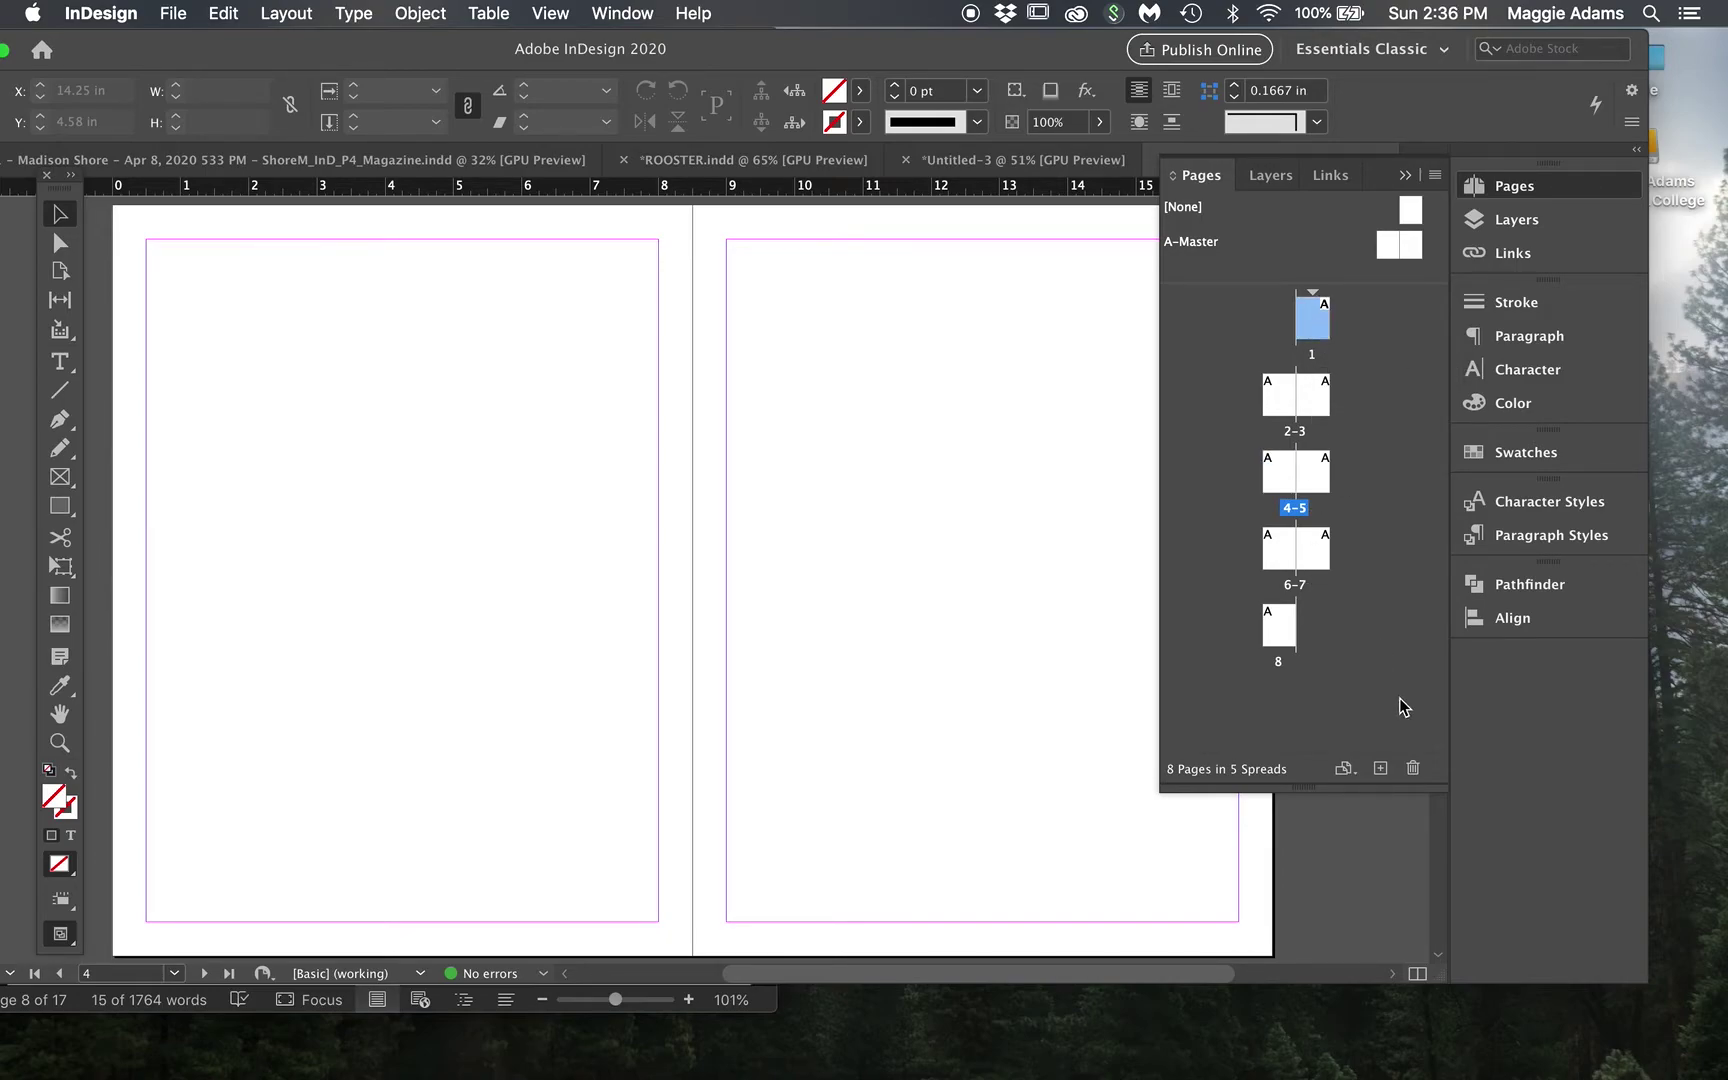
{"action": "left_click", "coordinate": [1413, 769]}
{"action": "left_click", "coordinate": [1413, 769]}
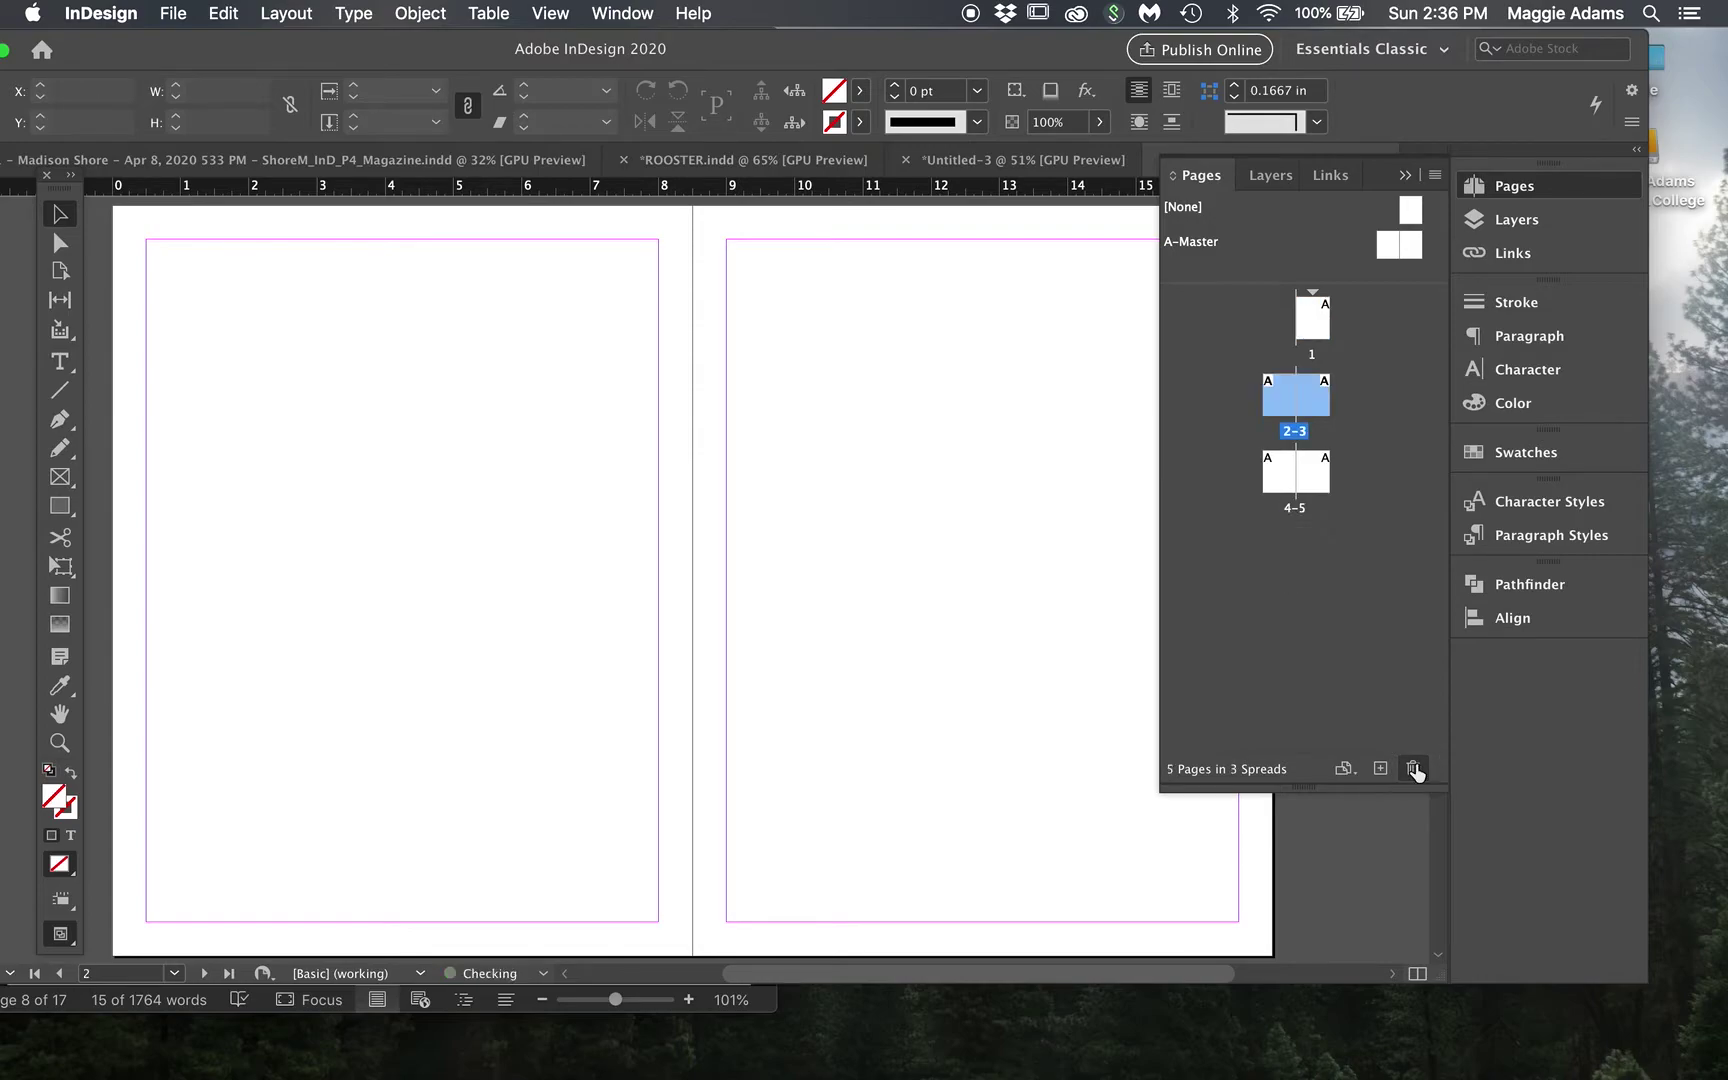
{"action": "left_click", "coordinate": [1413, 769]}
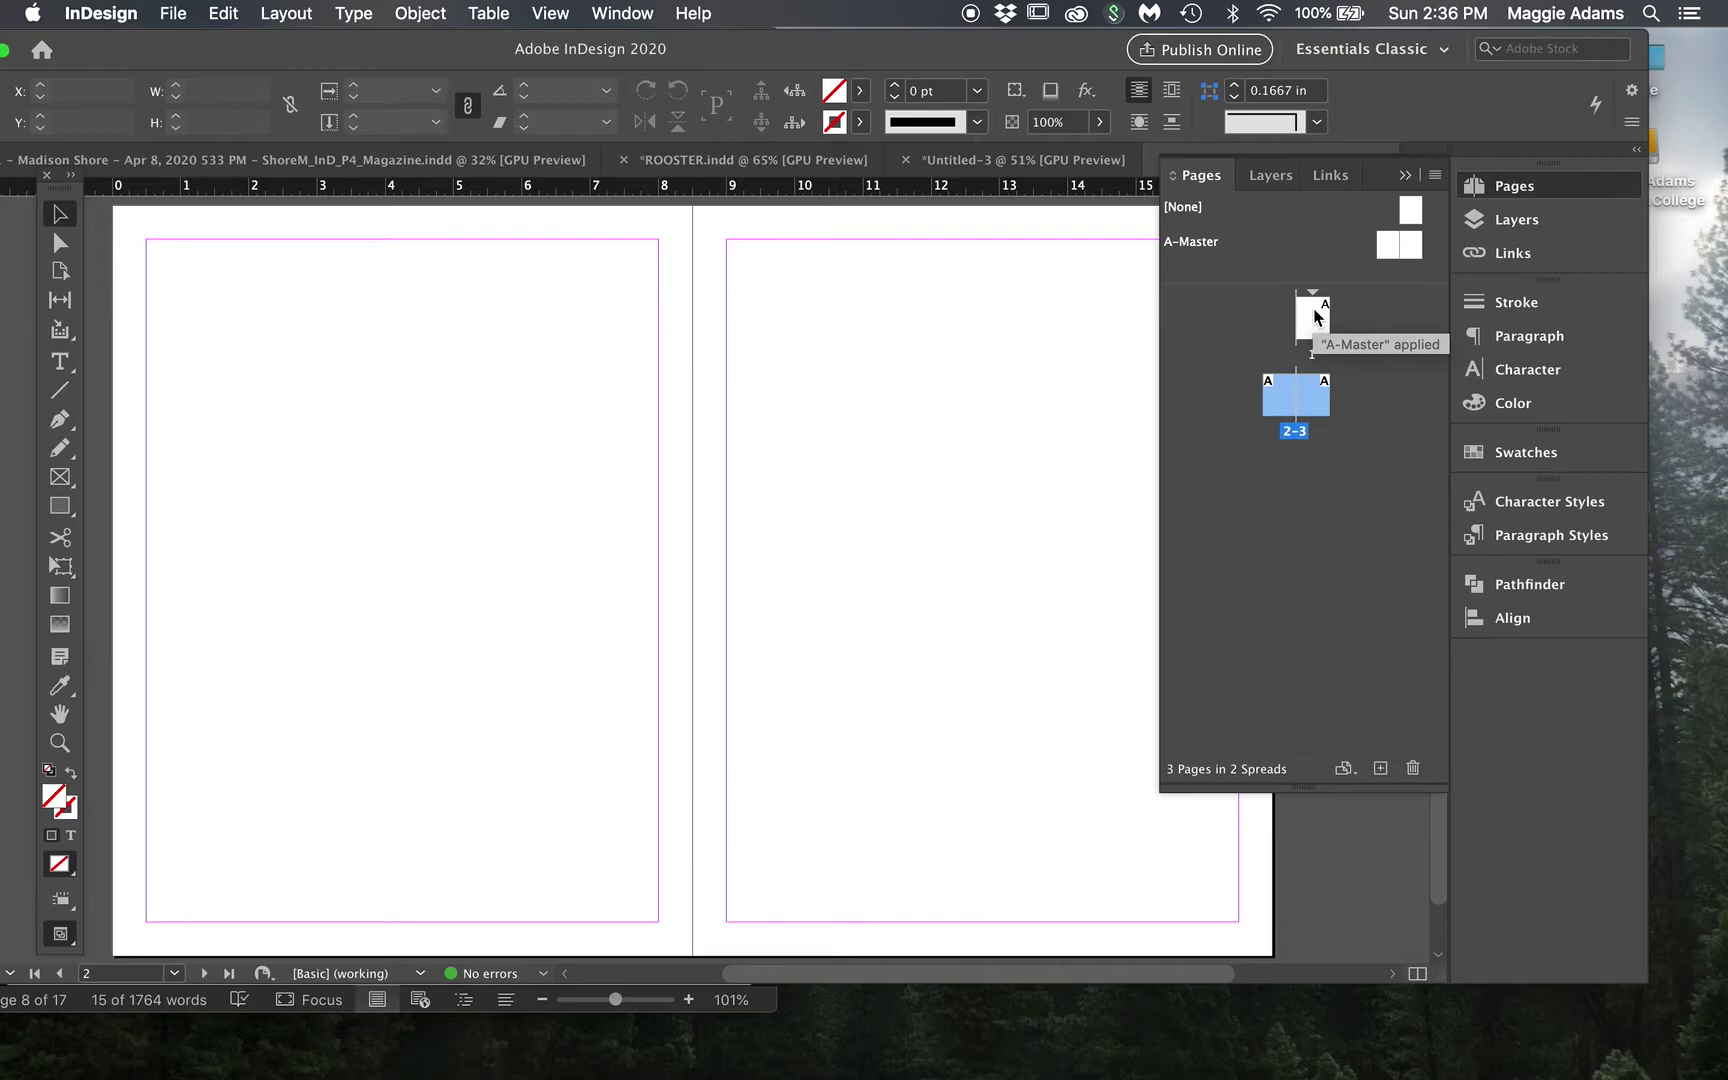
Add A-Master pages back, then select spreads 2-3 and 4-5.
{"action": "left_click", "coordinate": [1288, 452]}
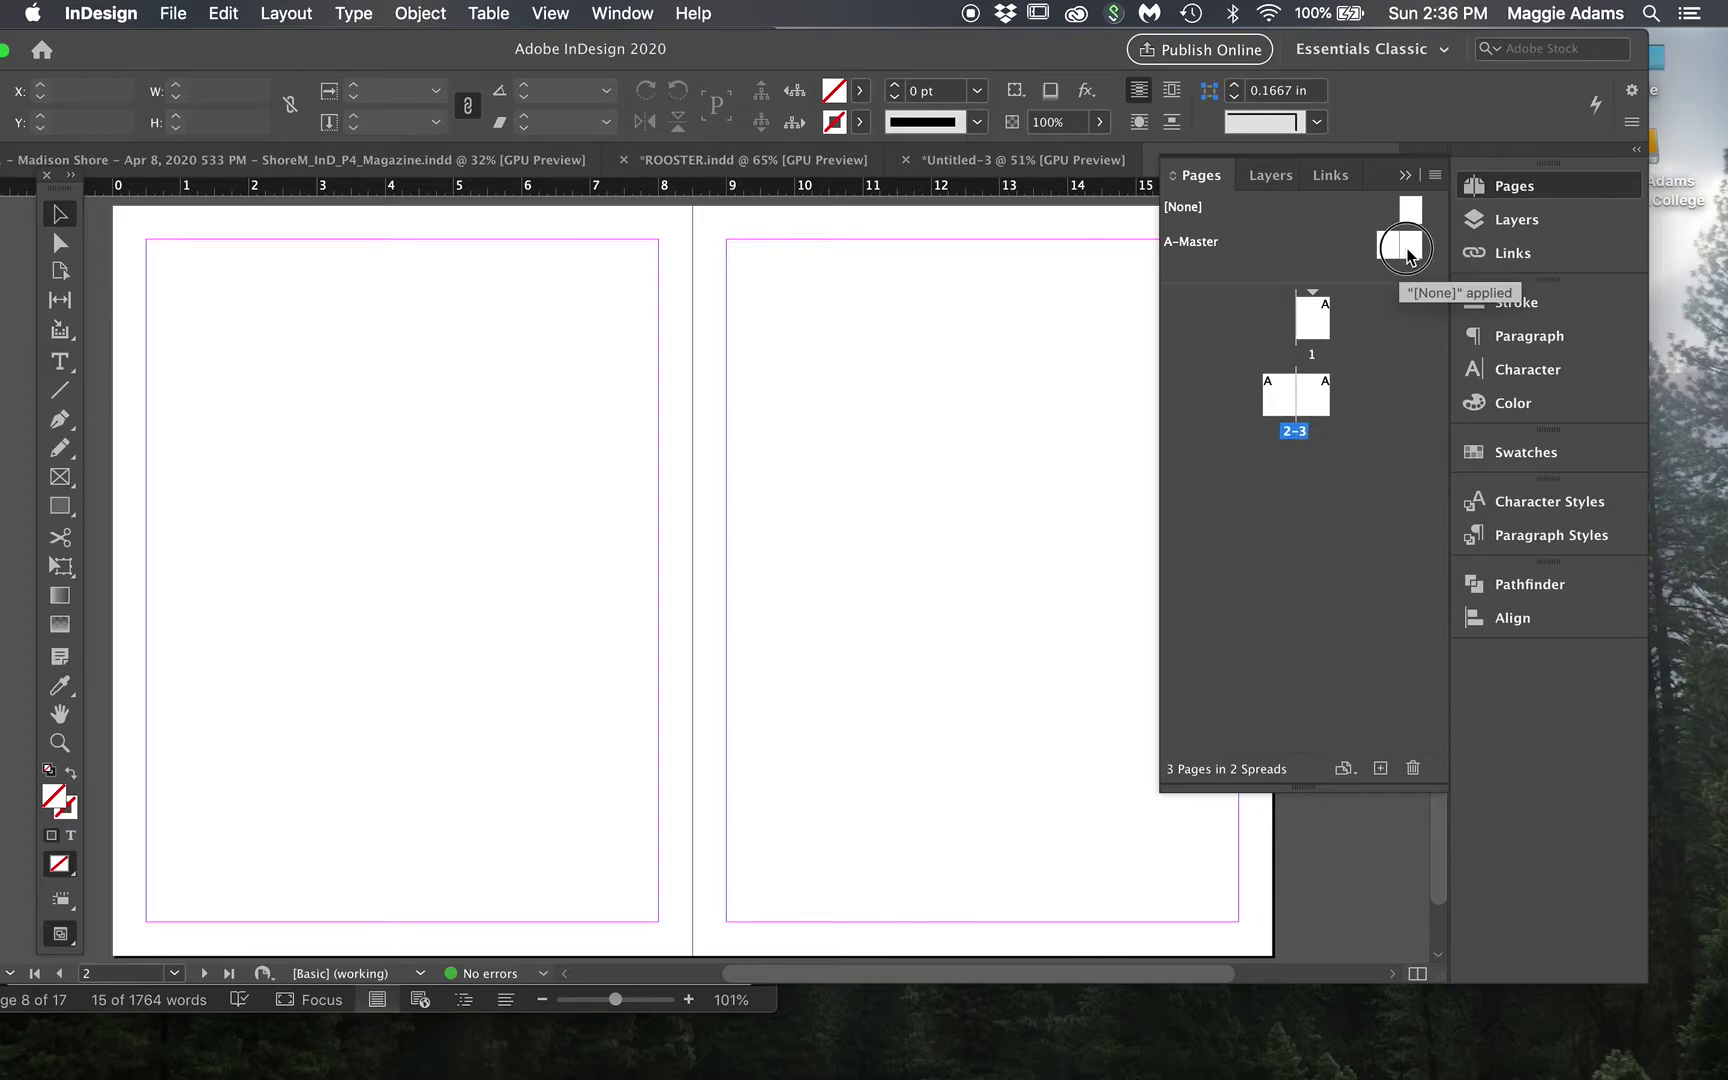
{"action": "left_click_drag", "start_coordinate": [1407, 258], "coordinate": [1318, 472]}
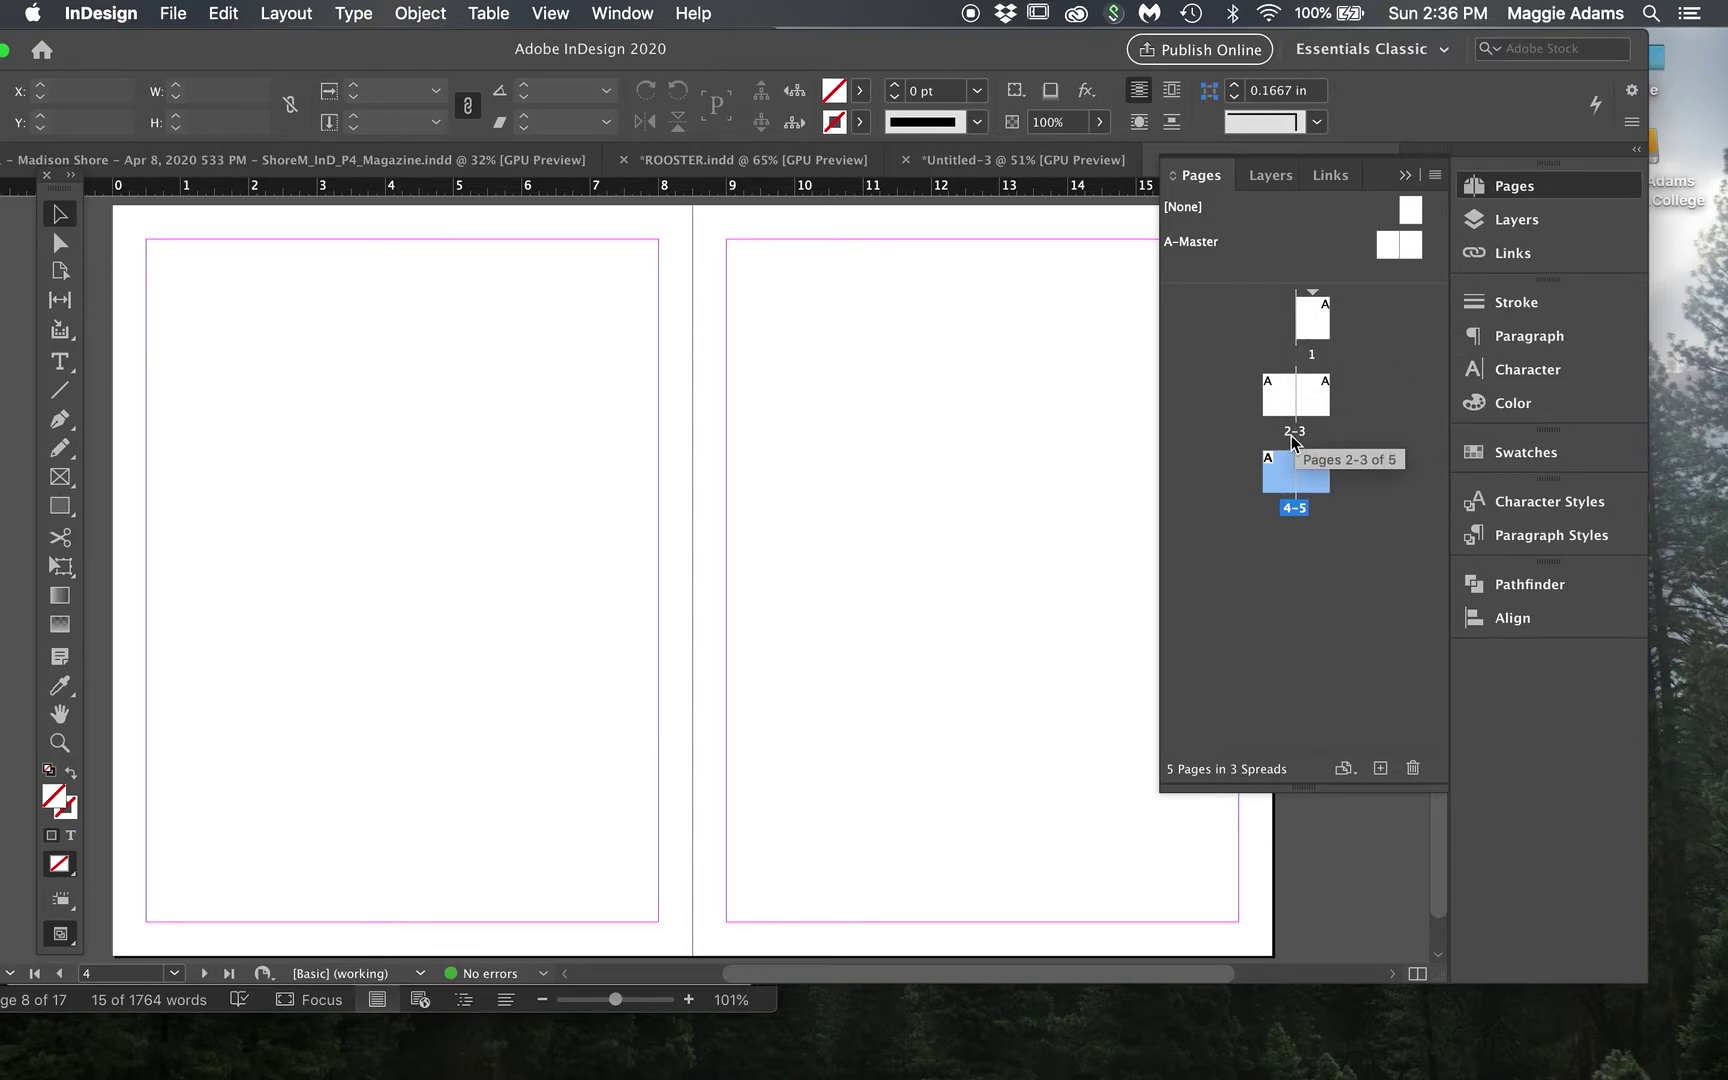
{"action": "left_click", "coordinate": [1302, 436]}
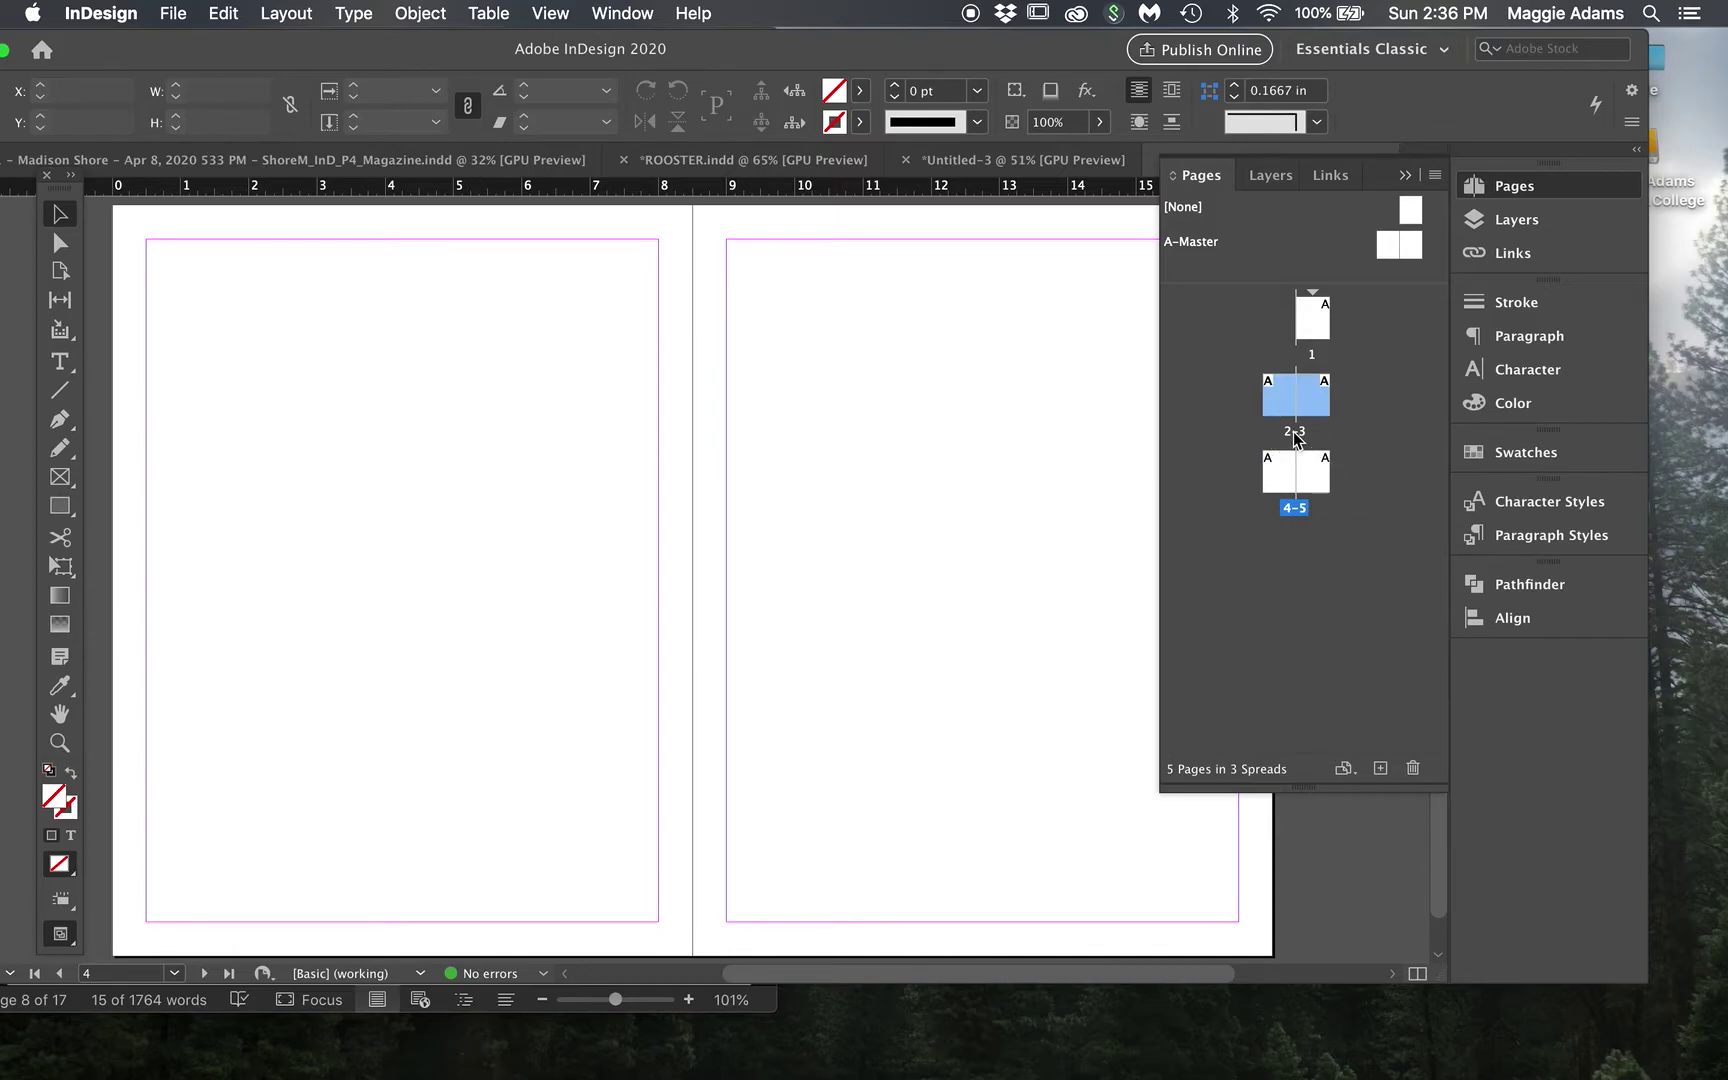
{"action": "left_click", "coordinate": [1298, 505], "text": "shift"}
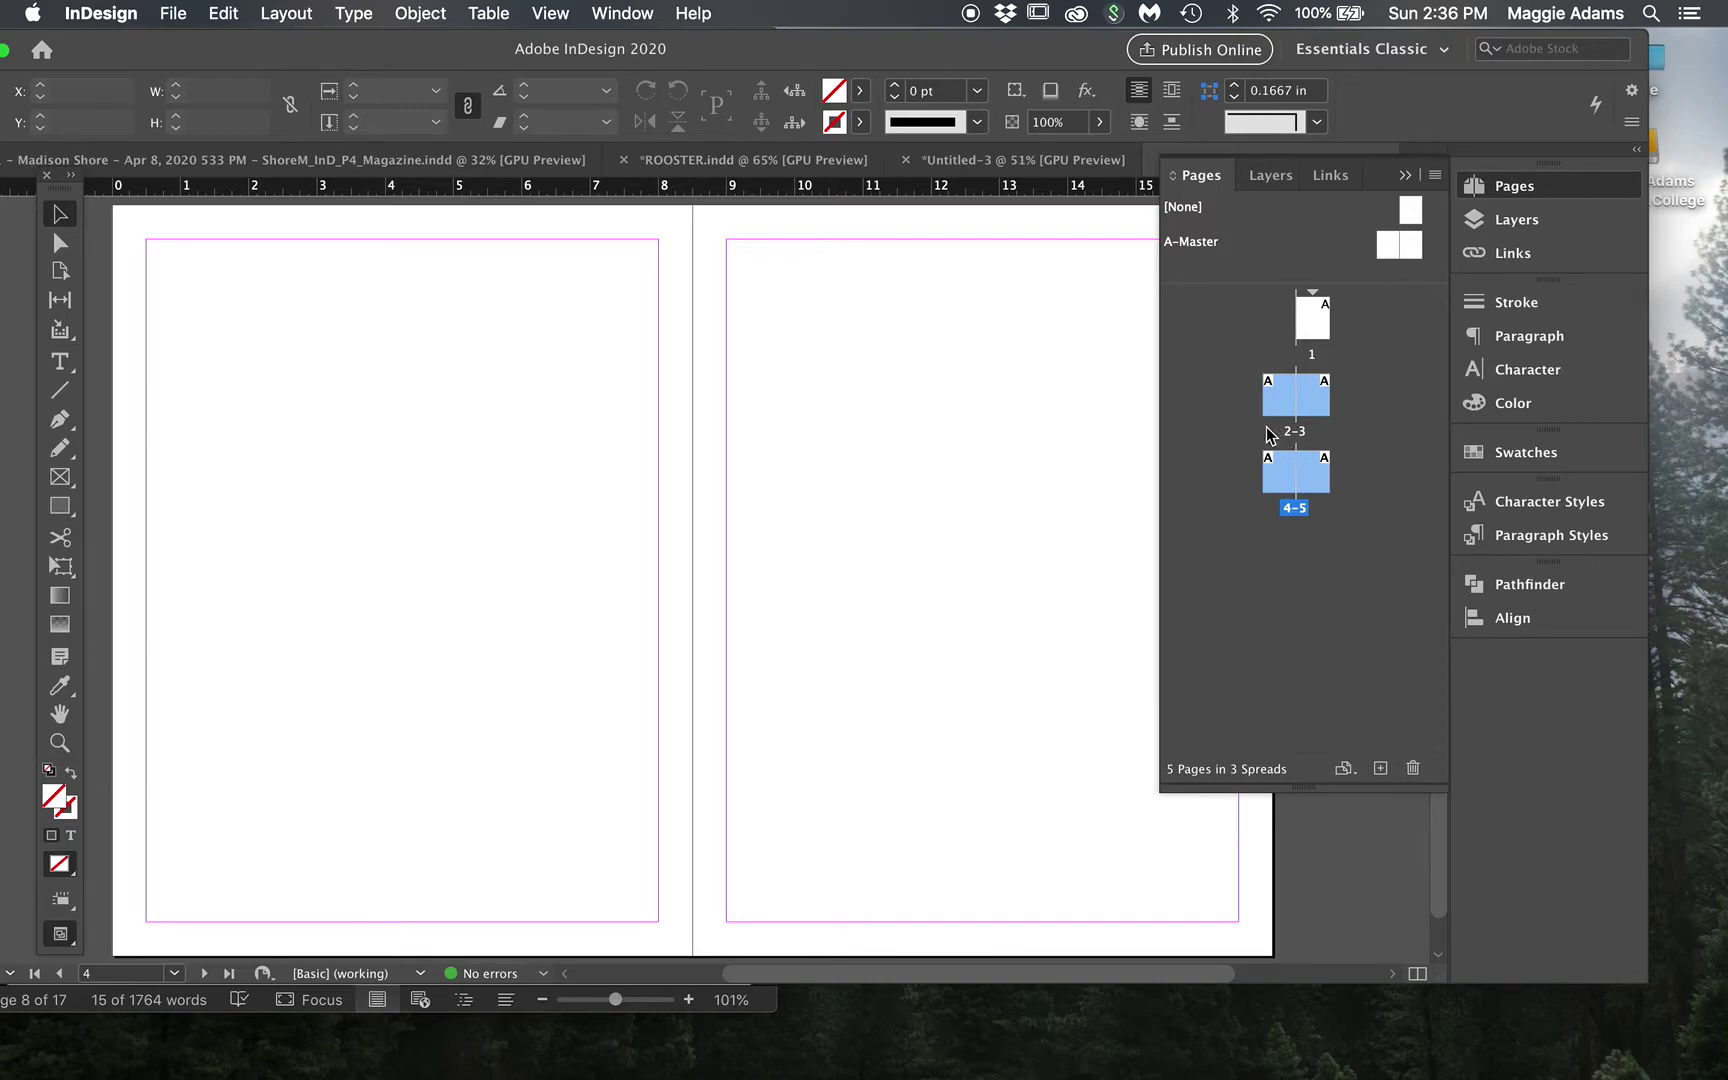
Insert 4 A-Master pages after page 5.
{"action": "left_click", "coordinate": [1435, 176]}
{"action": "left_click", "coordinate": [1400, 182]}
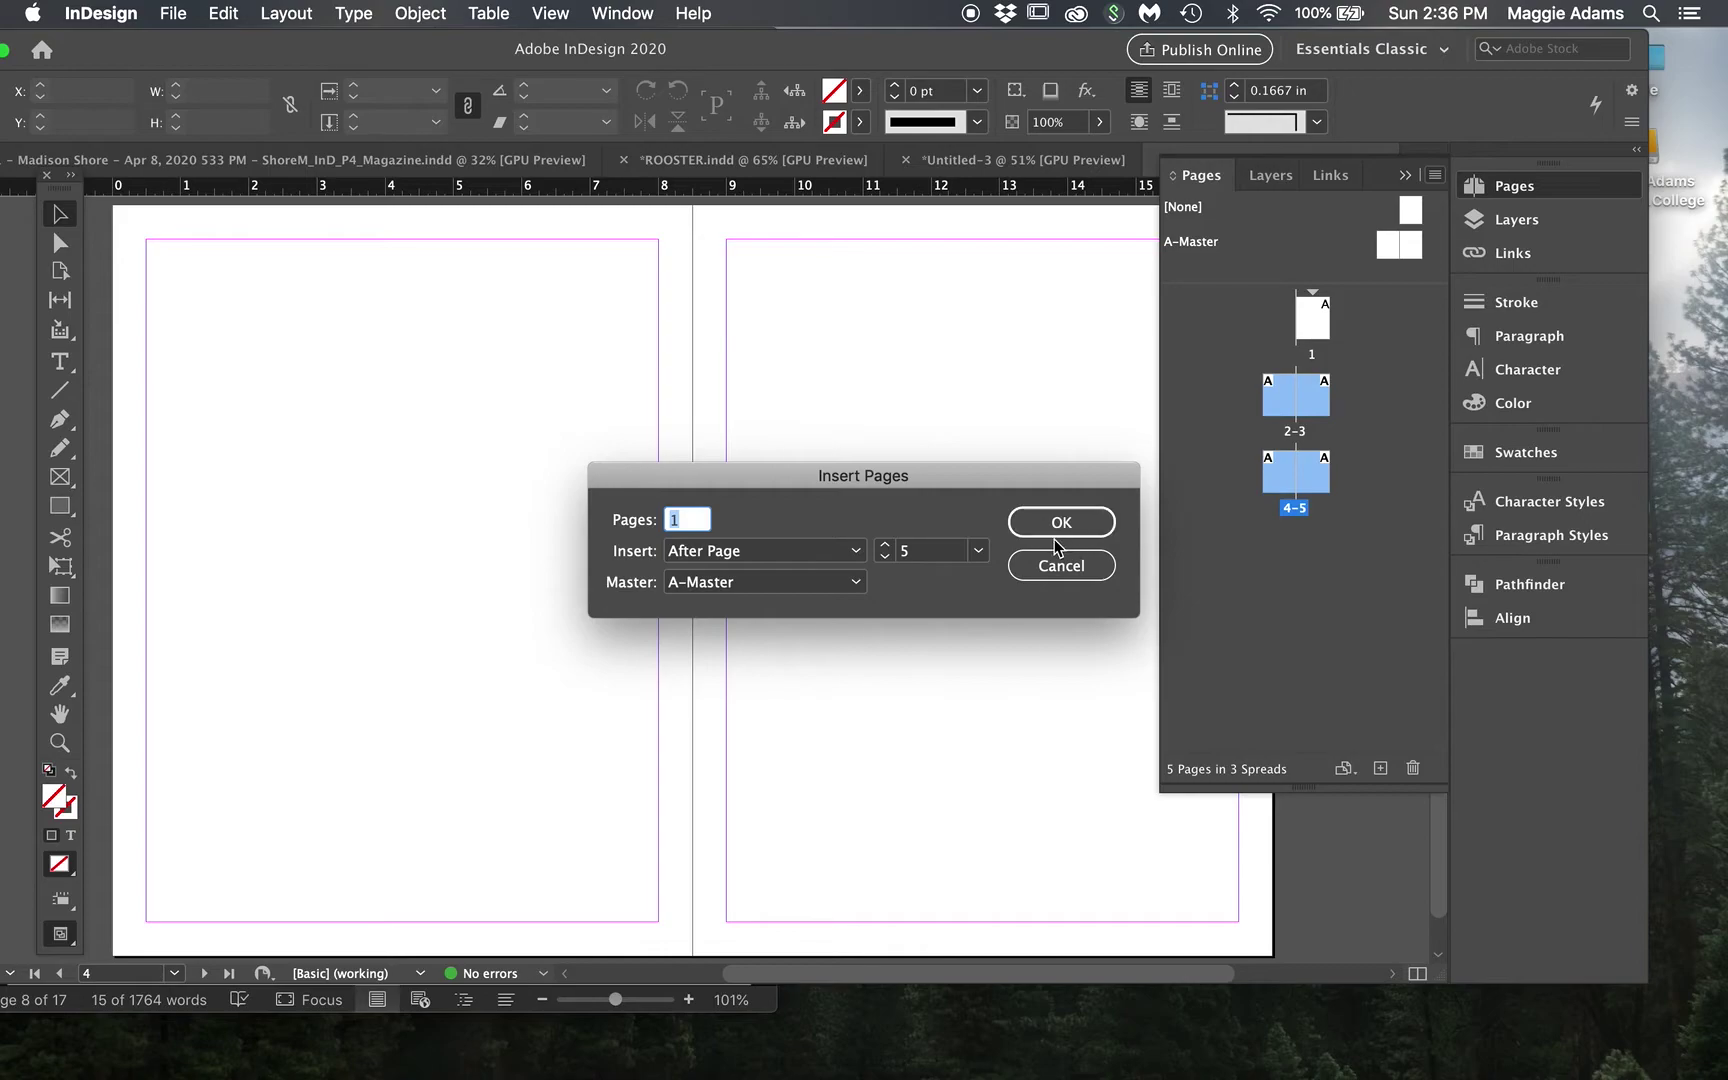
{"action": "type", "text": "4"}
{"action": "left_click", "coordinate": [1072, 532]}
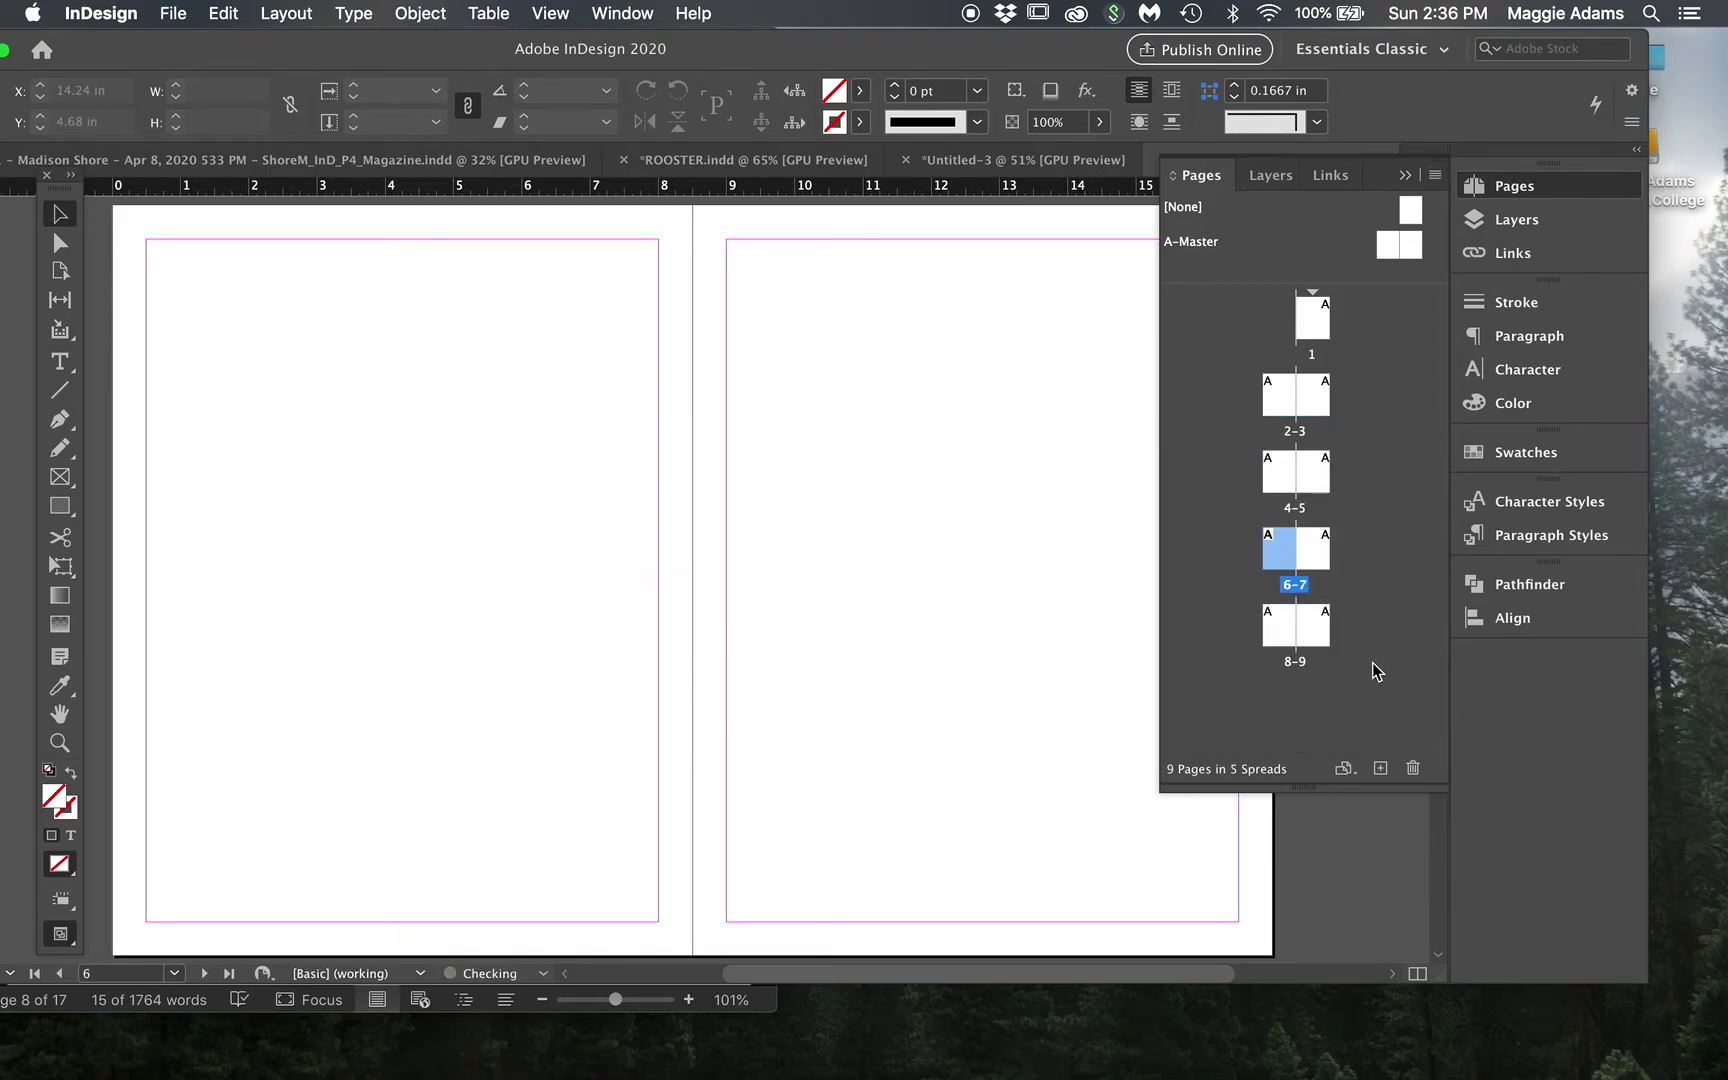
Select spreads 2-3, 4-5, 6-7 and 8-9 together in the Pages panel.
{"action": "left_click", "coordinate": [1303, 434]}
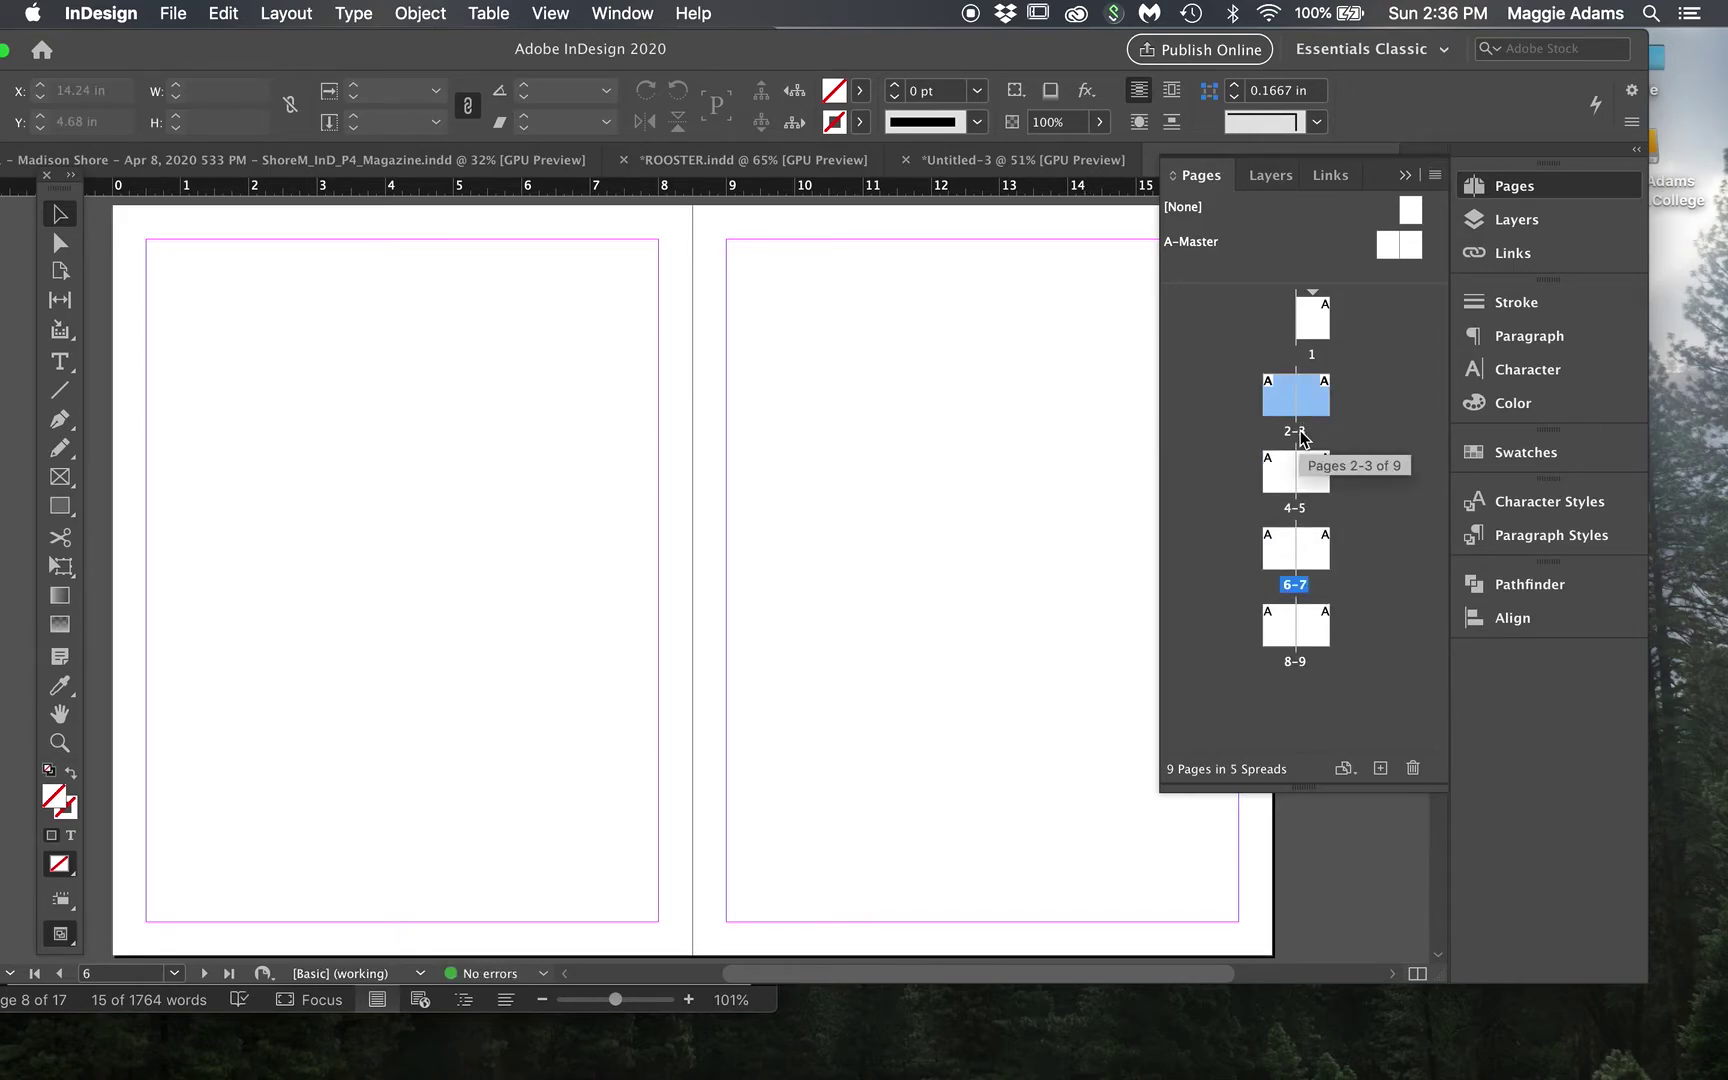
{"action": "left_click", "coordinate": [1295, 661], "text": "shift"}
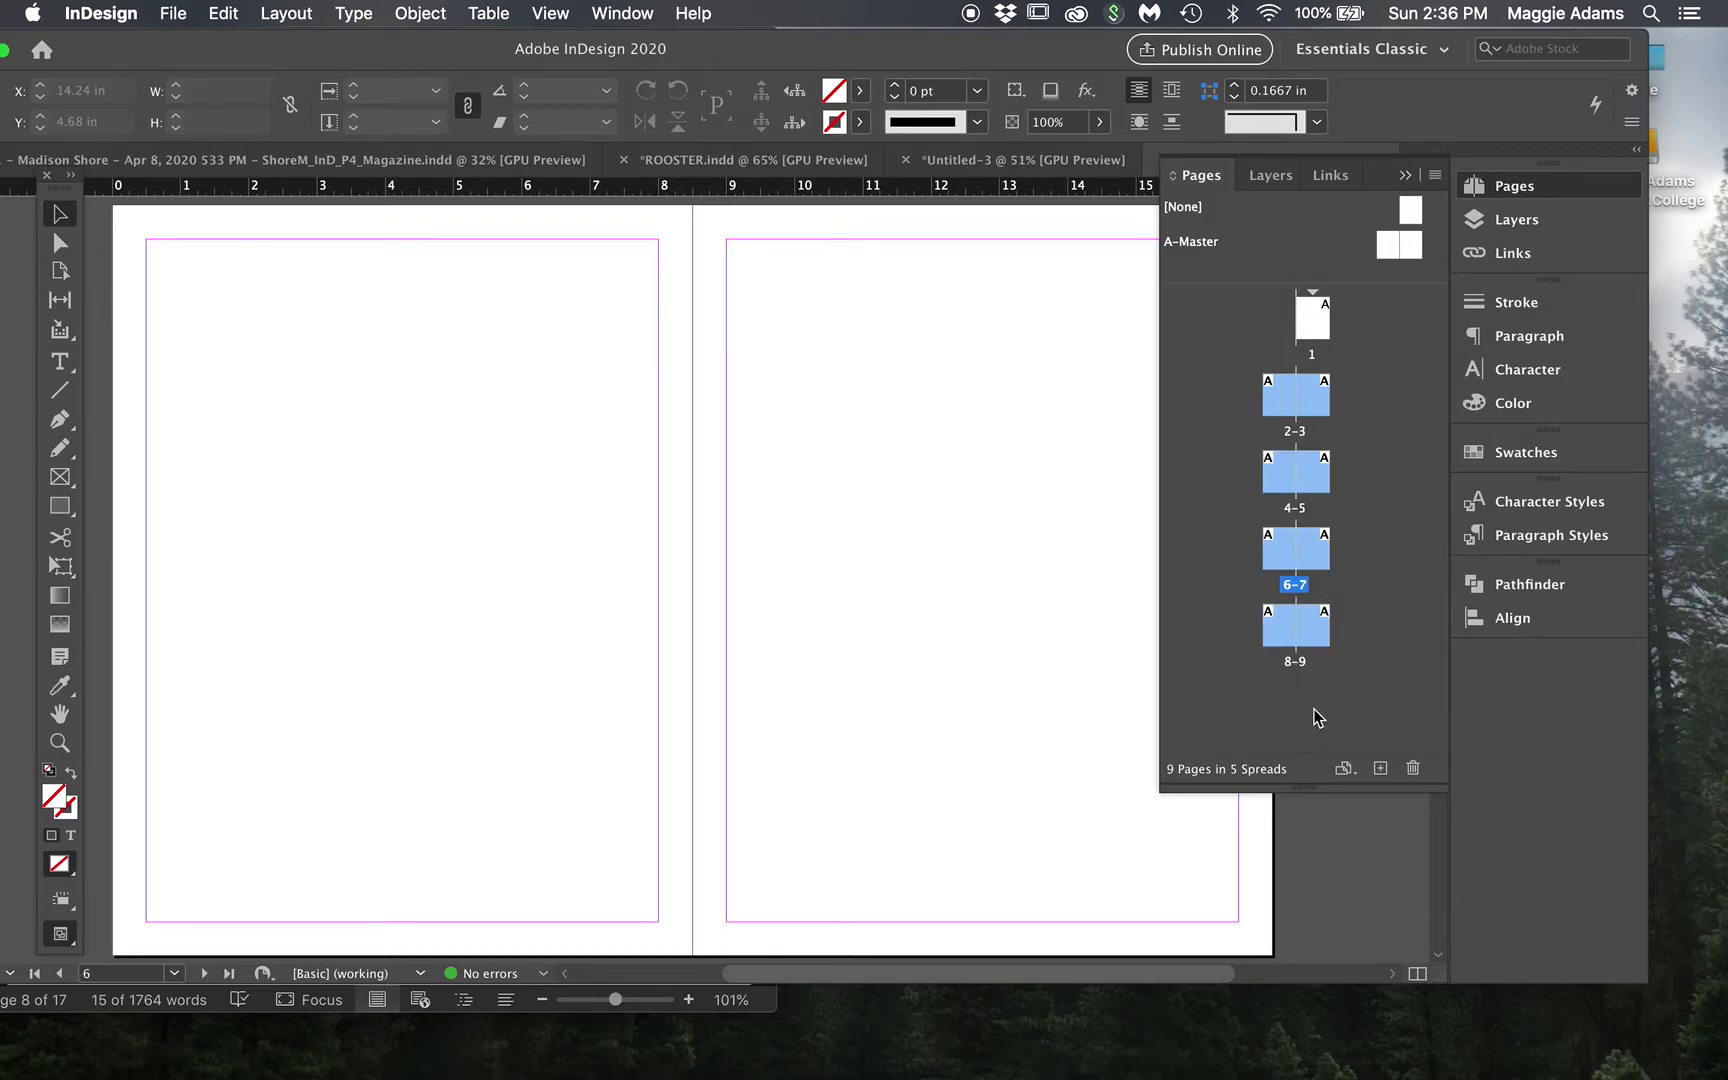
{"action": "left_click", "coordinate": [1348, 540]}
{"action": "left_click", "coordinate": [1316, 424]}
{"action": "left_click", "coordinate": [1296, 475], "text": "shift"}
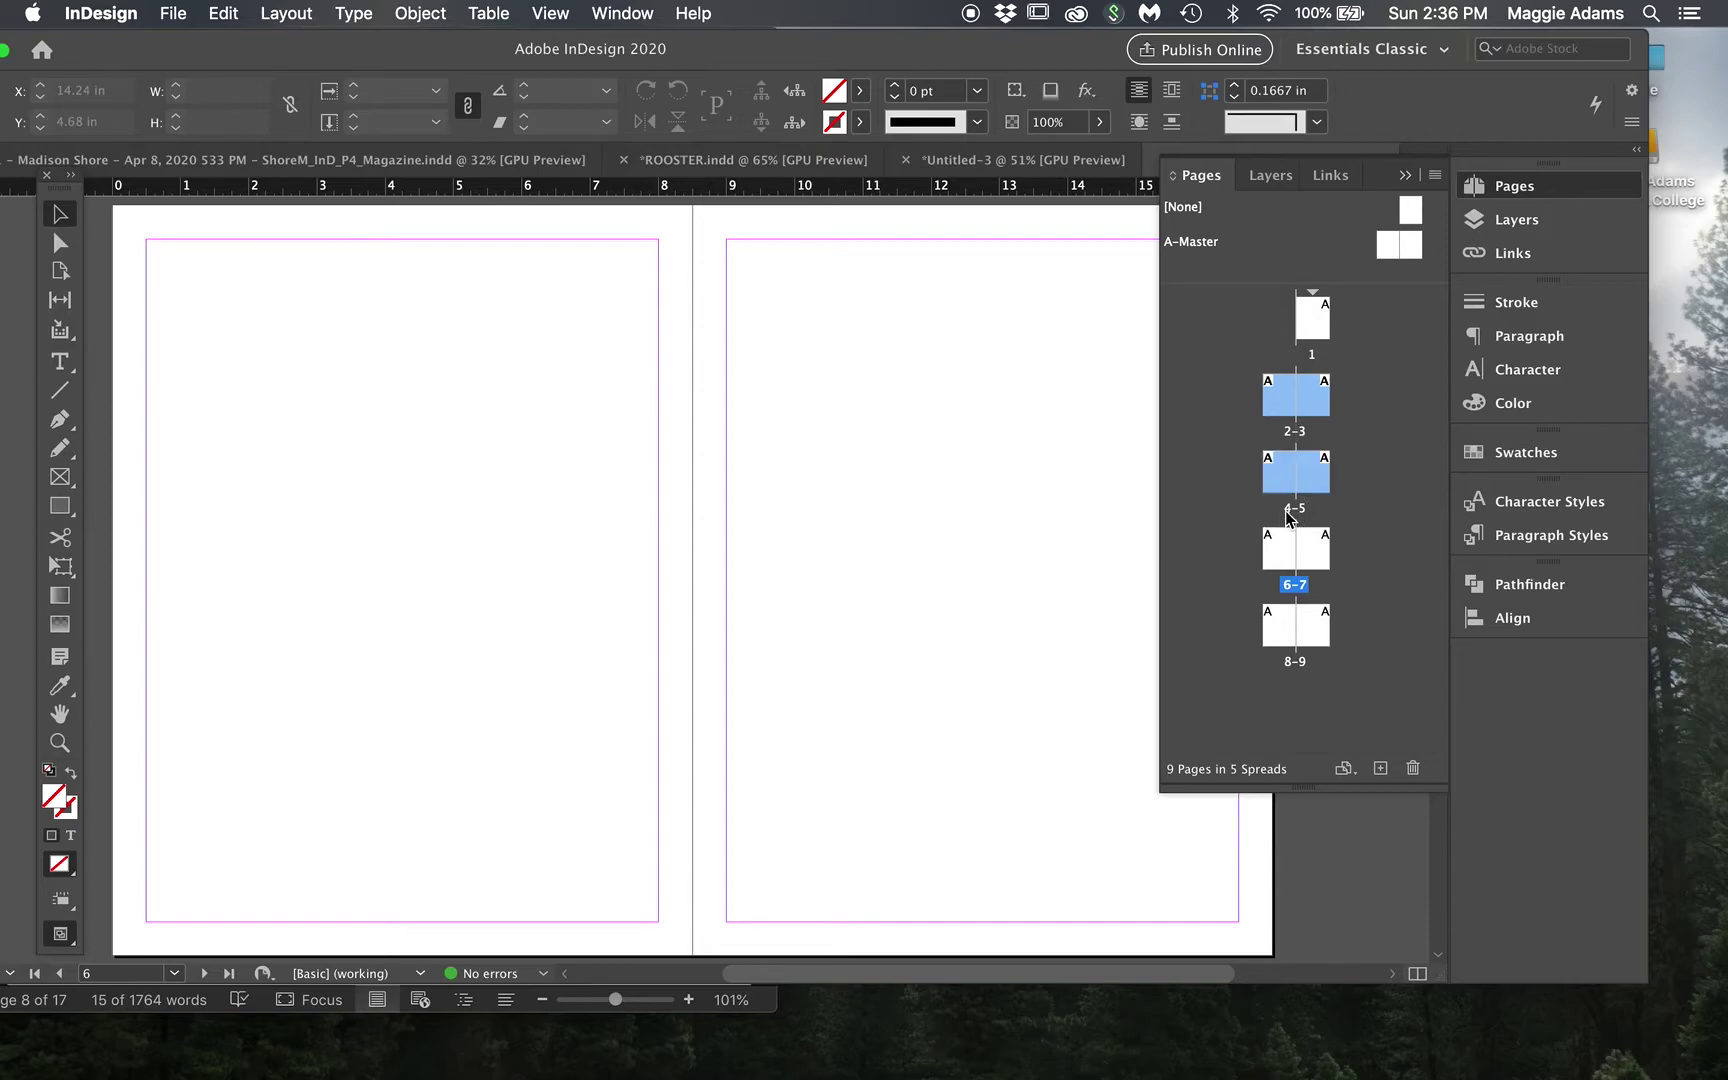
{"action": "left_click", "coordinate": [1296, 550], "text": "shift"}
{"action": "left_click", "coordinate": [1296, 660], "text": "shift"}
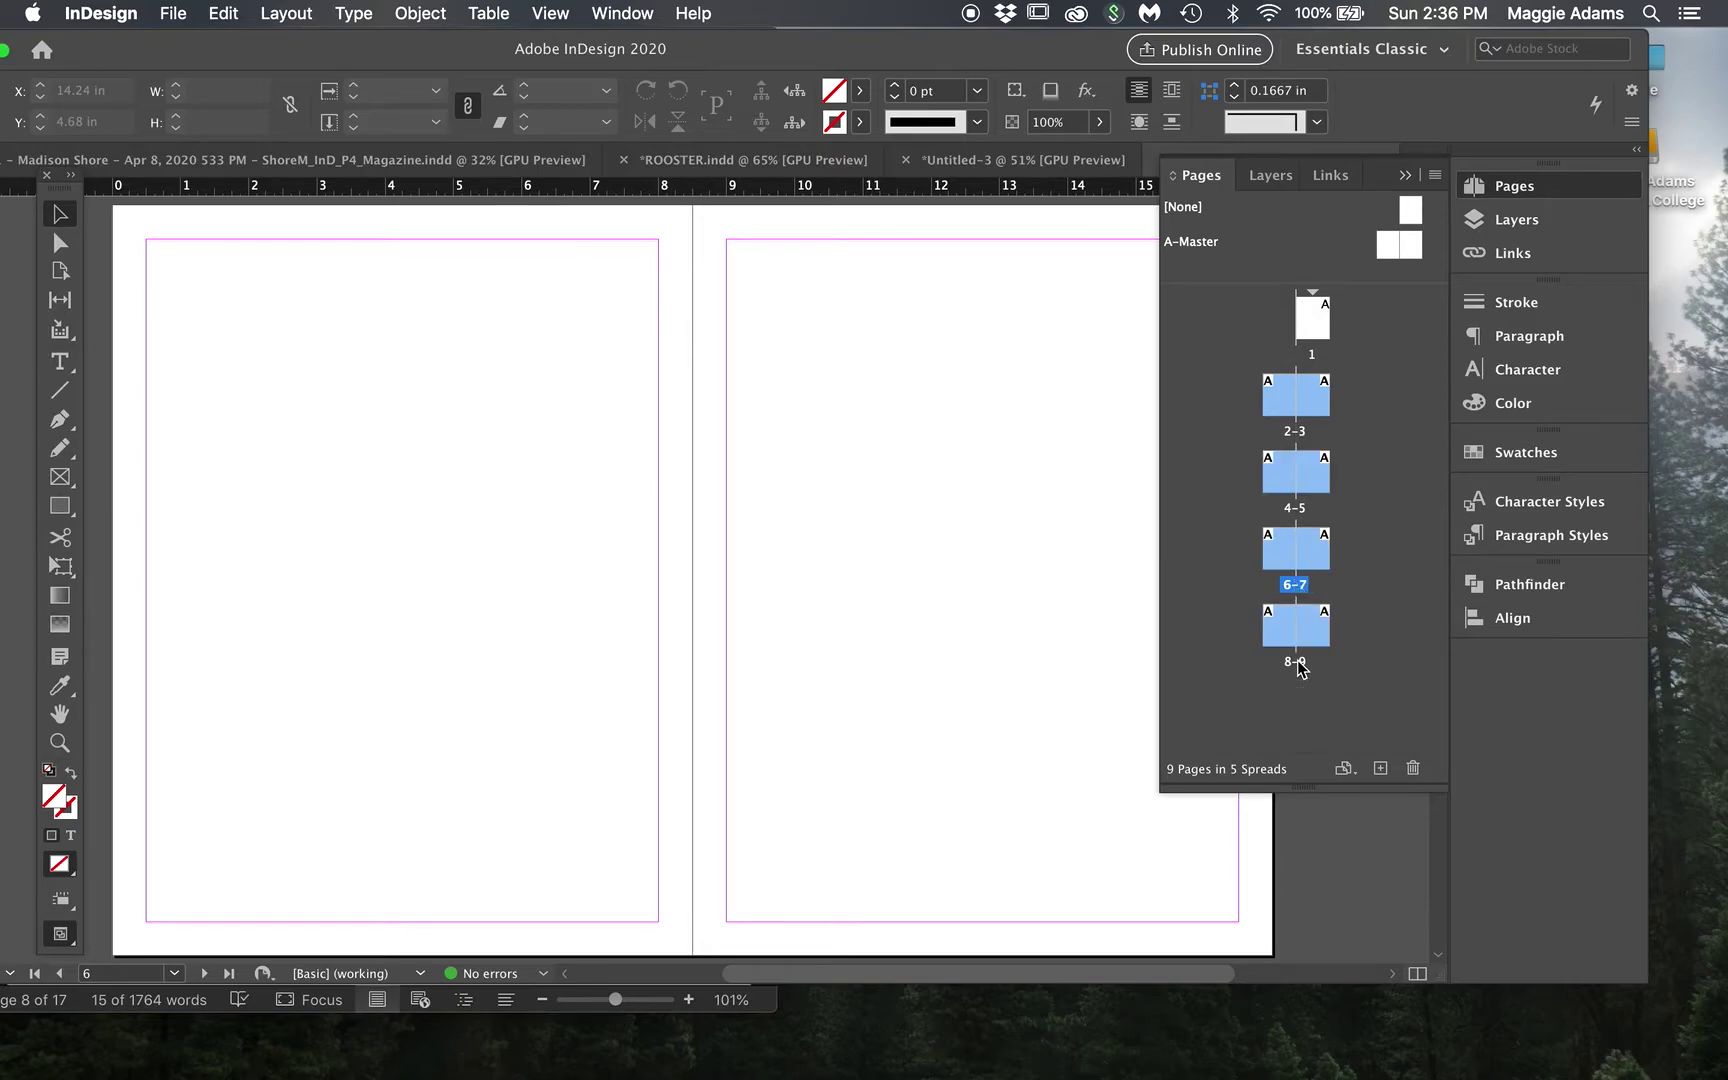
Turn off Allow Selected Spreads to Shuffle and delete page 1, keeping spreads paired.
{"action": "left_click", "coordinate": [1435, 177]}
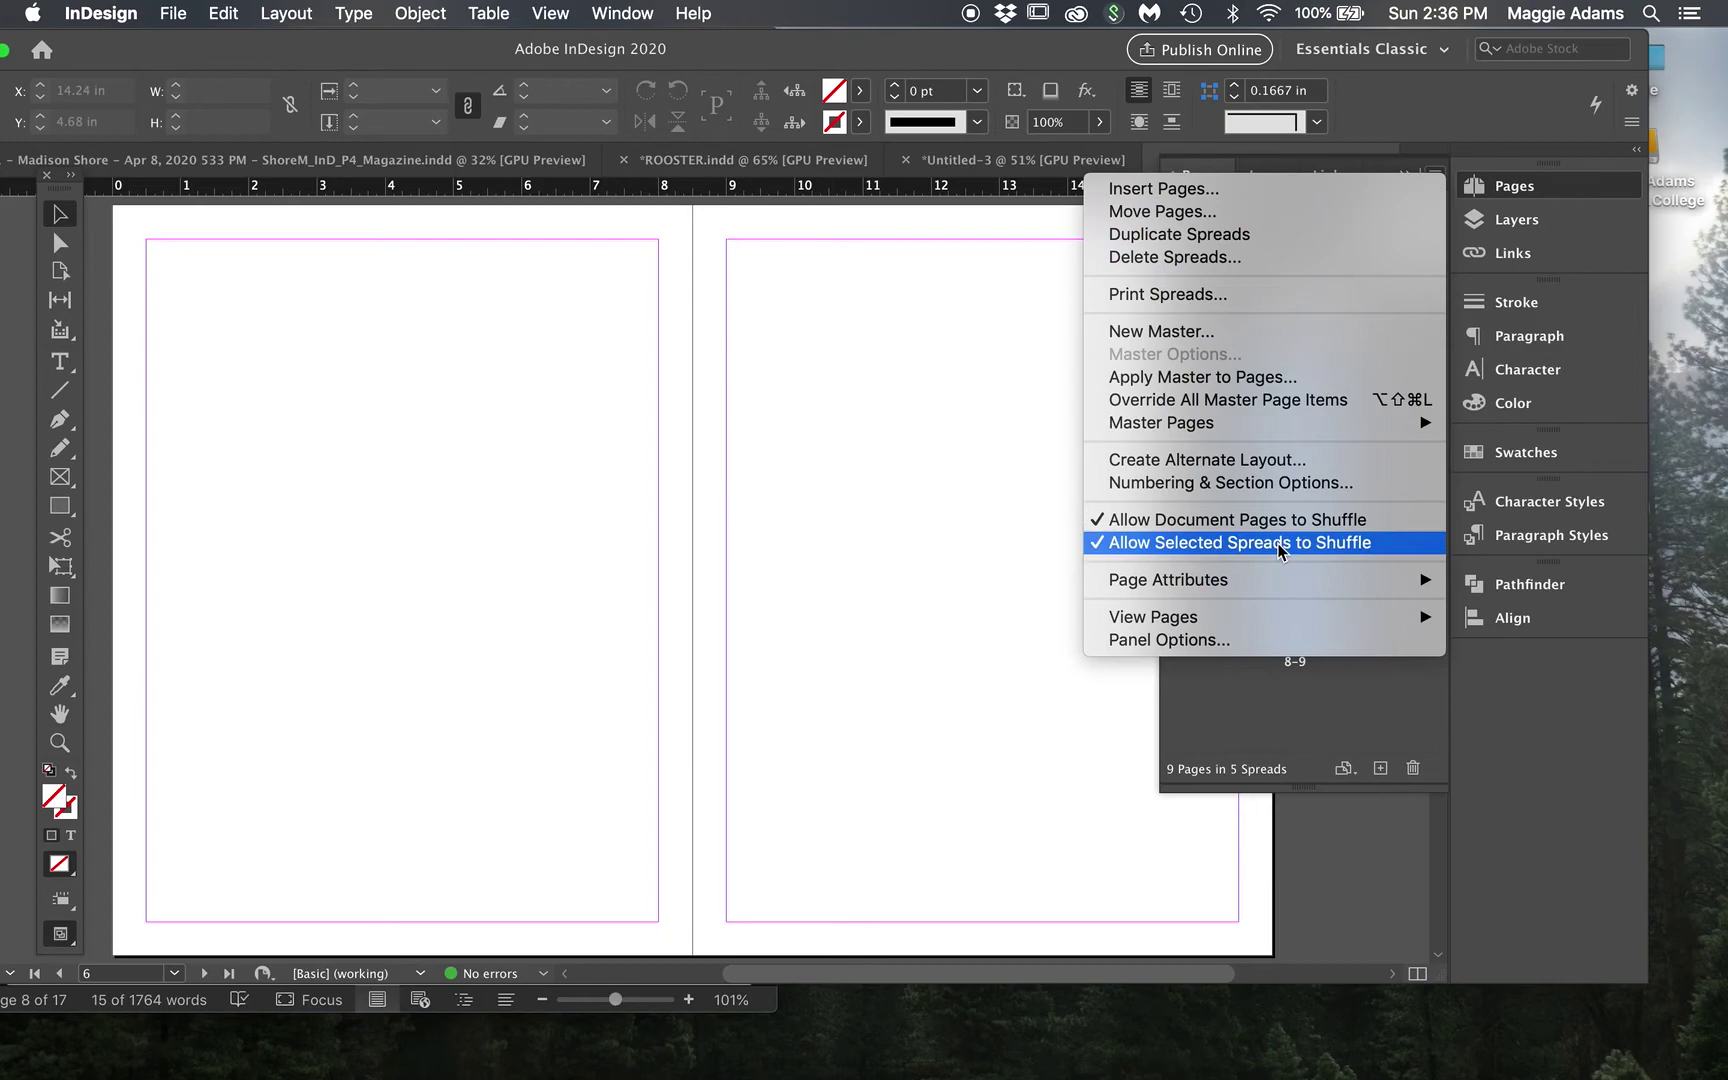
{"action": "left_click", "coordinate": [1129, 548]}
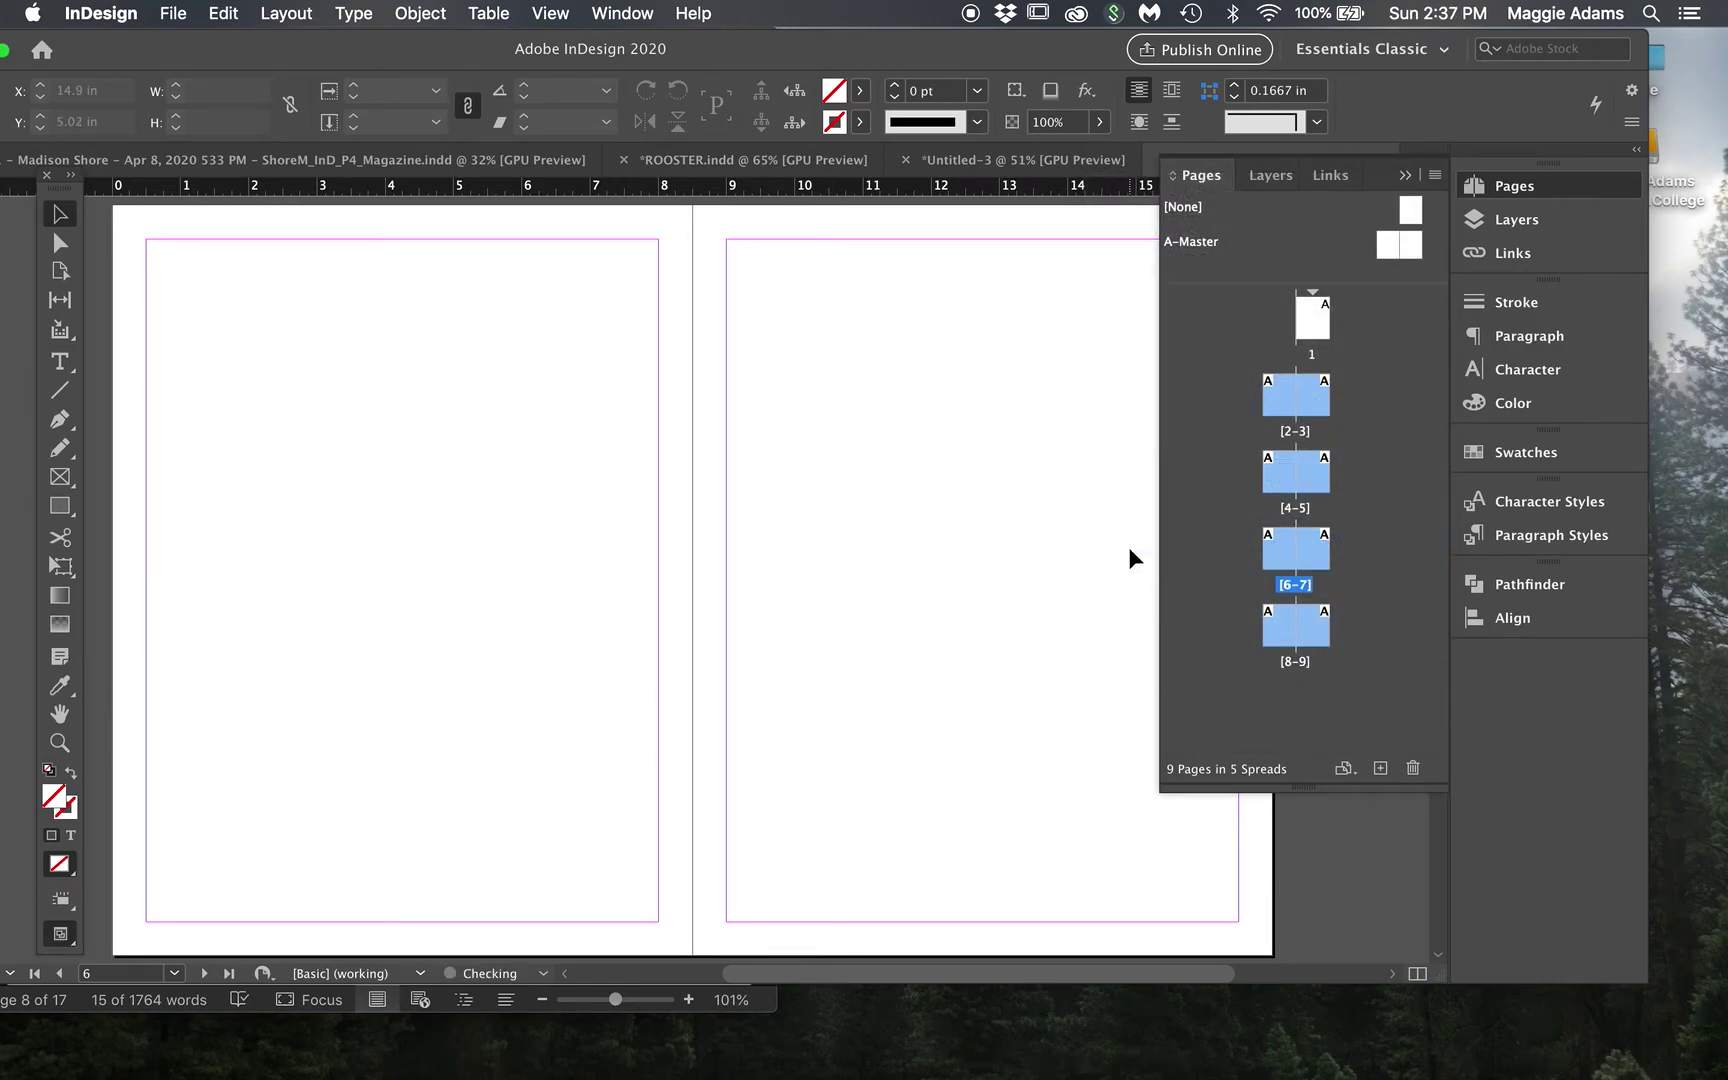
{"action": "left_click", "coordinate": [1322, 330]}
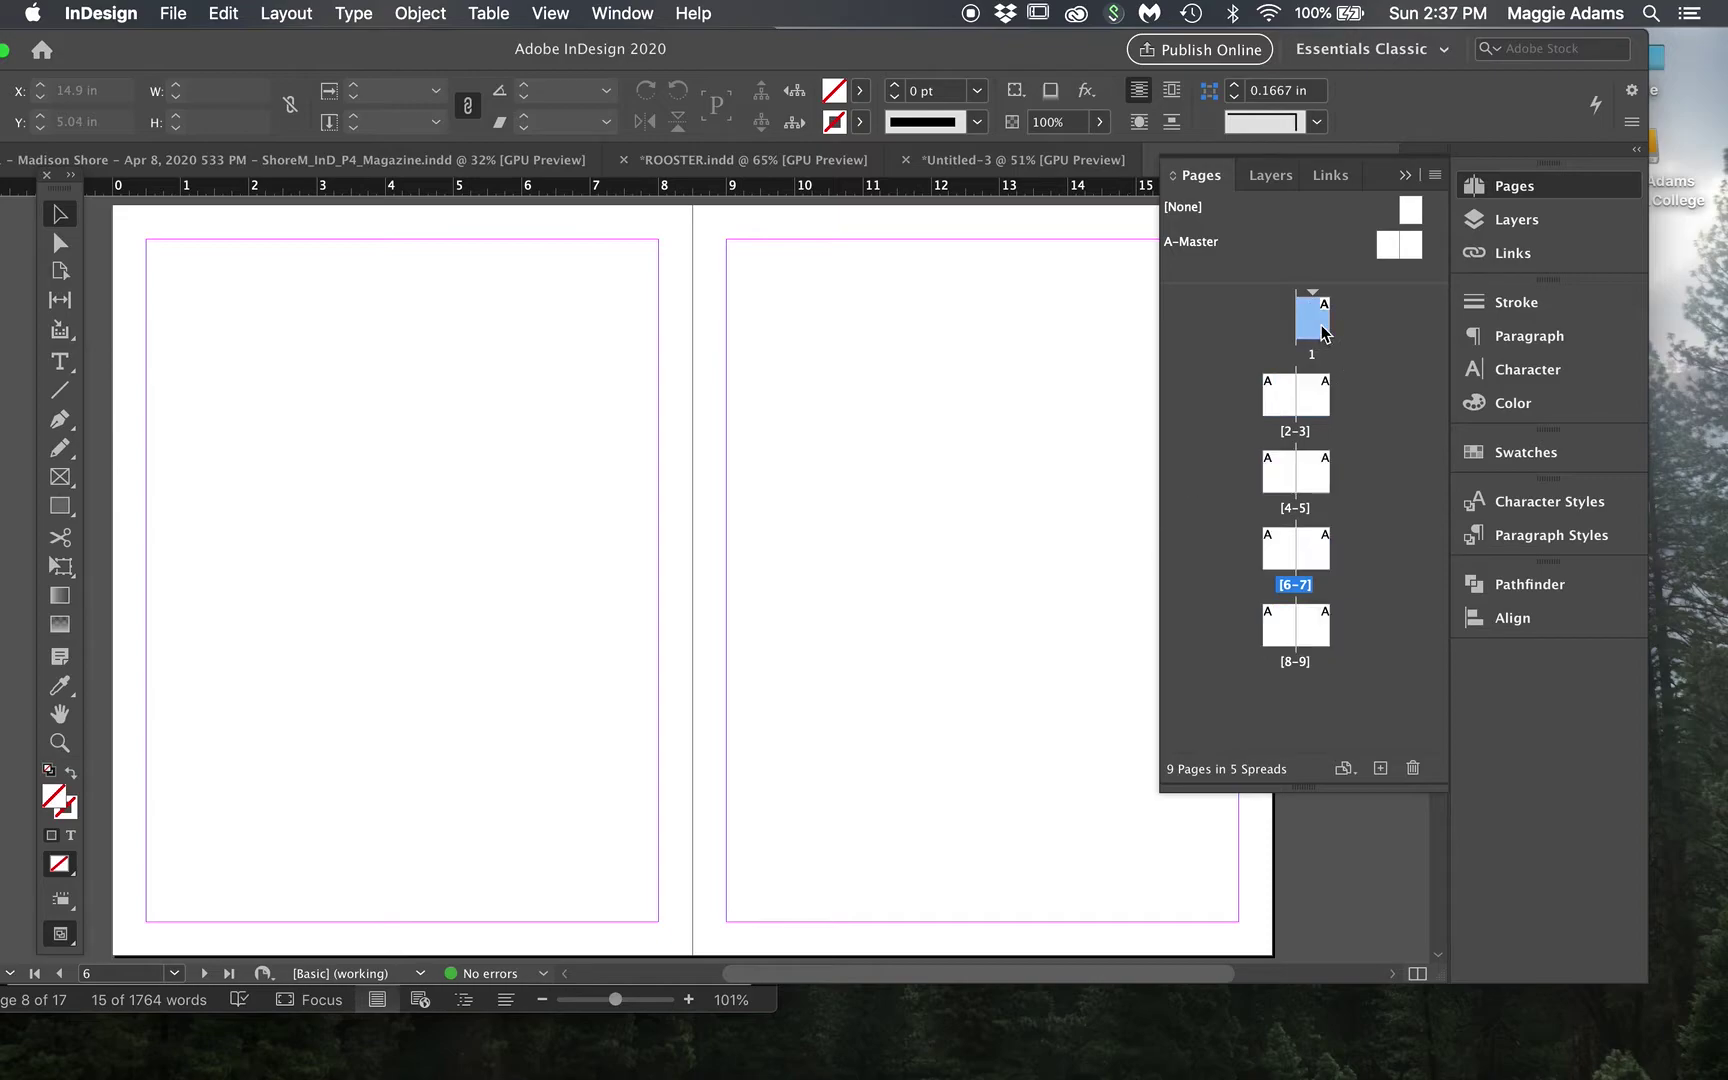
{"action": "left_click", "coordinate": [1412, 767]}
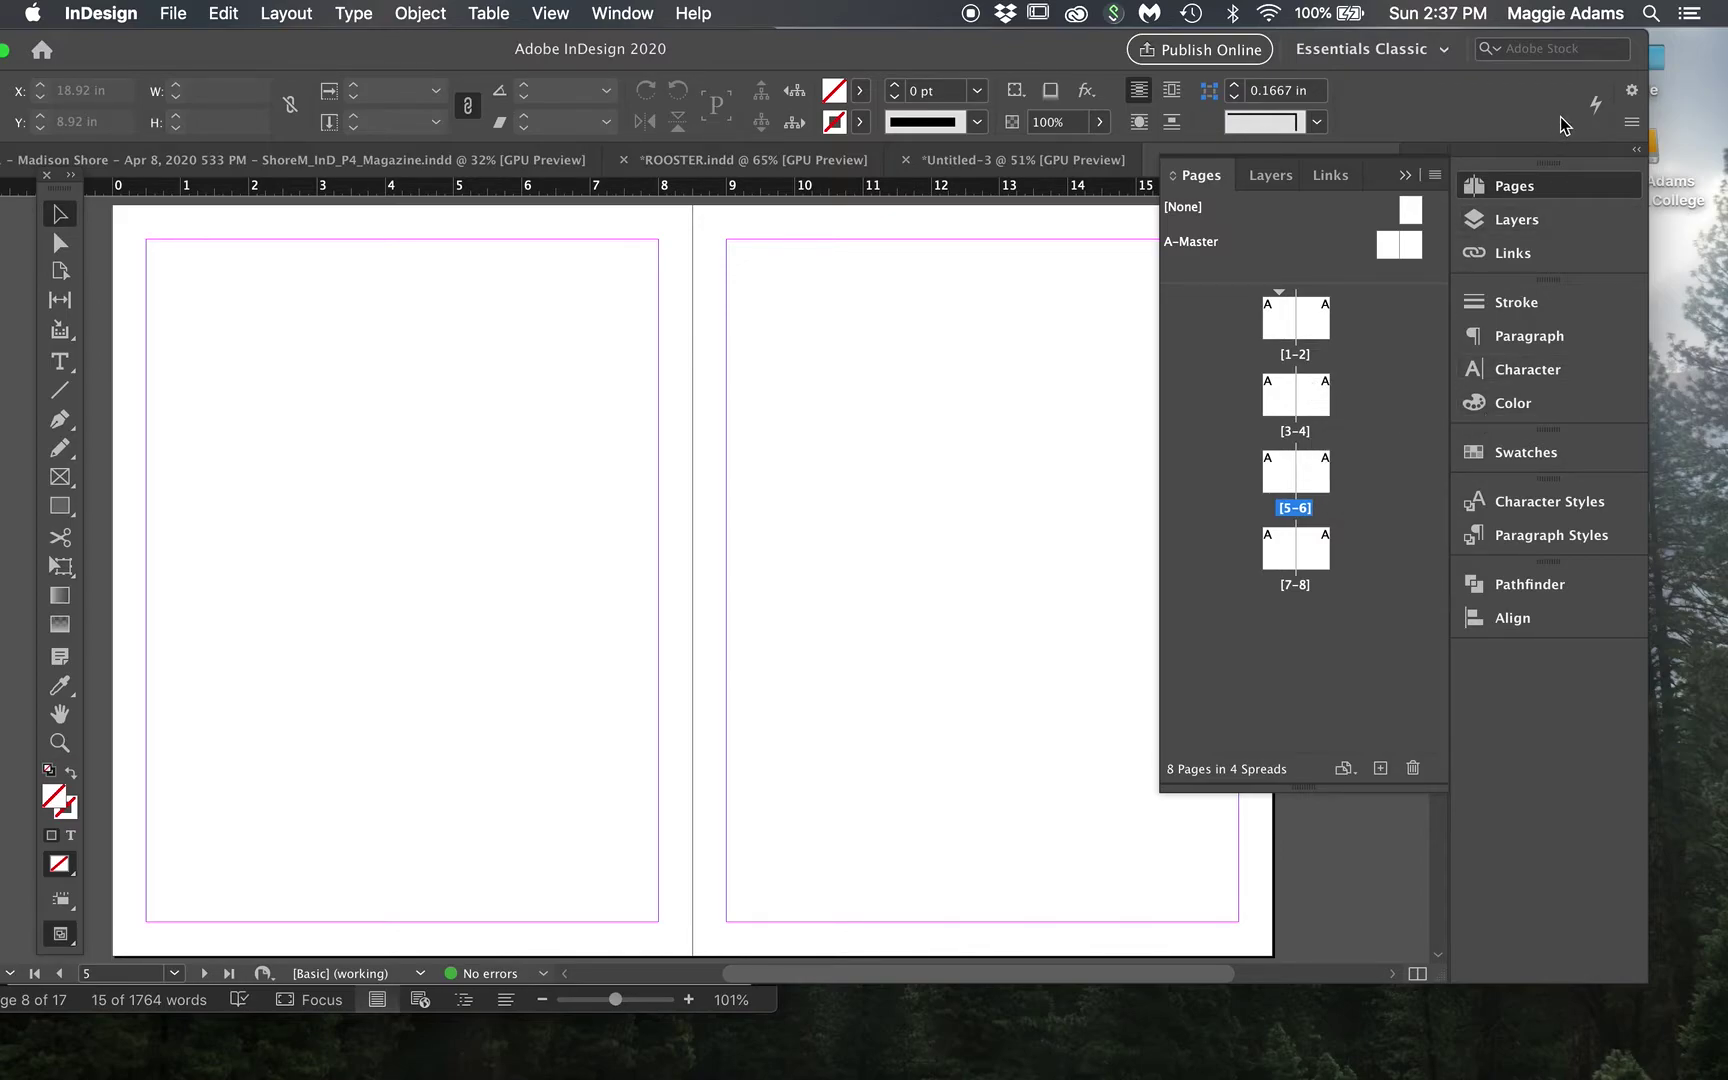
Collapse the Pages panel and switch to the ROOSTER.indd document.
{"action": "left_click", "coordinate": [1575, 195]}
{"action": "left_click", "coordinate": [1055, 162]}
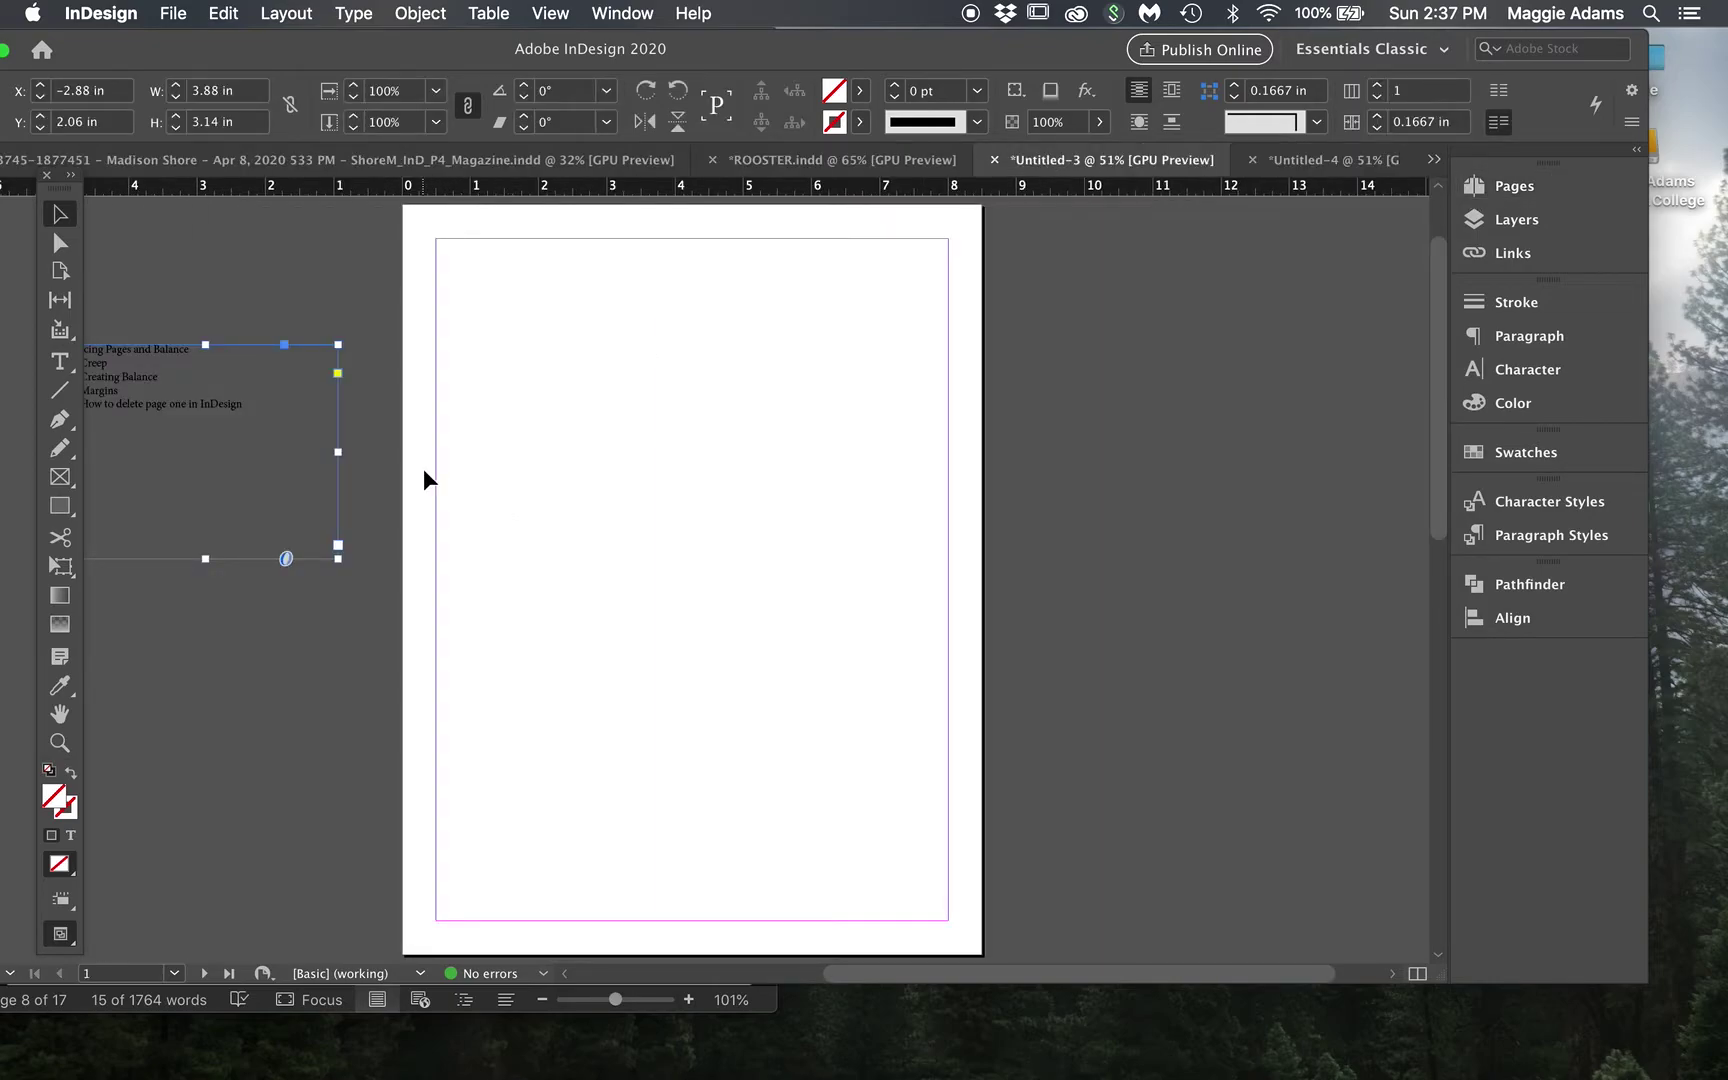
{"action": "left_click_drag", "start_coordinate": [836, 55], "coordinate": [875, 57]}
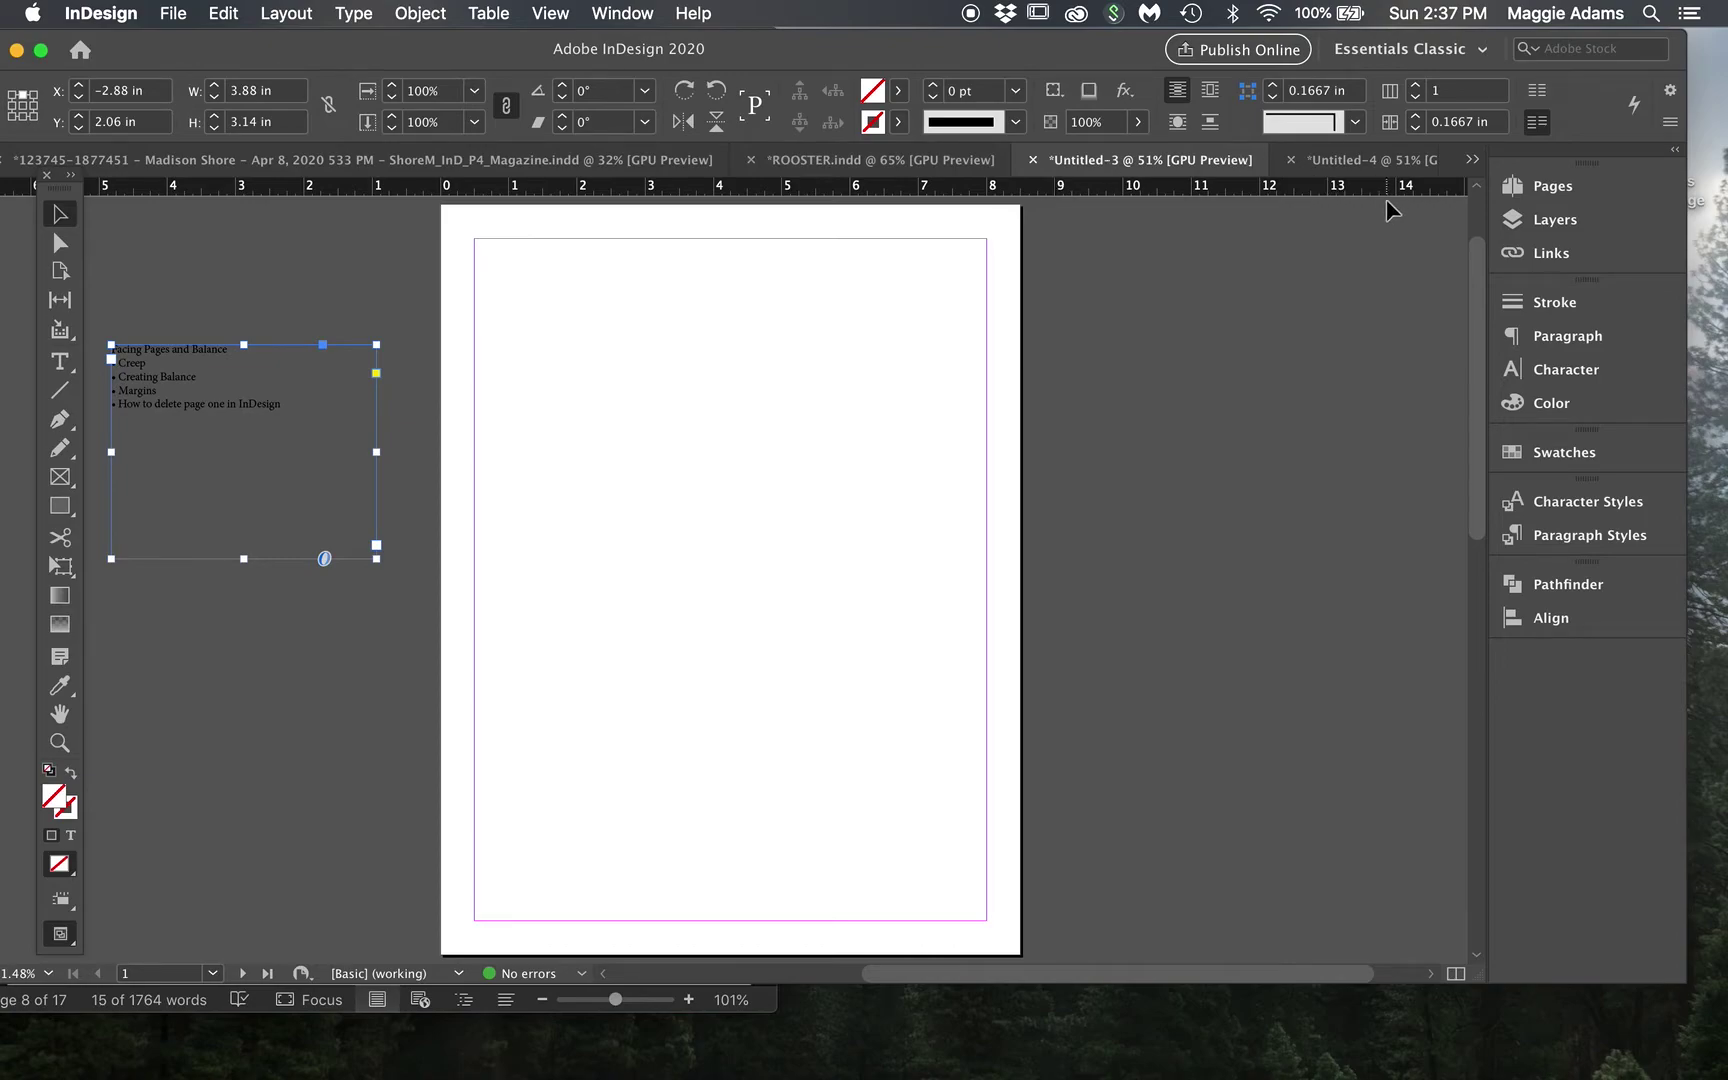
{"action": "left_click", "coordinate": [811, 168]}
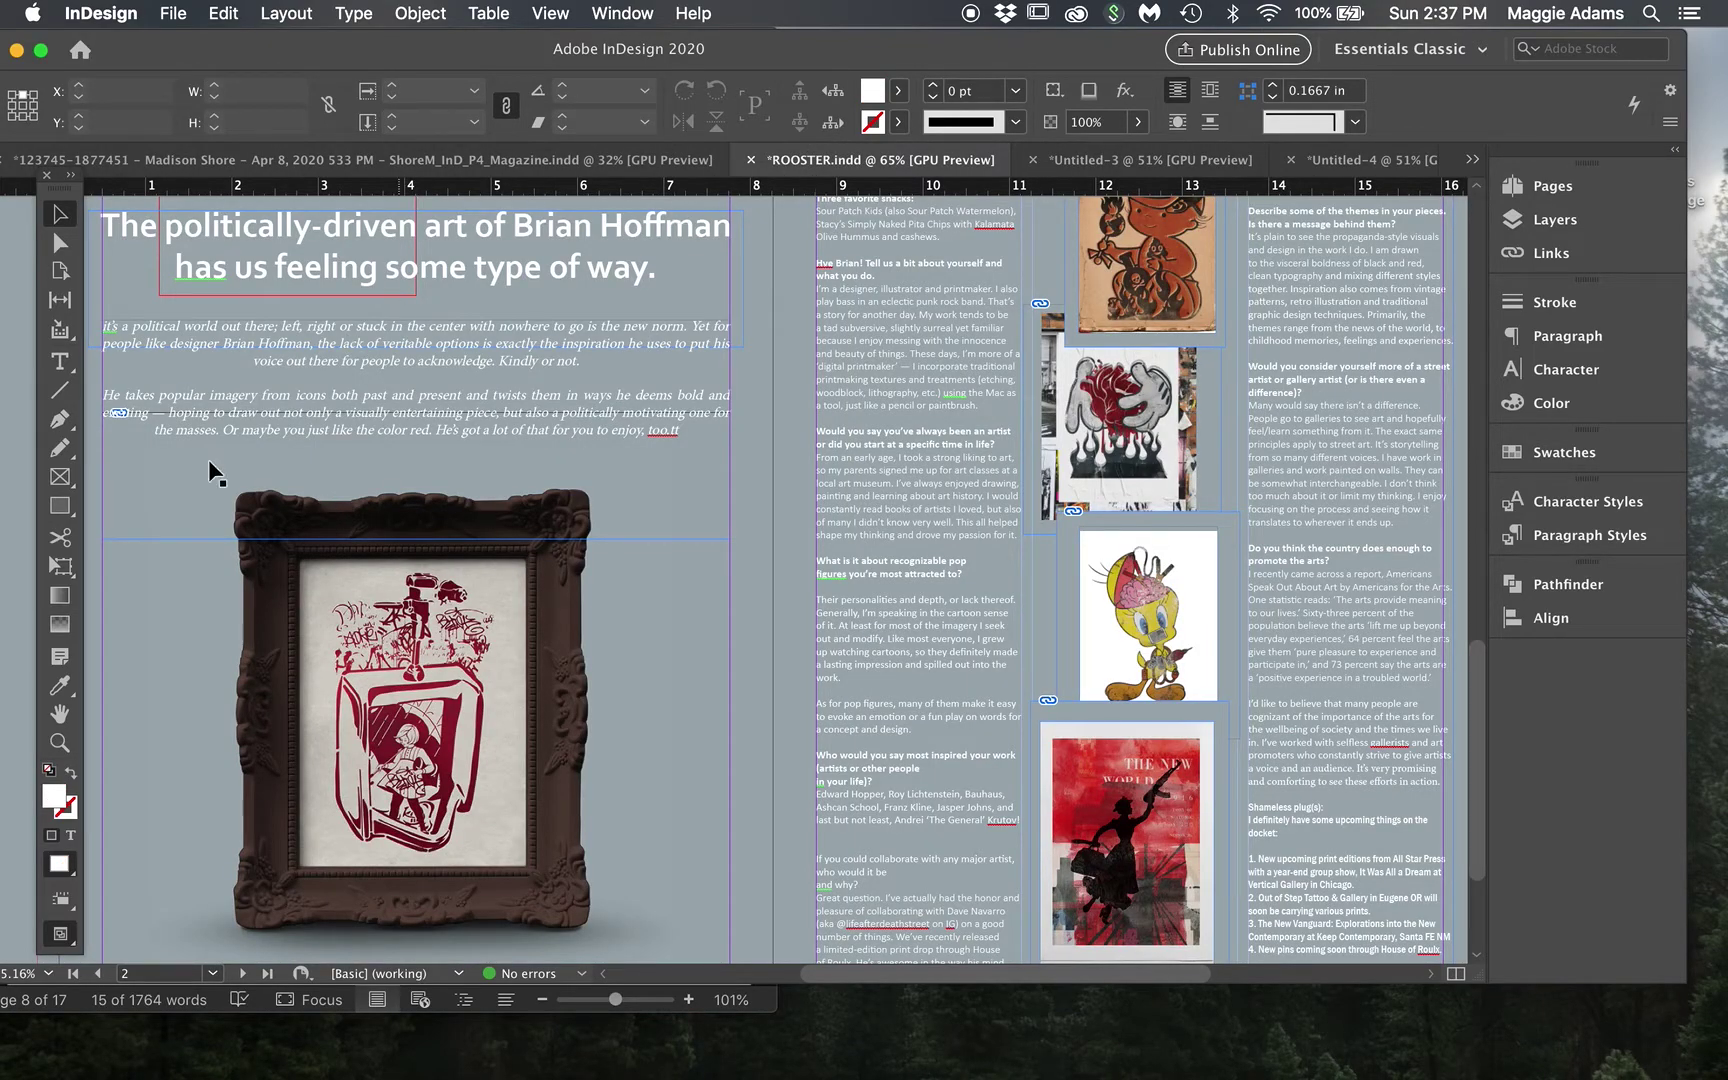
{"action": "key", "text": "super+minus"}
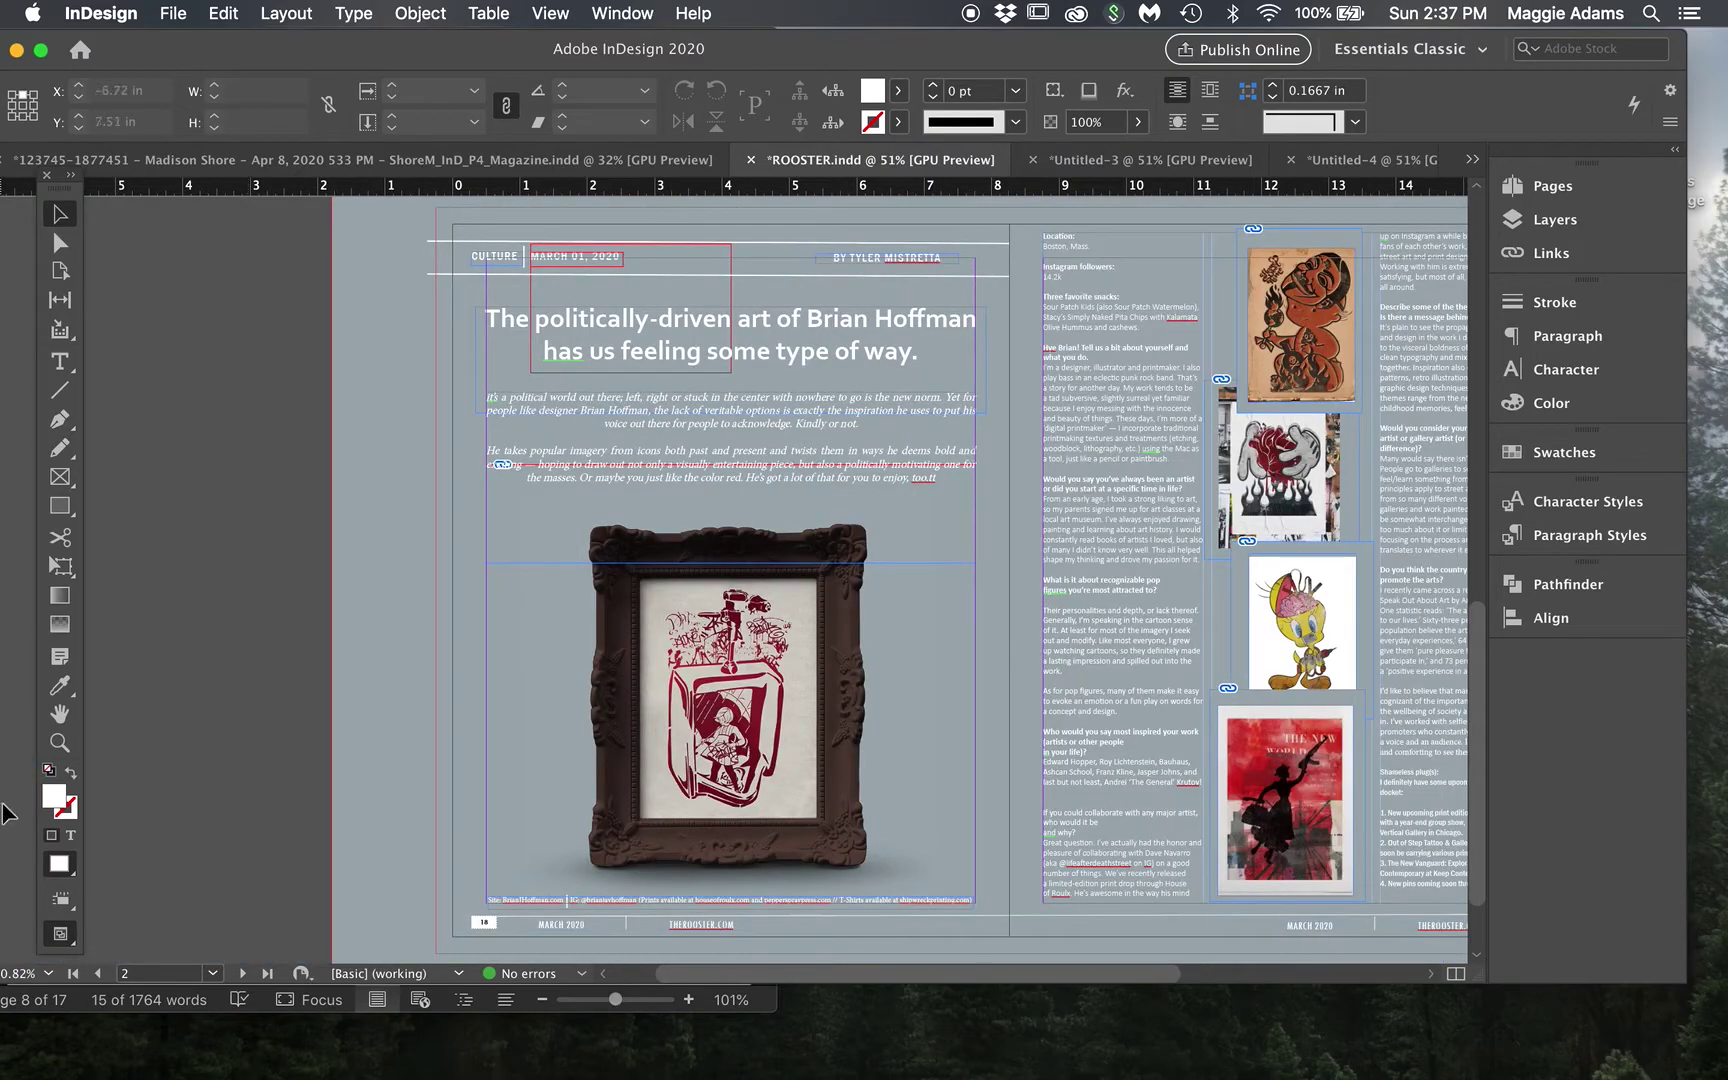
{"action": "key", "text": "z"}
{"action": "left_click", "coordinate": [1026, 680], "text": "alt"}
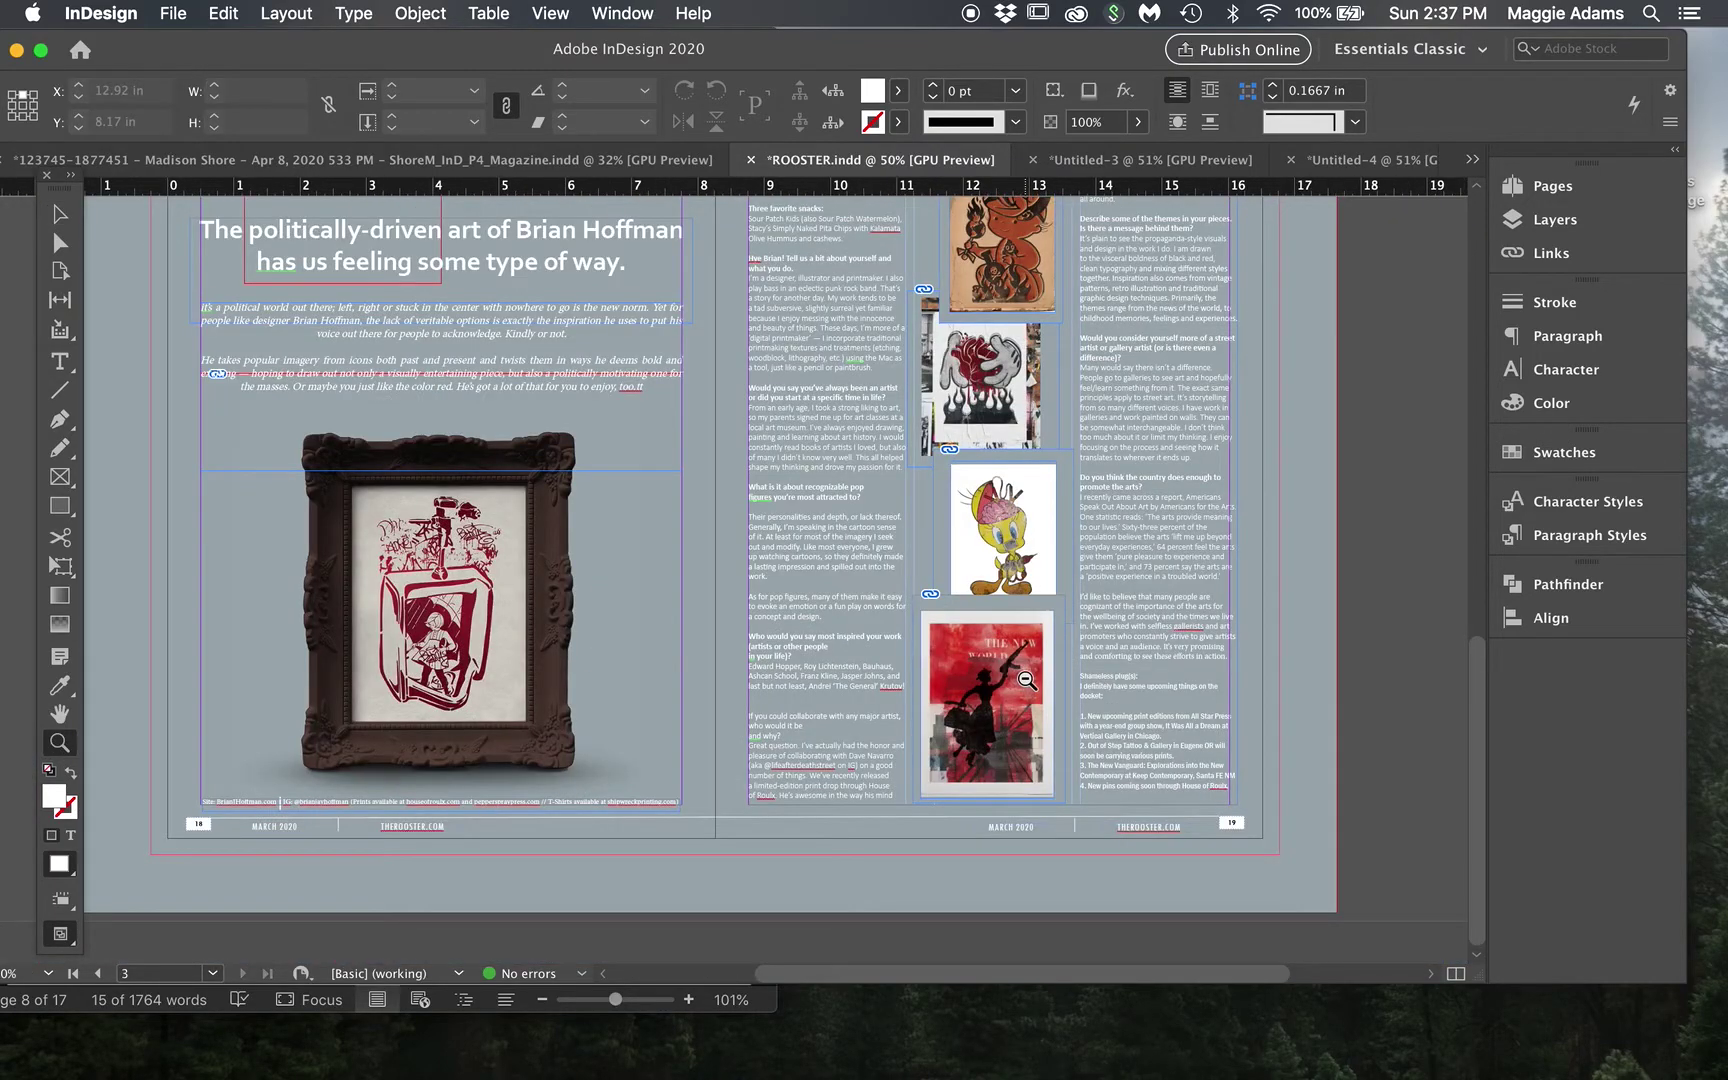
{"action": "left_click", "coordinate": [1026, 680], "text": "alt"}
{"action": "scroll", "coordinate": [1026, 680], "scroll_direction": "down", "scroll_amount": 2}
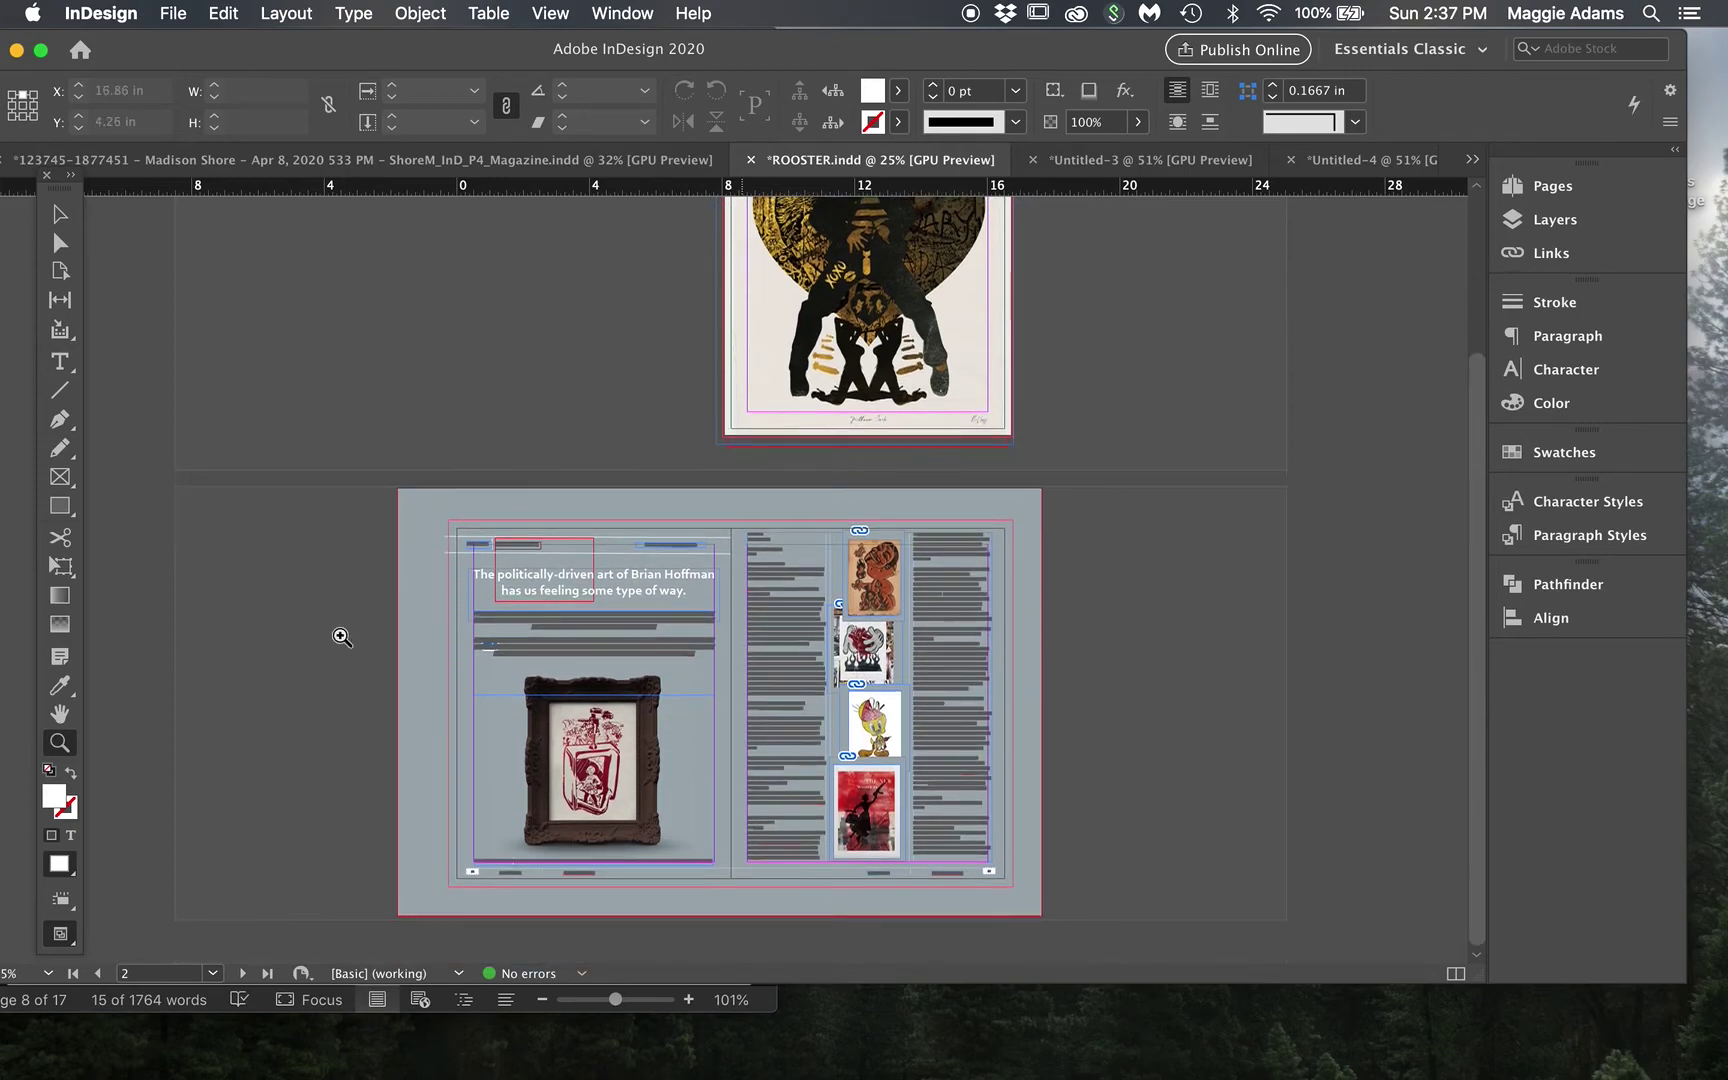
{"action": "left_click_drag", "start_coordinate": [60, 933], "coordinate": [142, 804]}
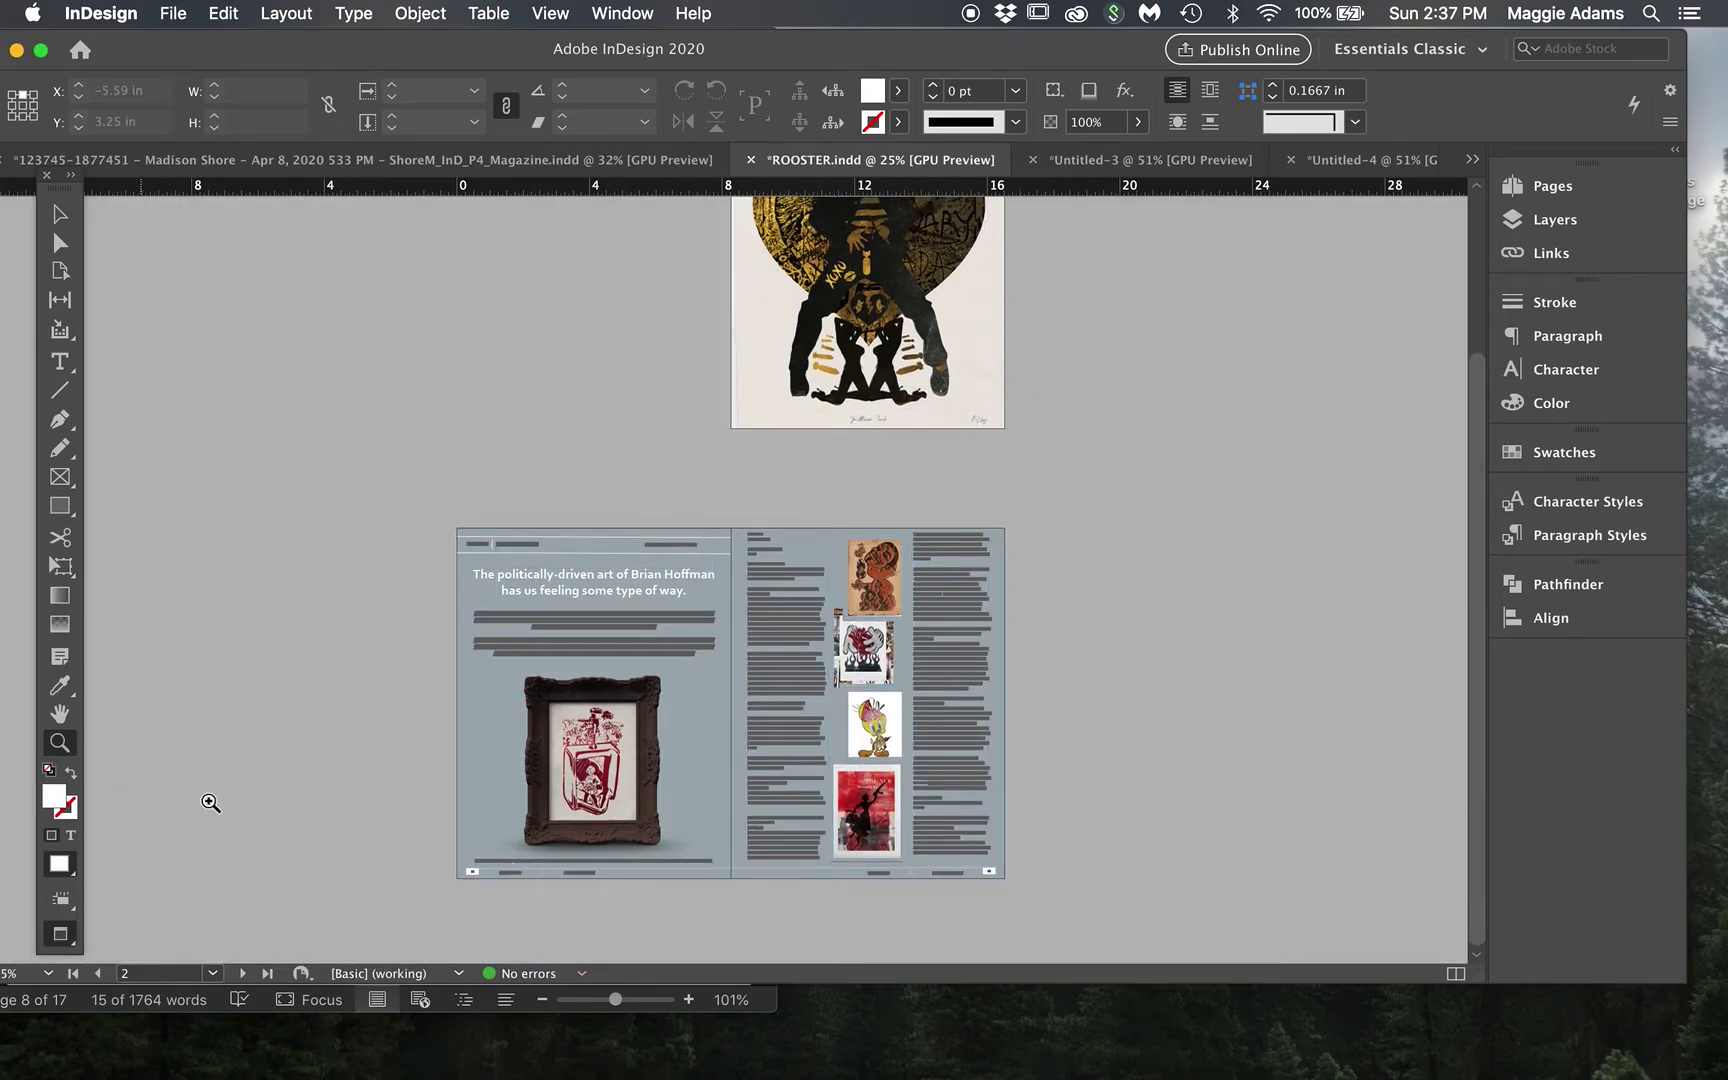
{"action": "left_click", "coordinate": [571, 802]}
{"action": "scroll", "coordinate": [957, 718], "scroll_direction": "up", "scroll_amount": 5}
{"action": "scroll", "coordinate": [957, 718], "scroll_direction": "right", "scroll_amount": 3}
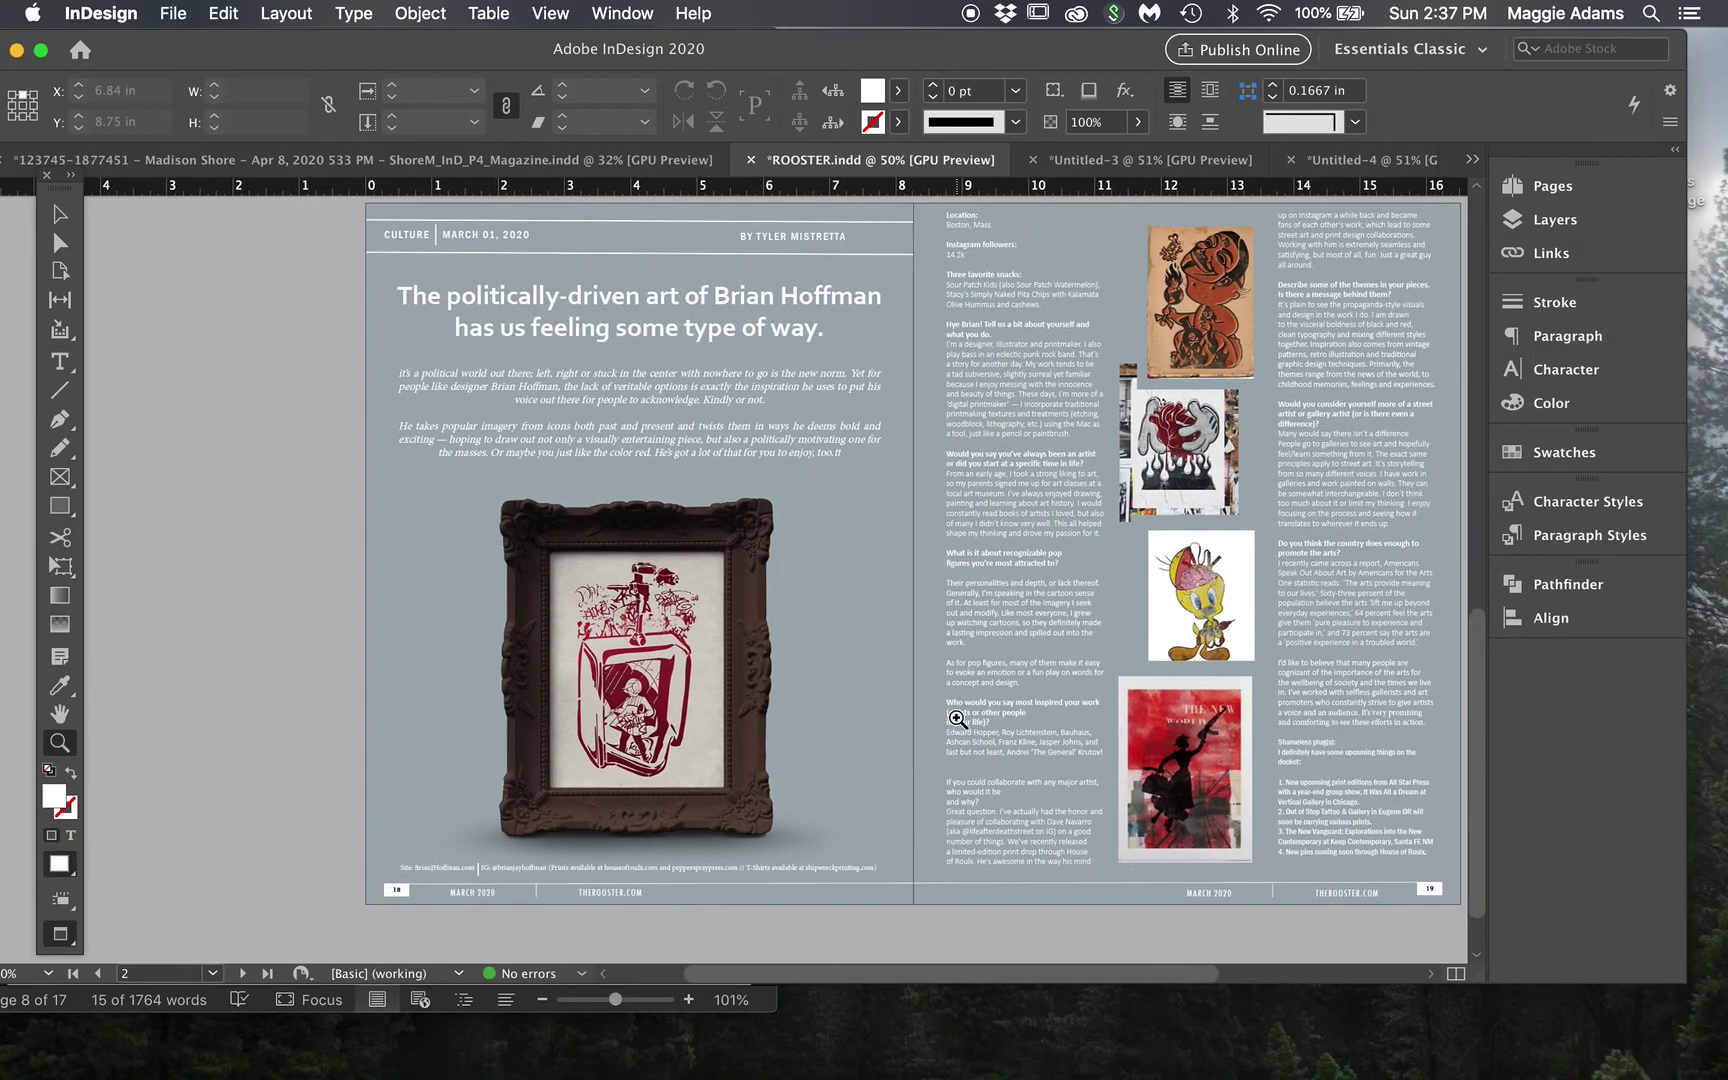
{"action": "scroll", "coordinate": [957, 718], "scroll_direction": "up", "scroll_amount": 8}
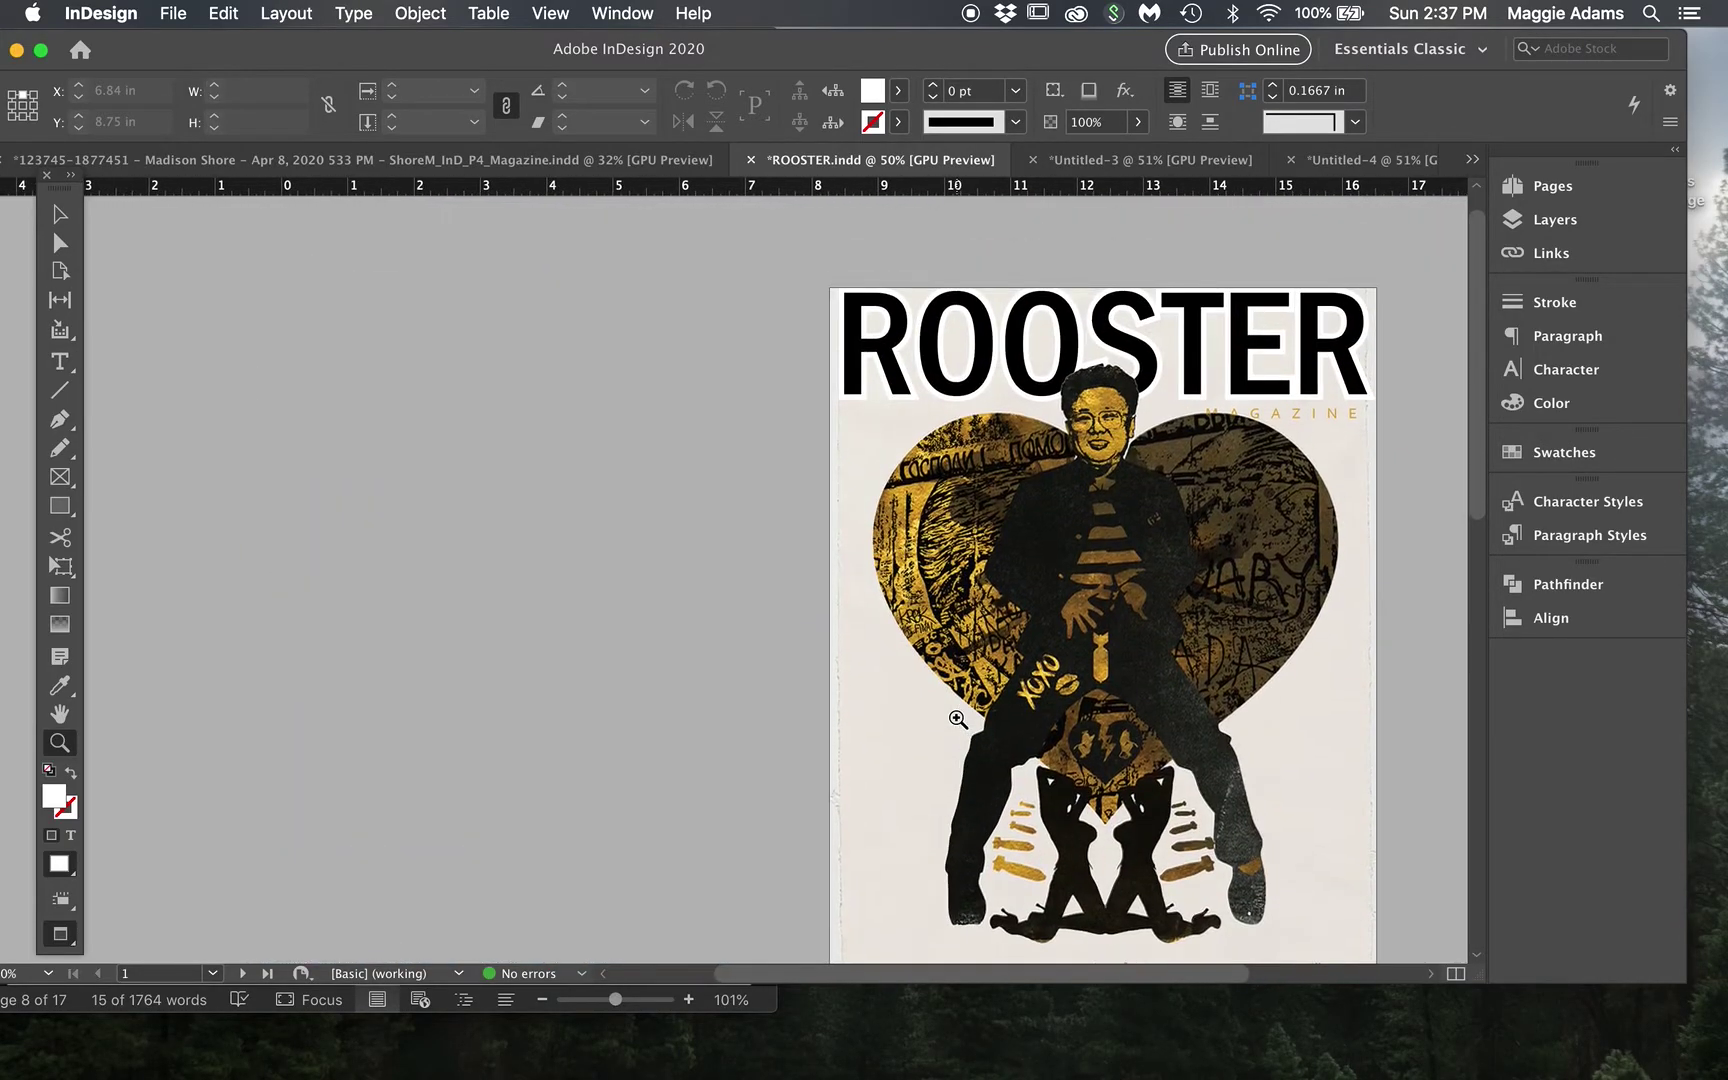
{"action": "scroll", "coordinate": [957, 718], "scroll_direction": "down", "scroll_amount": 8}
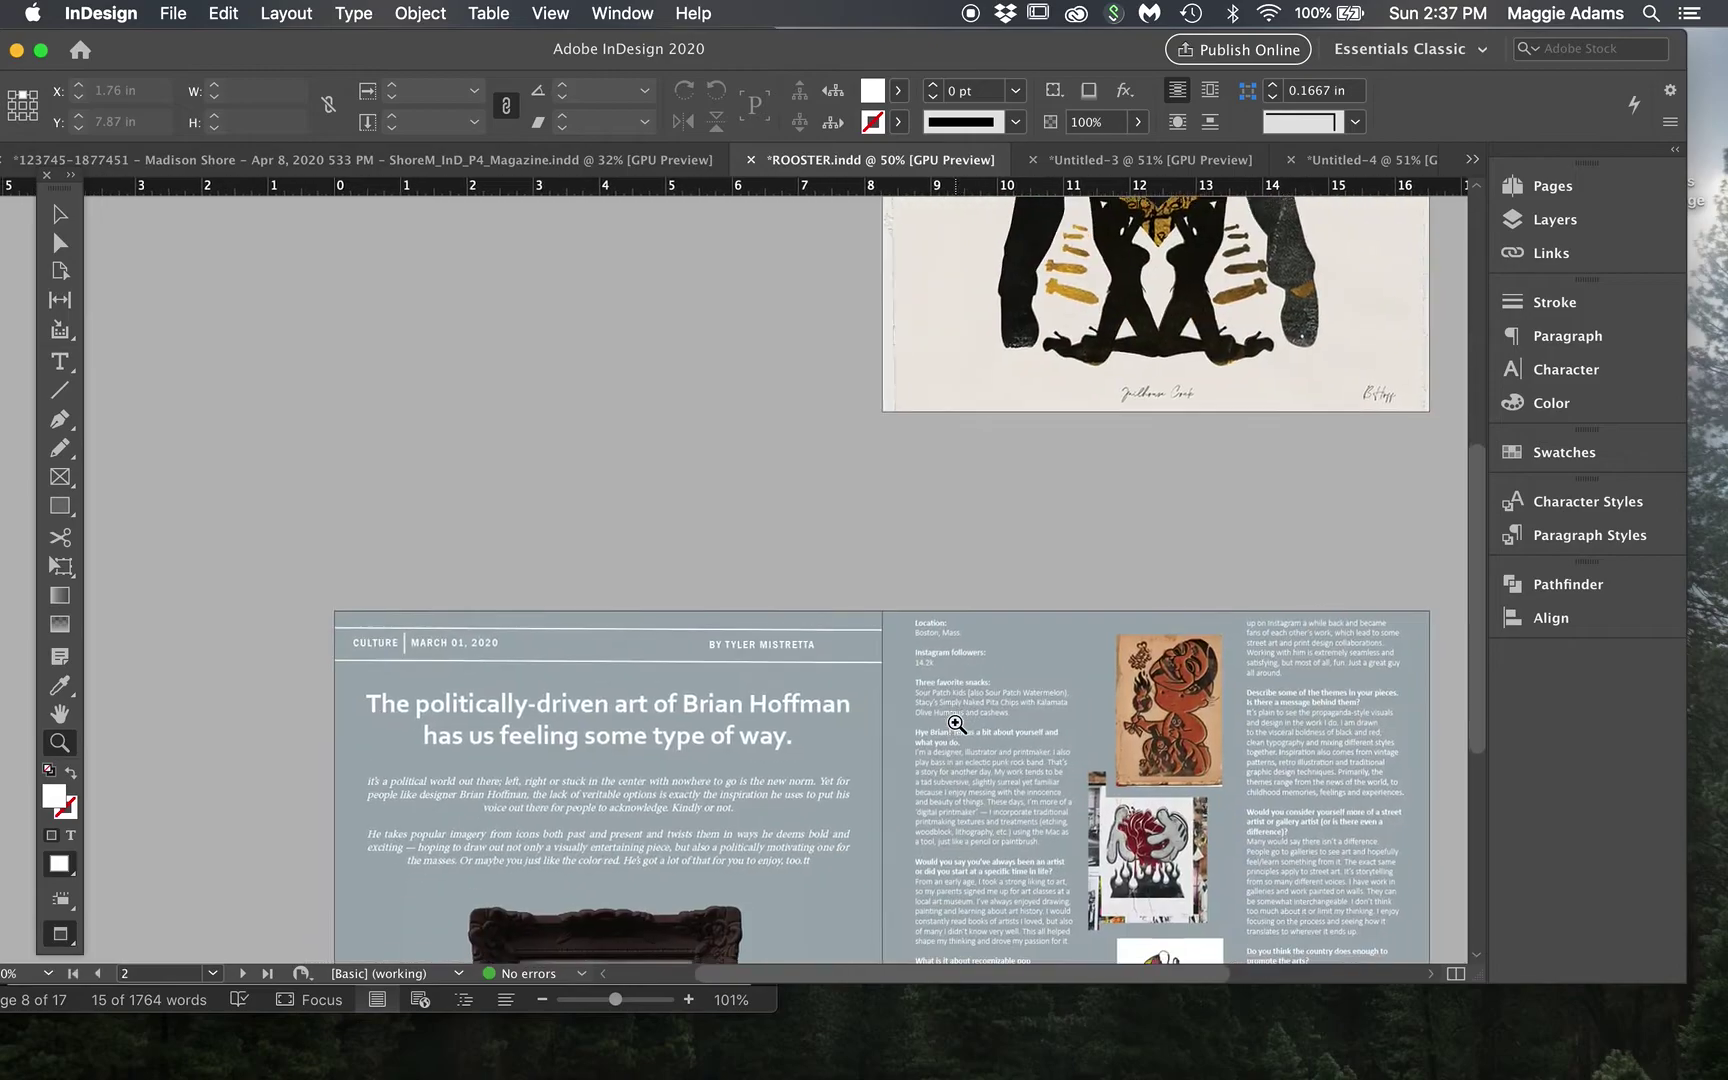
{"action": "scroll", "coordinate": [957, 724], "scroll_direction": "down", "scroll_amount": 2}
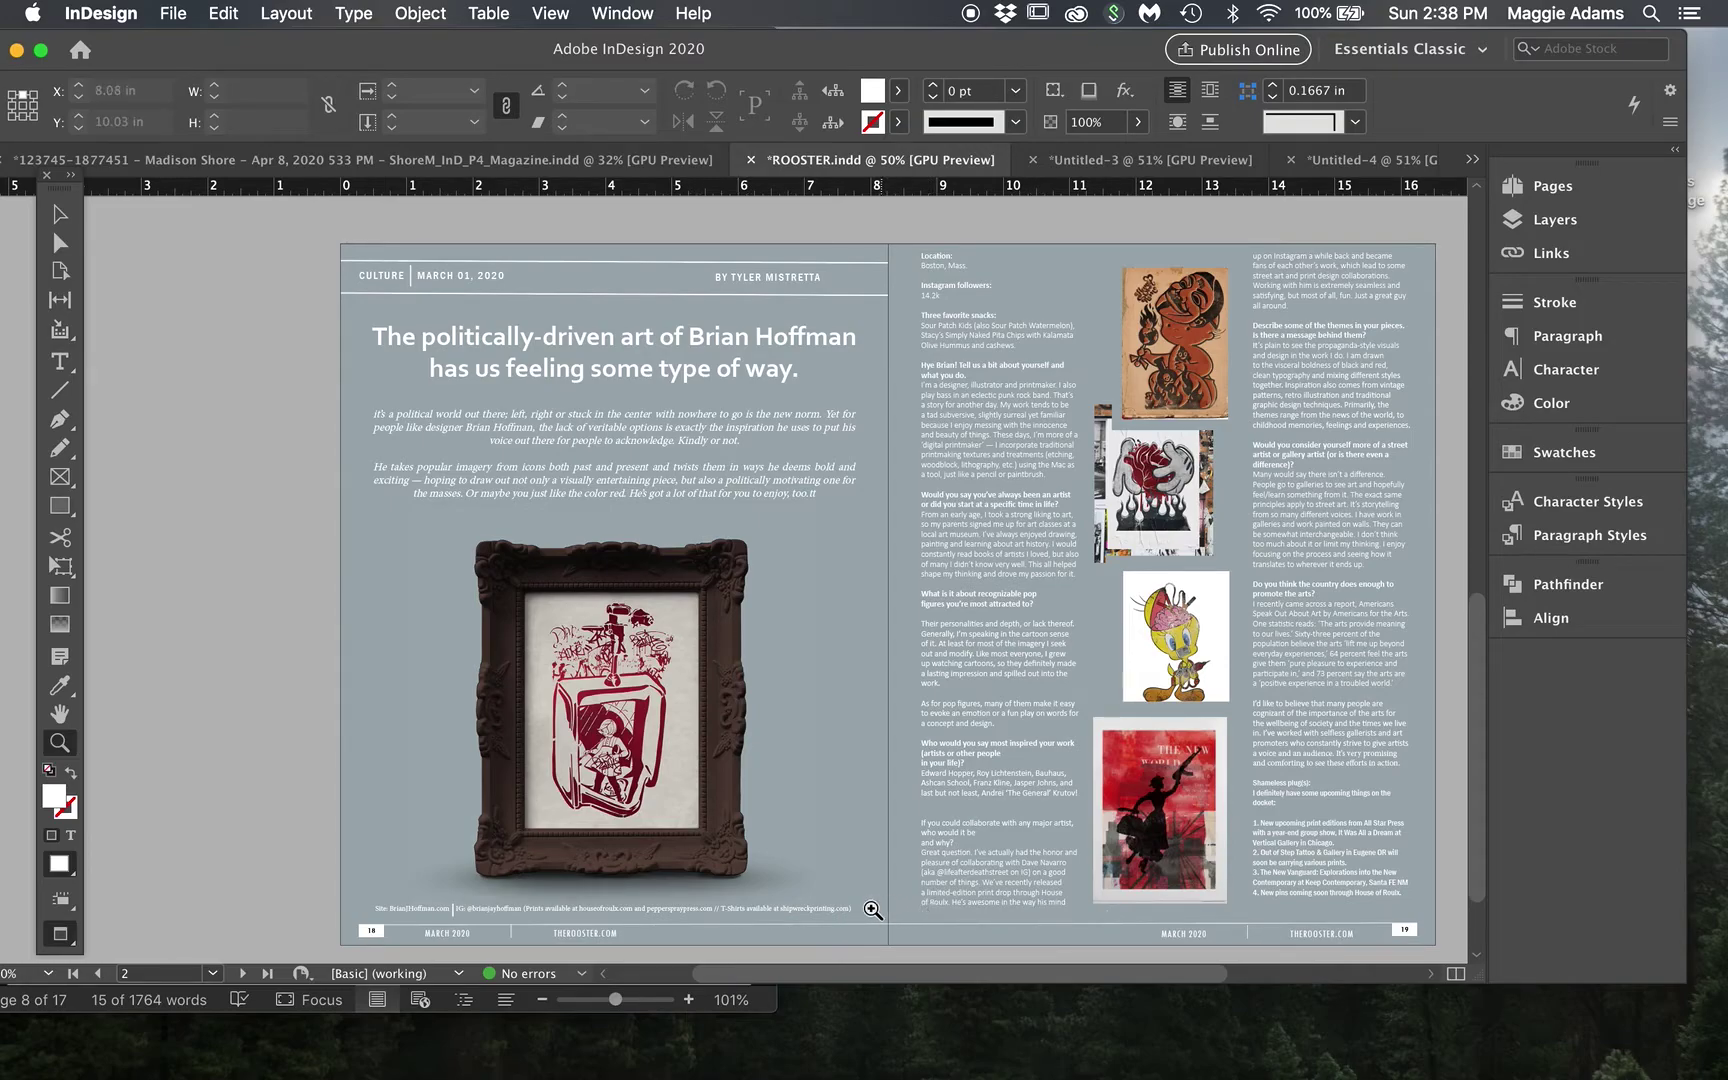
Pull two horizontal guides onto the spread and position one at 10 in.
{"action": "left_click_drag", "start_coordinate": [795, 188], "coordinate": [1410, 895]}
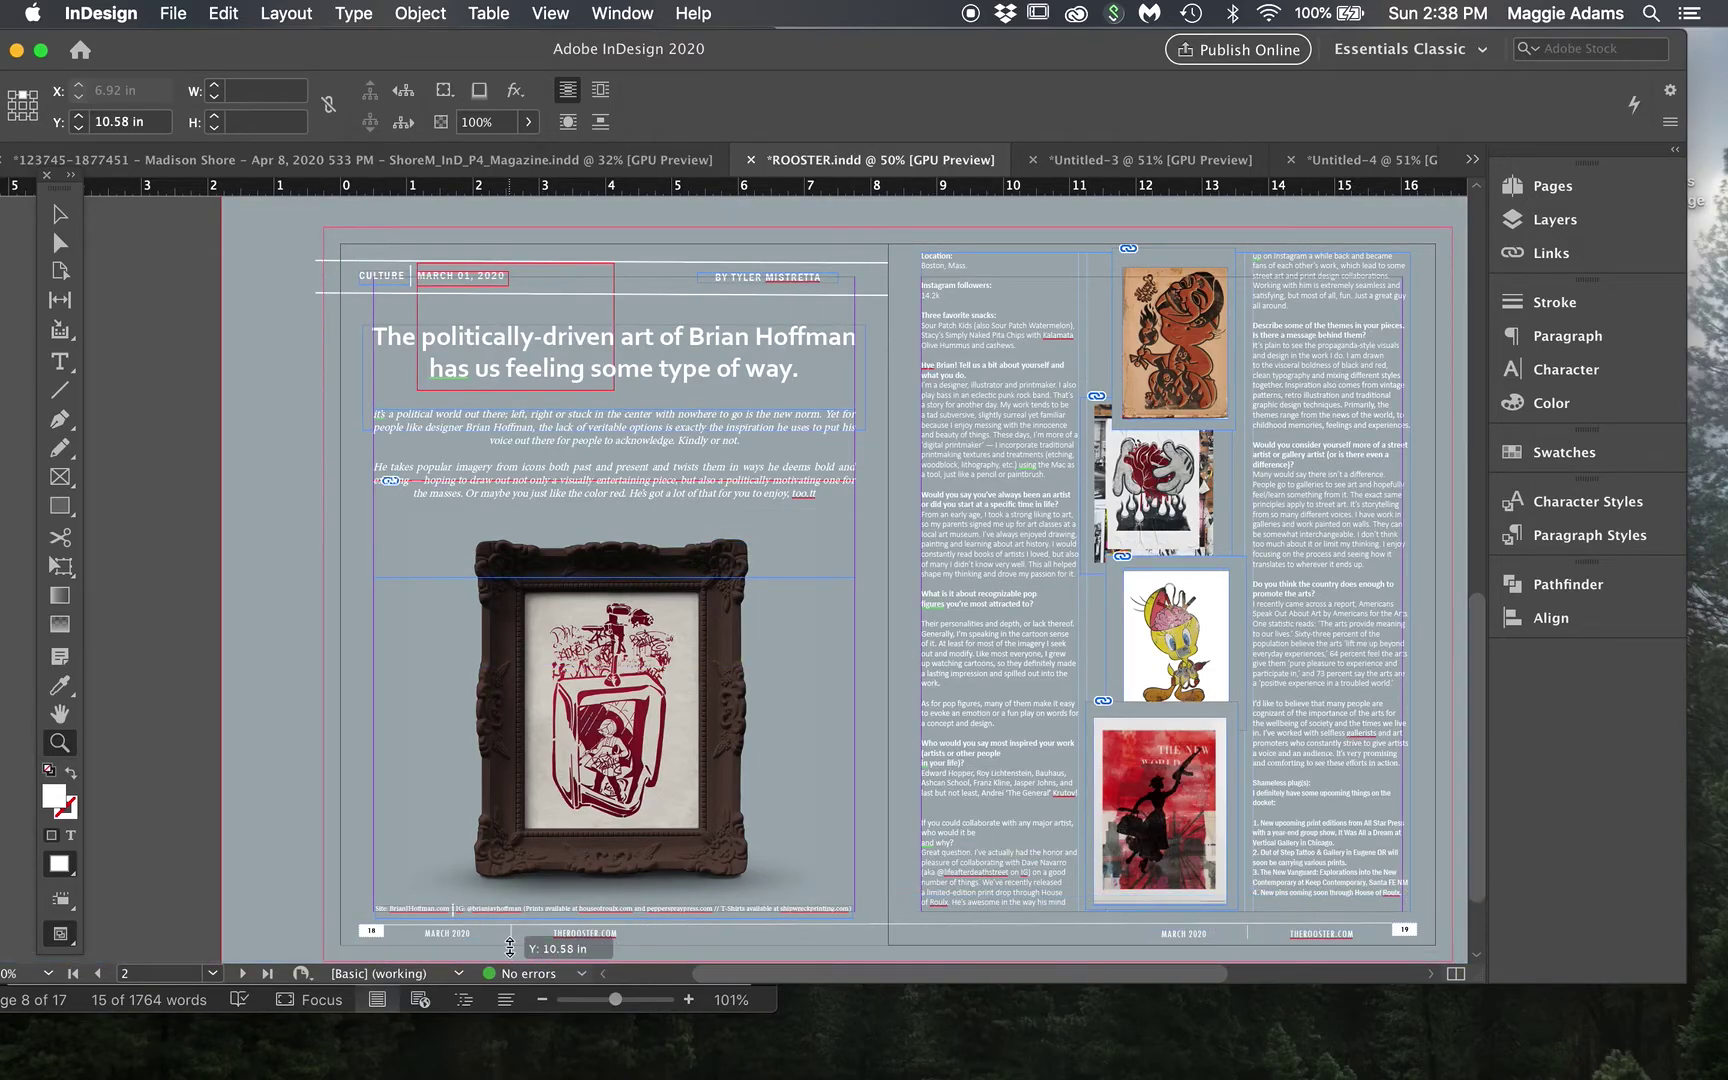
{"action": "scroll", "coordinate": [262, 914], "scroll_direction": "down", "scroll_amount": 2}
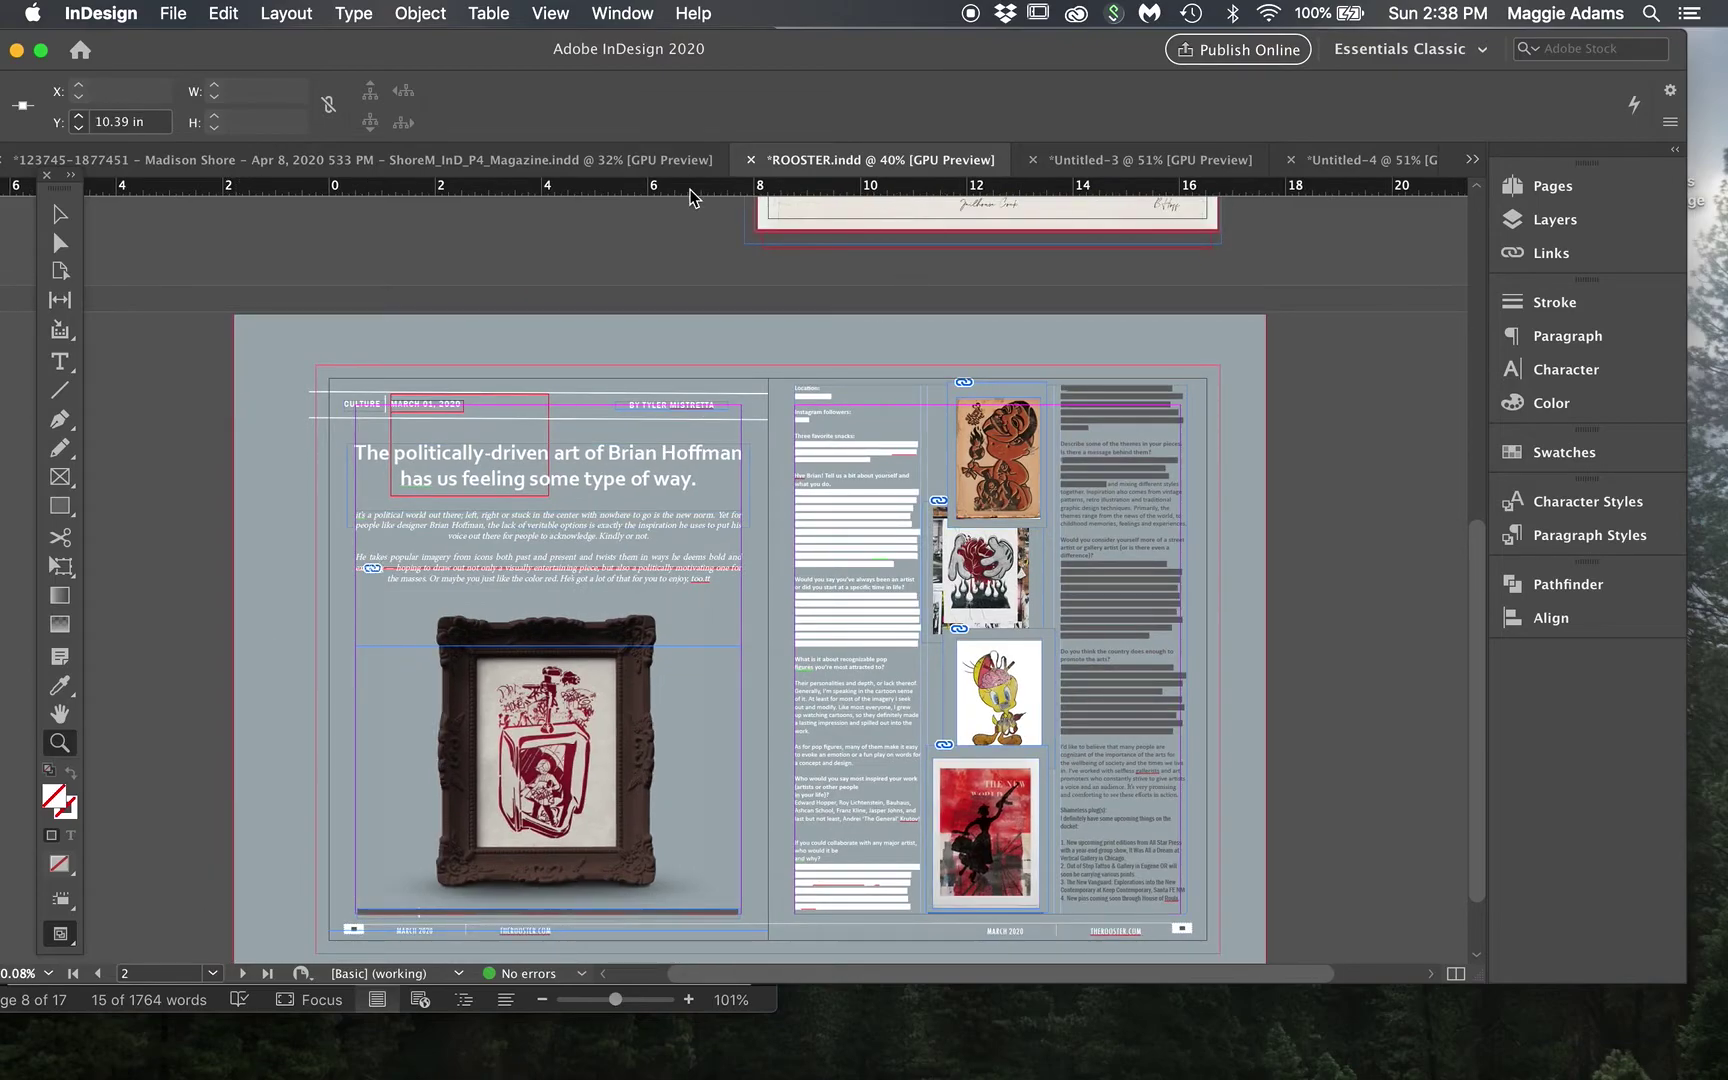
{"action": "left_click_drag", "start_coordinate": [1350, 195], "coordinate": [1351, 914]}
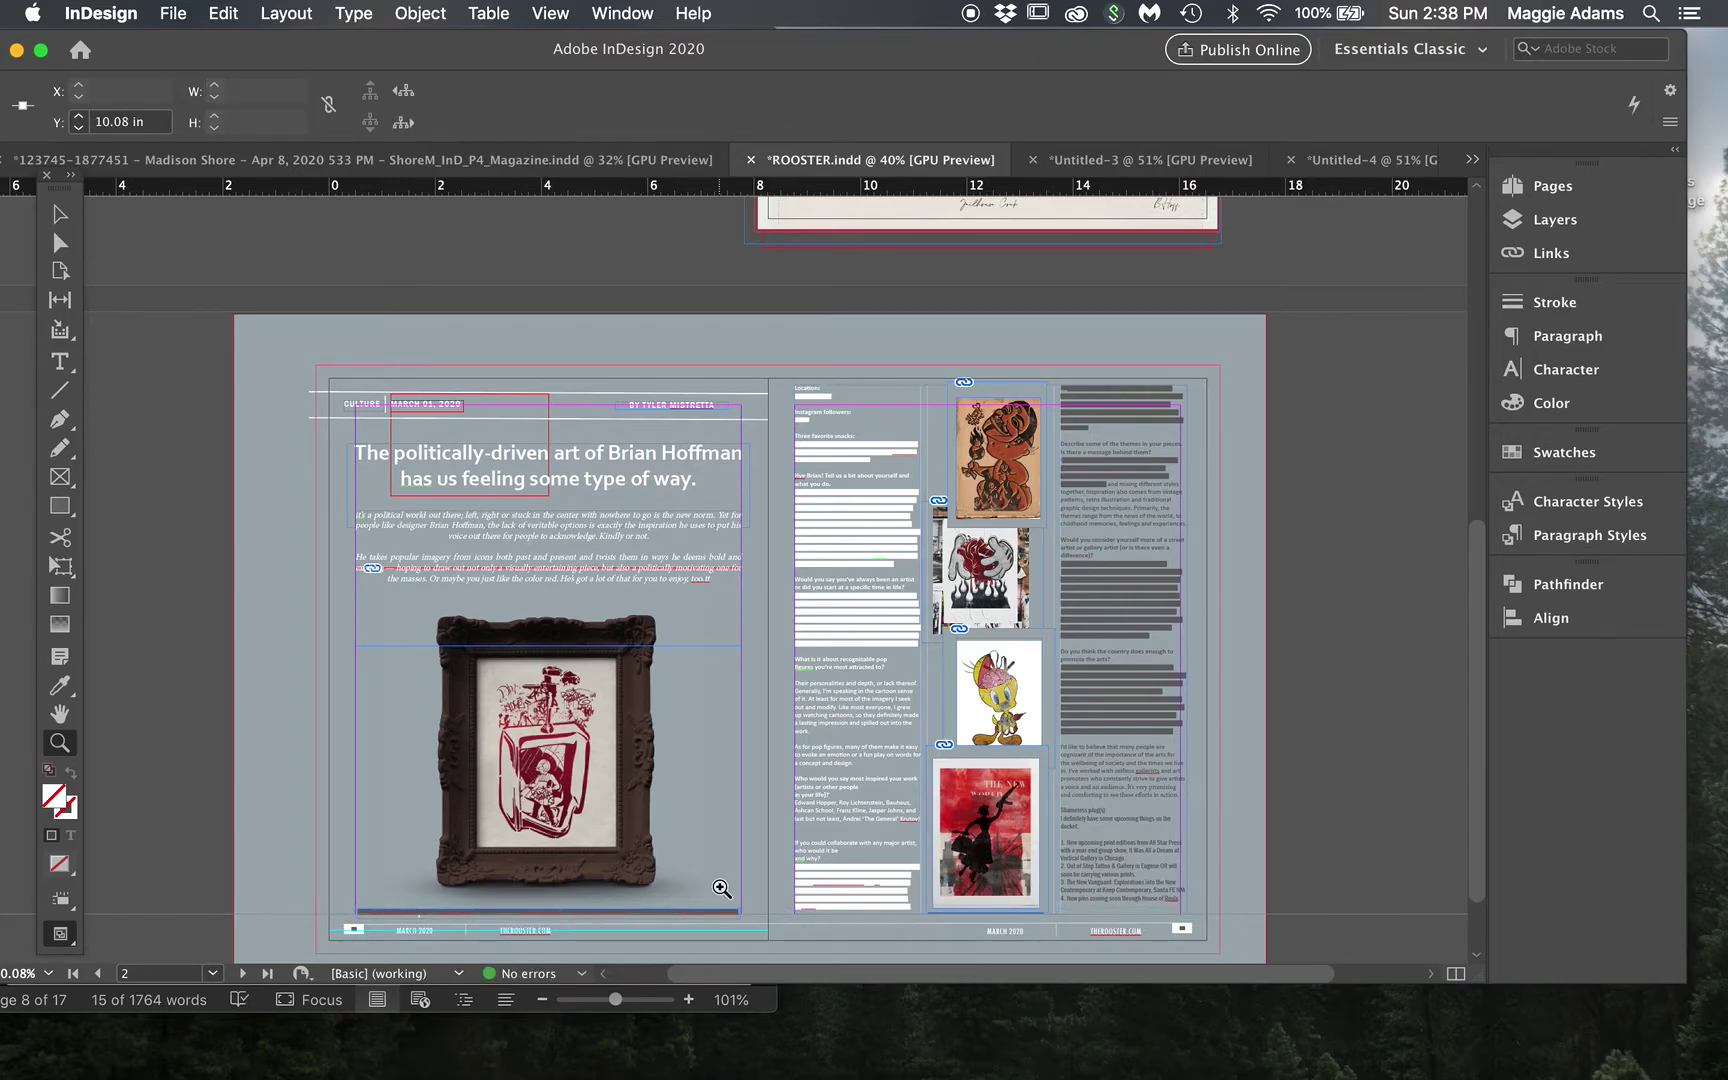
{"action": "left_click", "coordinate": [782, 895]}
{"action": "scroll", "coordinate": [862, 882], "scroll_direction": "down", "scroll_amount": 5}
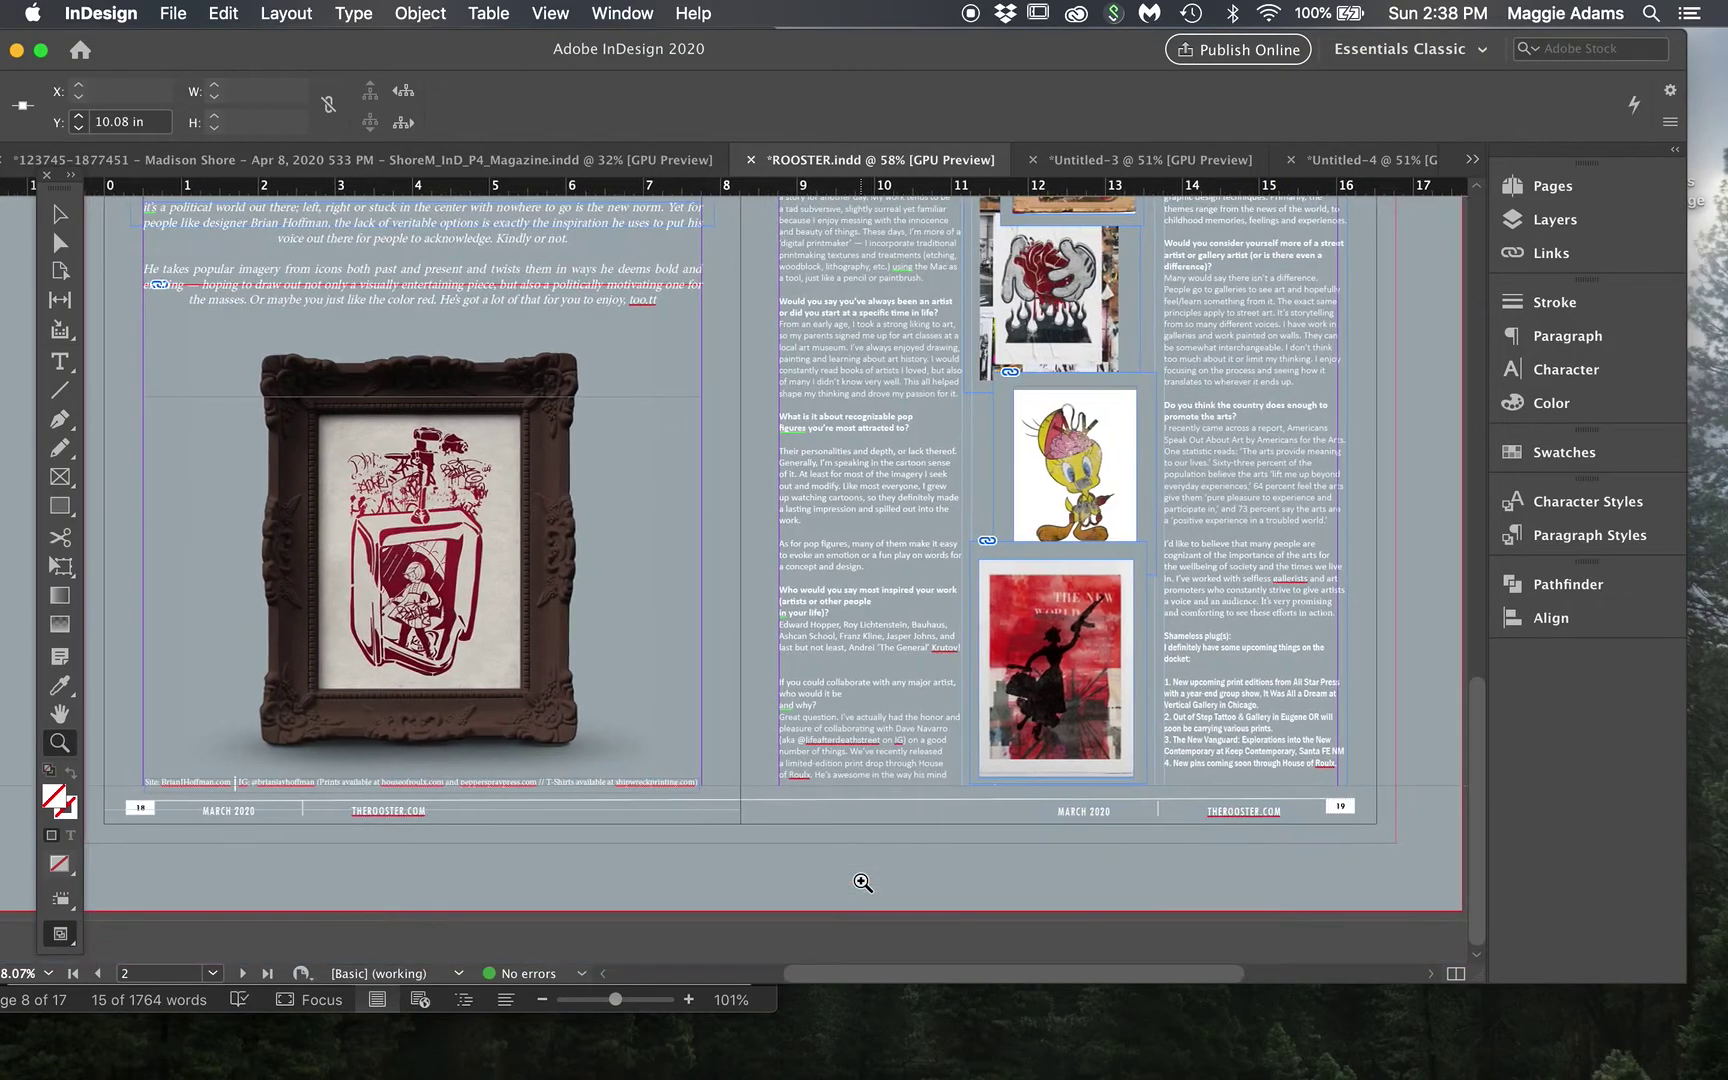
{"action": "left_click", "coordinate": [68, 210]}
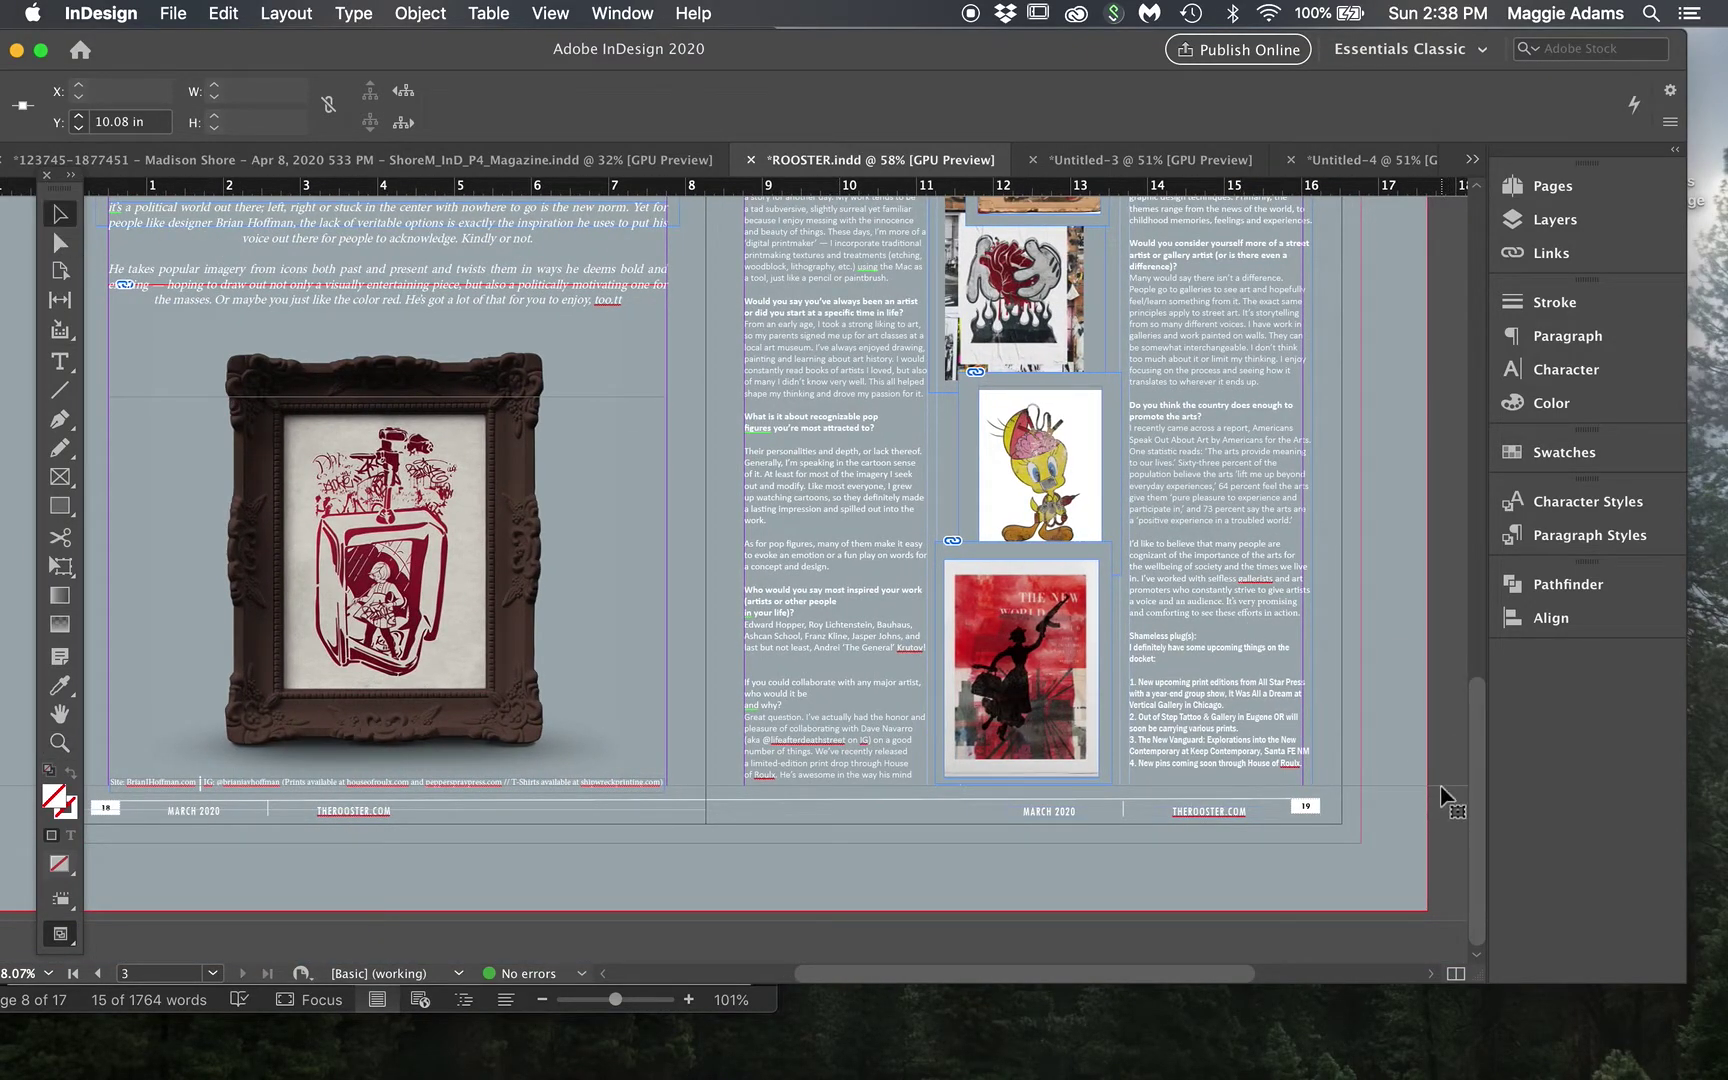
{"action": "left_click_drag", "start_coordinate": [1441, 795], "coordinate": [1442, 783]}
Nudge the credits line up slightly, then preview the whole spread without guides.
{"action": "left_click_drag", "start_coordinate": [500, 790], "coordinate": [497, 778]}
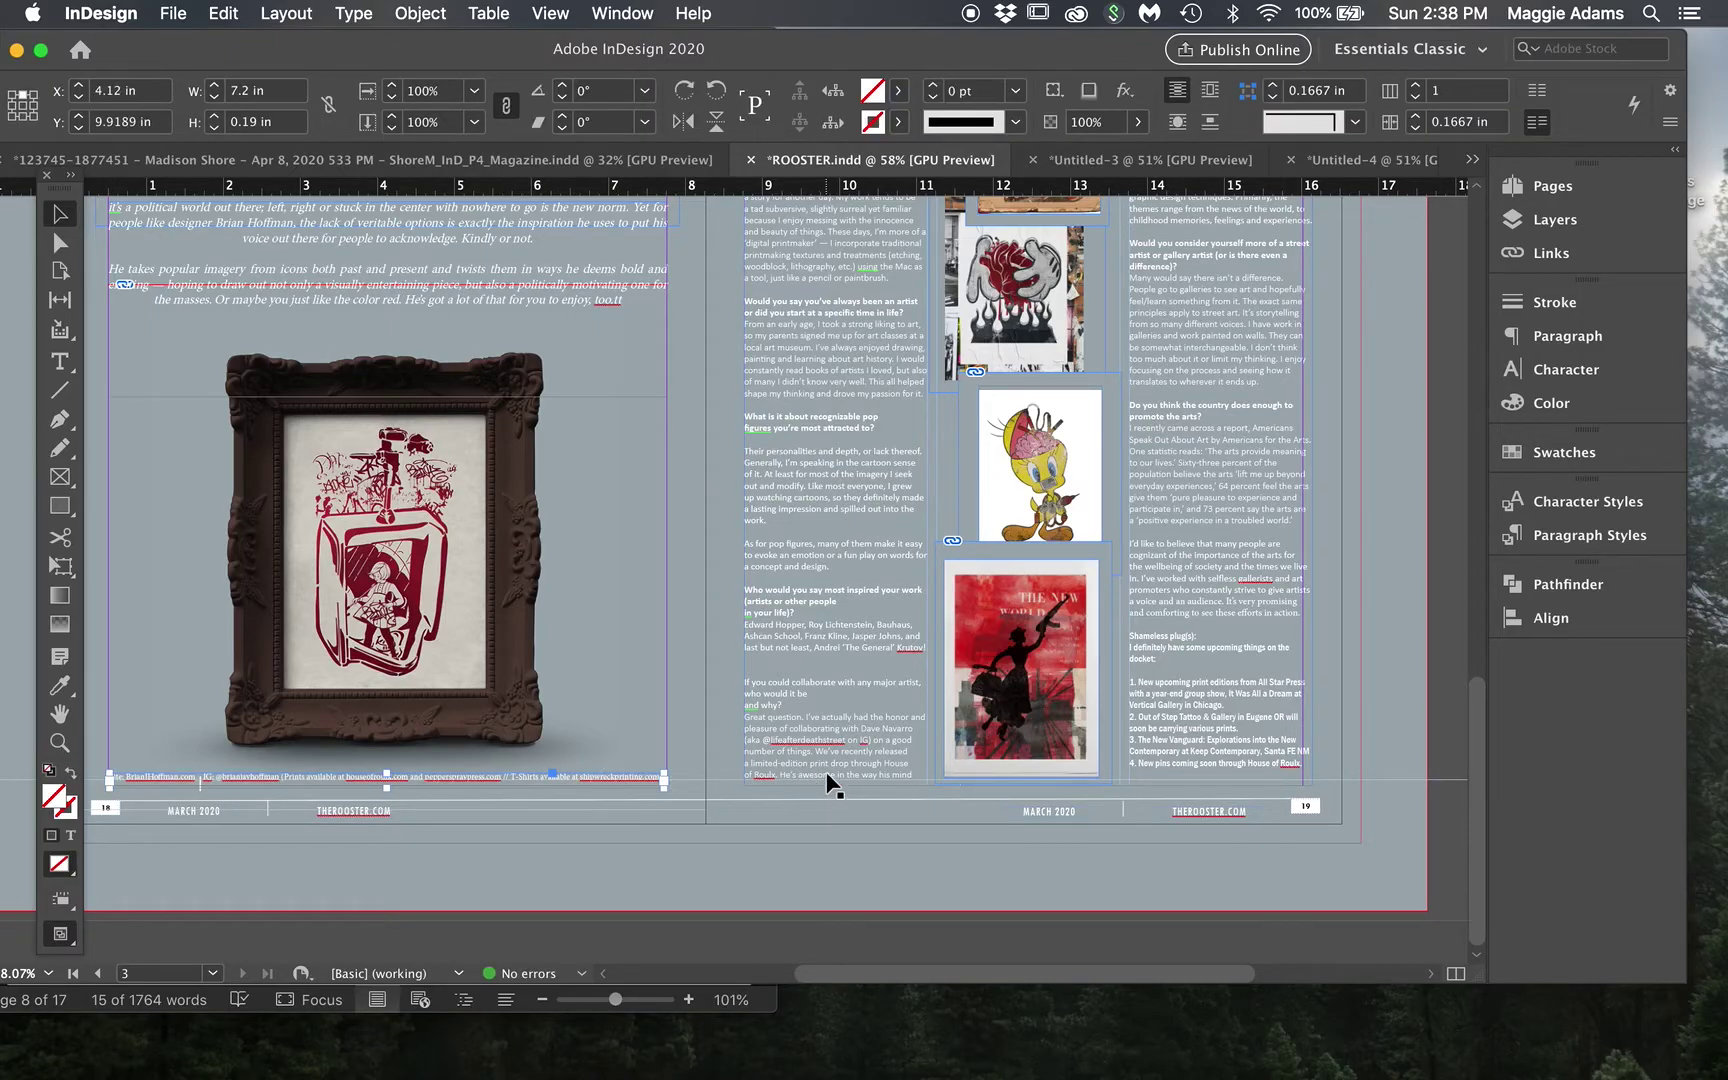
{"action": "scroll", "coordinate": [794, 707], "scroll_direction": "up", "scroll_amount": 3}
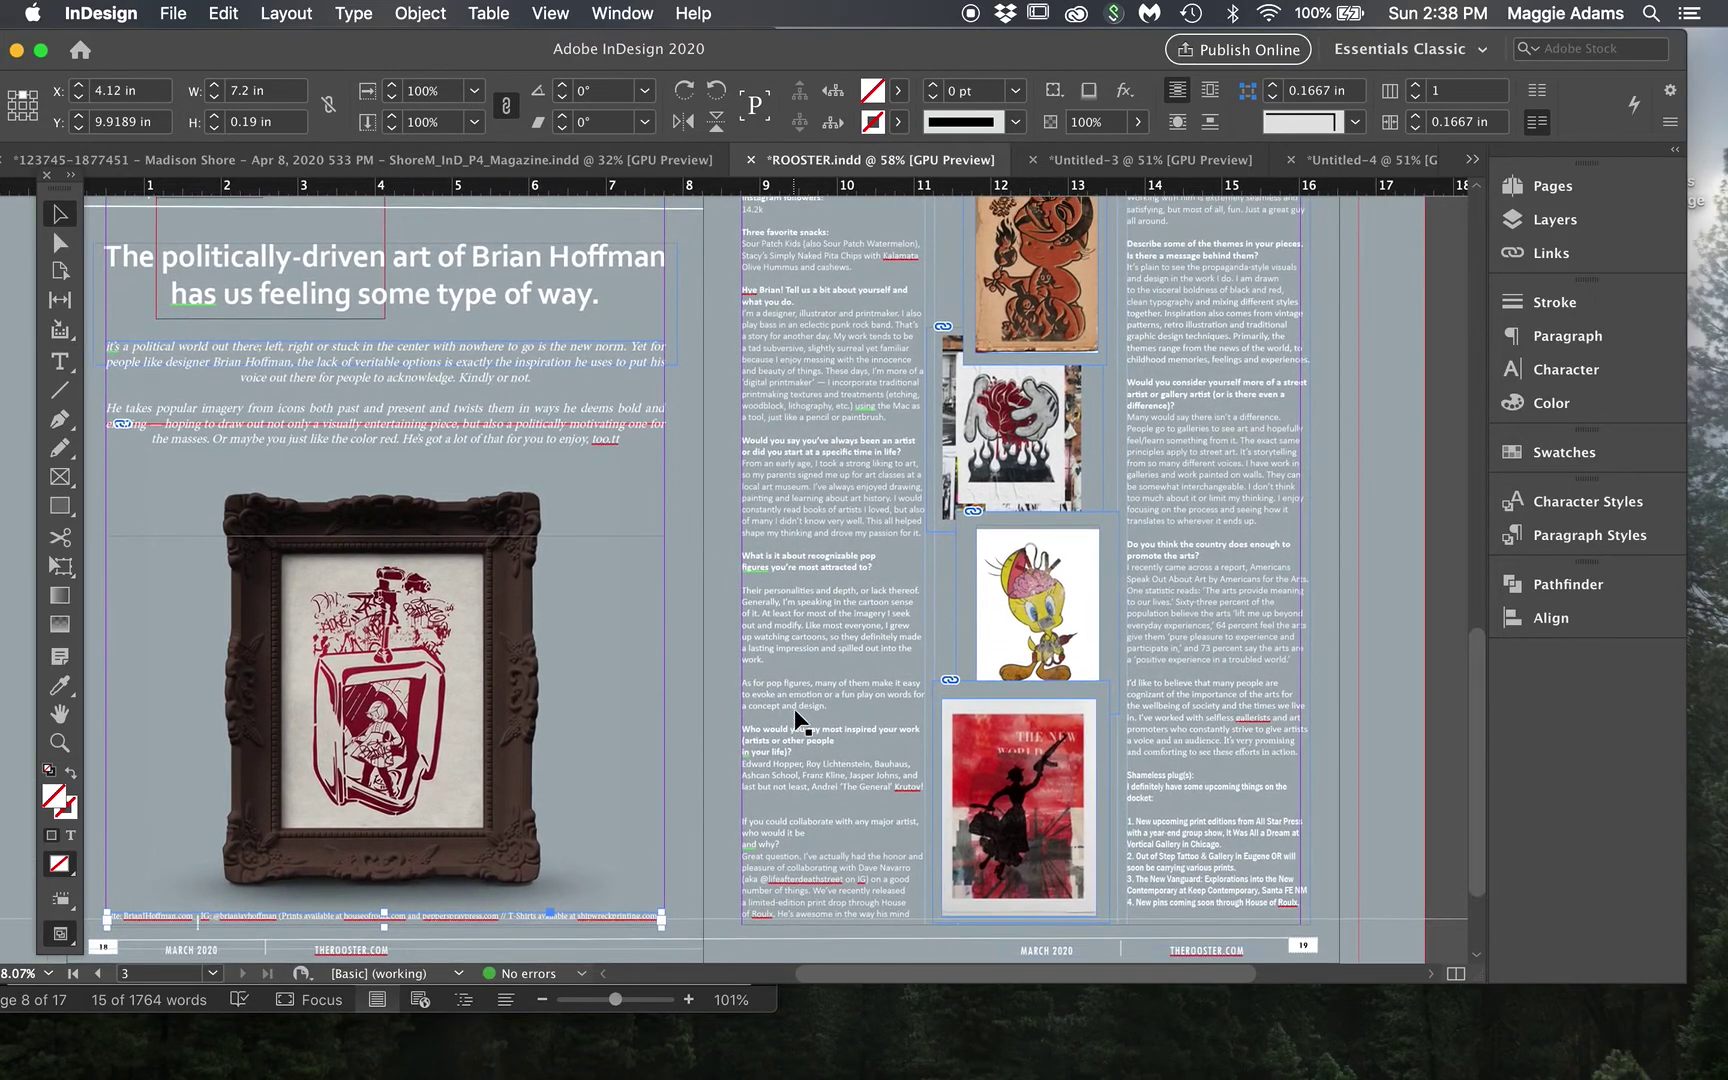
{"action": "scroll", "coordinate": [798, 717], "scroll_direction": "up", "scroll_amount": 2}
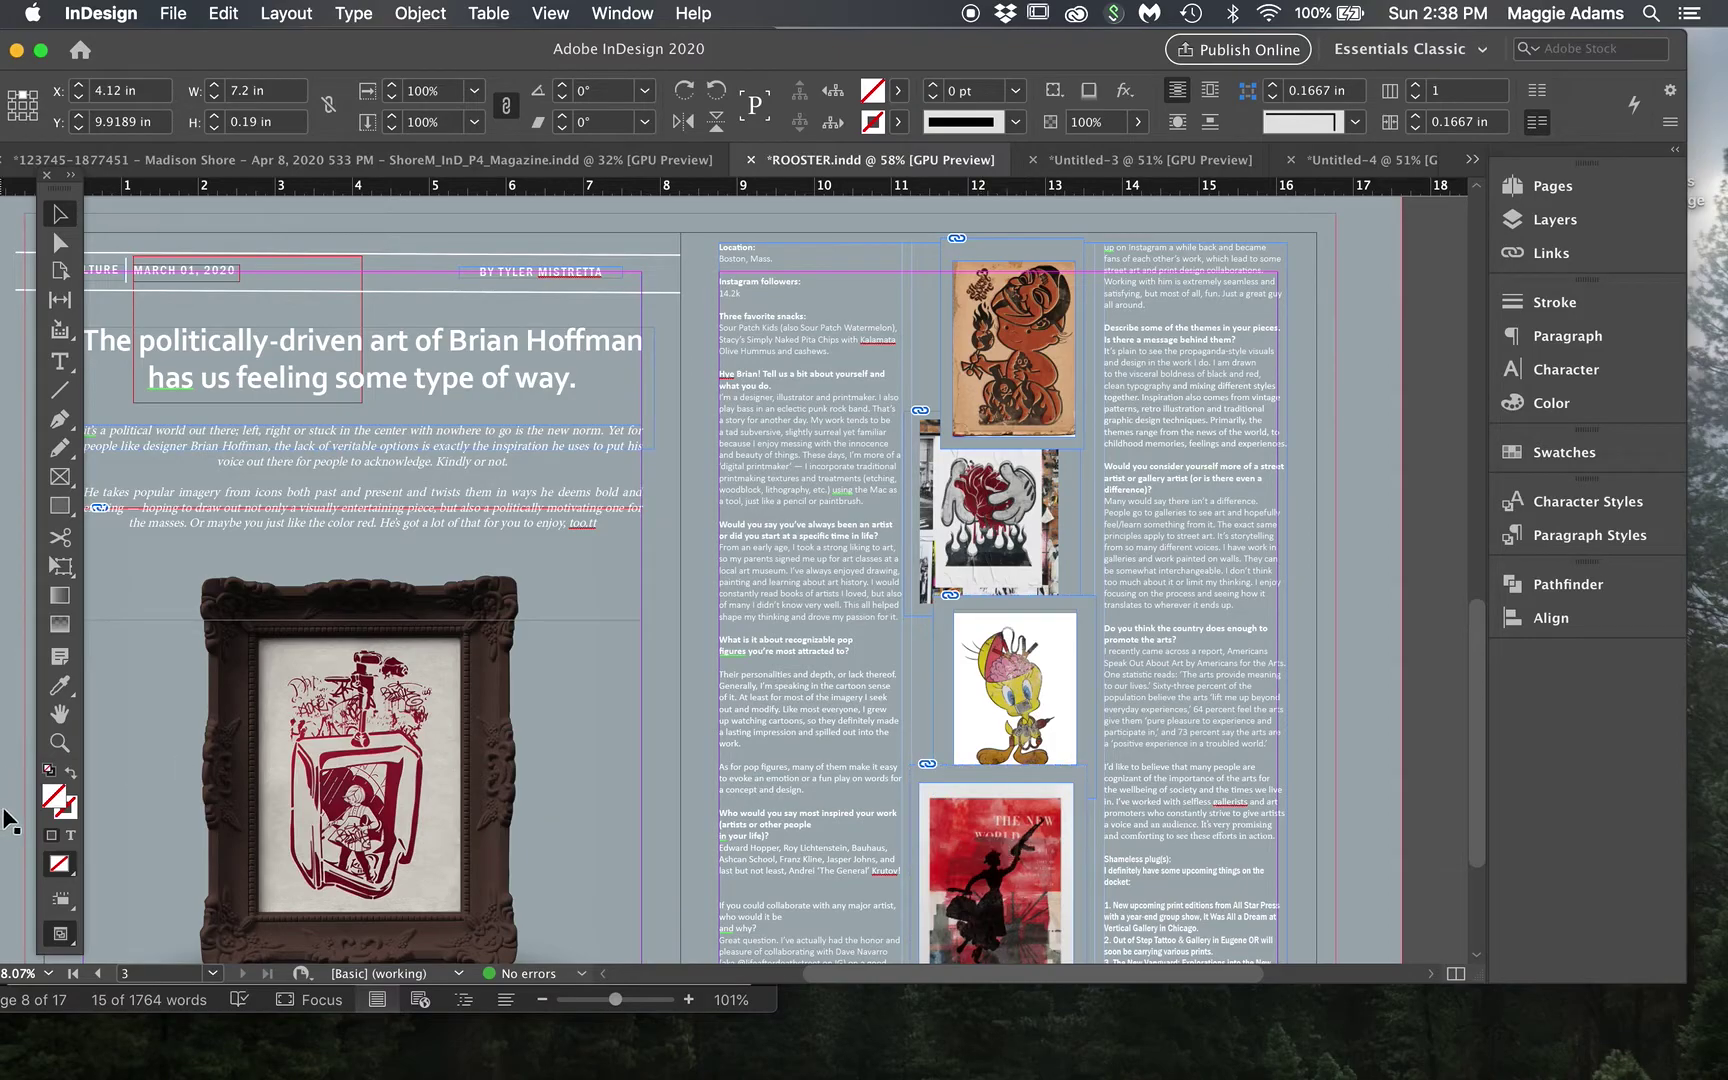
{"action": "left_click", "coordinate": [60, 933]}
{"action": "left_click", "coordinate": [157, 823]}
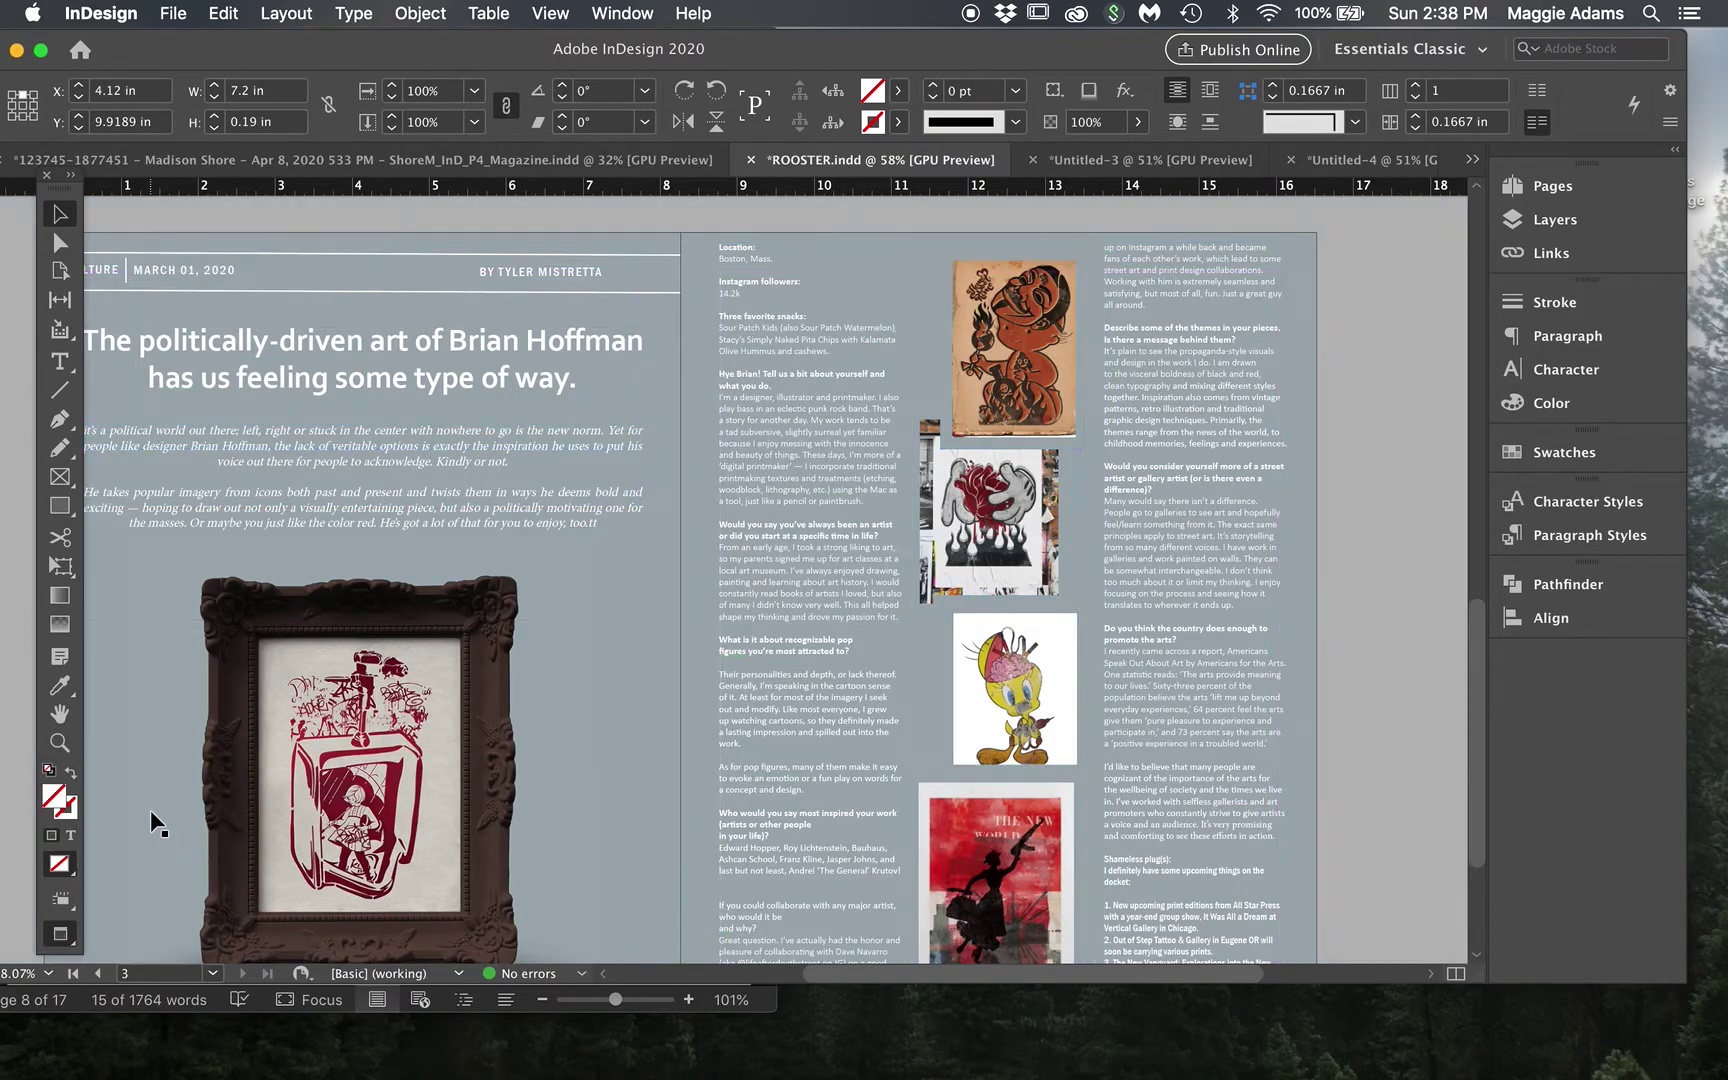
{"action": "left_click", "coordinate": [60, 742]}
{"action": "left_click", "coordinate": [808, 759], "text": "alt"}
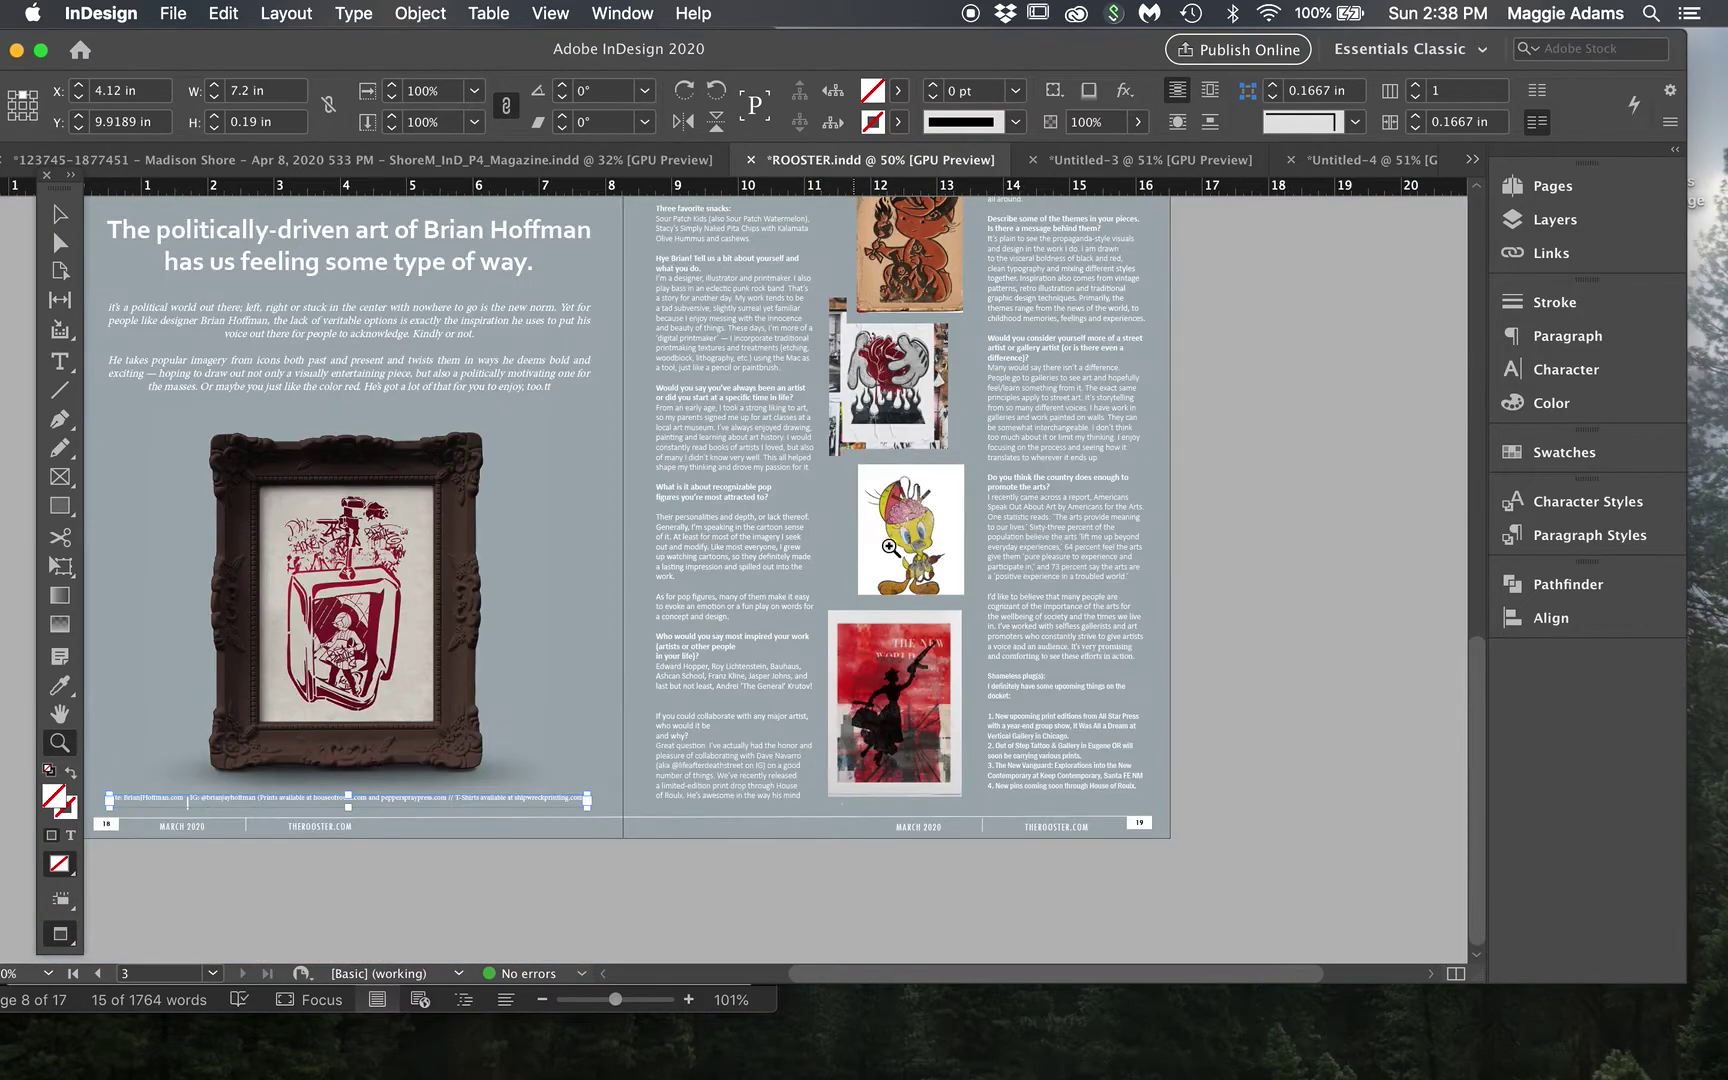
{"action": "scroll", "coordinate": [895, 480], "scroll_direction": "up", "scroll_amount": 3}
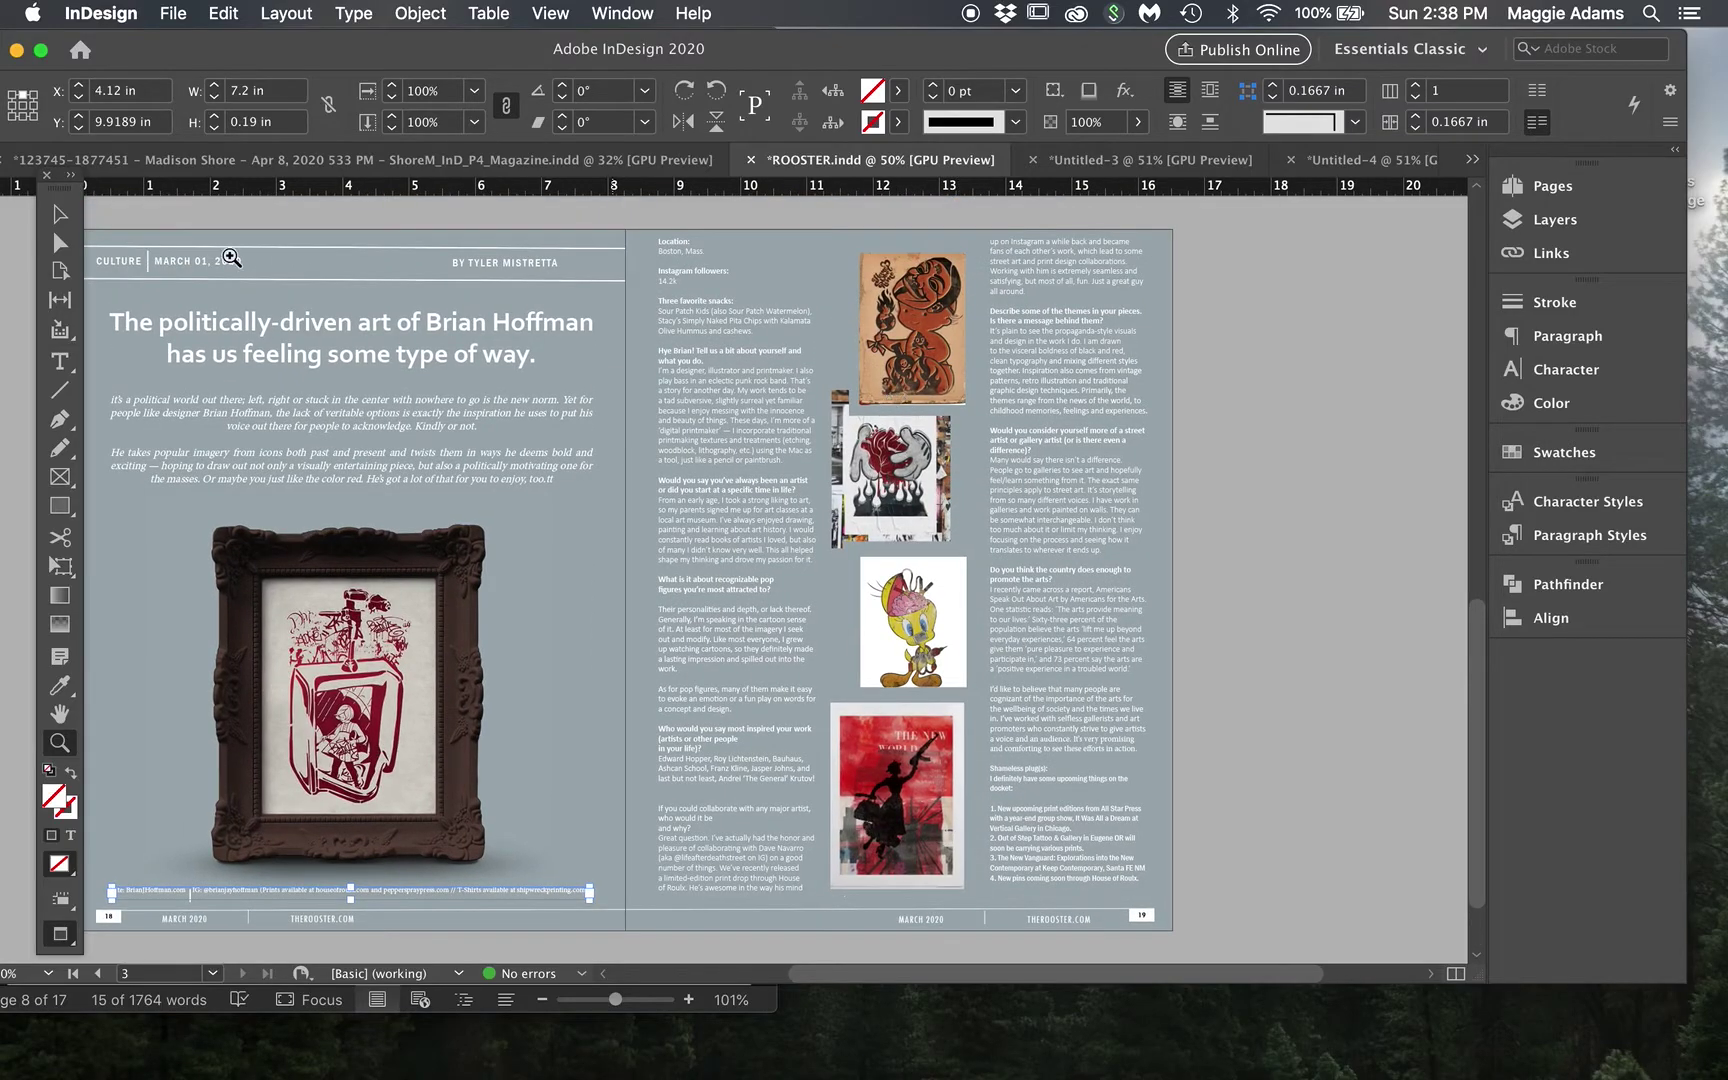
Move the right page's article text frame, then undo the move.
{"action": "left_click", "coordinate": [60, 213]}
{"action": "left_click", "coordinate": [995, 366]}
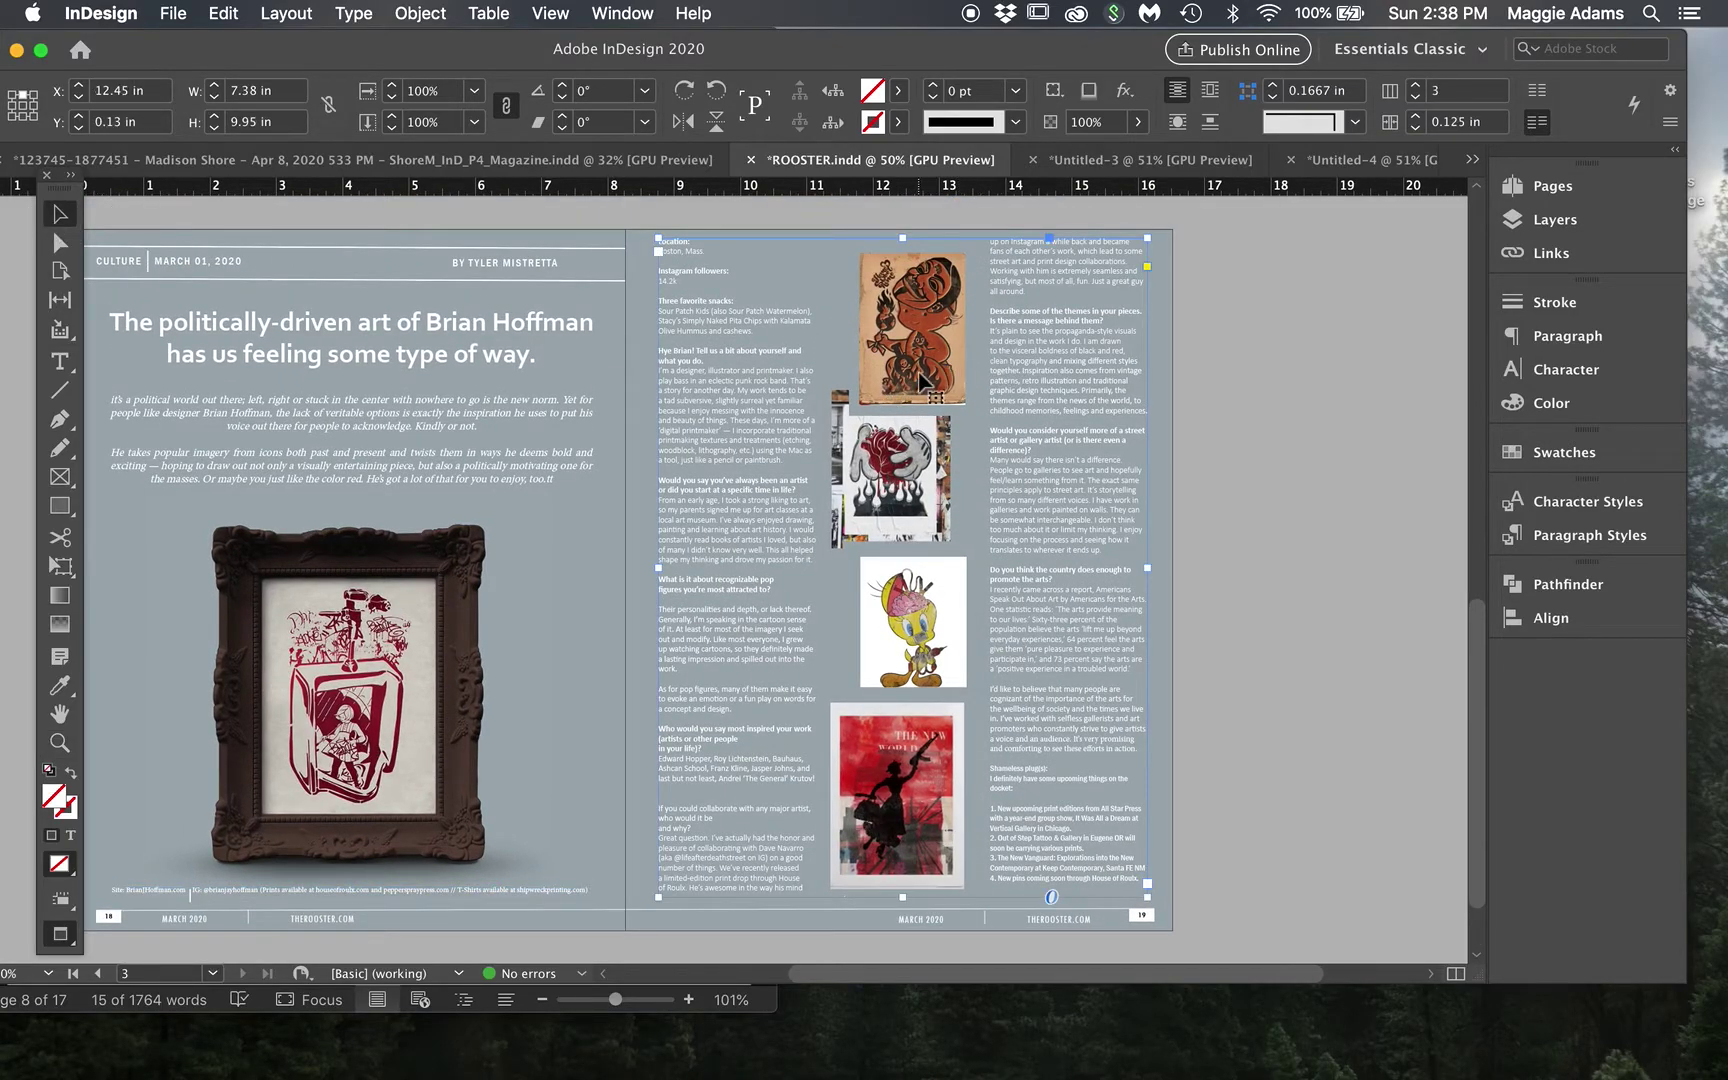
{"action": "left_click_drag", "start_coordinate": [951, 337], "coordinate": [927, 378]}
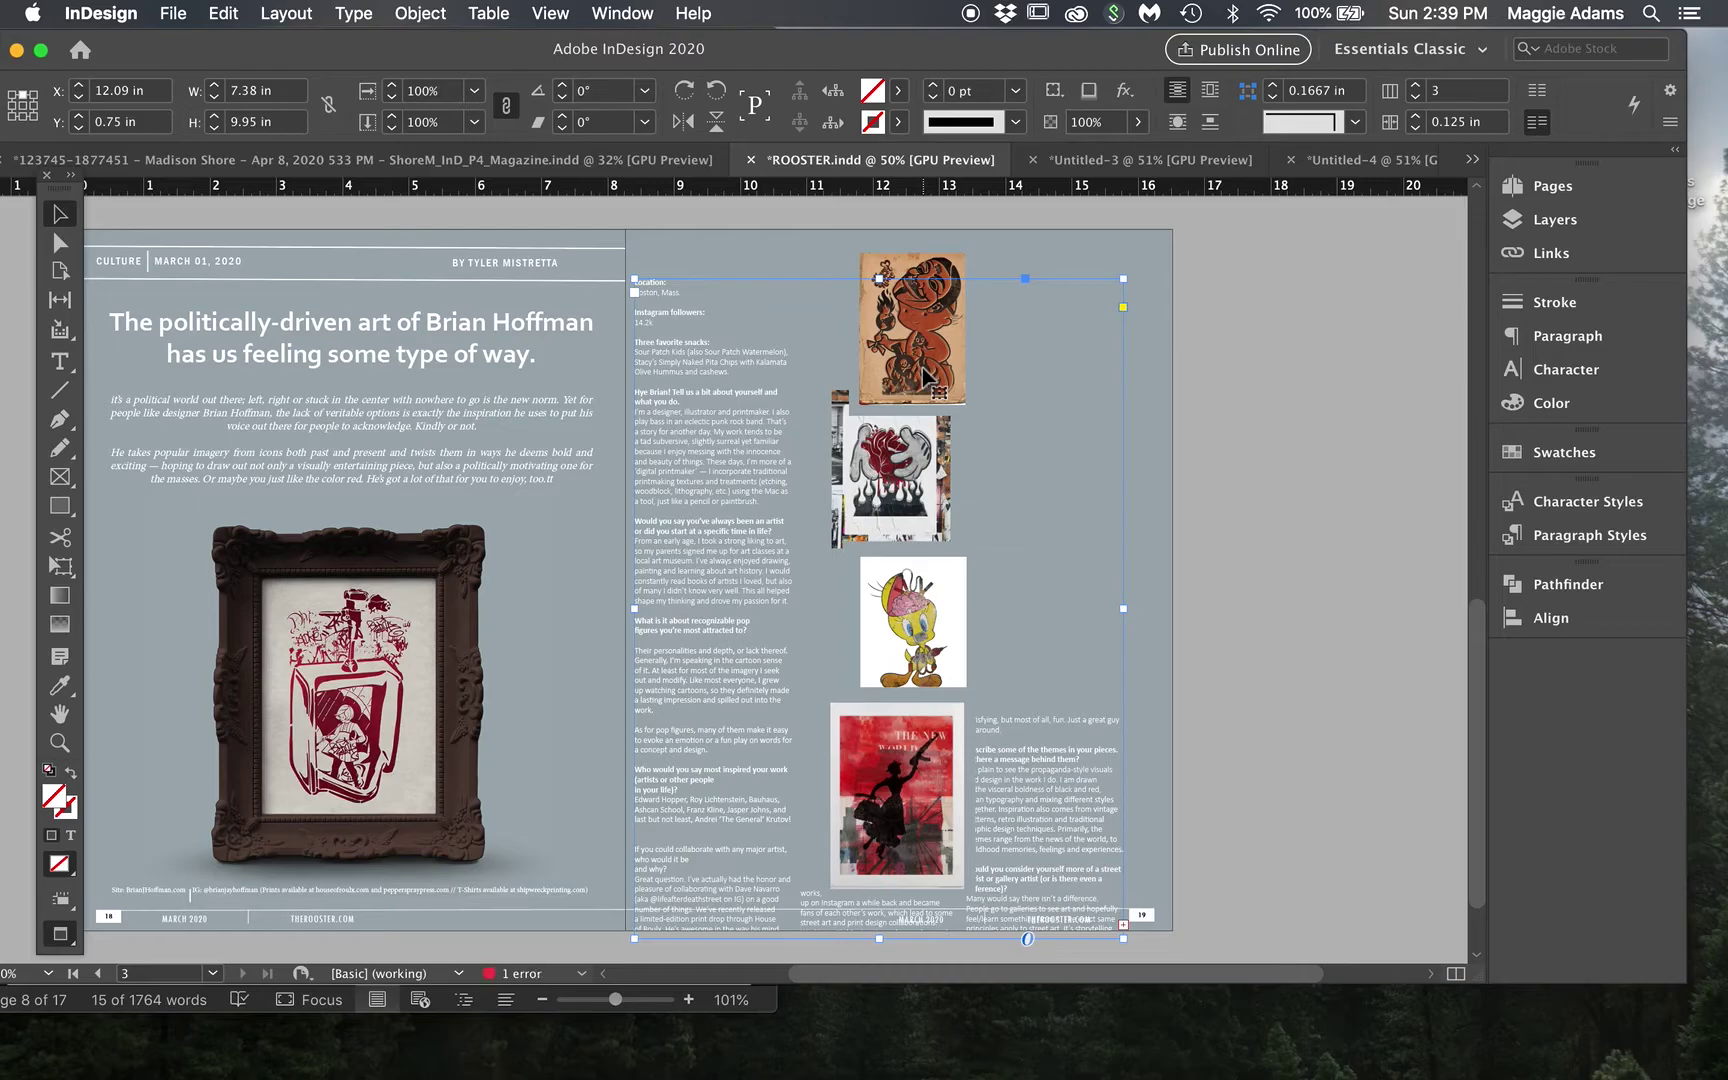
{"action": "key", "text": "cmd+z"}
Select the four stacked column images and align them on their horizontal centres.
{"action": "left_click", "coordinate": [955, 330]}
{"action": "left_click", "coordinate": [943, 470]}
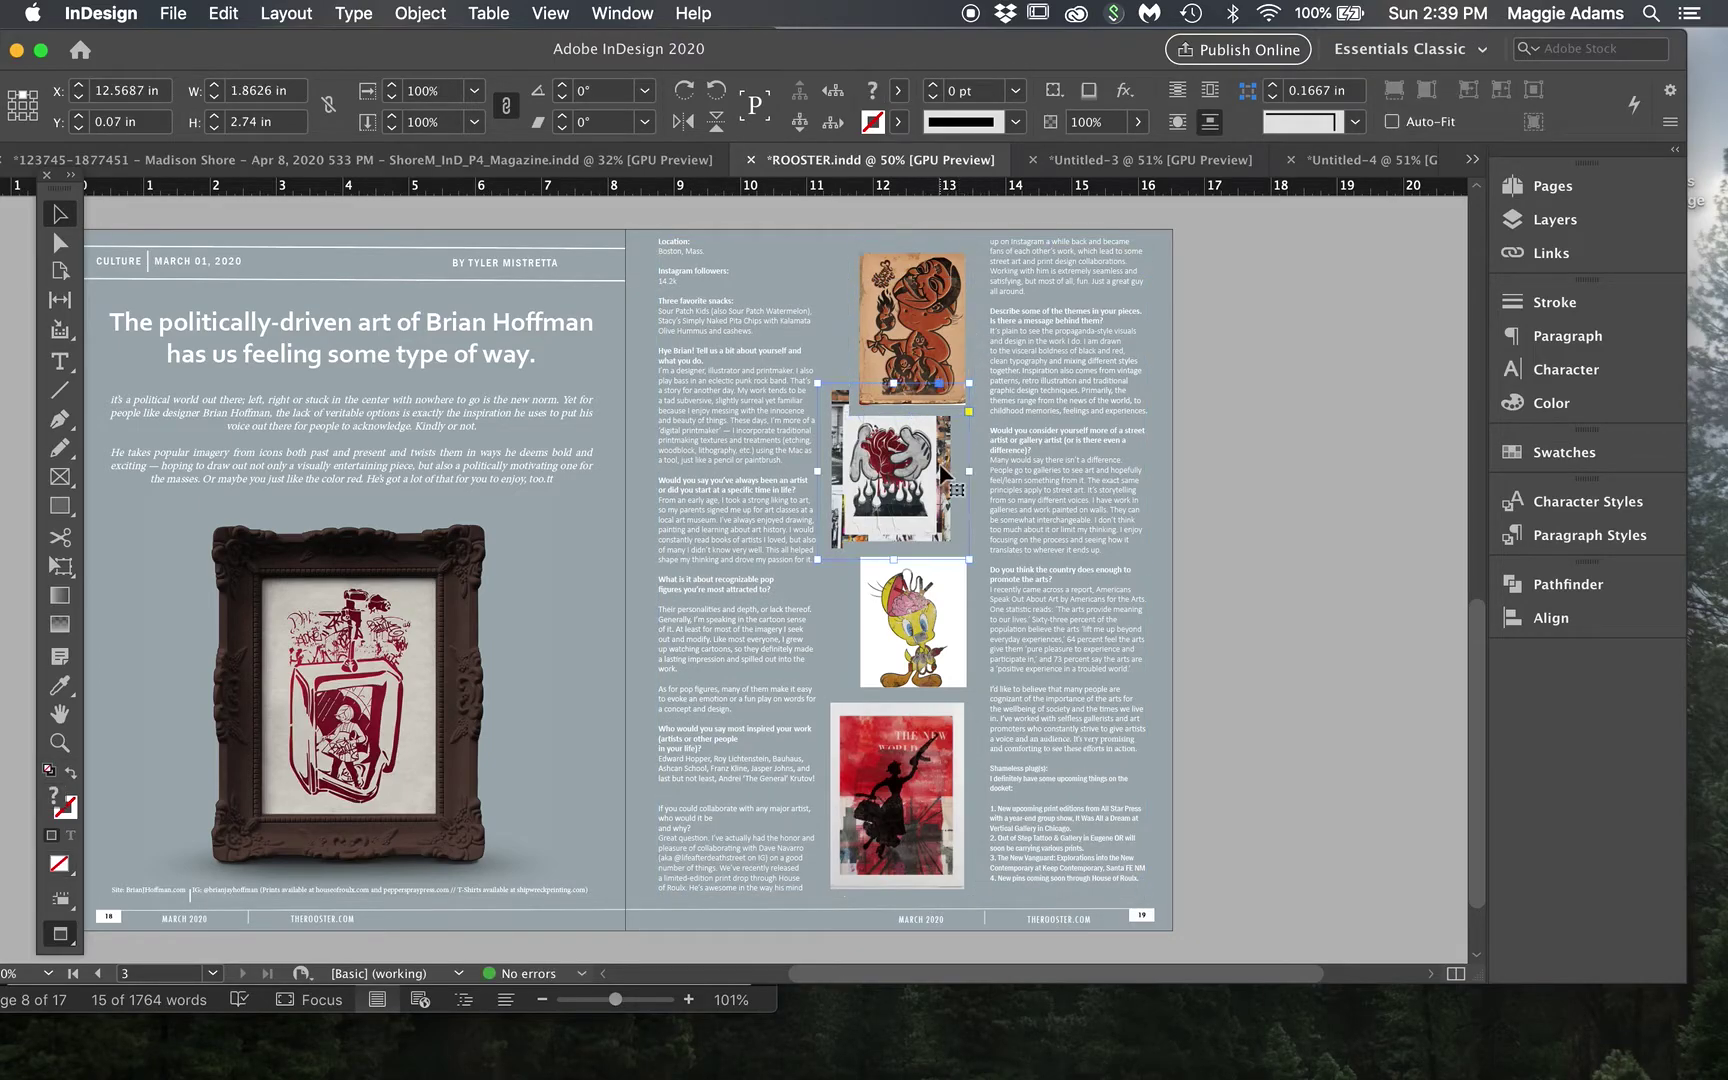
{"action": "left_click", "coordinate": [934, 801]}
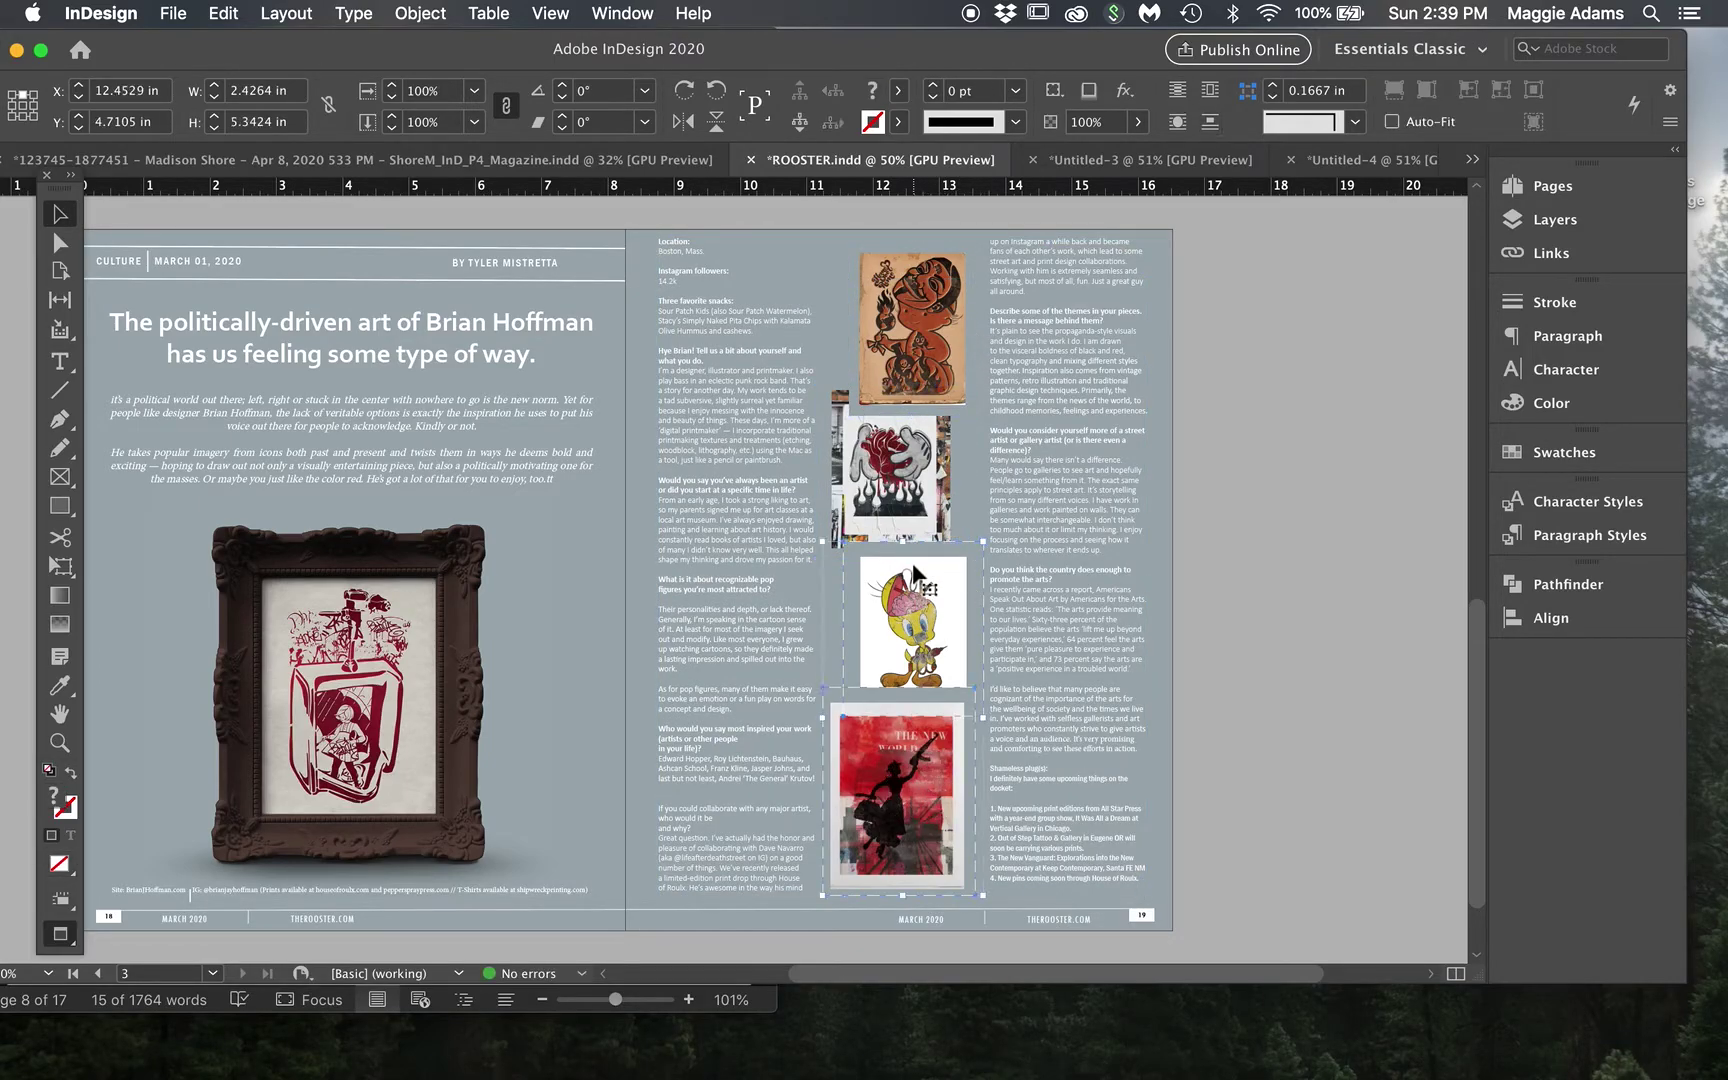
{"action": "left_click", "coordinate": [912, 485]}
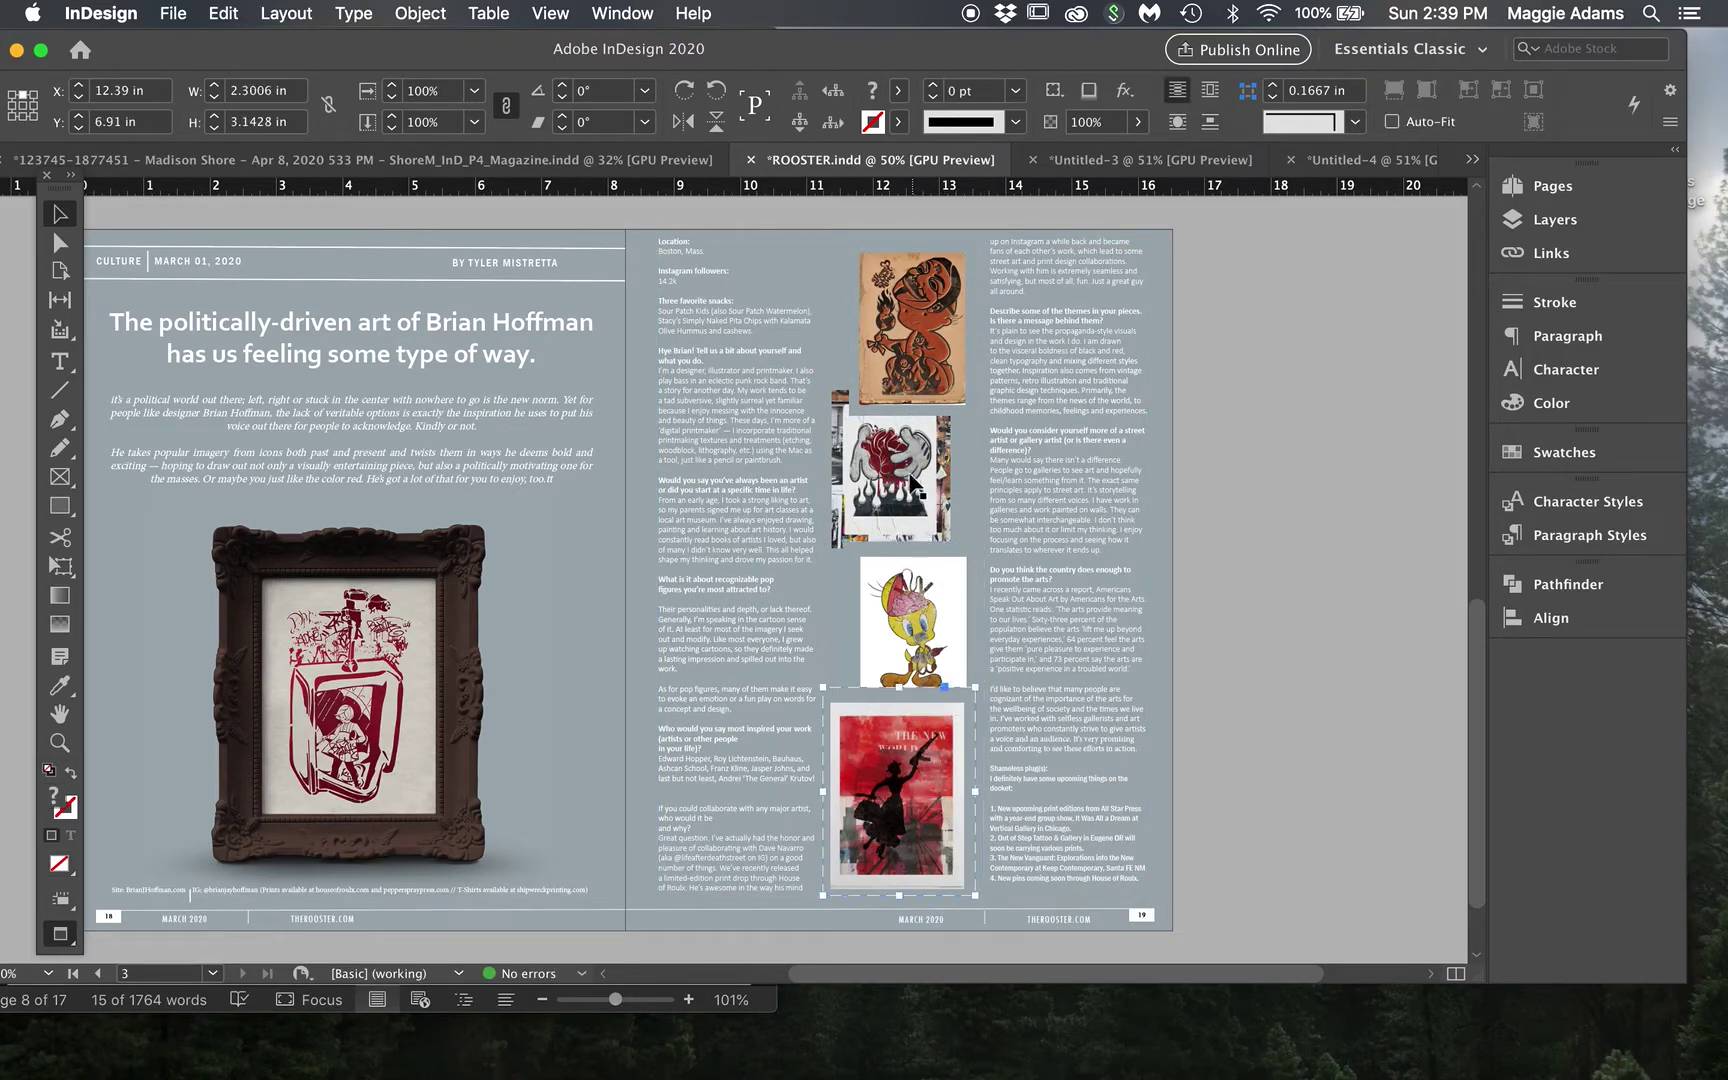
{"action": "left_click", "coordinate": [912, 365], "text": "shift"}
{"action": "left_click", "coordinate": [930, 808], "text": "shift"}
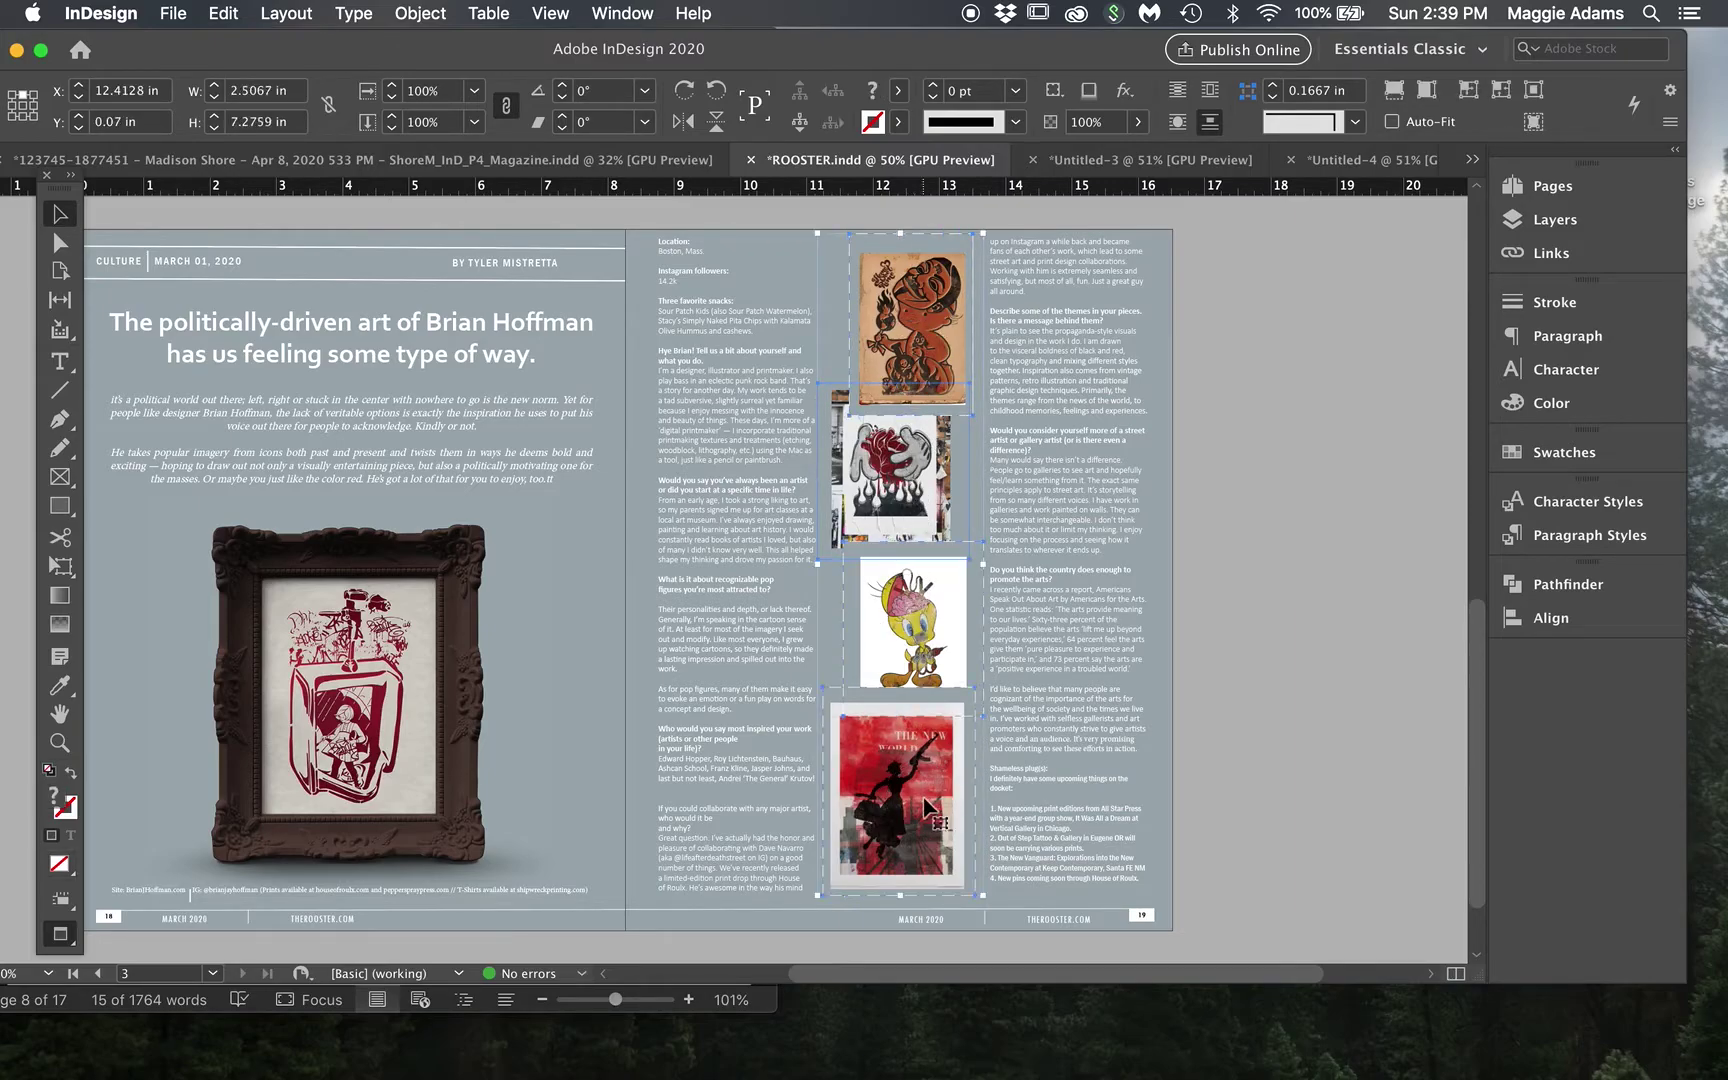
{"action": "left_click", "coordinate": [1598, 626]}
{"action": "left_click", "coordinate": [1263, 645]}
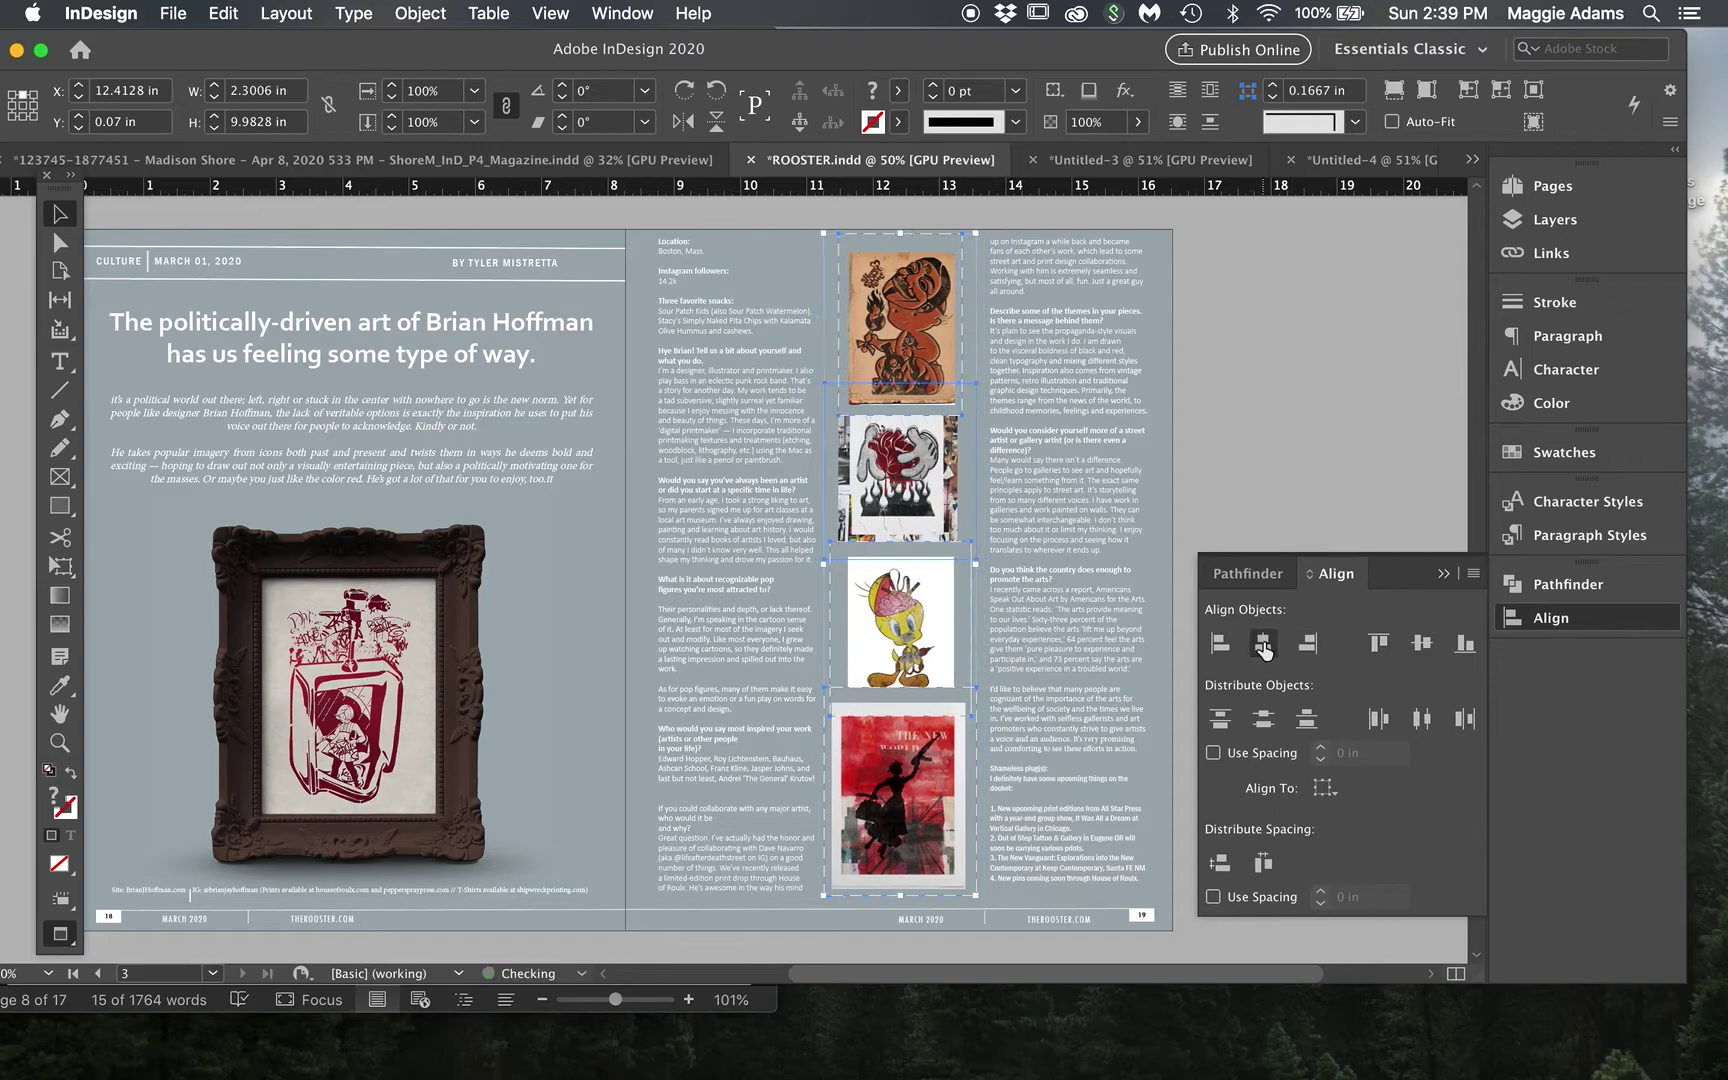
Close the Align panel and select only the bottom red image.
{"action": "left_click", "coordinate": [1624, 613]}
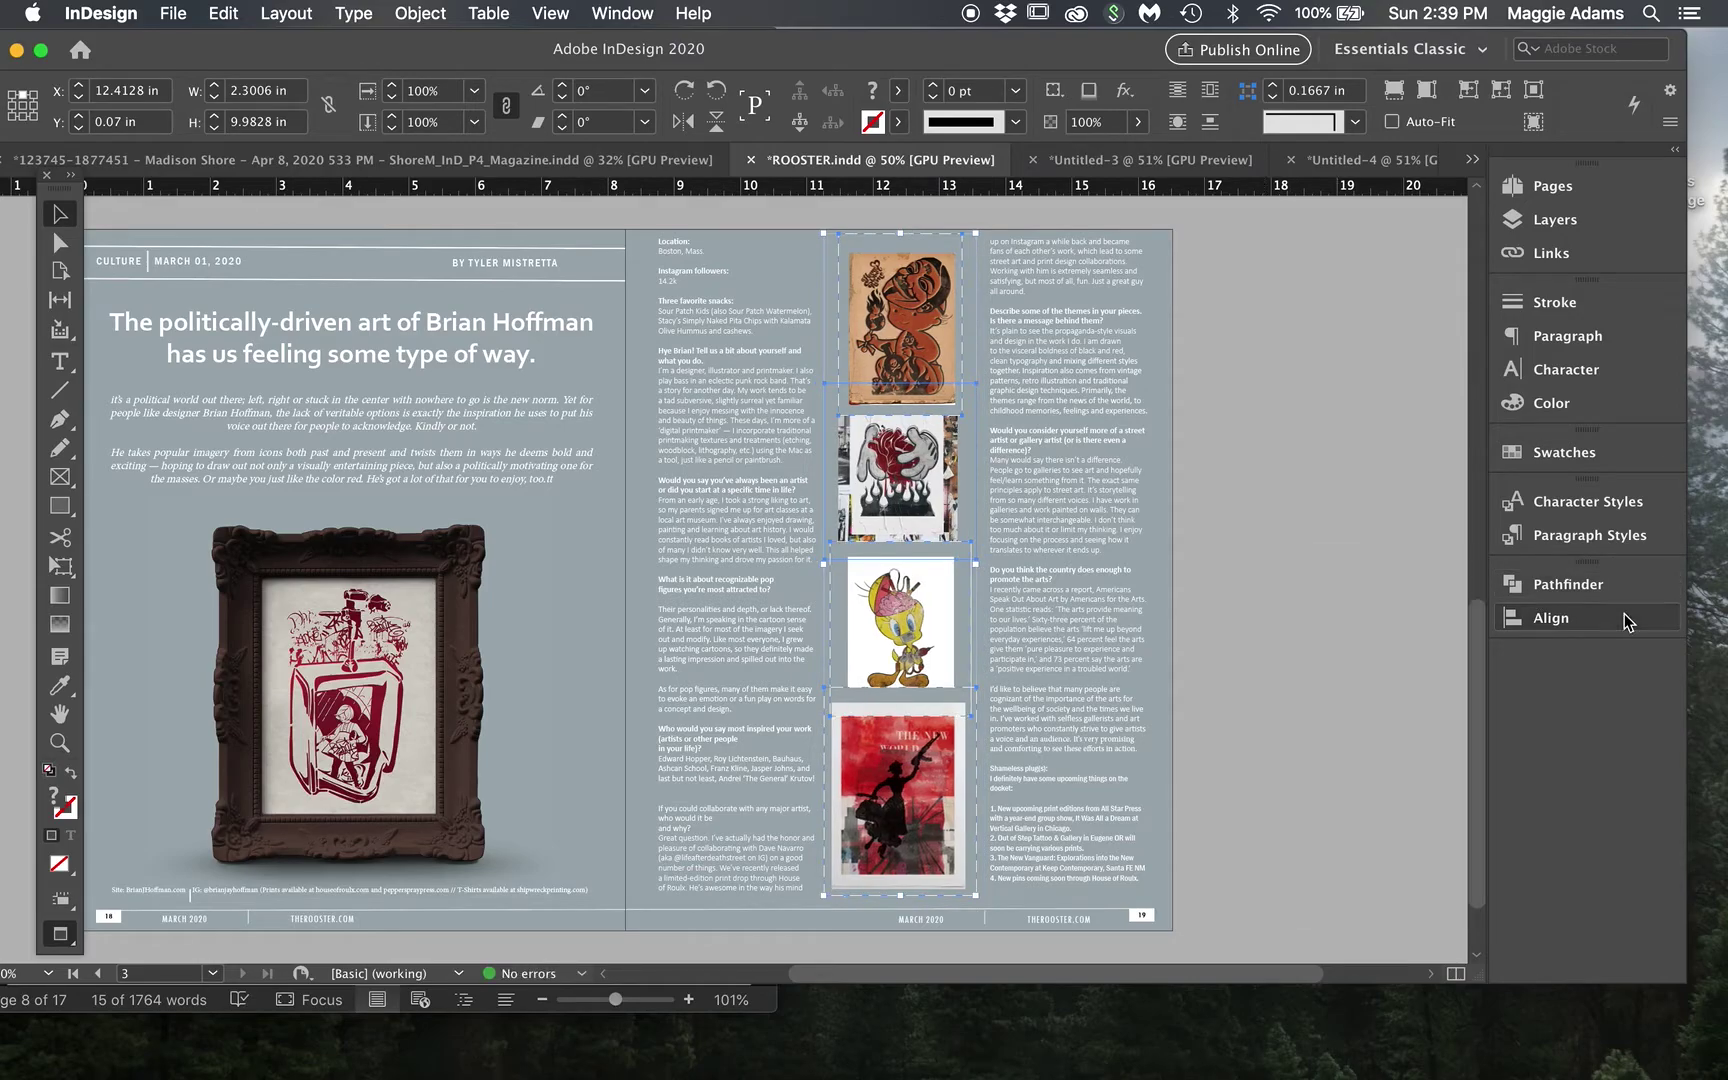
{"action": "left_click", "coordinate": [1279, 608]}
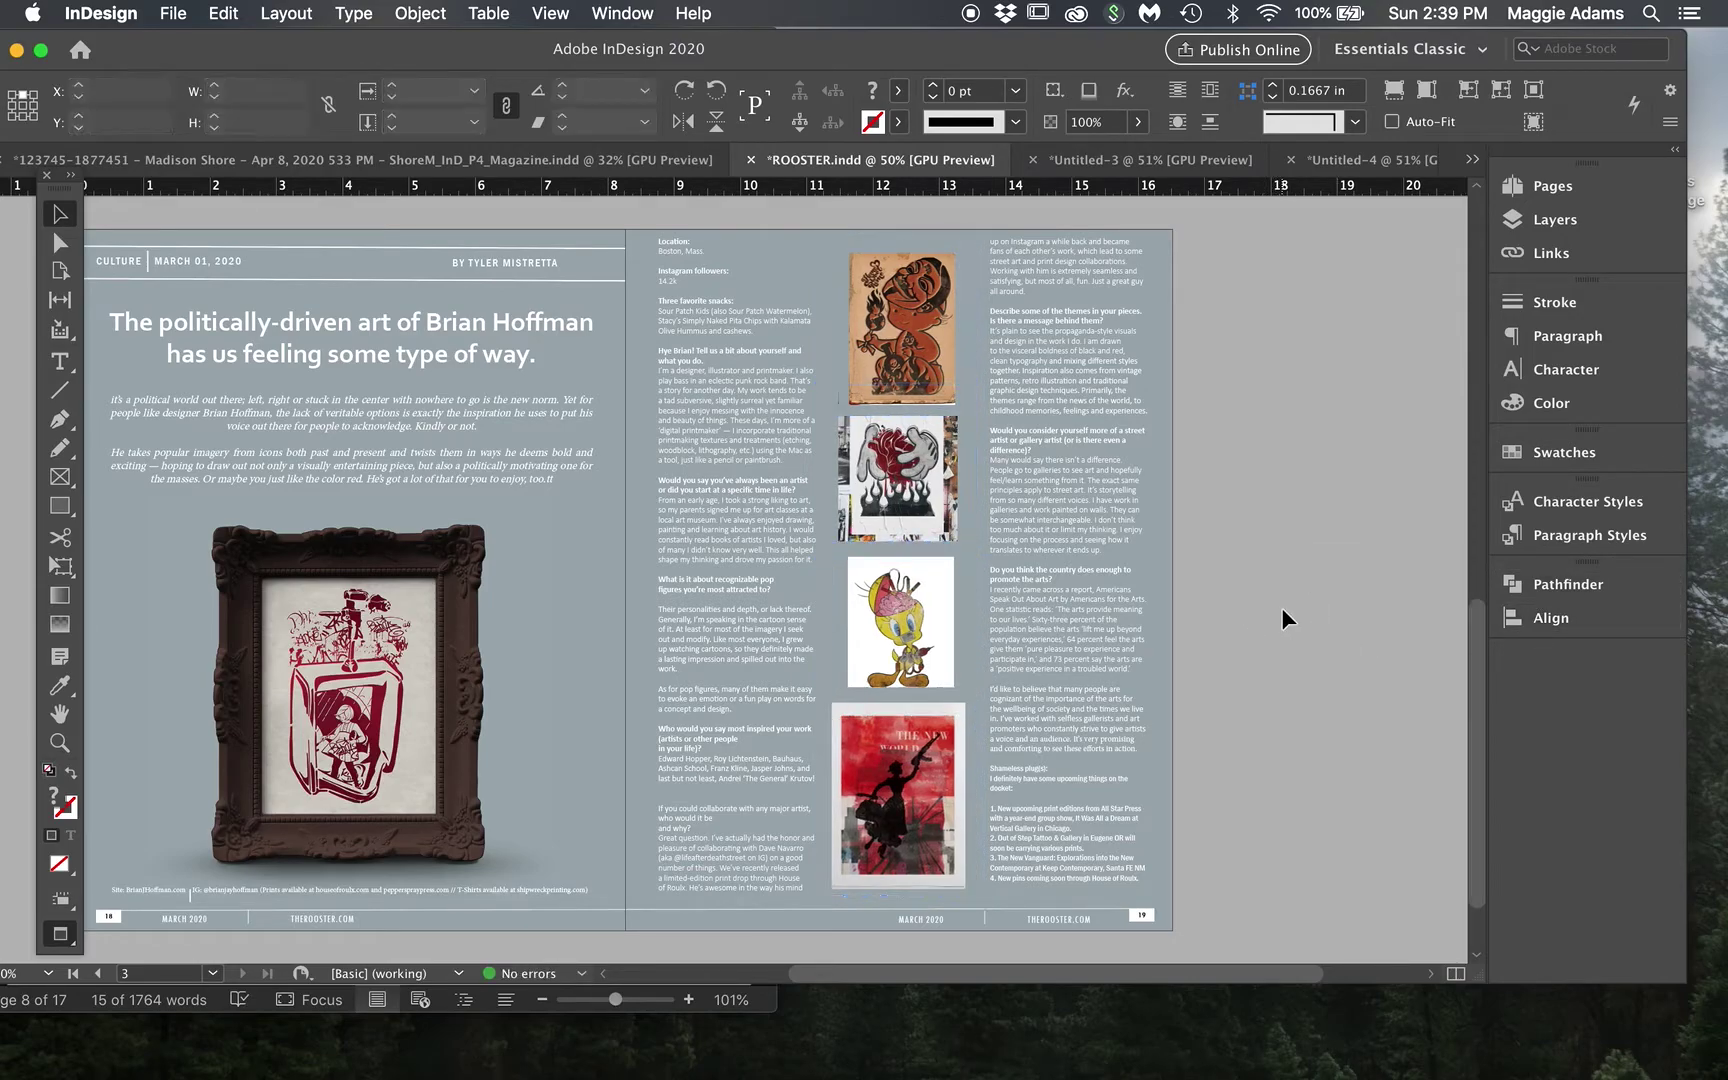
{"action": "left_click", "coordinate": [940, 728]}
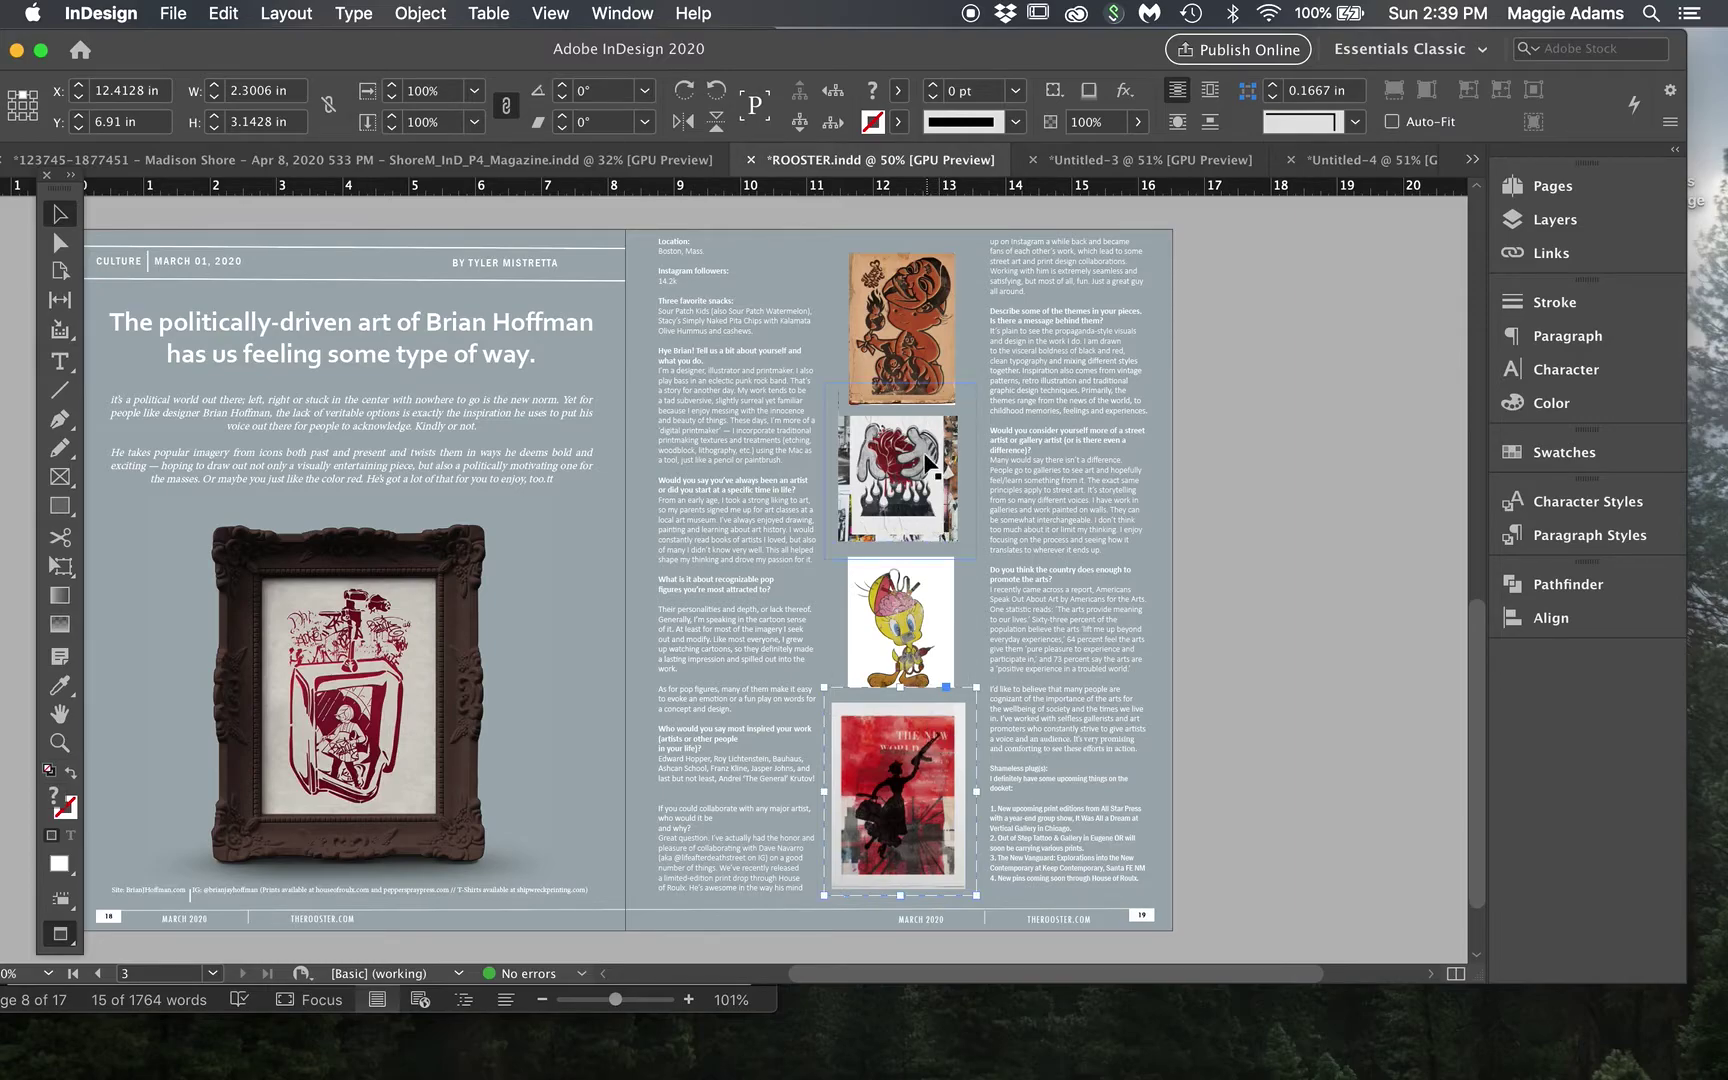
Deselect and reselect the ROOSTER spread's background frame, then switch to ShoreM_InD_P4_Magazine.indd.
{"action": "left_click", "coordinate": [1200, 460]}
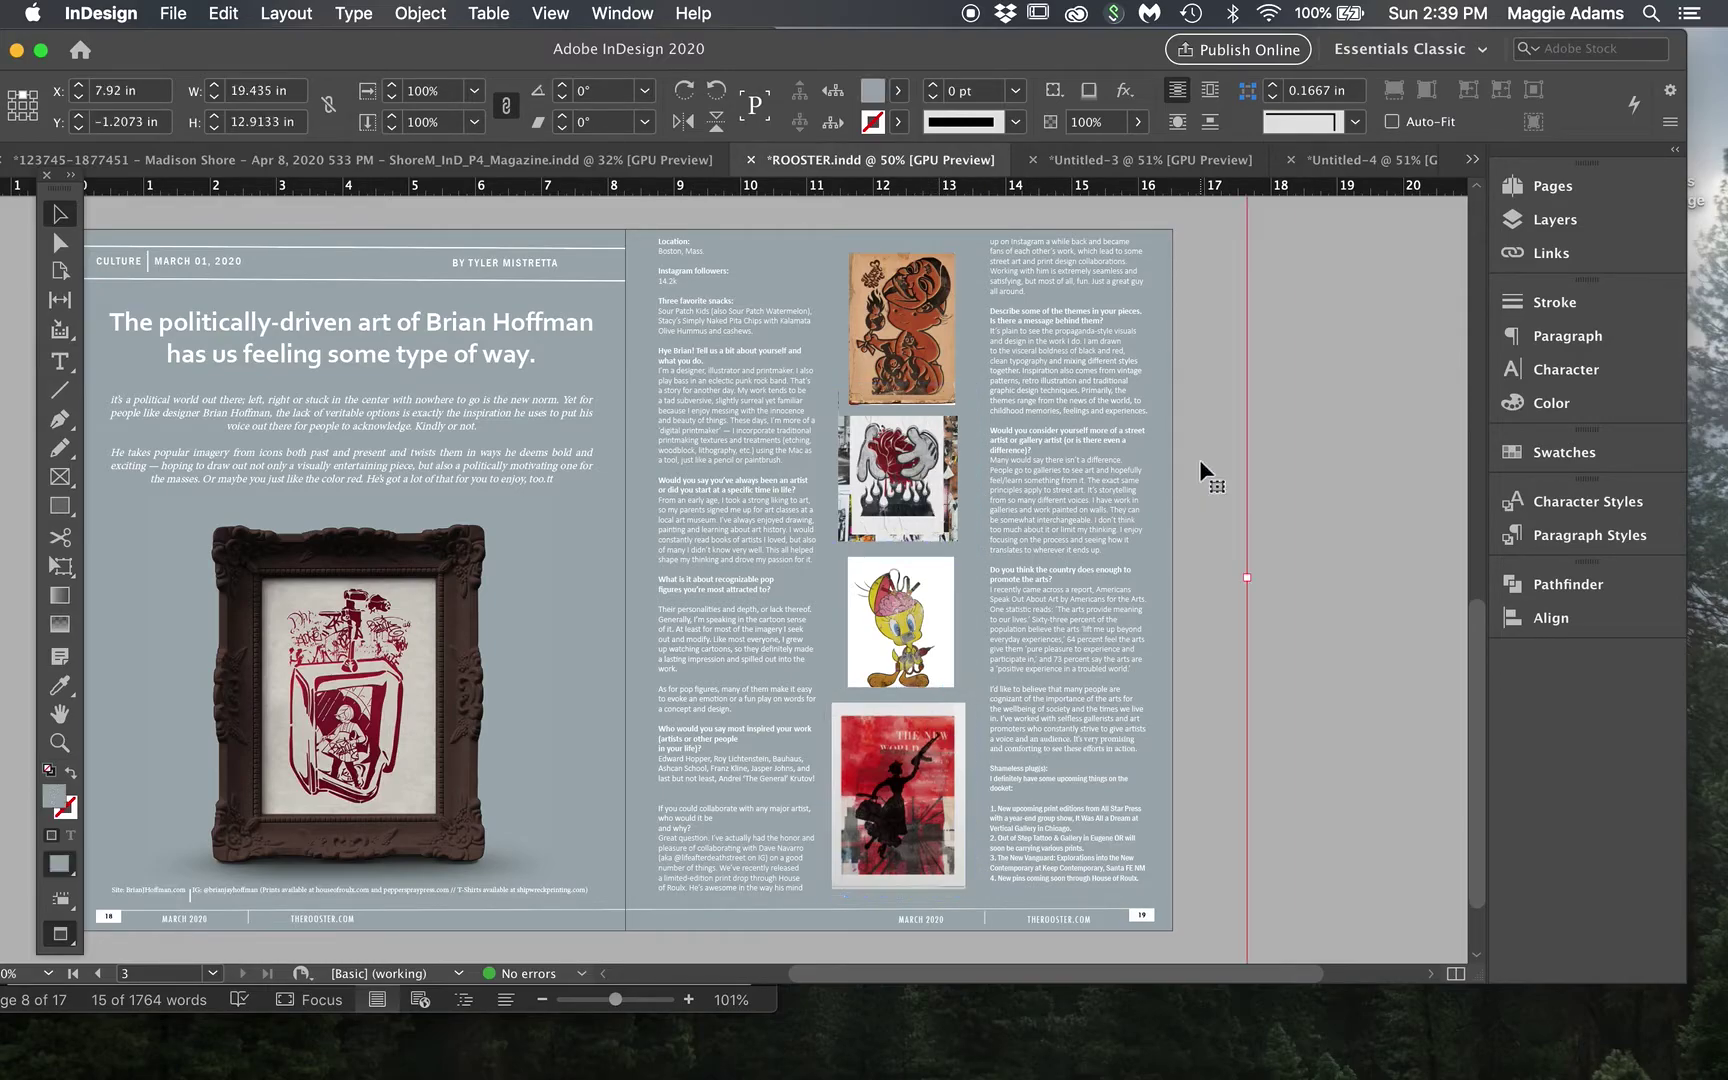
{"action": "scroll", "coordinate": [1199, 459], "scroll_direction": "up", "scroll_amount": 2}
{"action": "scroll", "coordinate": [1199, 459], "scroll_direction": "left", "scroll_amount": 2}
{"action": "scroll", "coordinate": [1199, 459], "scroll_direction": "left", "scroll_amount": 1}
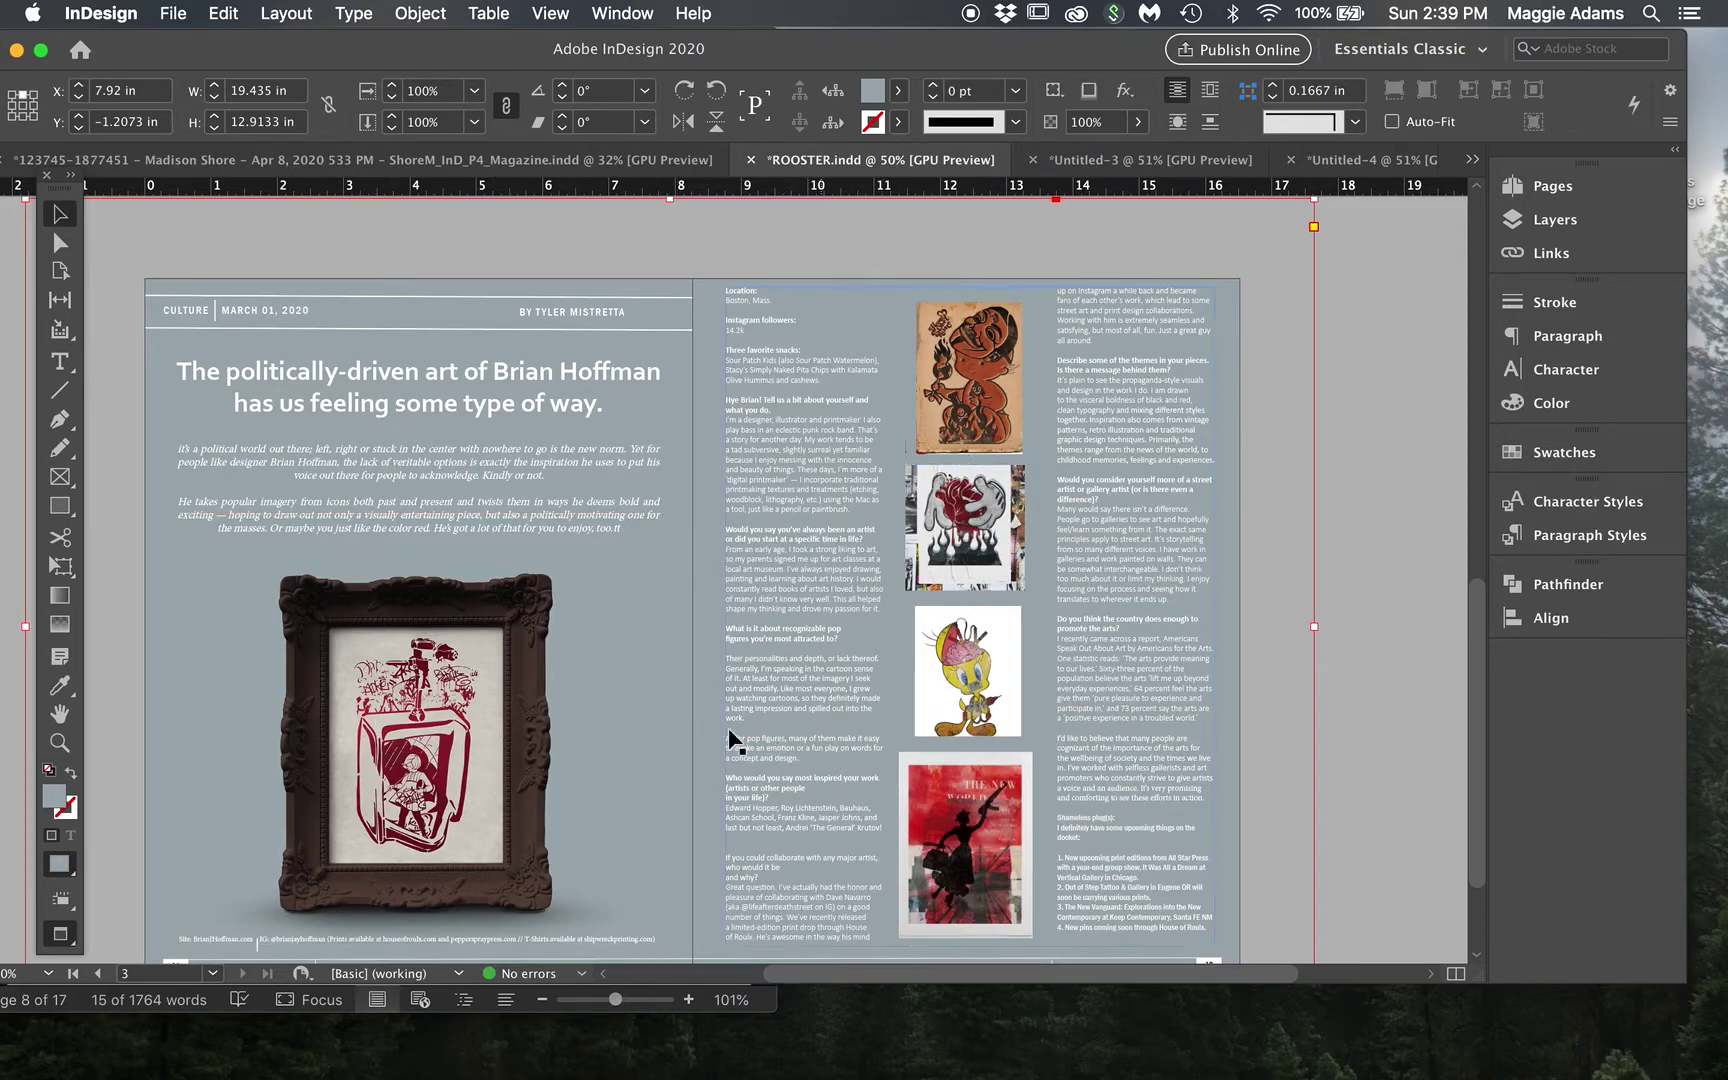
{"action": "left_click", "coordinate": [1388, 441]}
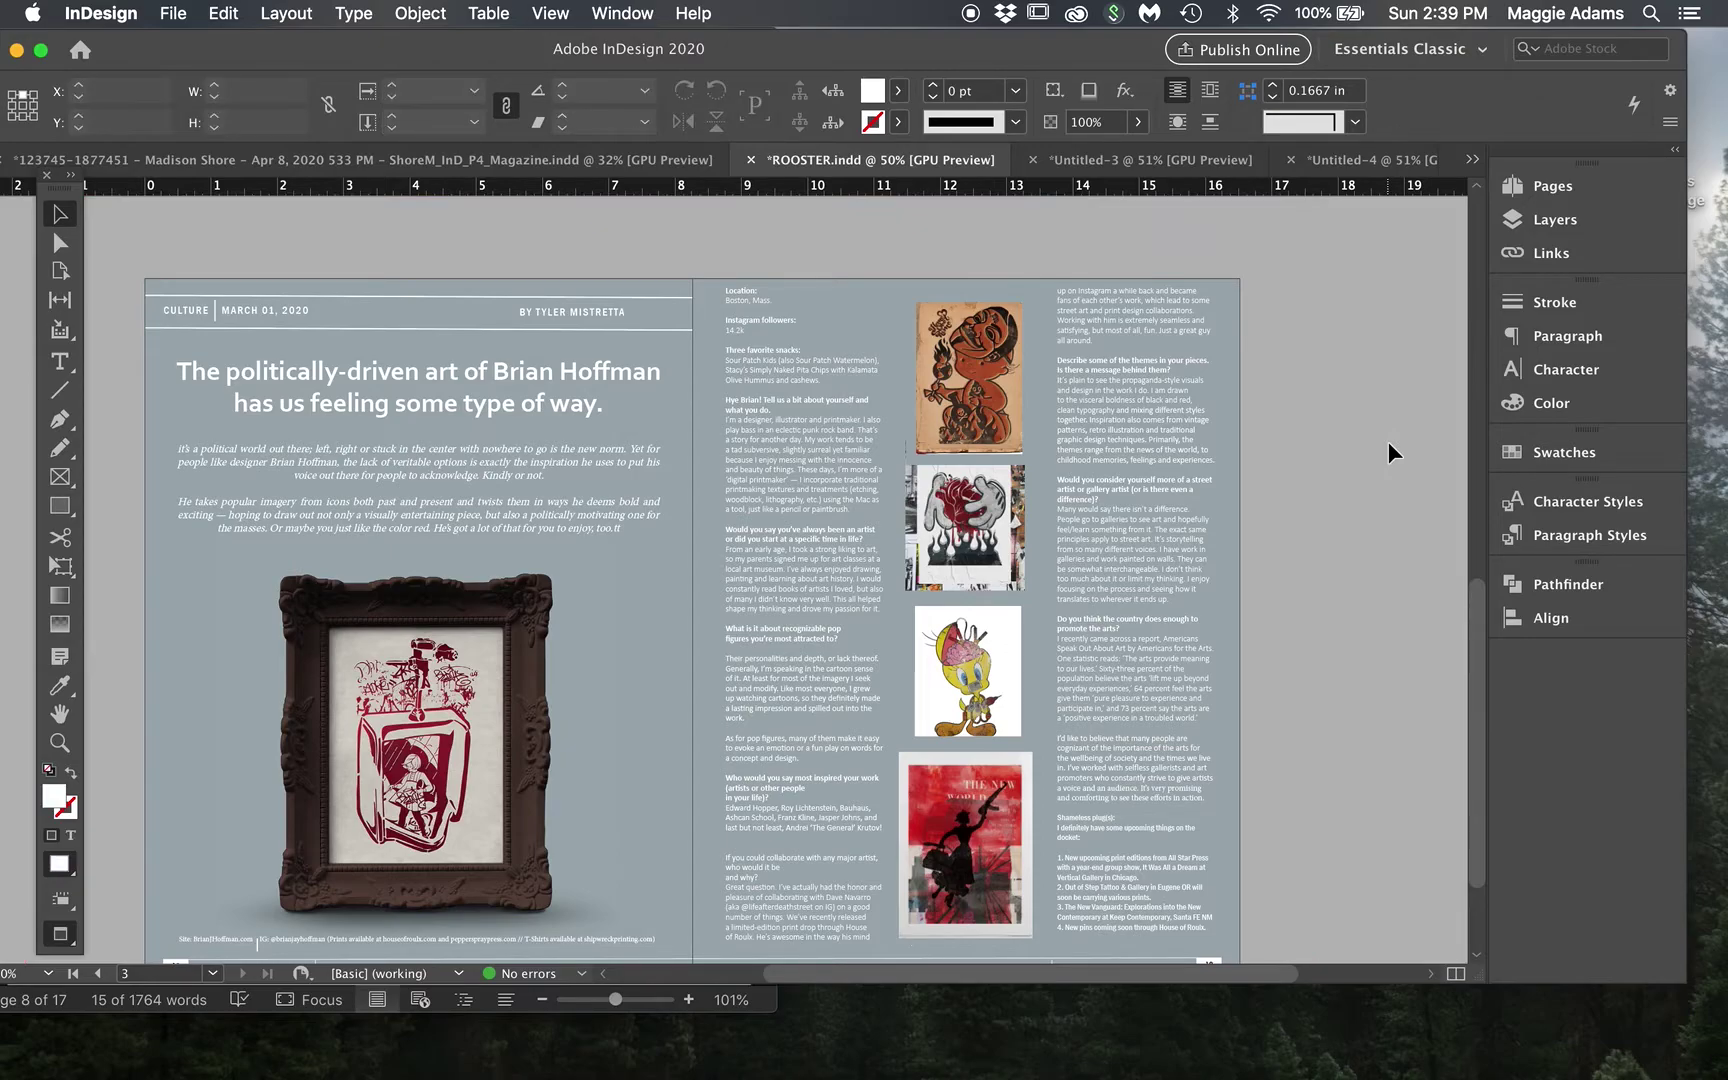
{"action": "left_click", "coordinate": [786, 250]}
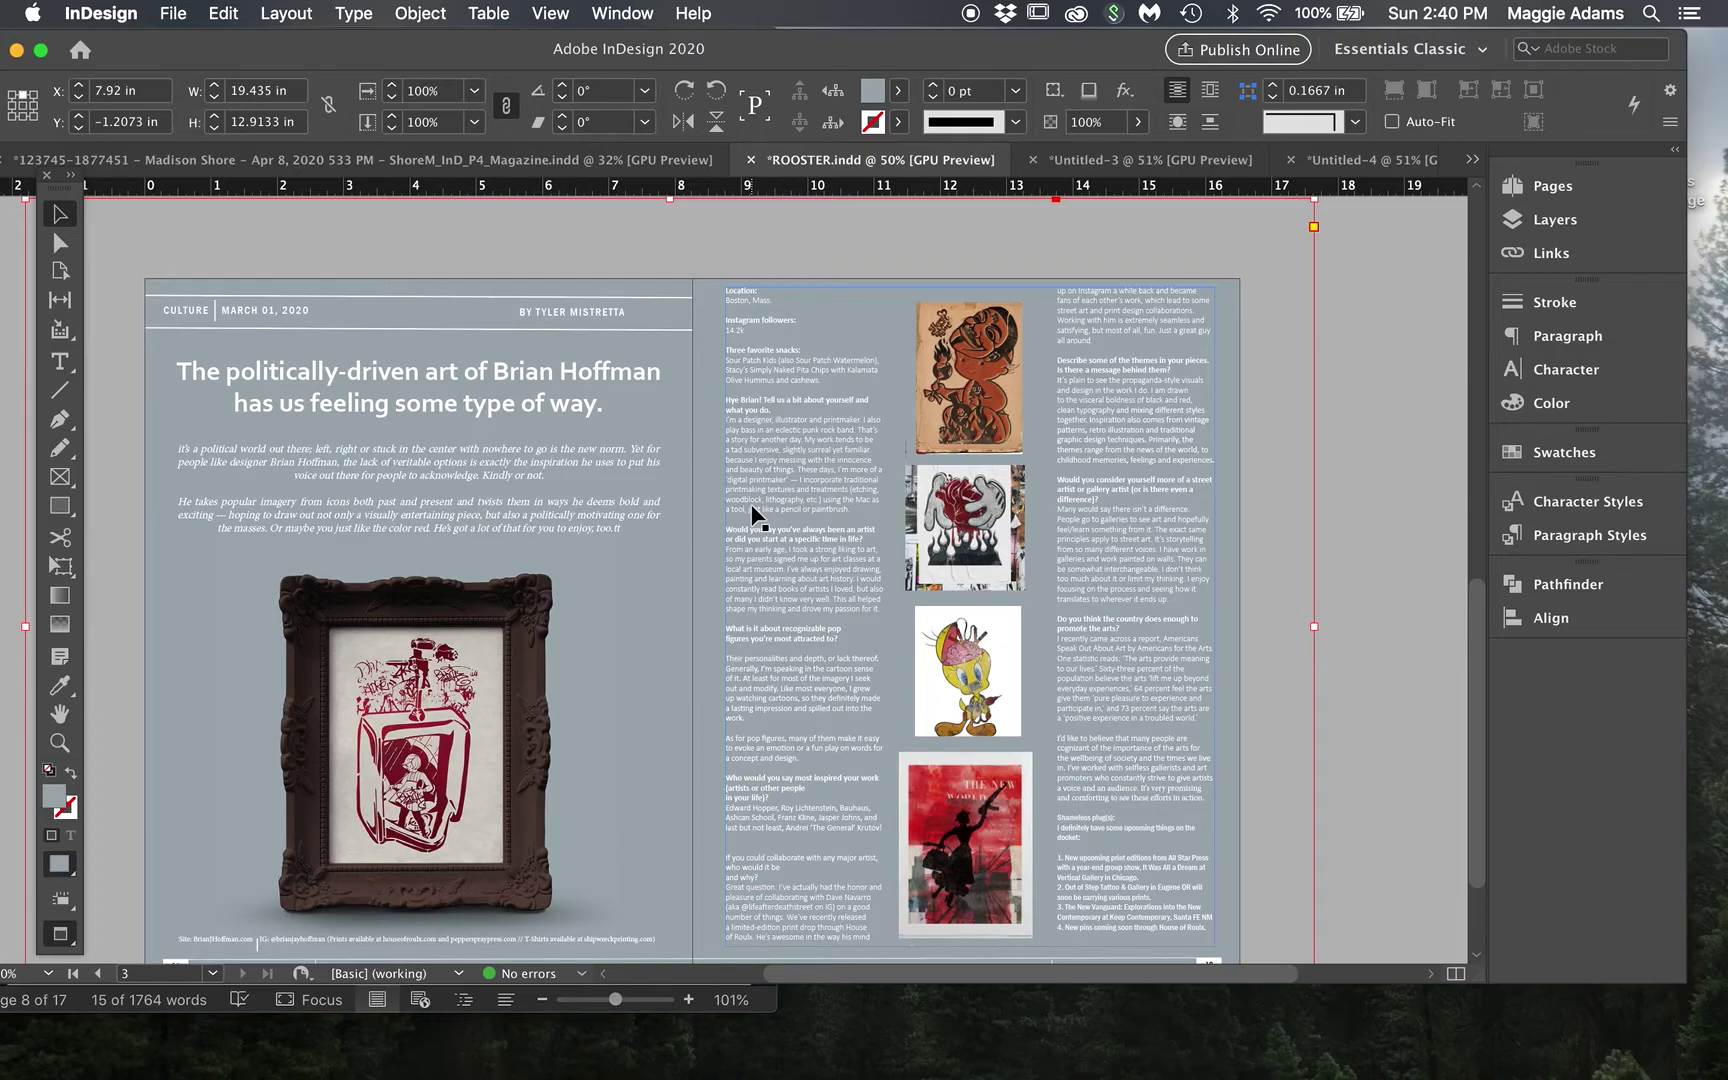
{"action": "left_click", "coordinate": [618, 160]}
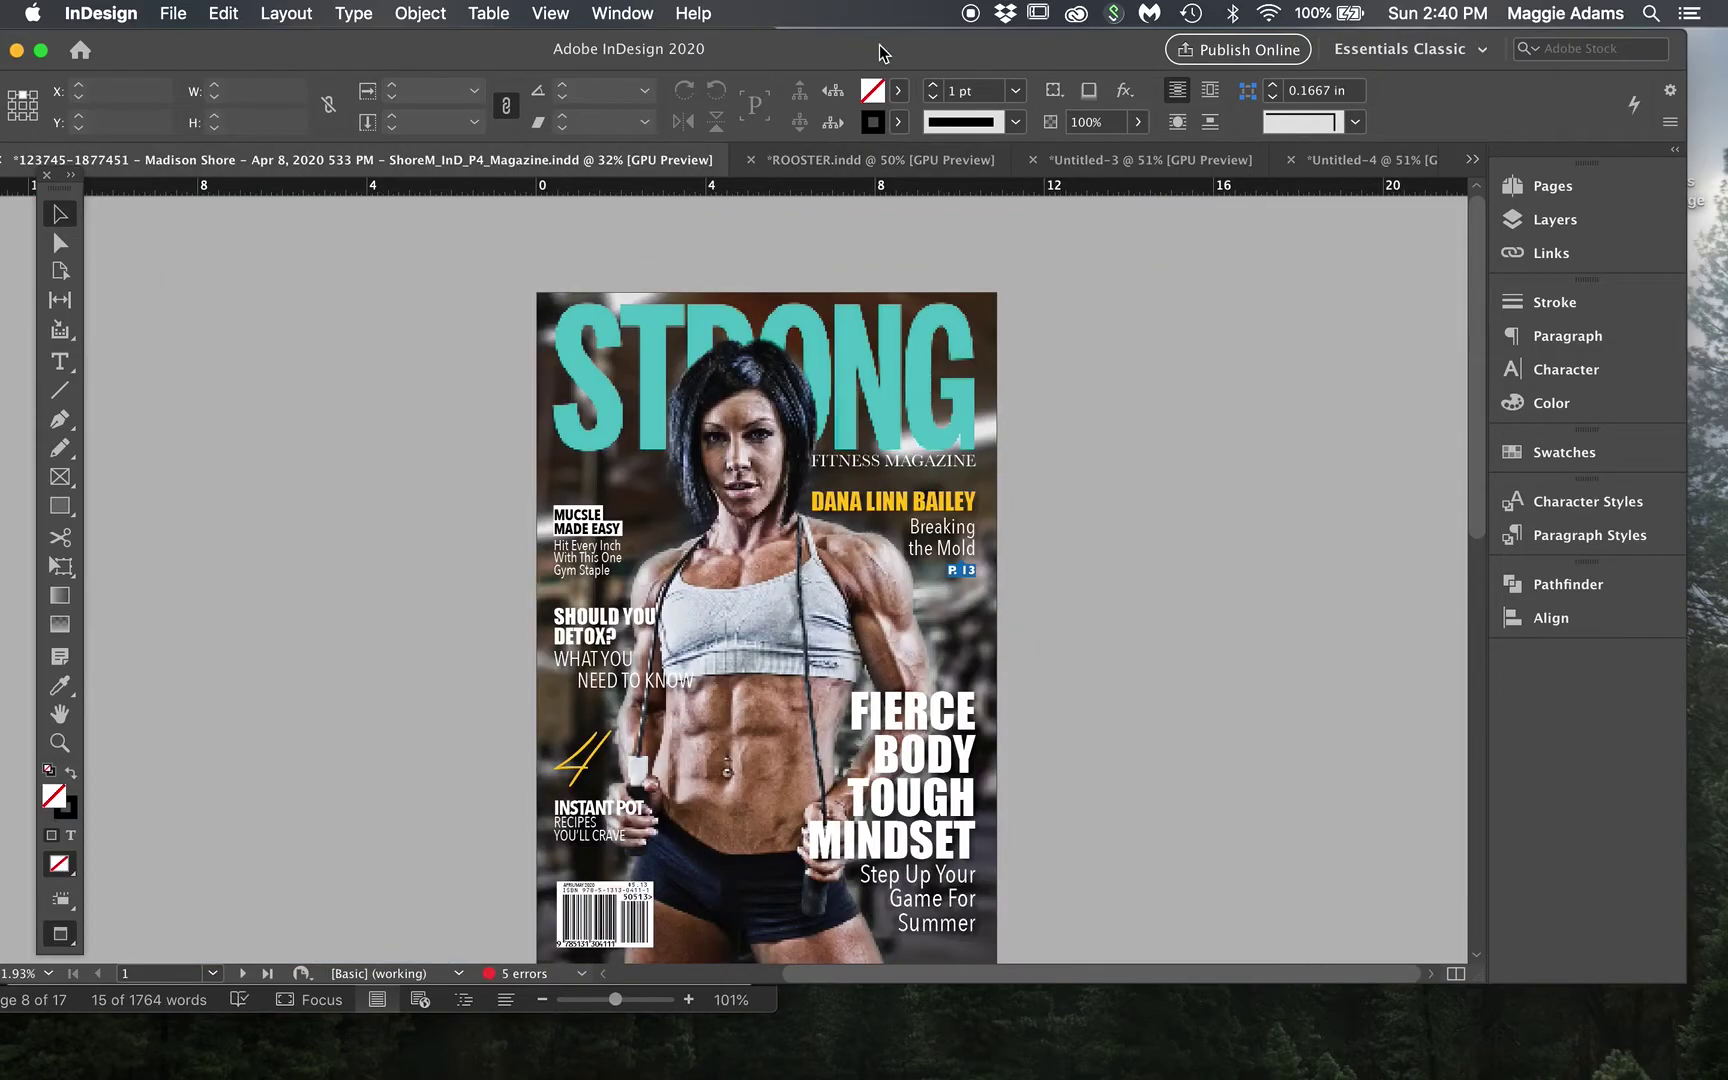
Scroll to the Dana Linn Bailey spread and extend the top weightlifting photo frame upward.
{"action": "left_click_drag", "start_coordinate": [879, 45], "coordinate": [924, 45]}
{"action": "scroll", "coordinate": [978, 350], "scroll_direction": "down", "scroll_amount": 2}
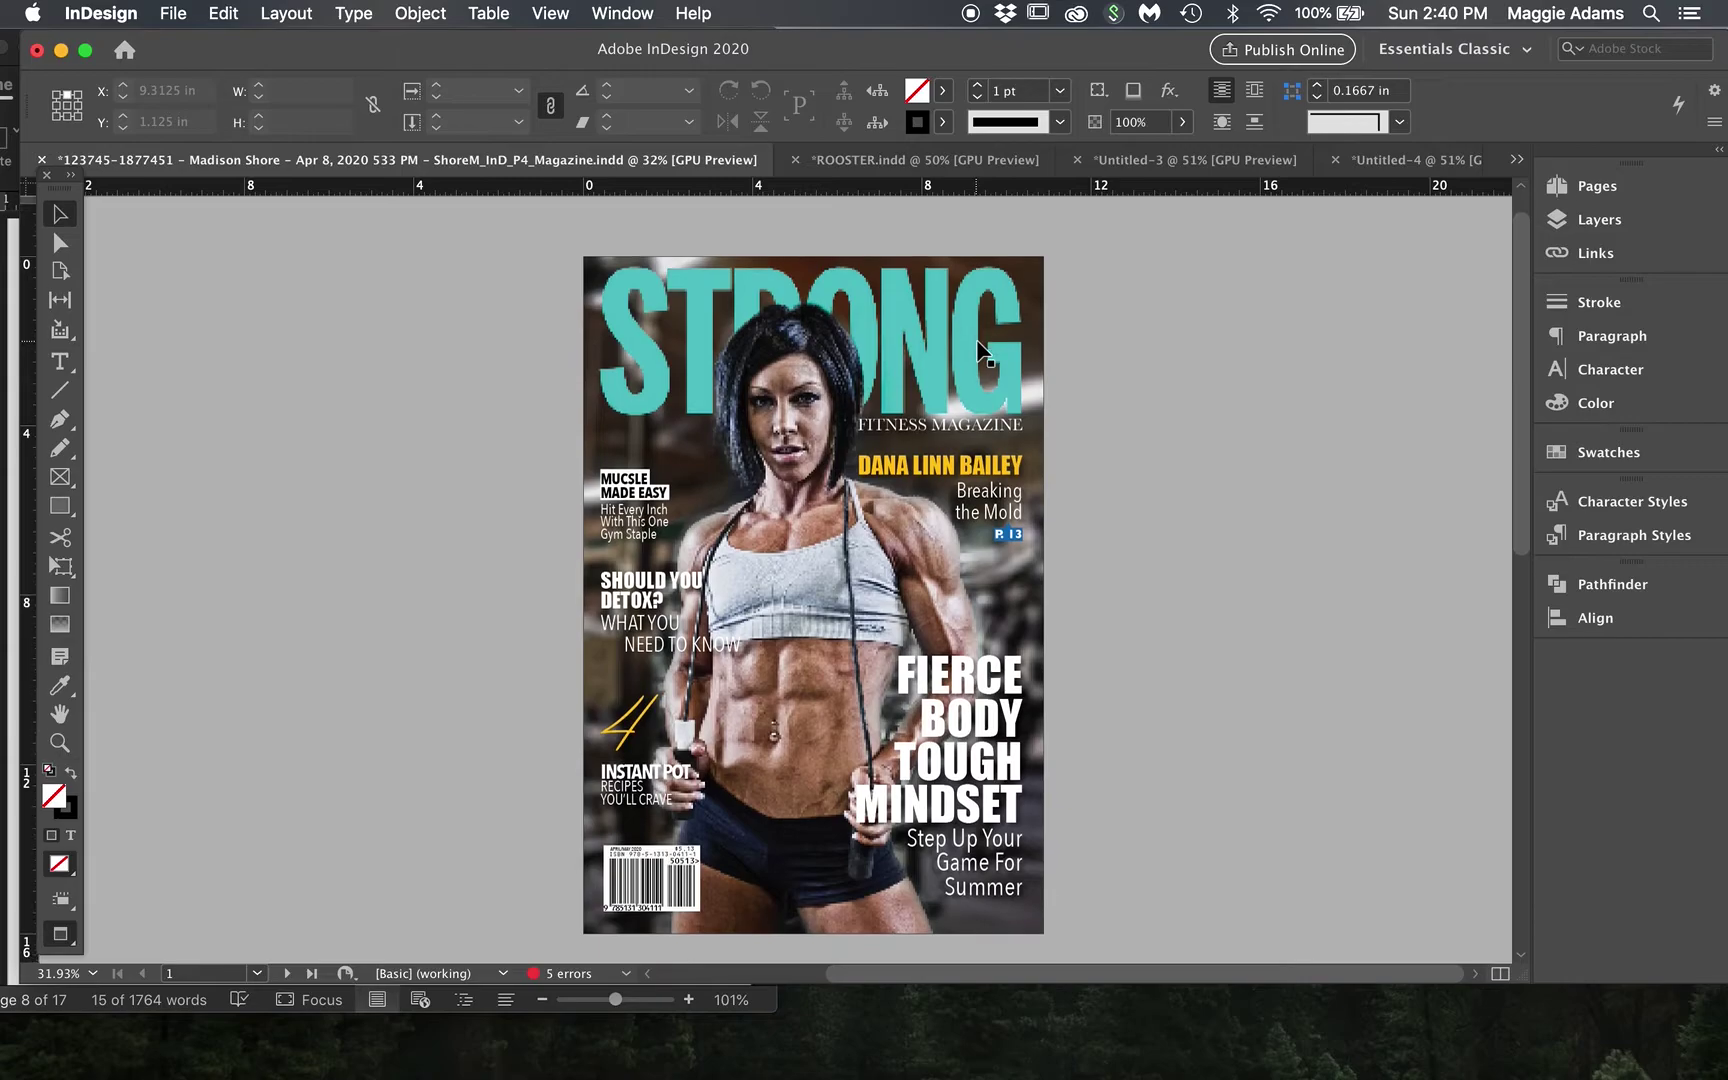
{"action": "scroll", "coordinate": [978, 348], "scroll_direction": "down", "scroll_amount": 10}
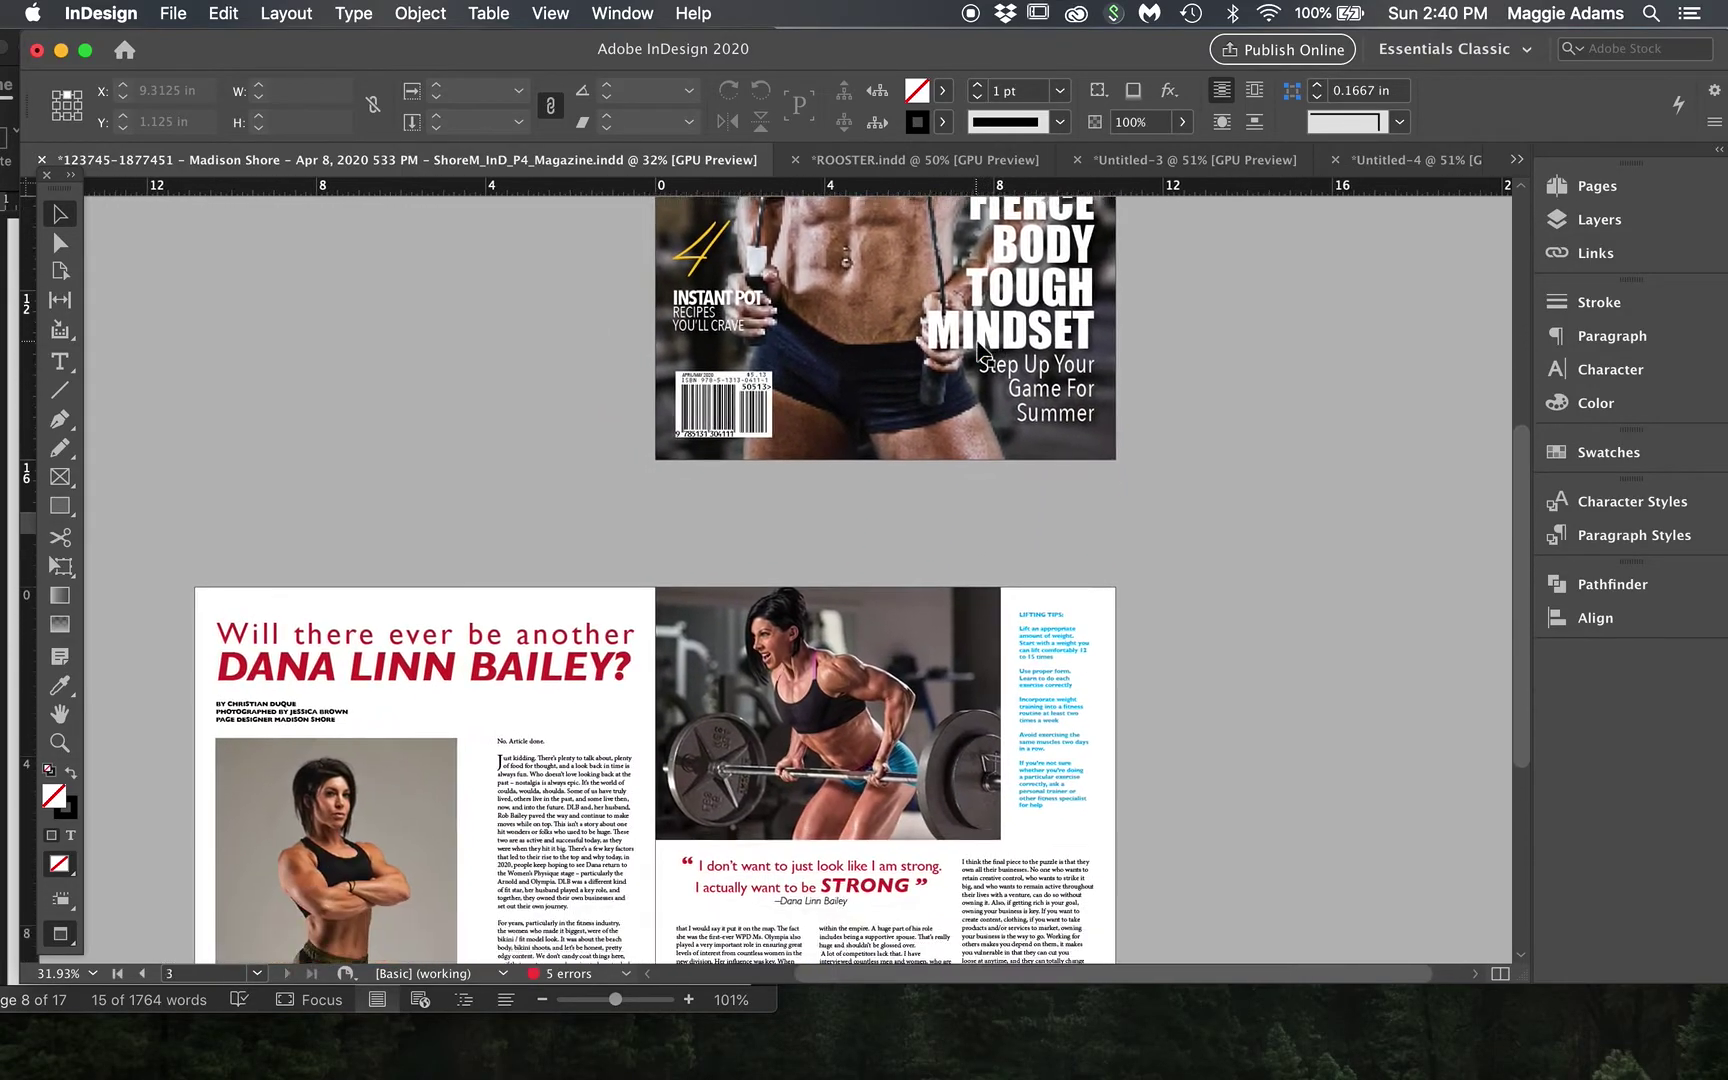
{"action": "scroll", "coordinate": [978, 345], "scroll_direction": "down", "scroll_amount": 8}
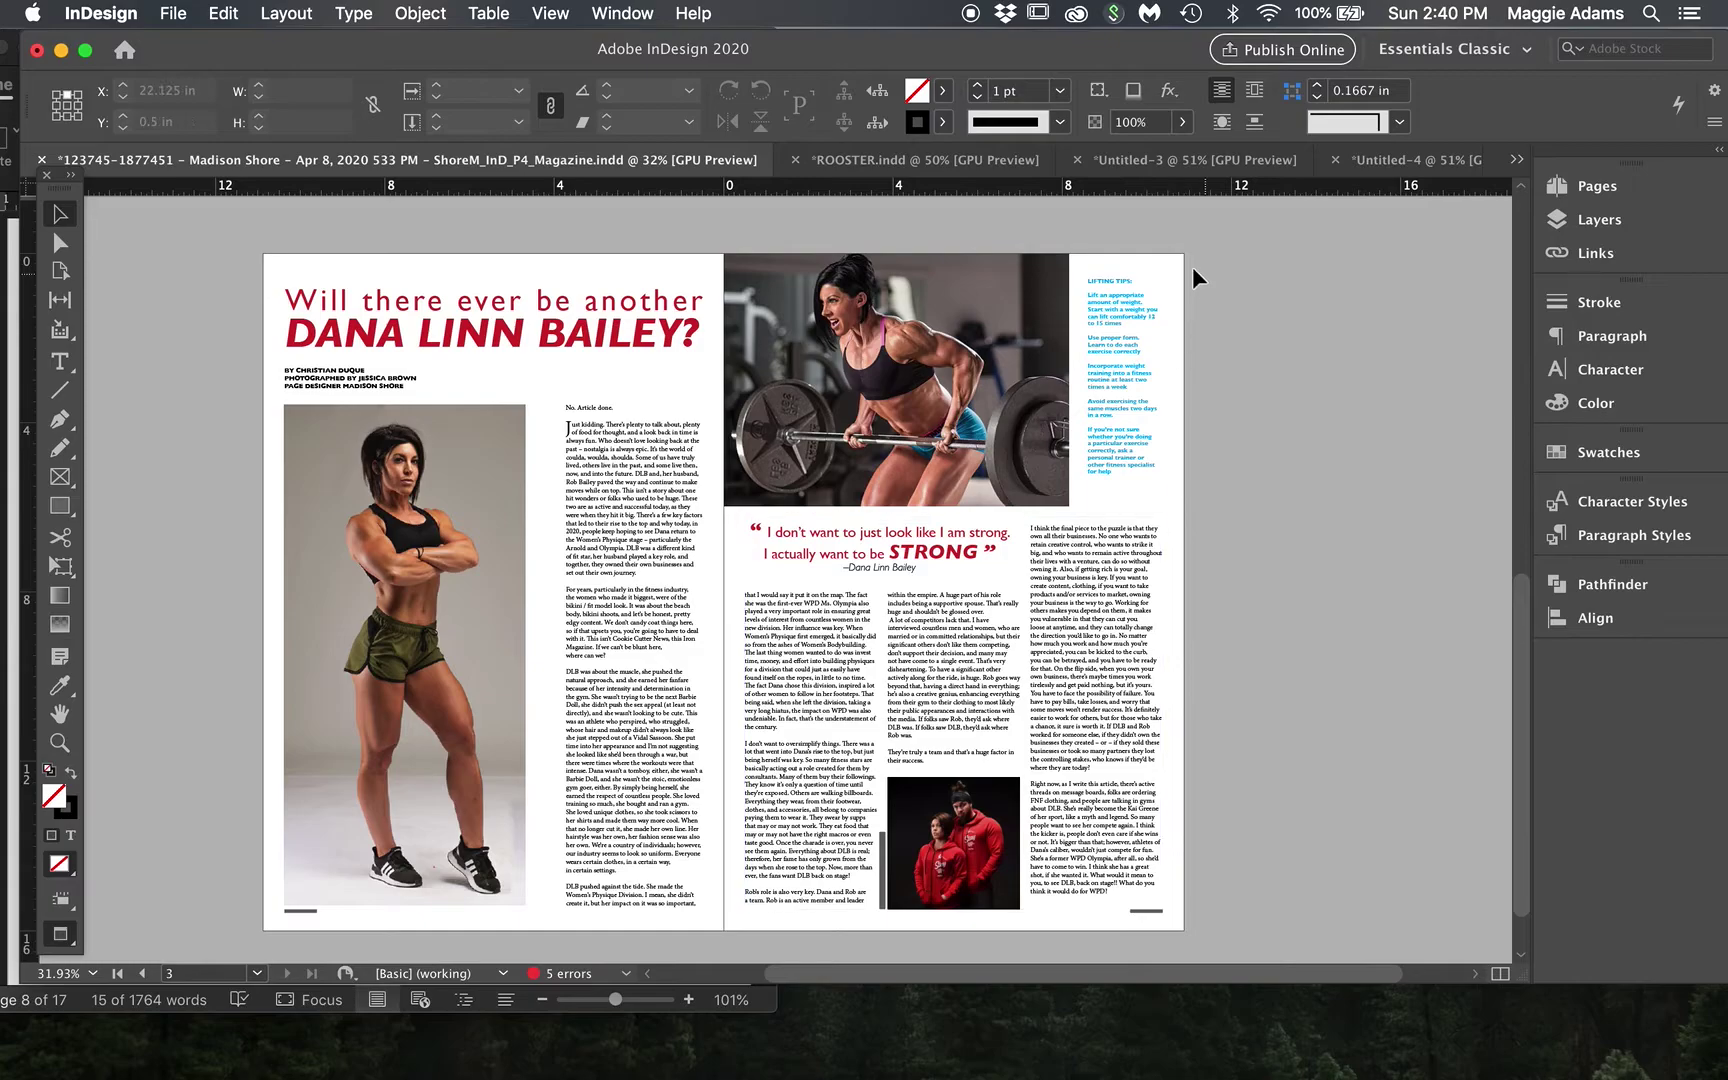
{"action": "left_click", "coordinate": [826, 268]}
{"action": "left_click_drag", "start_coordinate": [896, 254], "coordinate": [896, 242]}
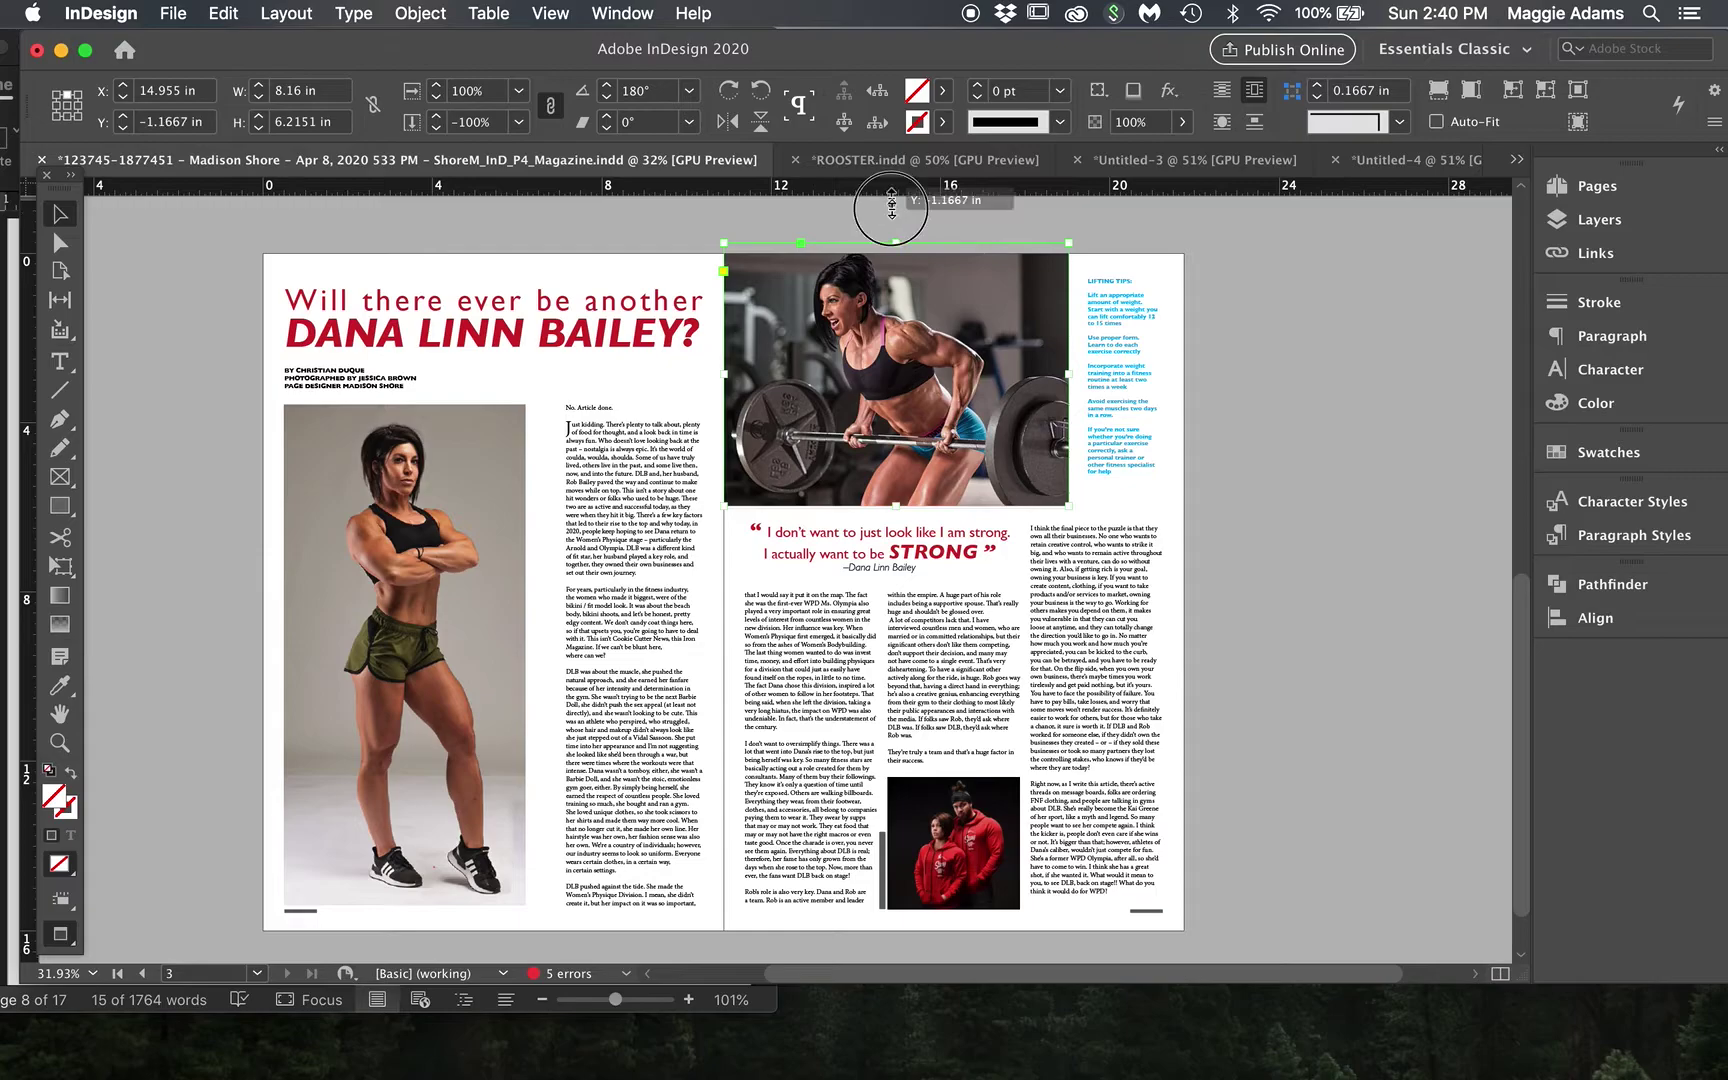
Show frame edges and guides, then nudge the weightlifting image up slightly inside its frame.
{"action": "key", "text": "w"}
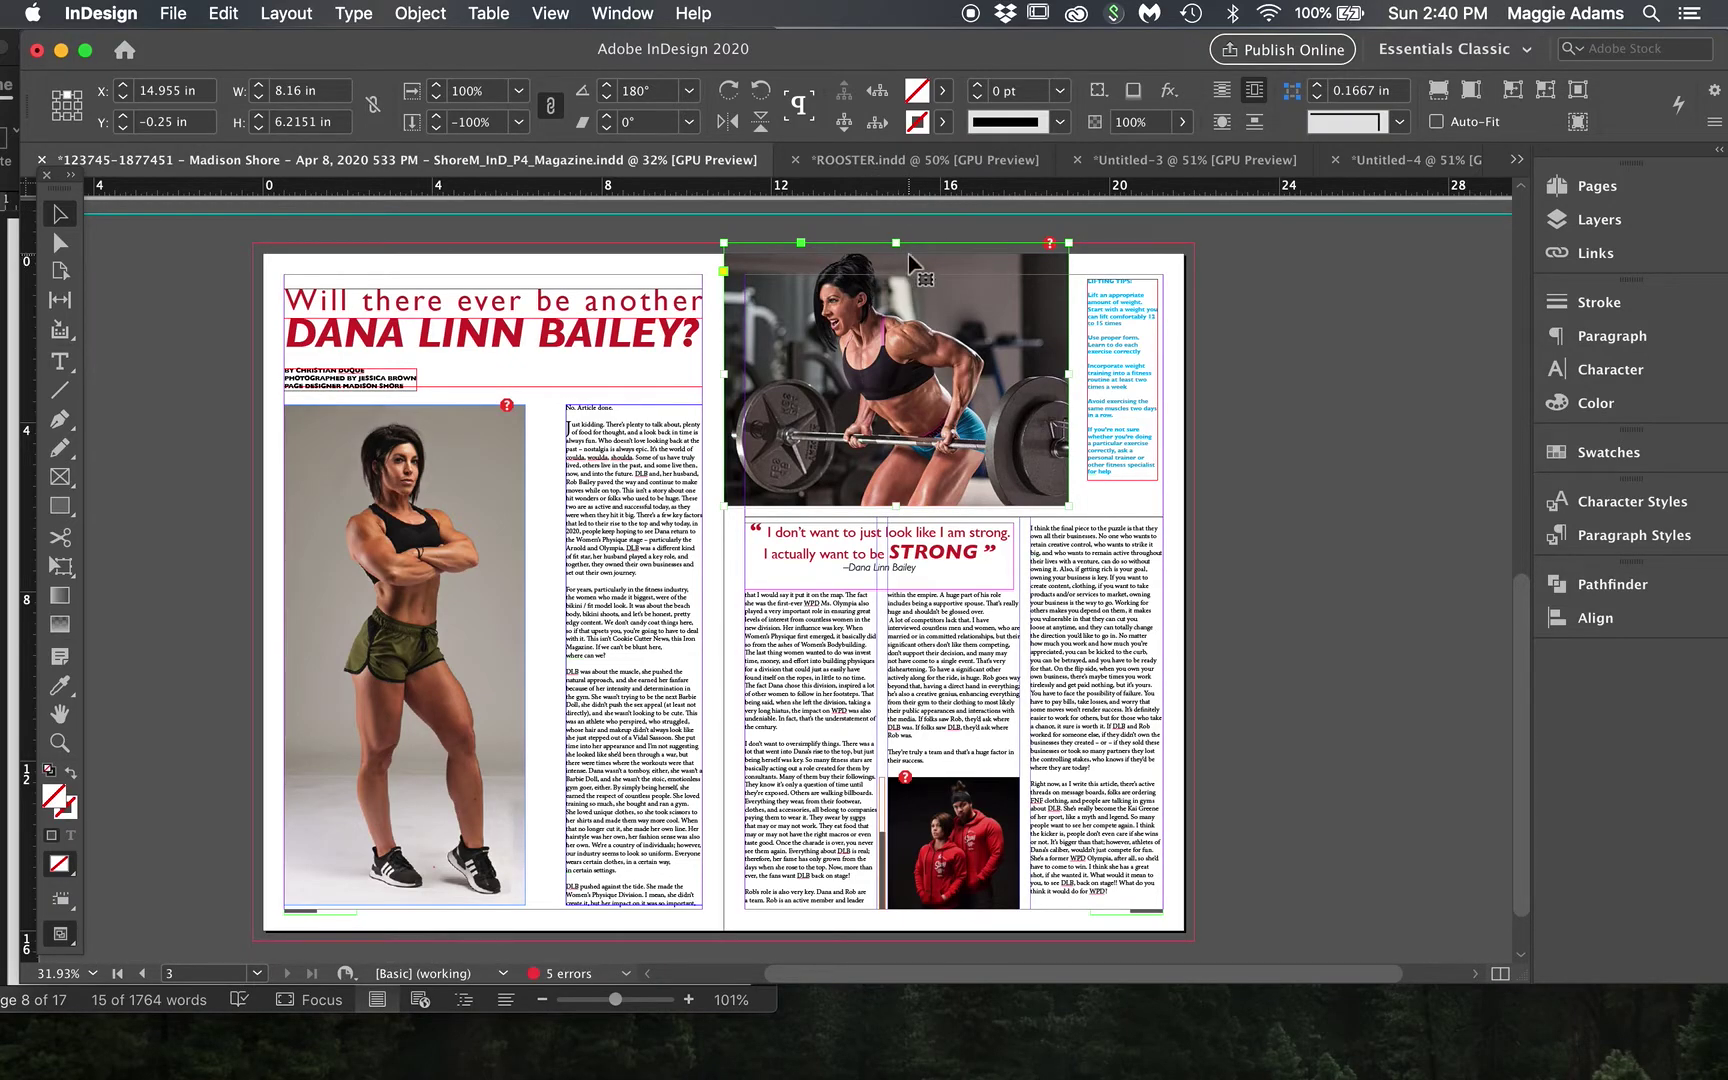
{"action": "left_click", "coordinate": [60, 243]}
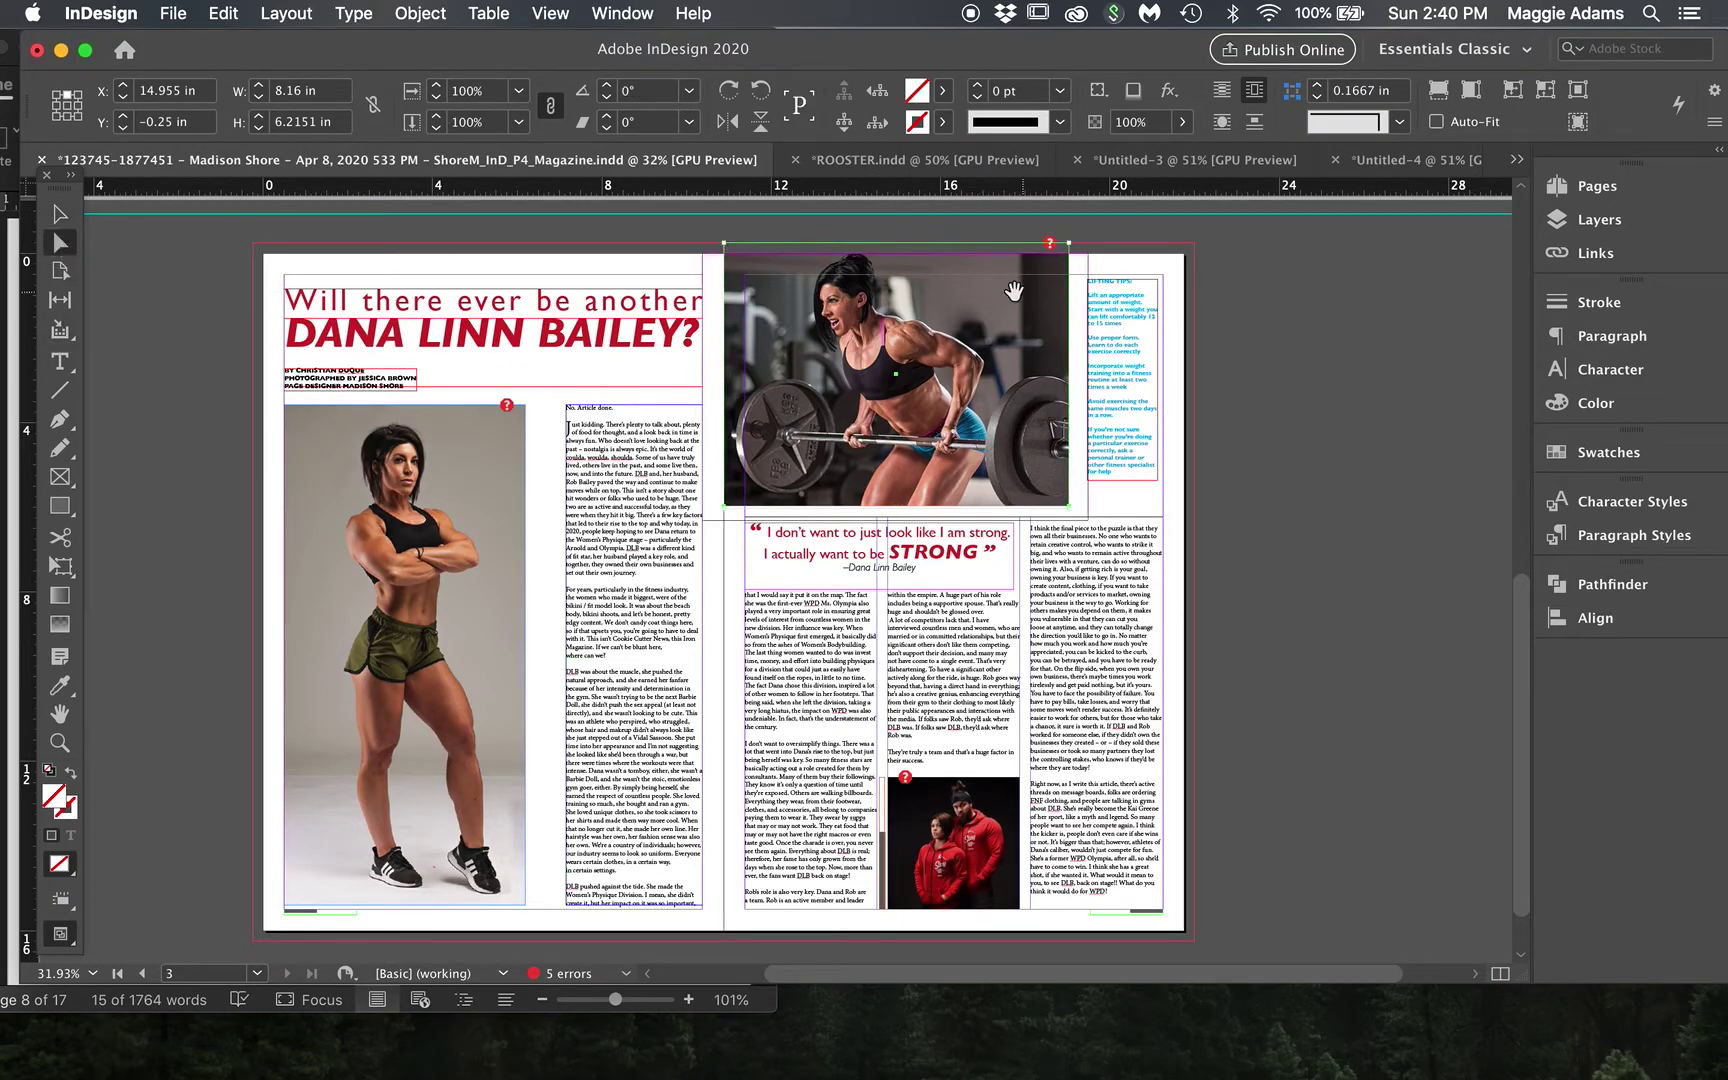
{"action": "left_click", "coordinate": [935, 285]}
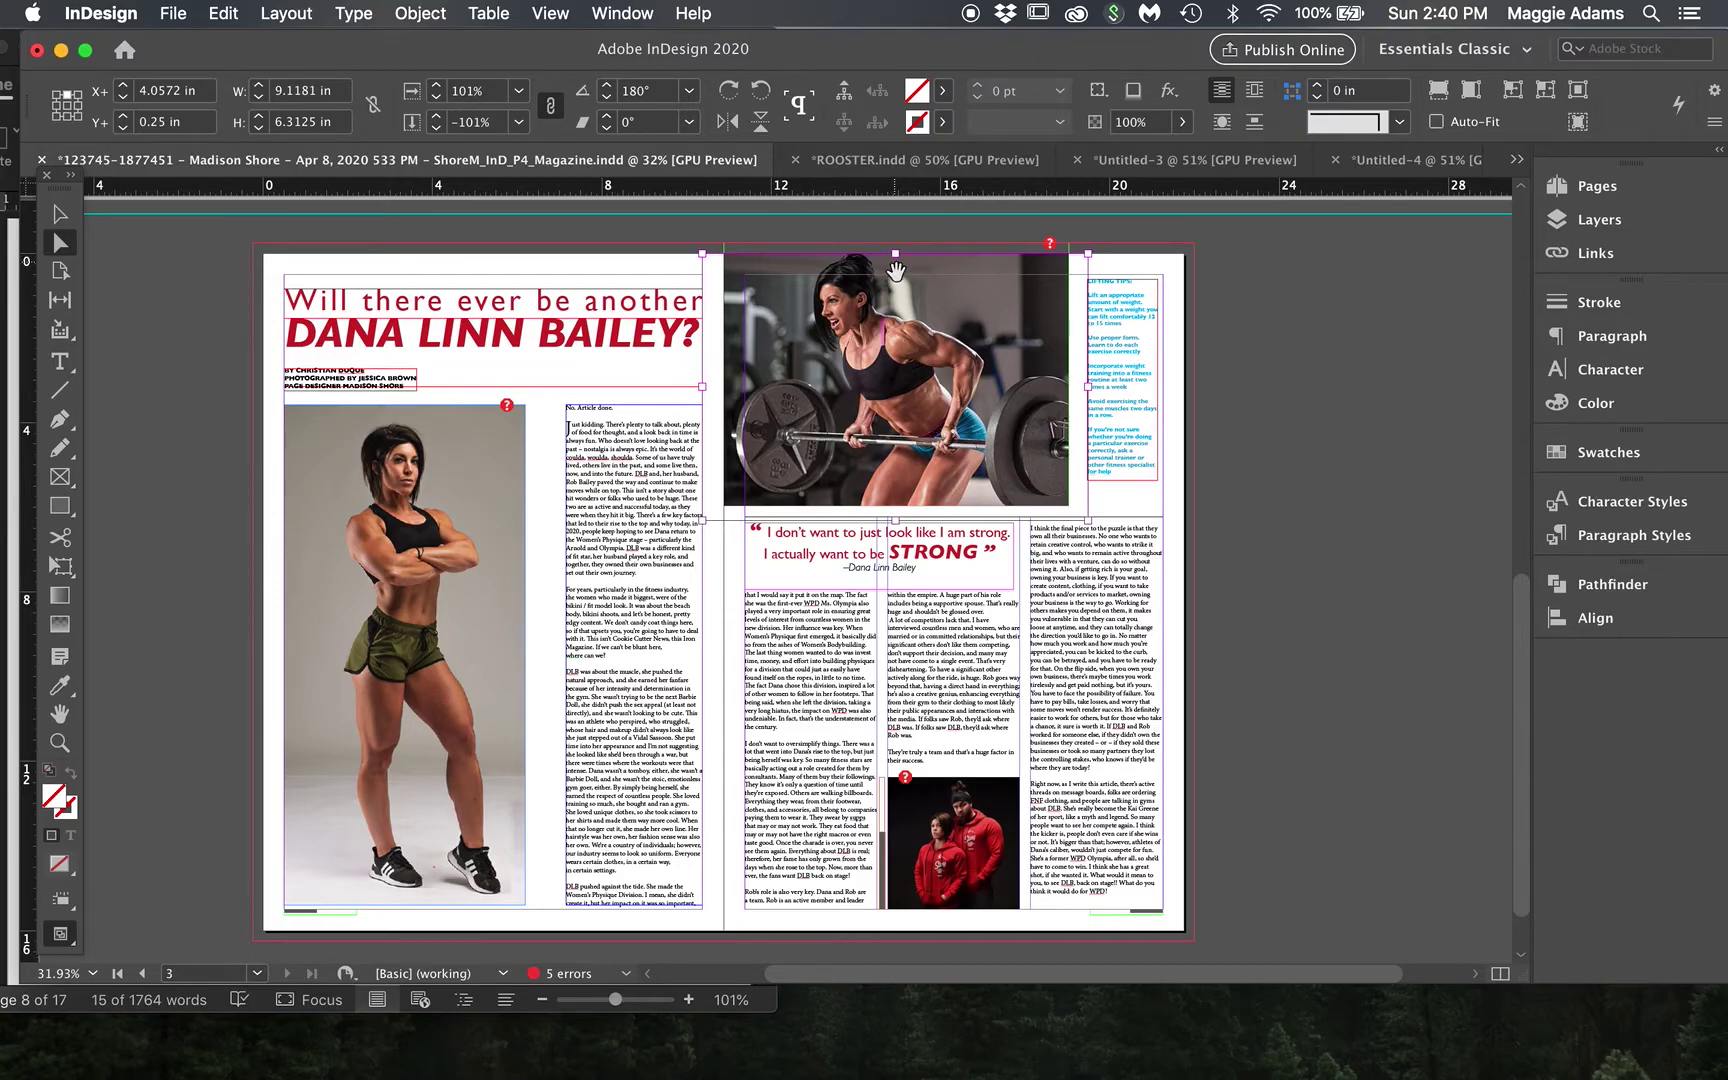
{"action": "key", "text": "Up"}
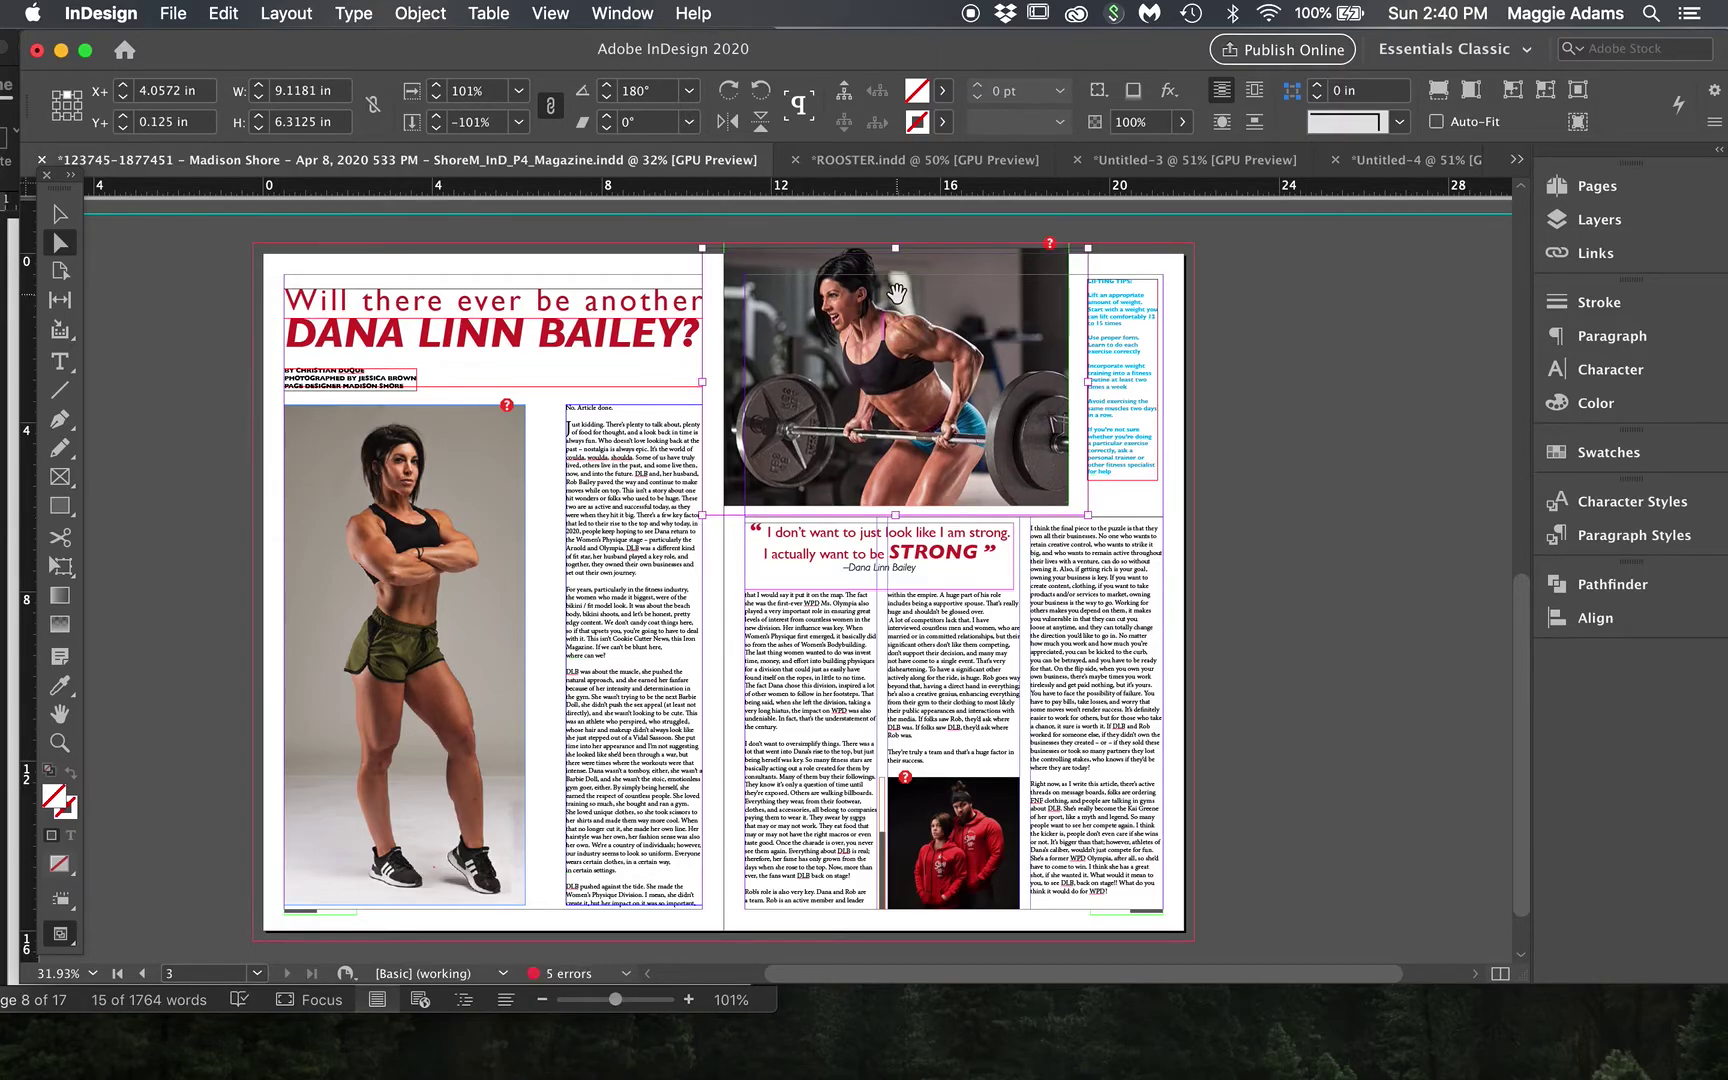
{"action": "left_click", "coordinate": [954, 222]}
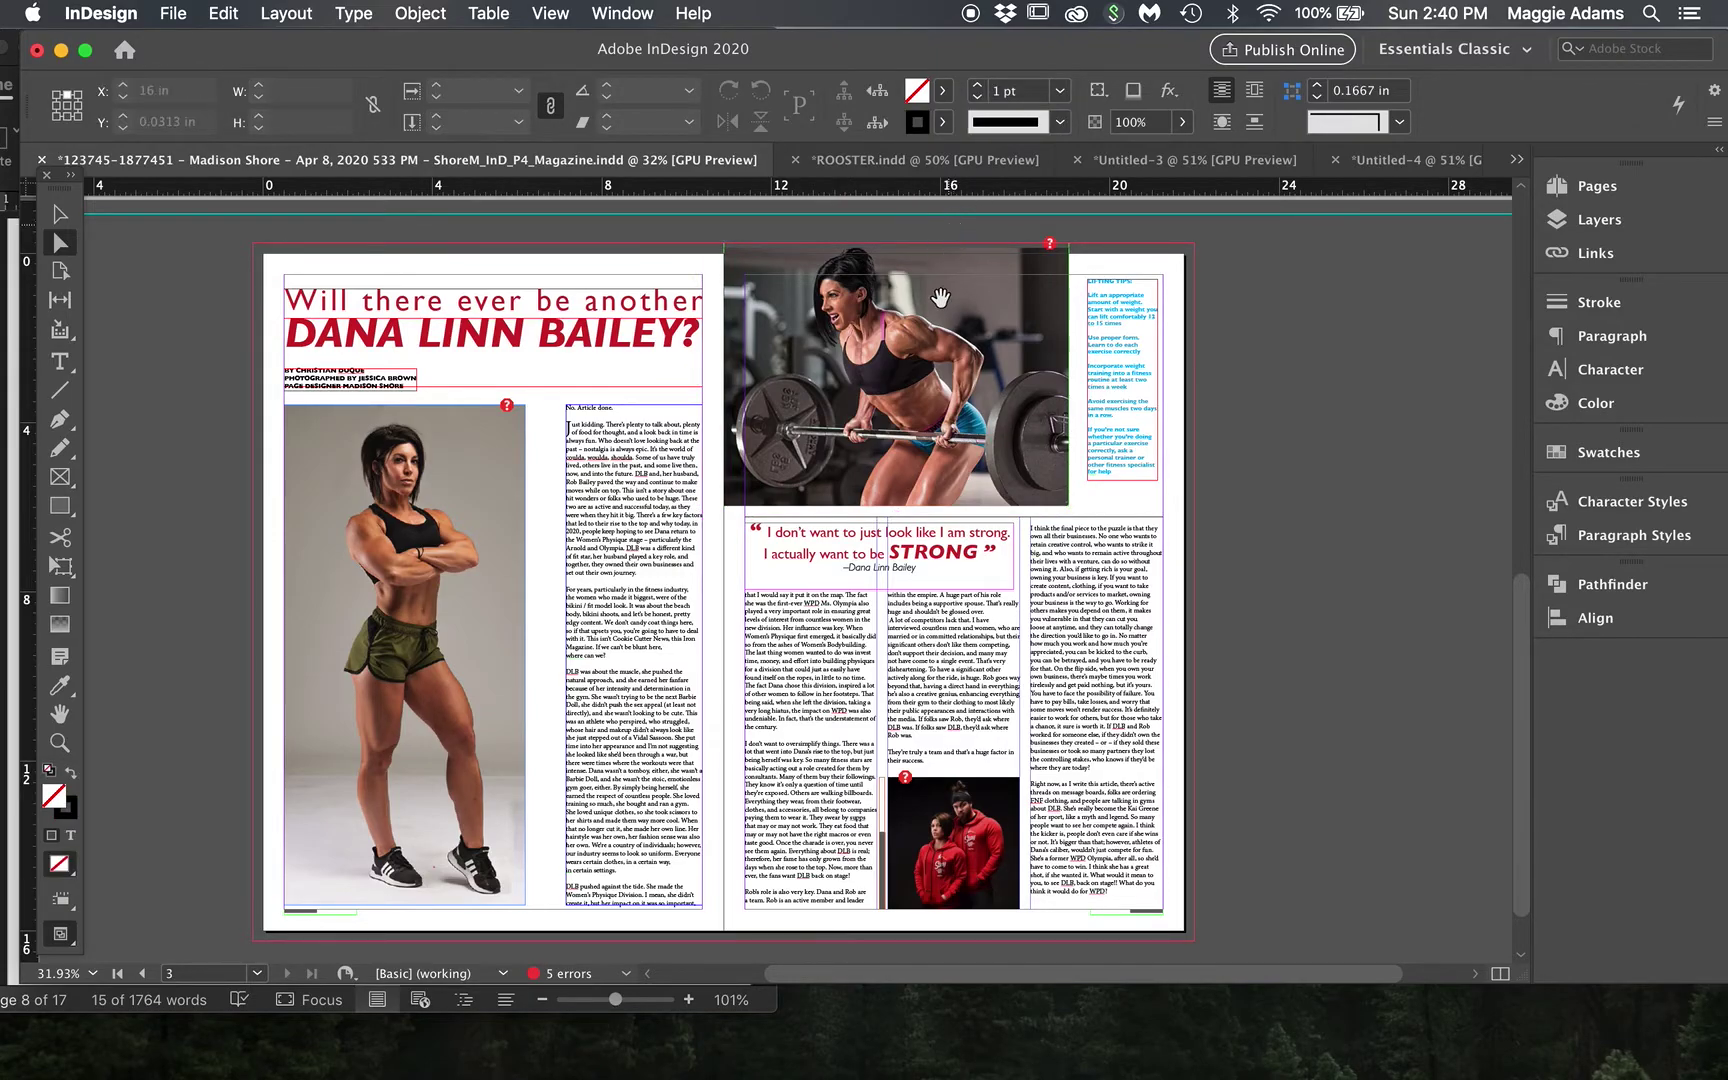
{"action": "left_click", "coordinate": [64, 210]}
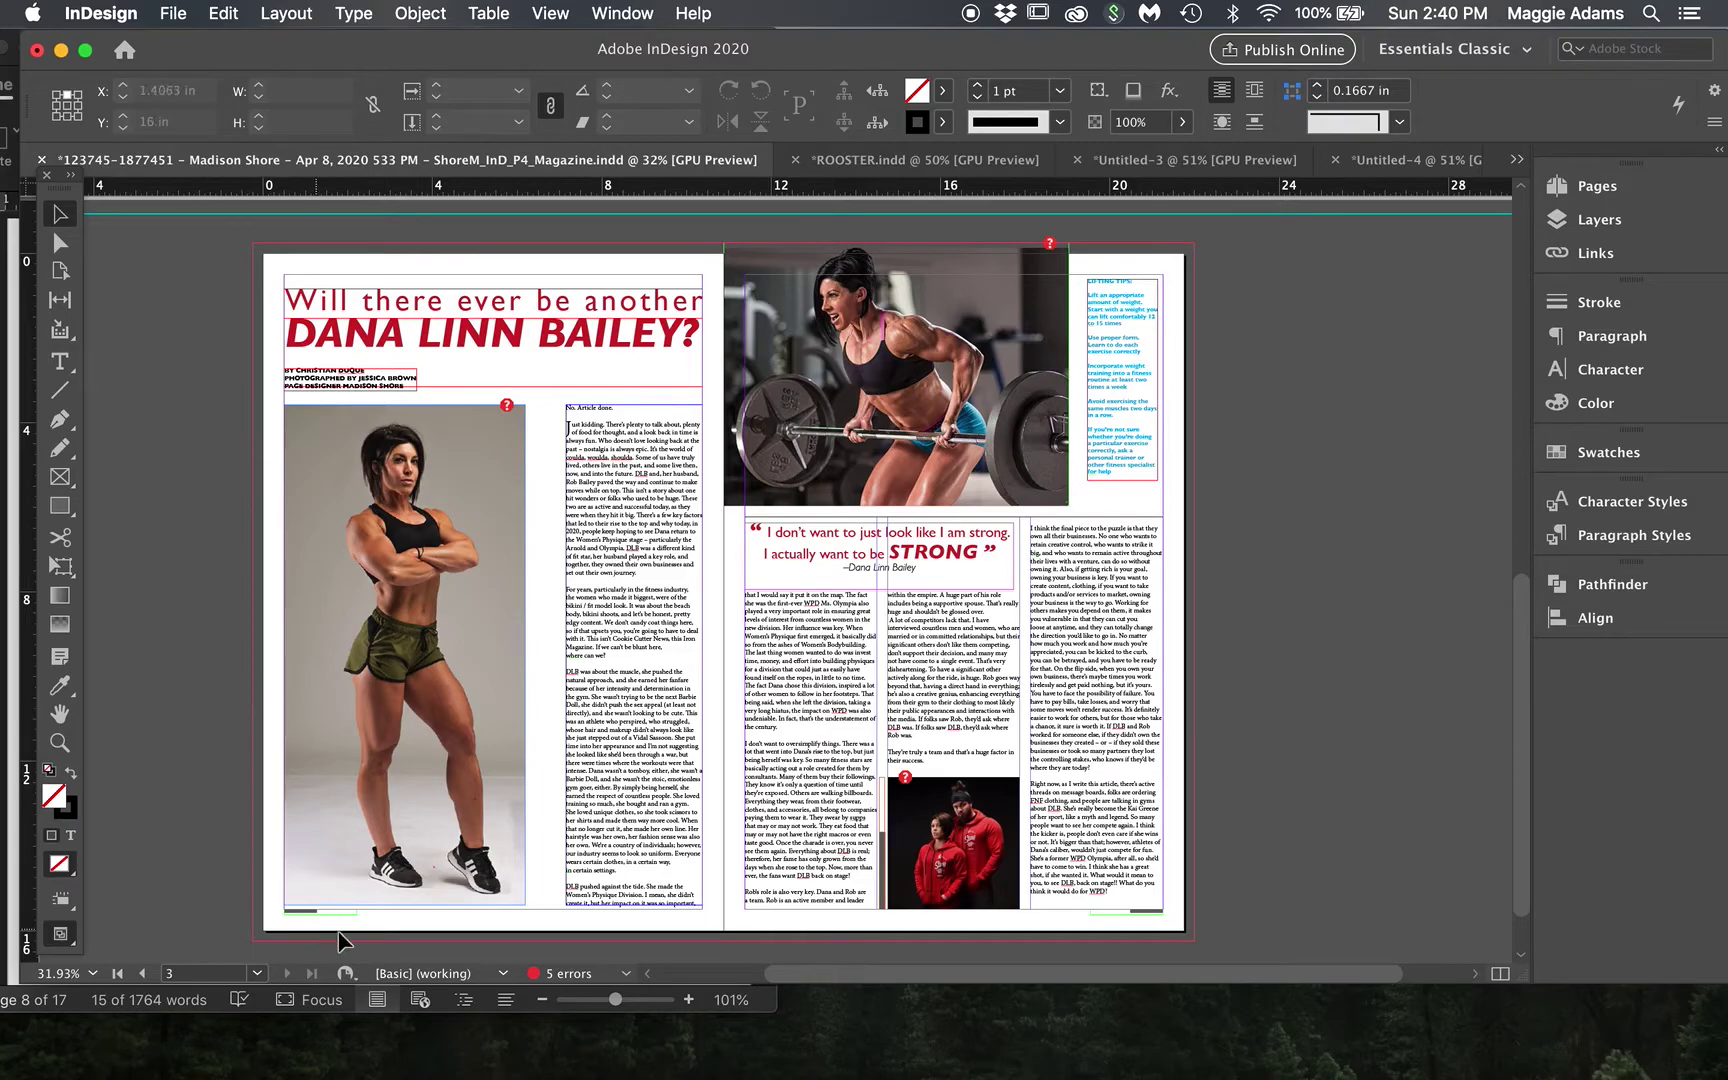
Switch to Preview screen mode, then try moving the left text column and undo it.
{"action": "left_click", "coordinate": [60, 933]}
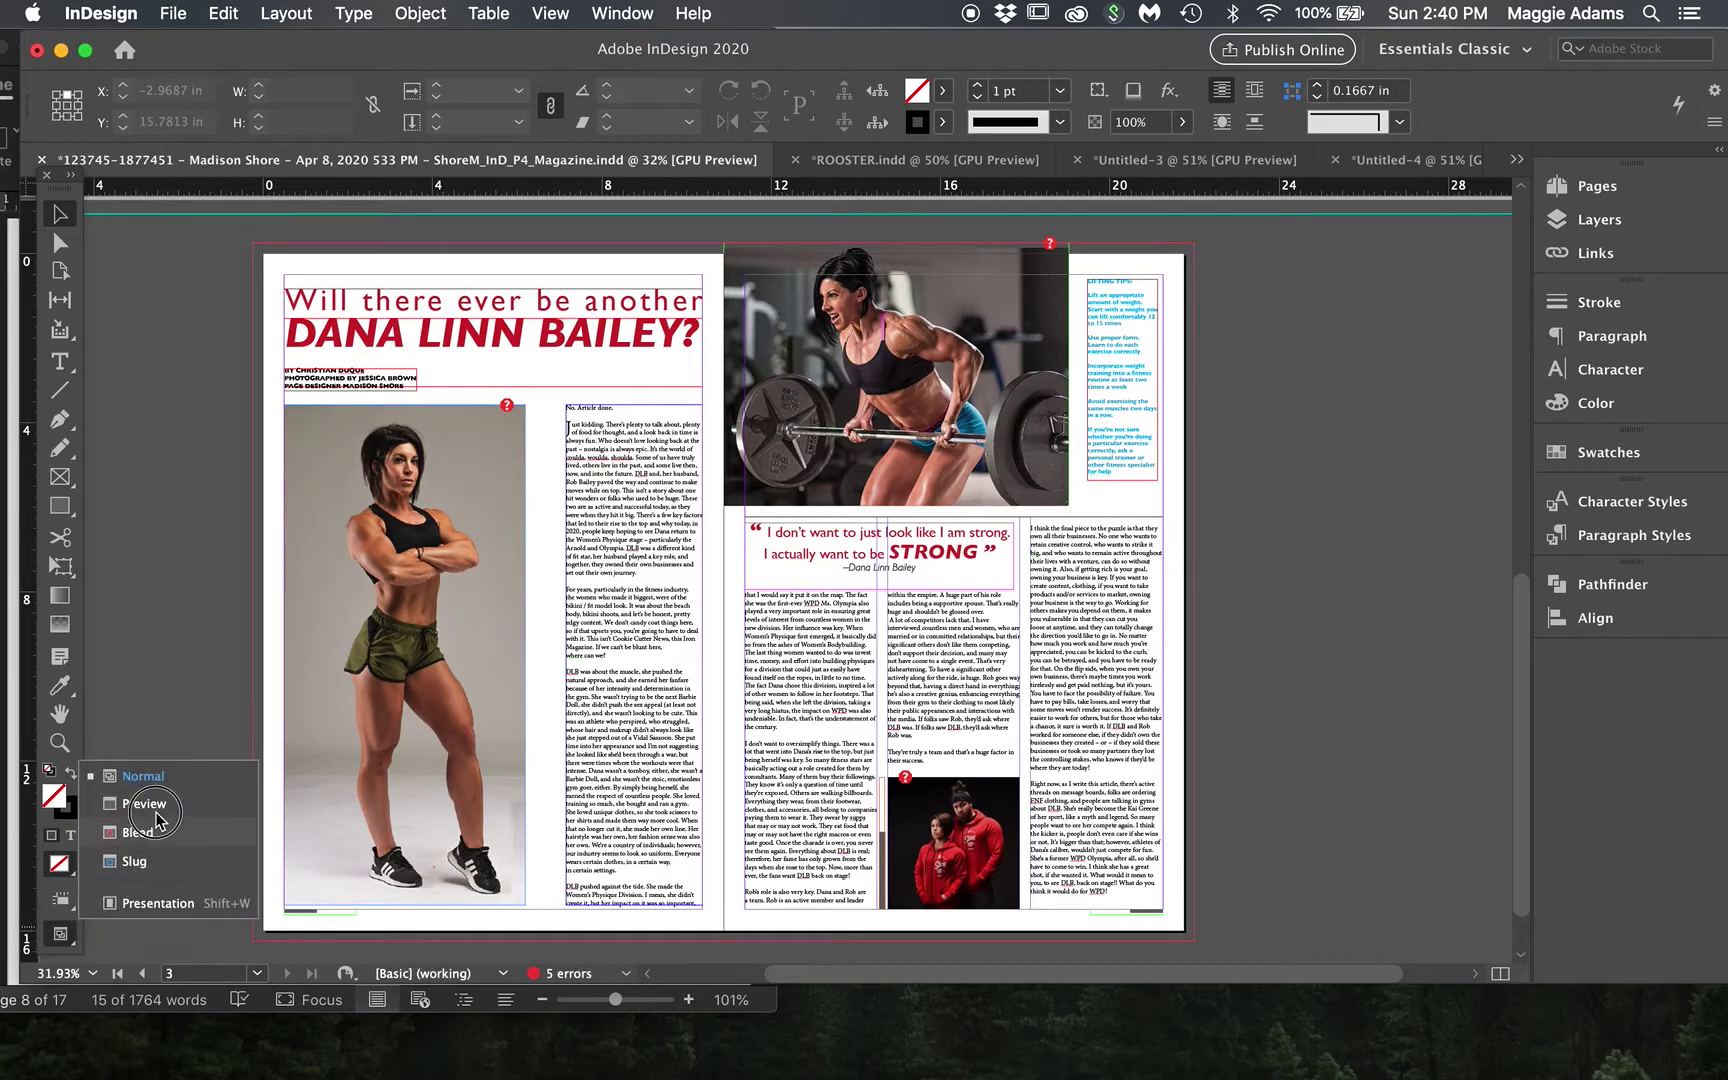
{"action": "left_click", "coordinate": [212, 772]}
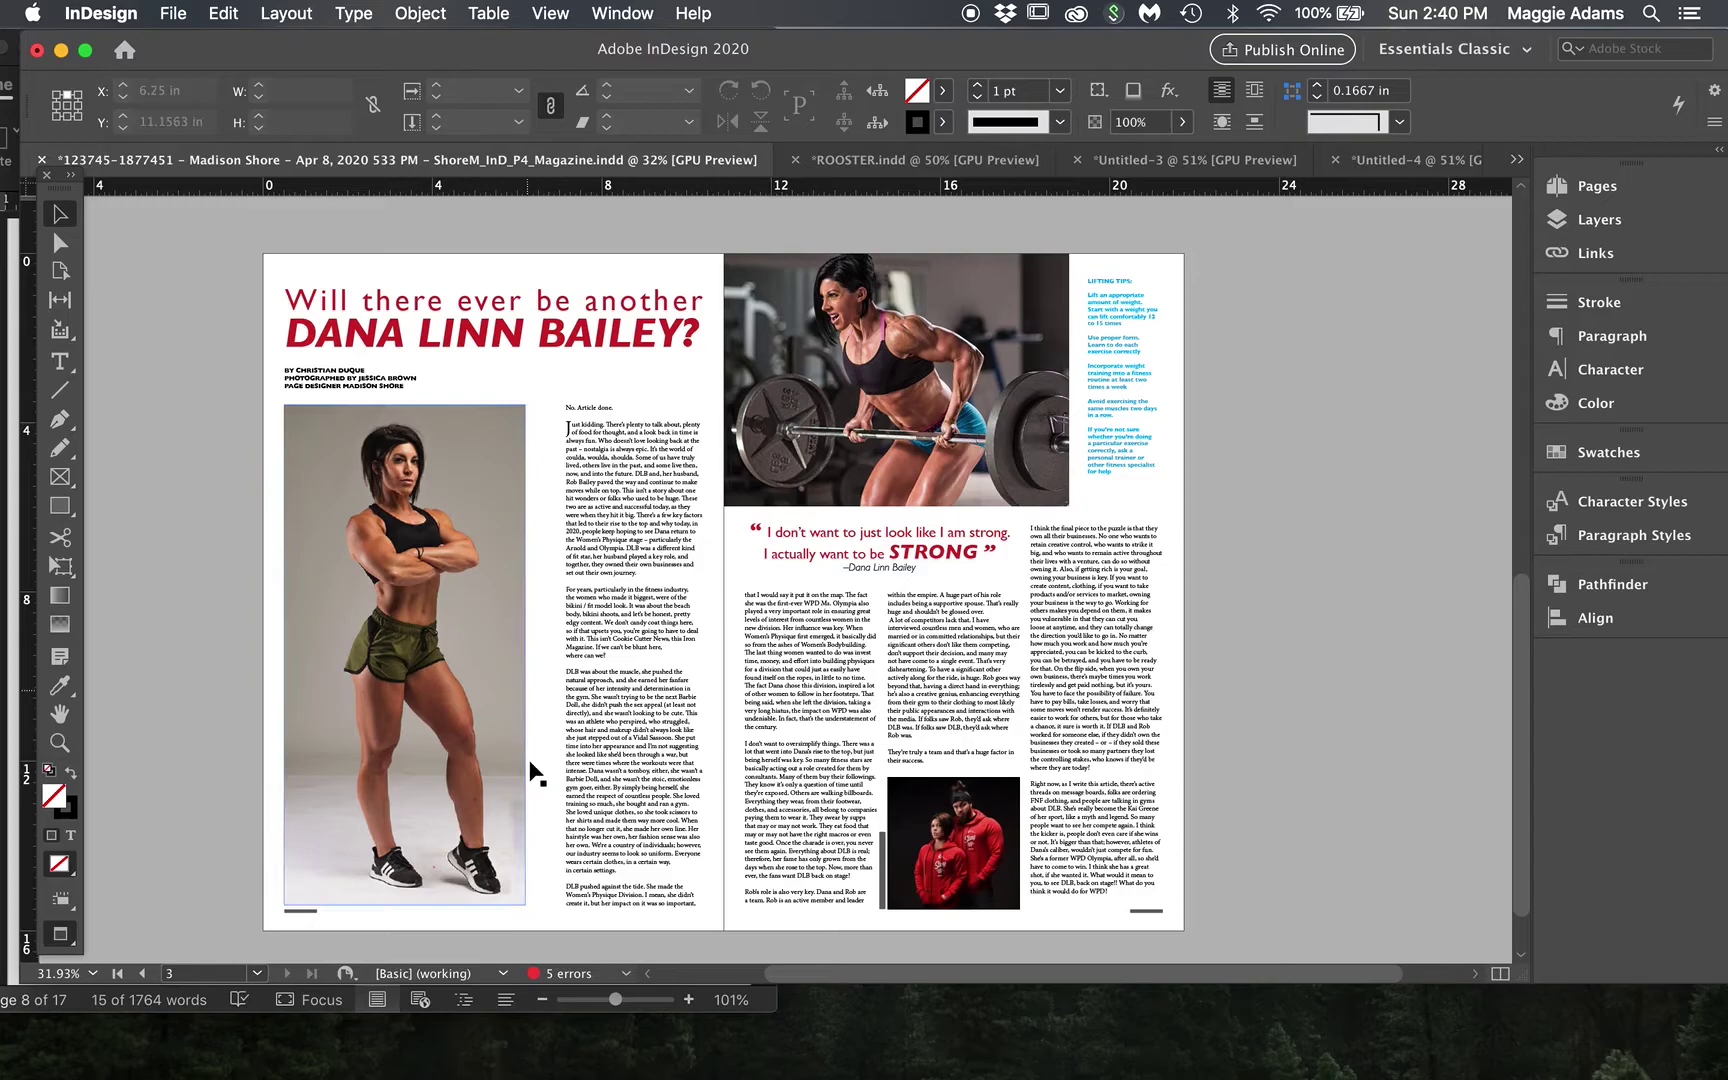
{"action": "left_click", "coordinate": [676, 788]}
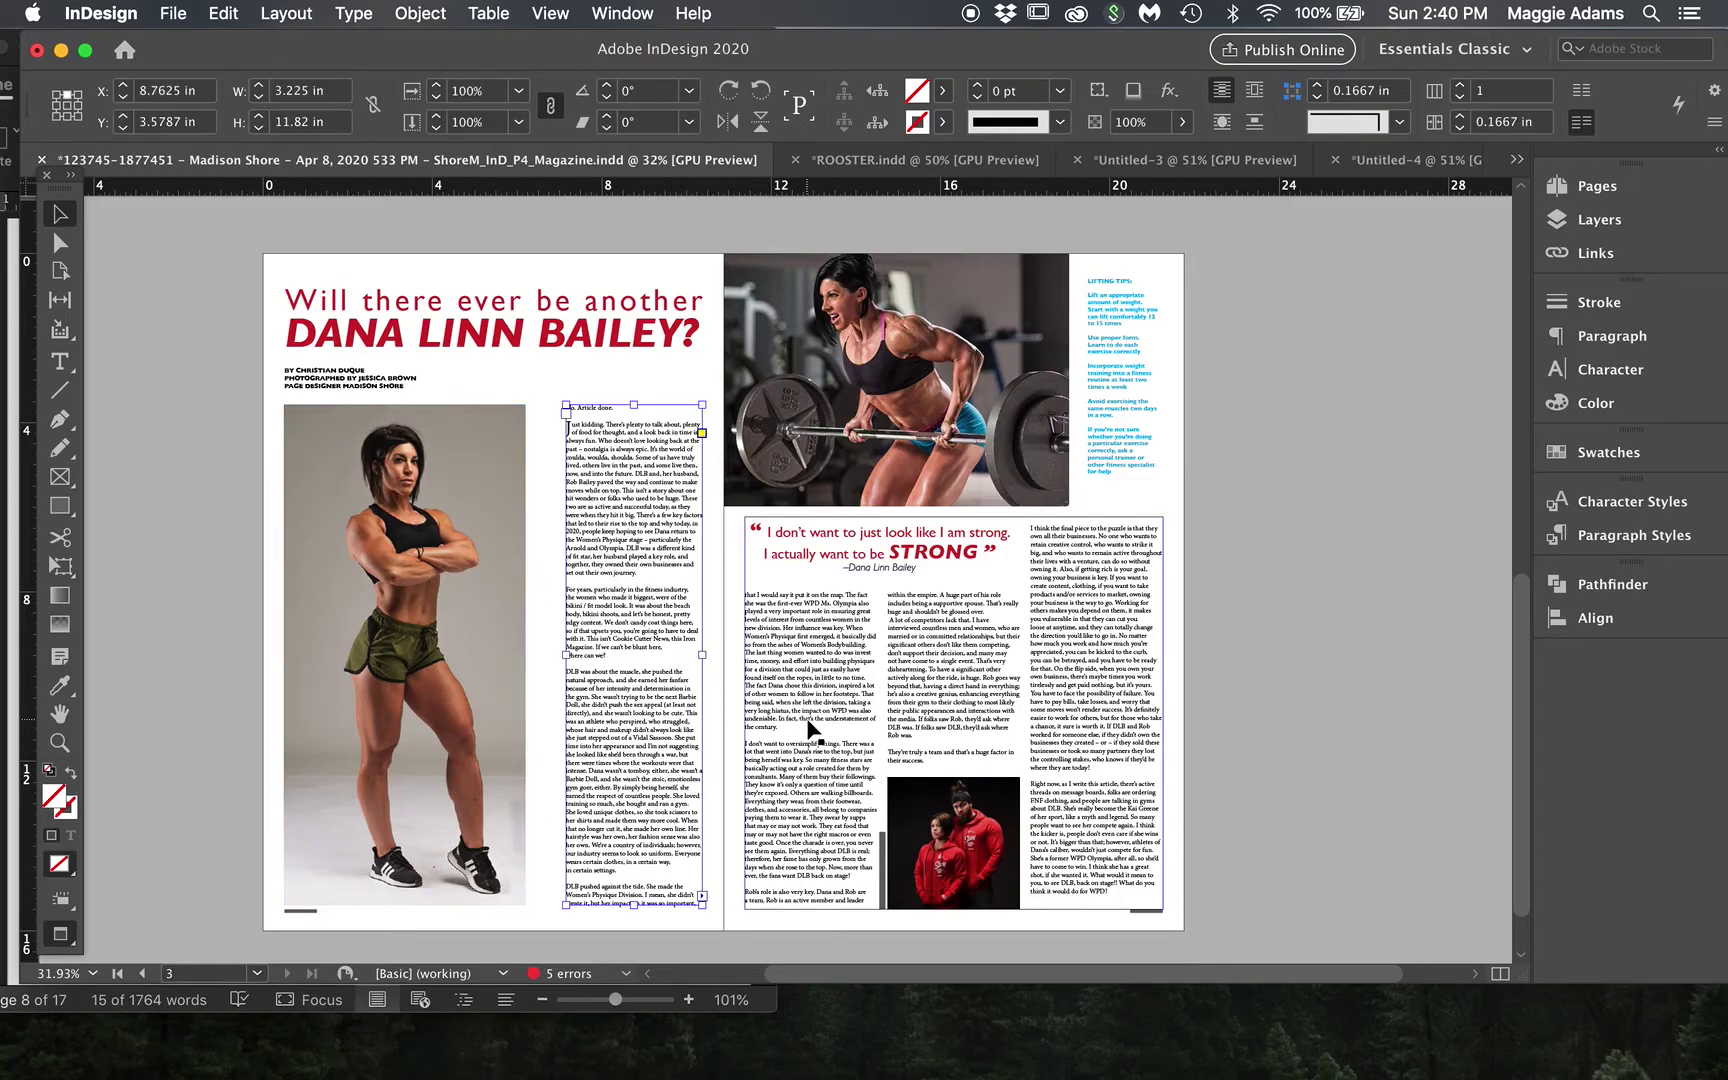
{"action": "left_click", "coordinate": [585, 630]}
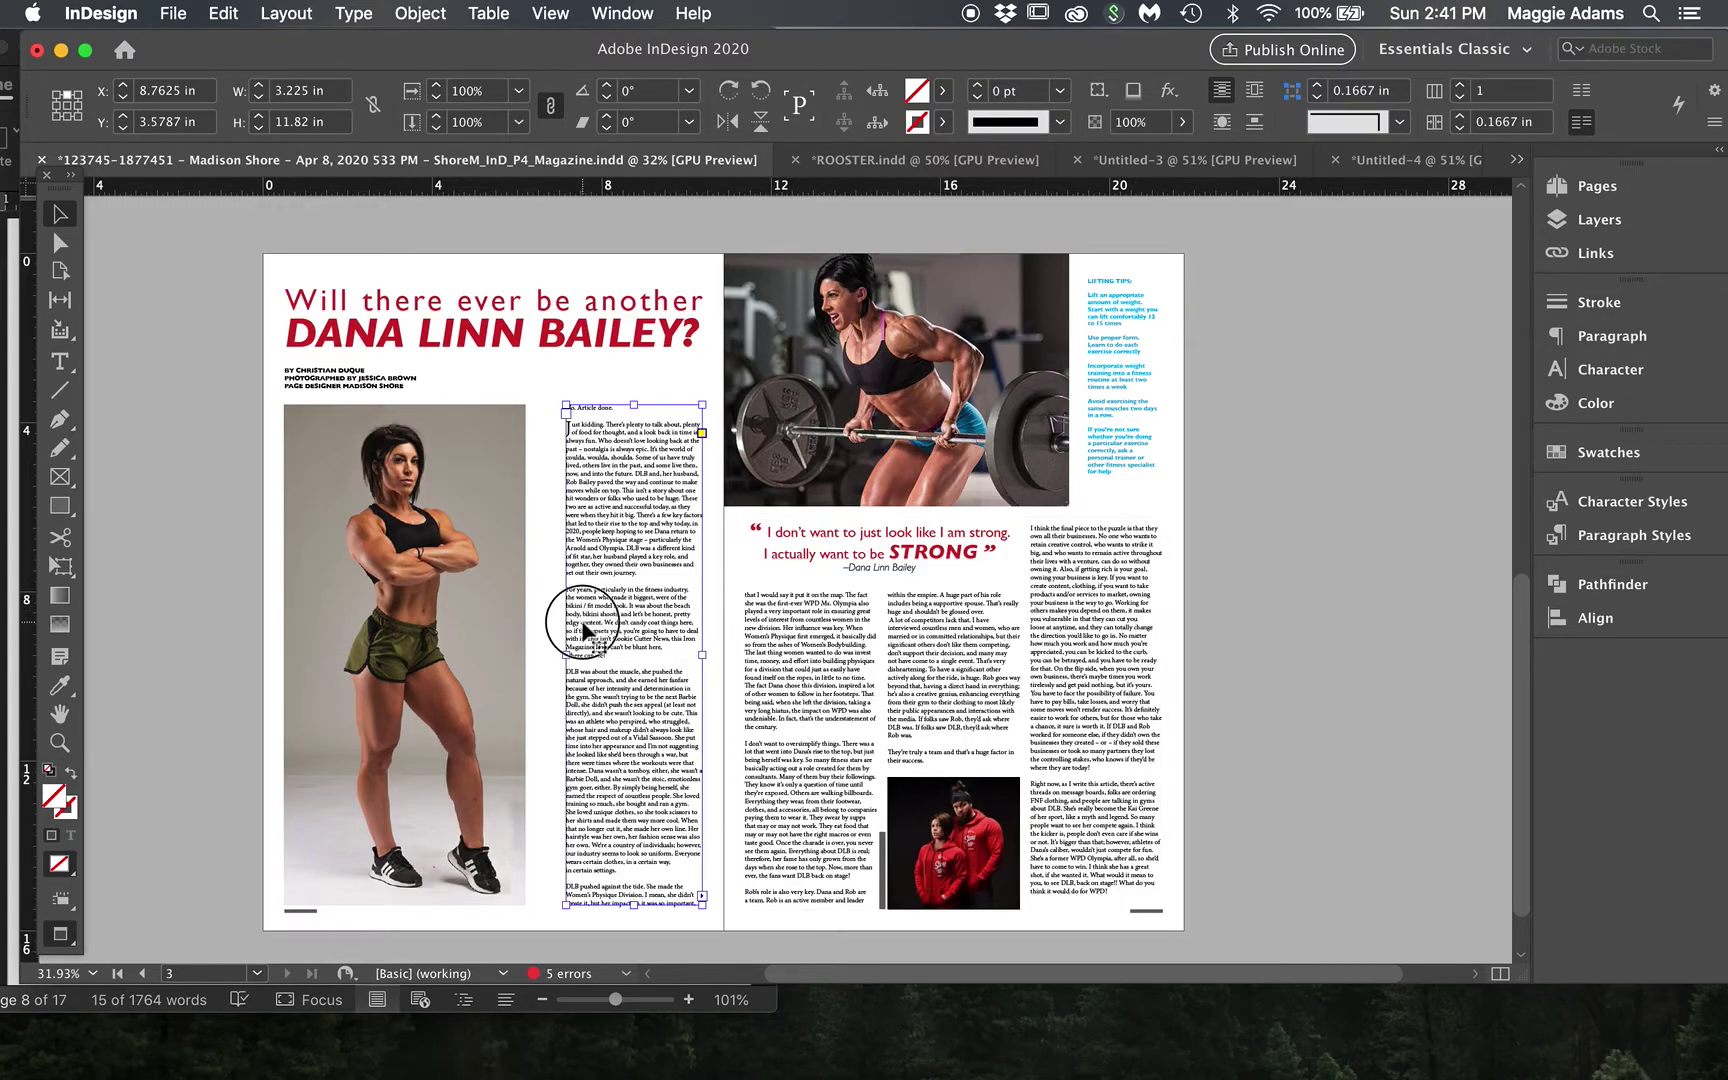
{"action": "left_click_drag", "start_coordinate": [585, 630], "coordinate": [780, 646]}
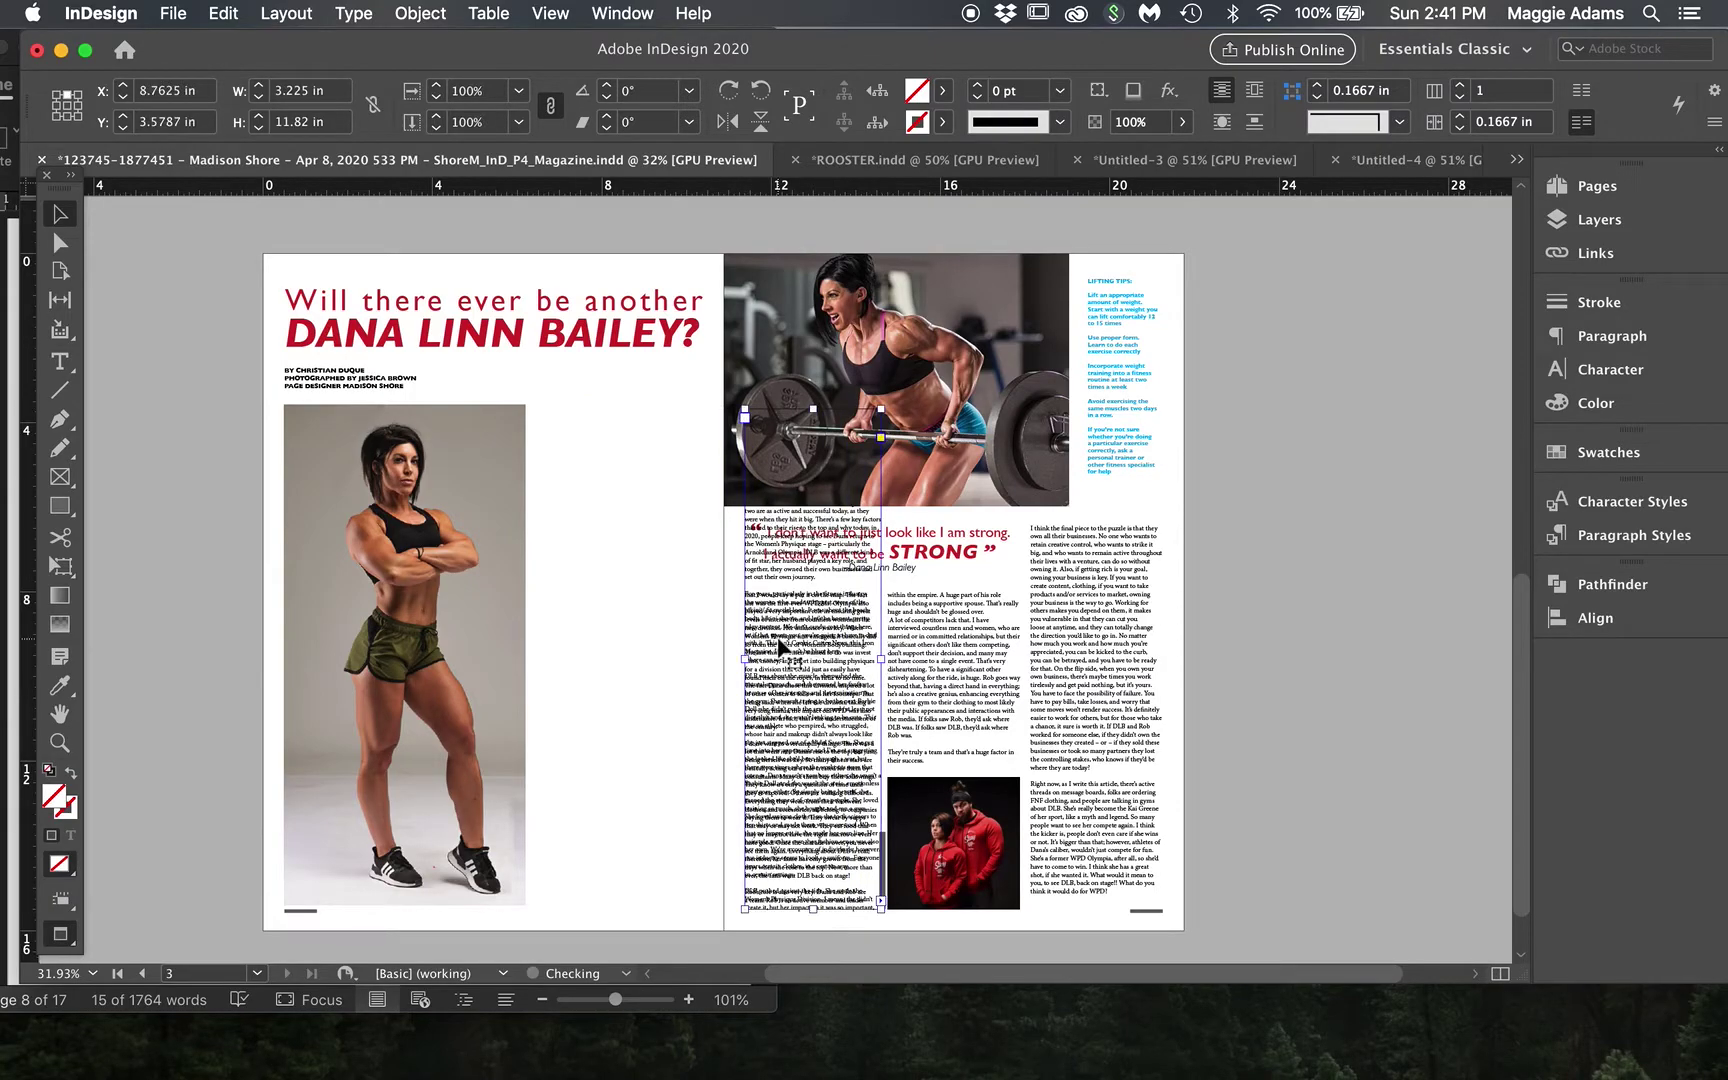
{"action": "key", "text": "super+z"}
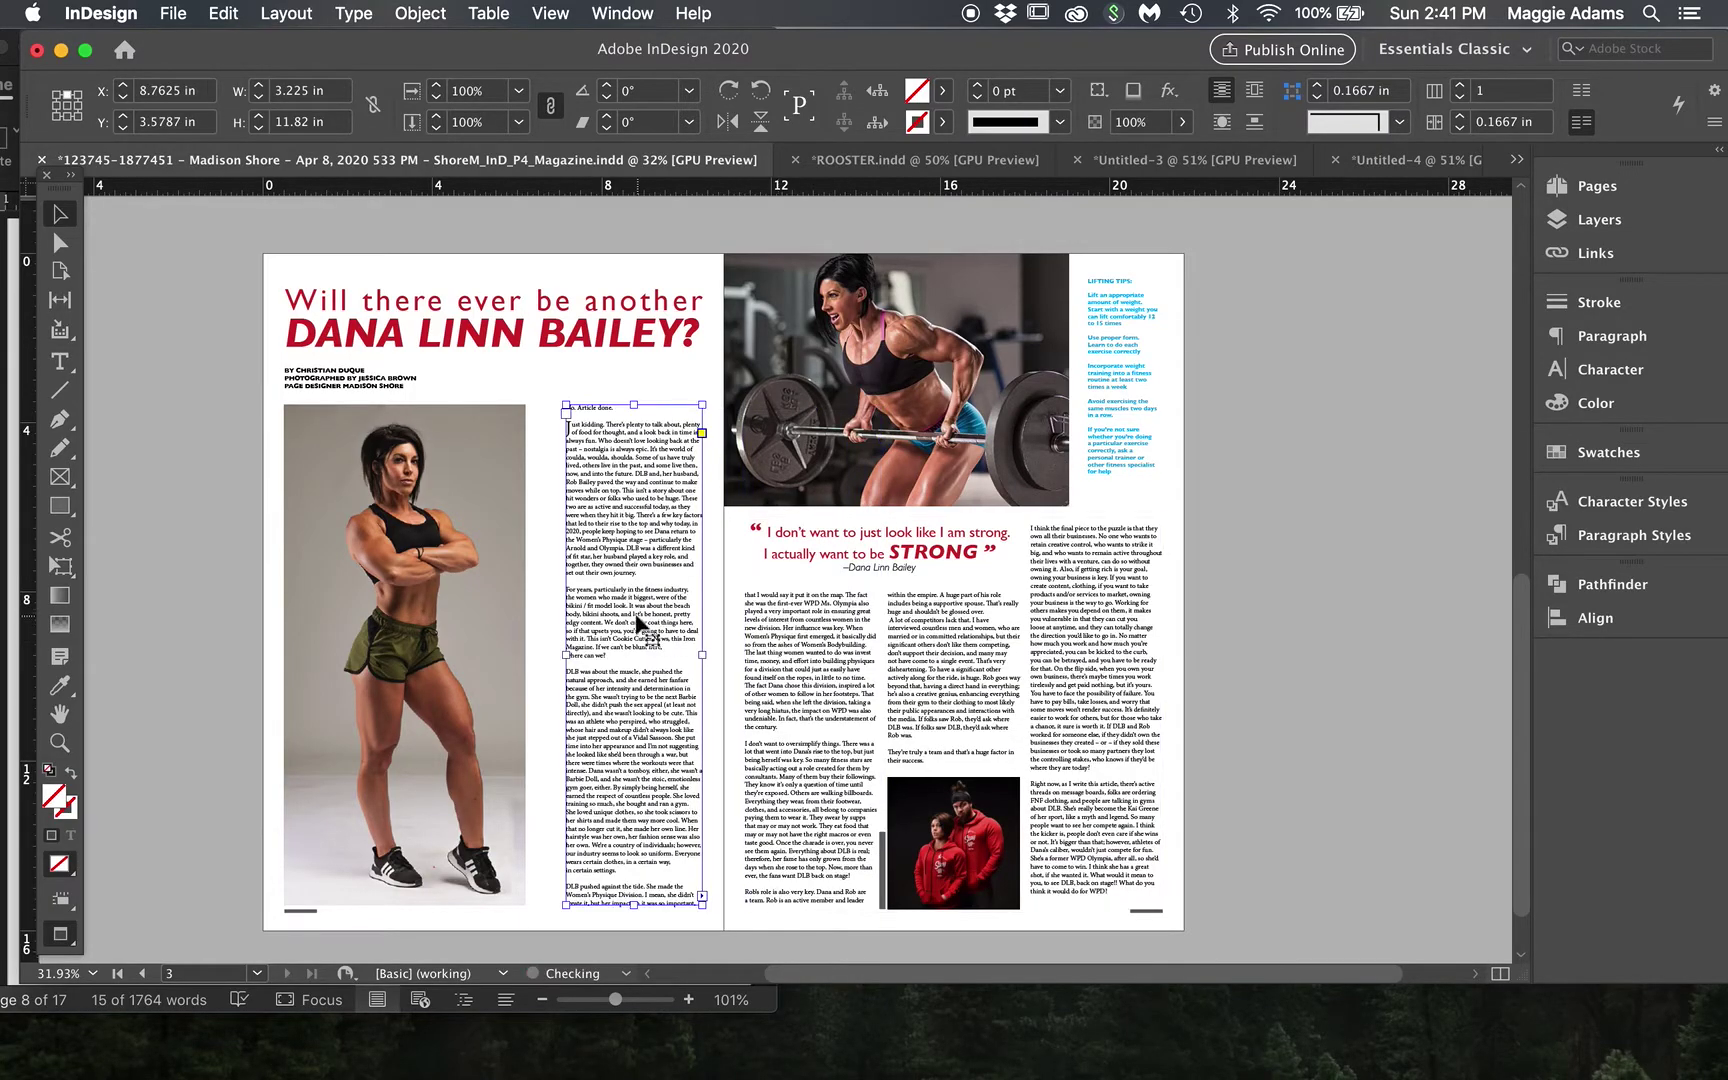
Widen the left portrait photo frame slightly rightward toward the article text.
{"action": "left_click", "coordinate": [497, 560]}
{"action": "left_click_drag", "start_coordinate": [525, 656], "coordinate": [541, 656]}
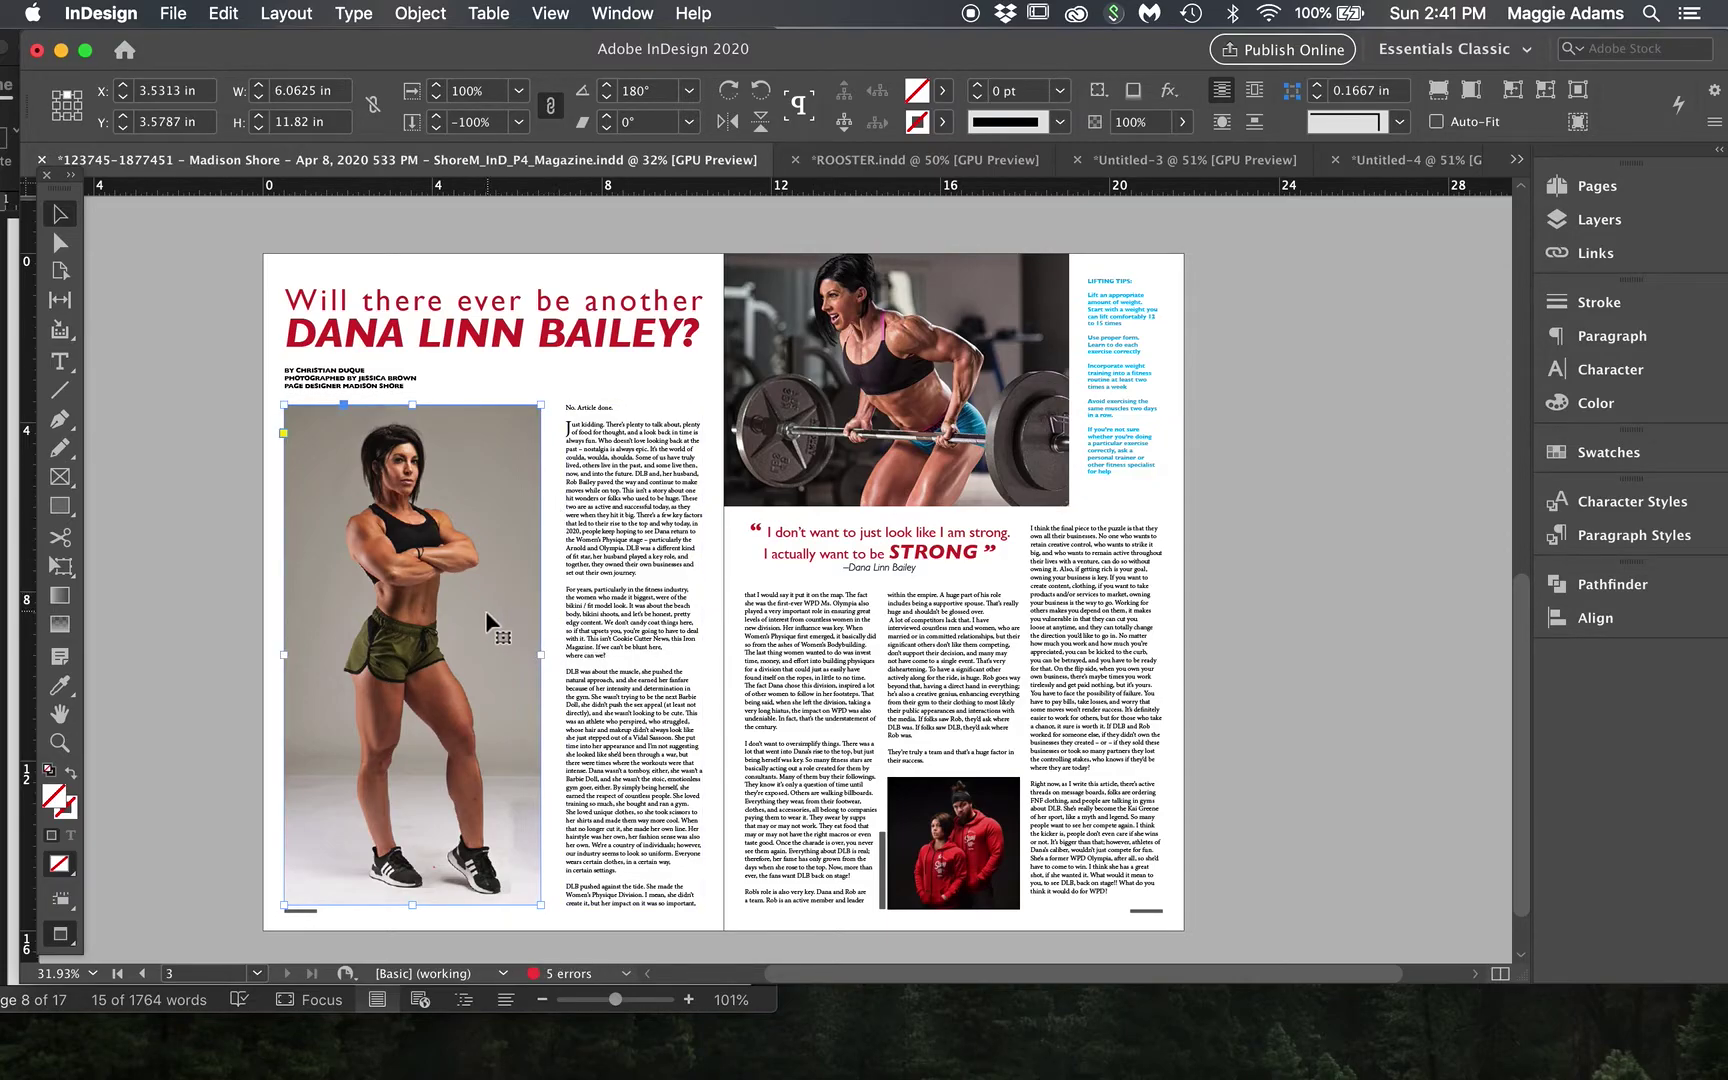
{"action": "left_click", "coordinate": [230, 637]}
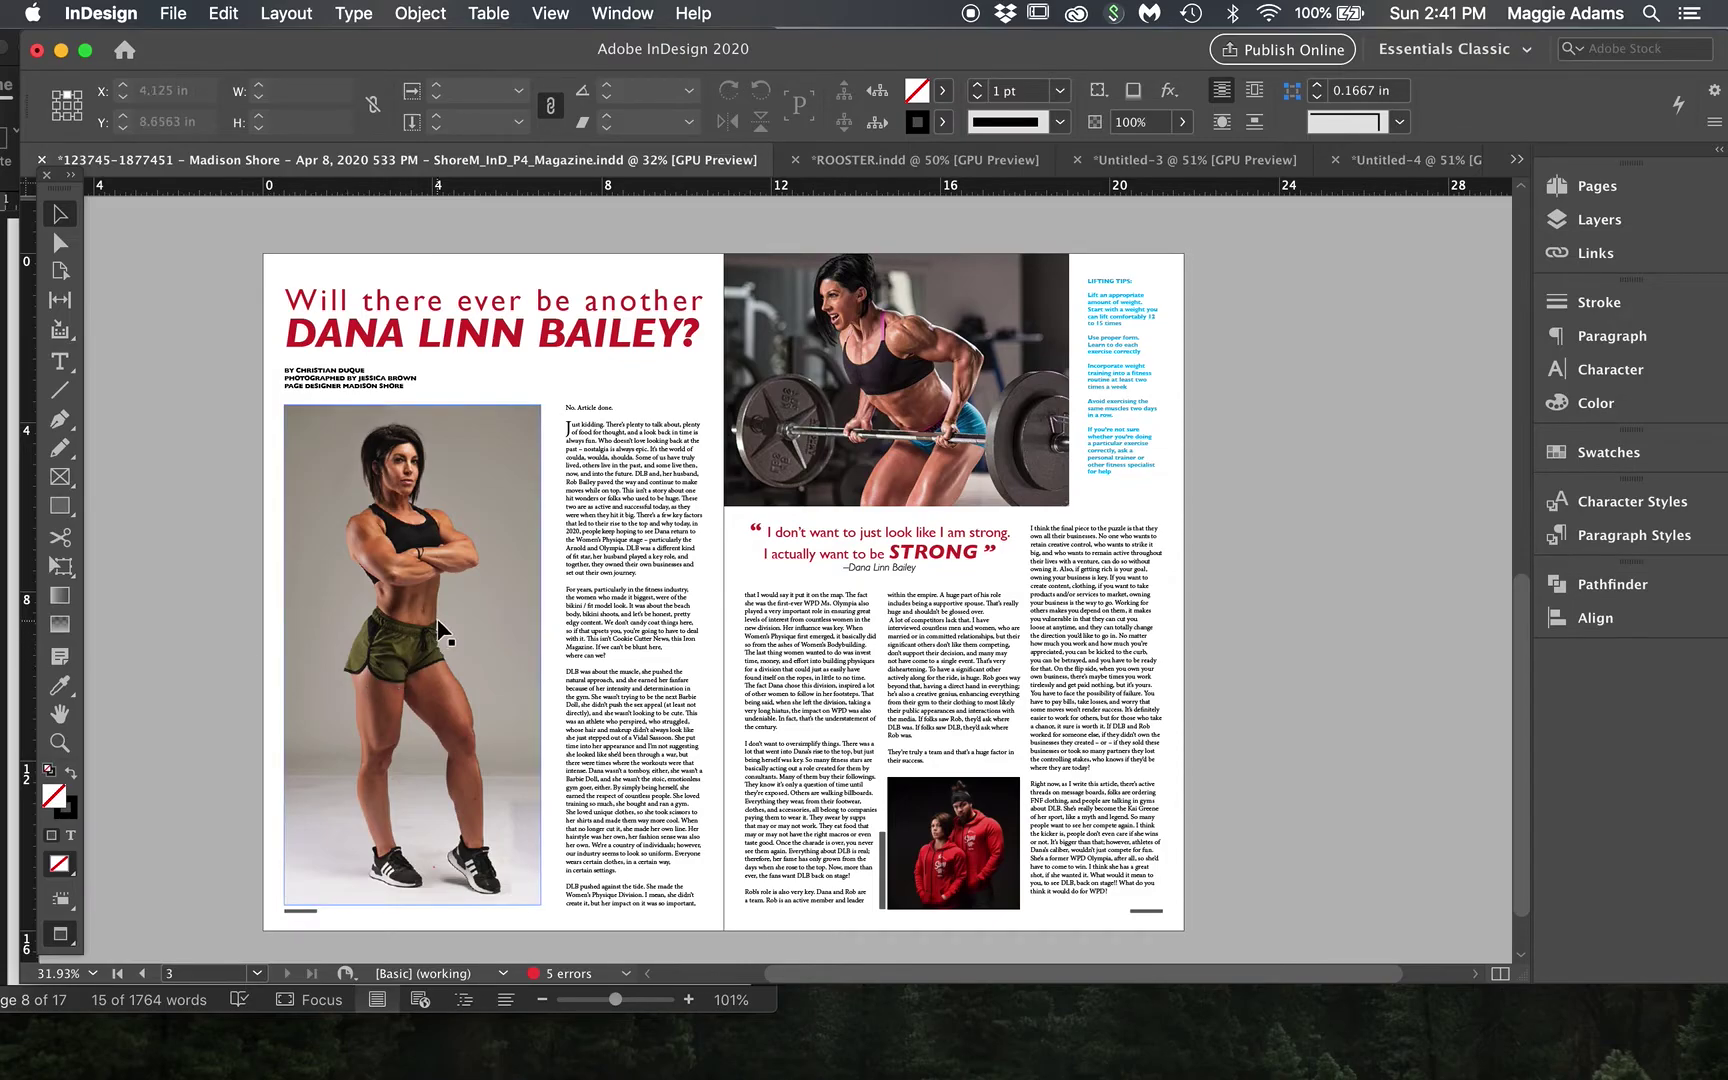
{"action": "left_click", "coordinate": [465, 621]}
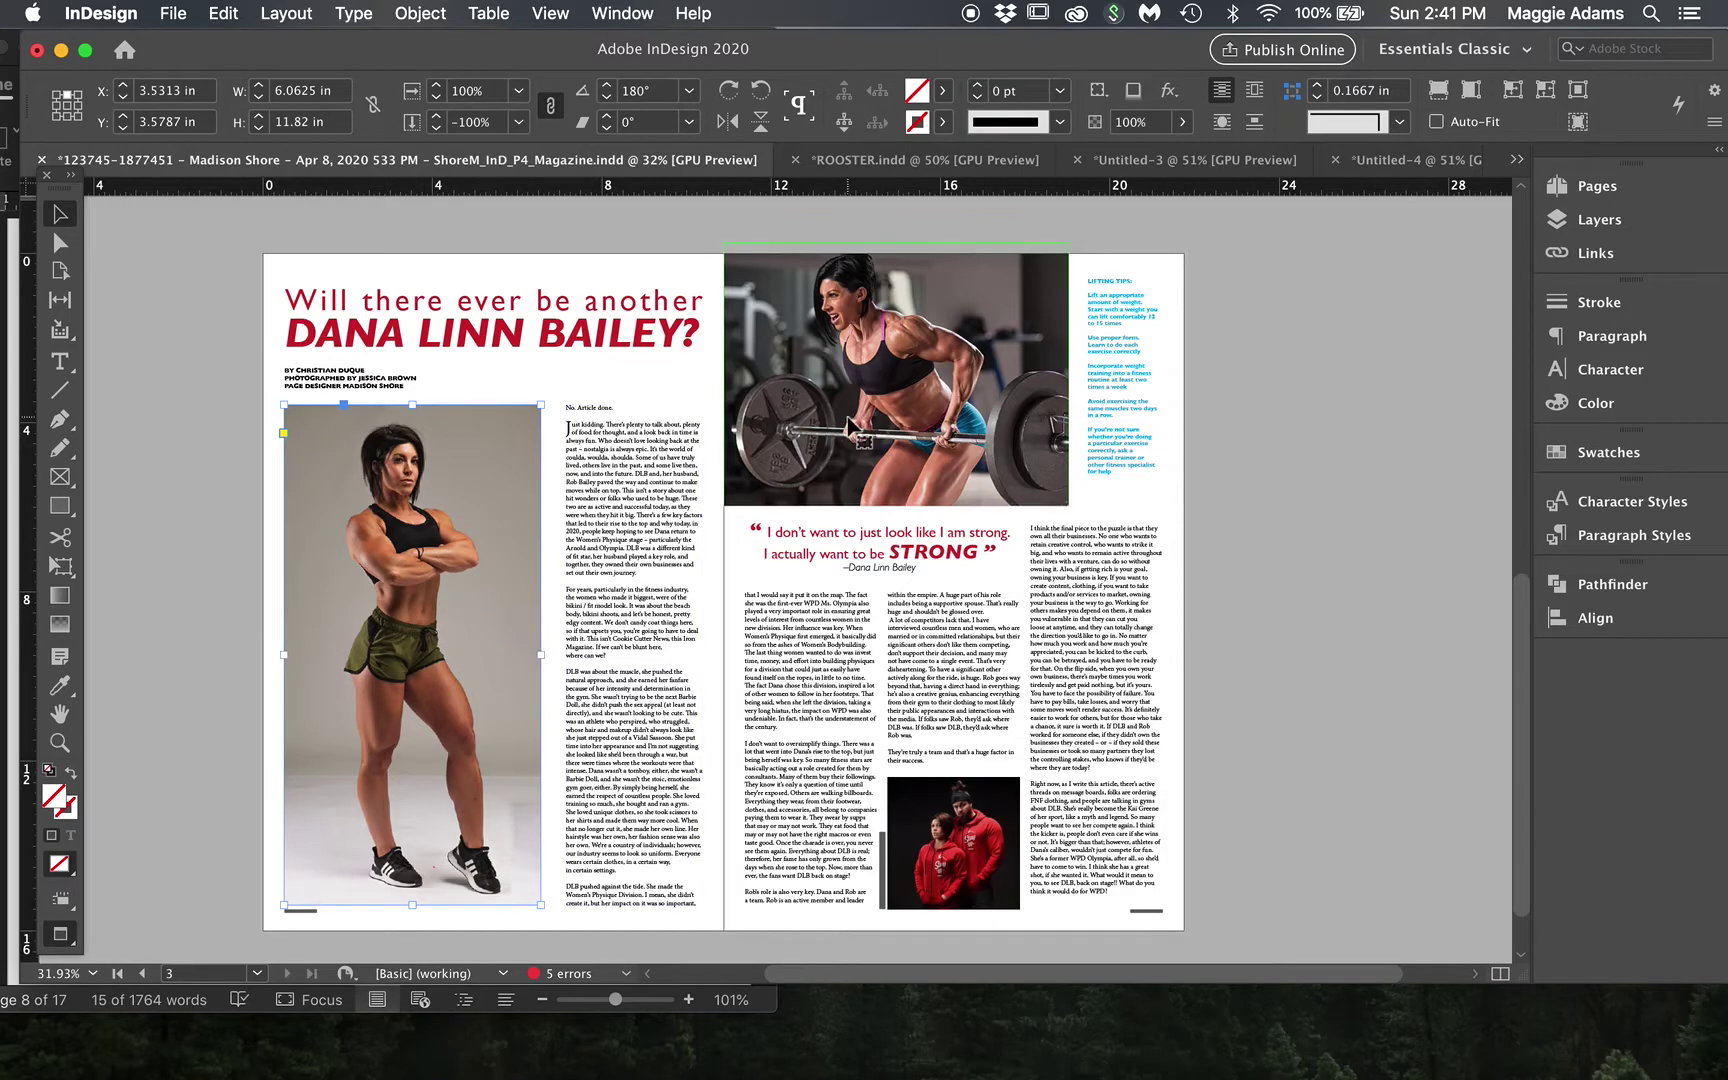
{"action": "left_click", "coordinate": [968, 906]}
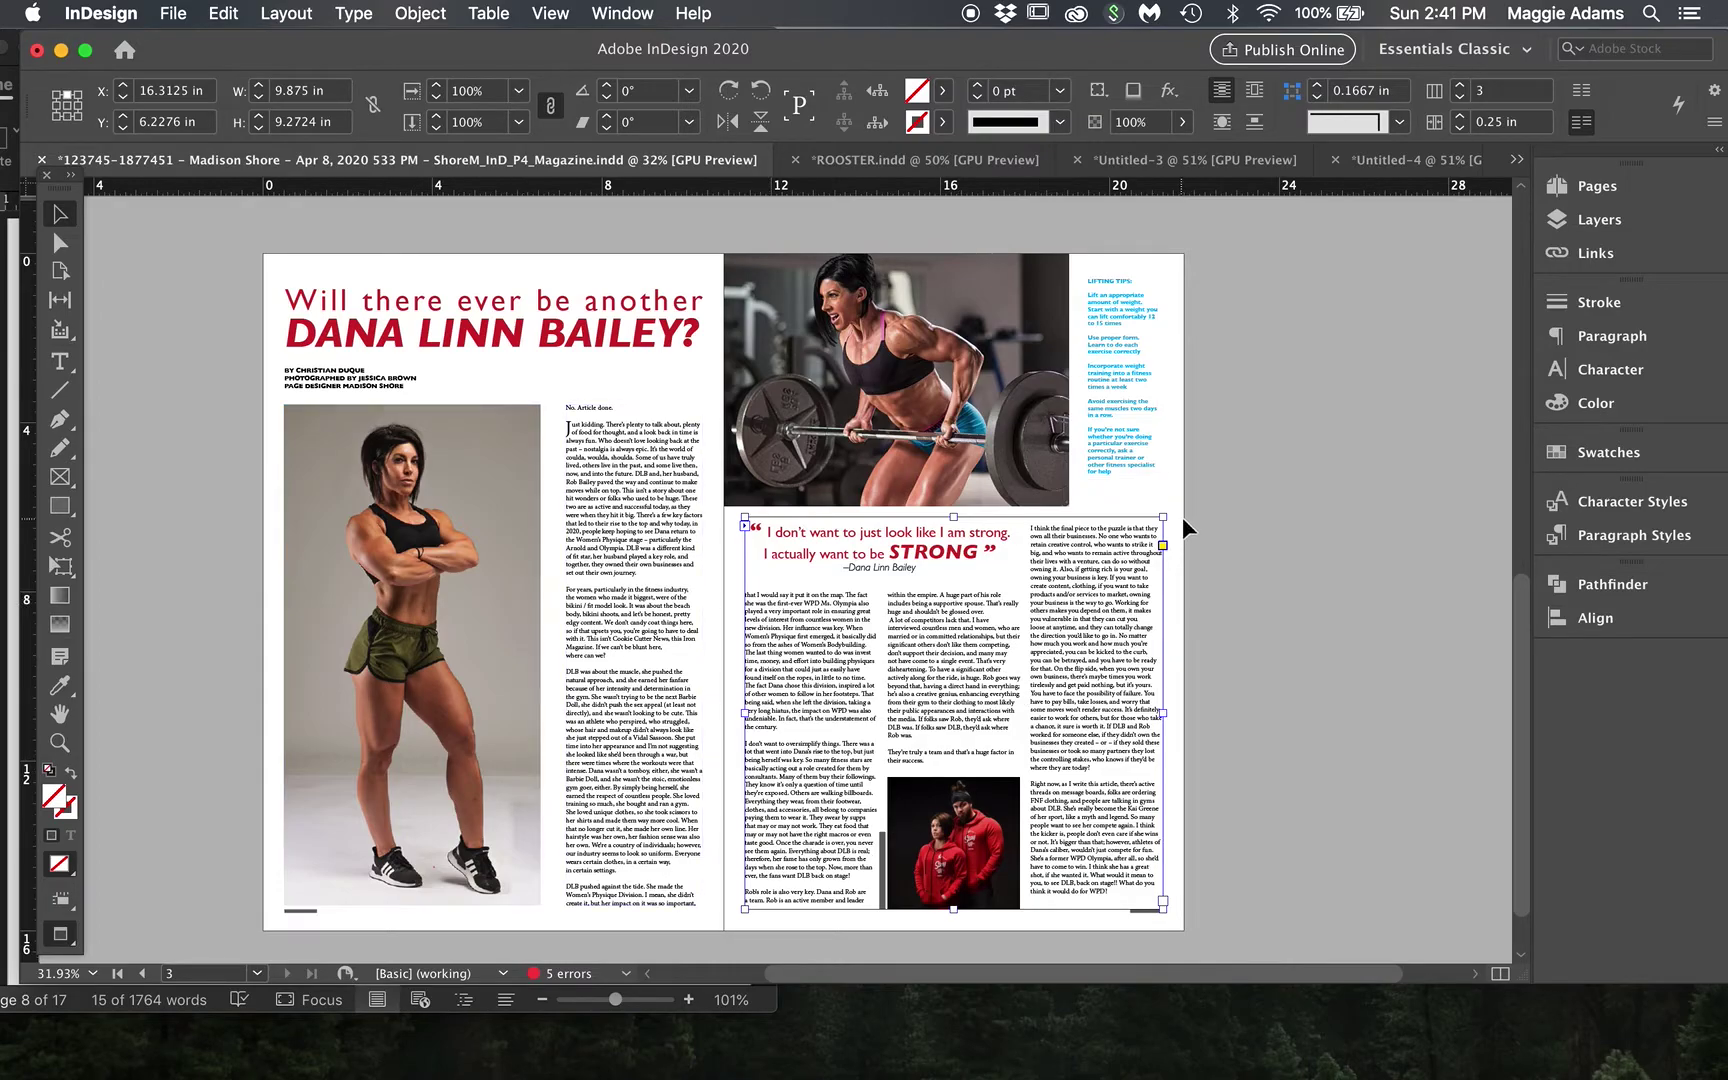
{"action": "left_click", "coordinate": [1233, 477]}
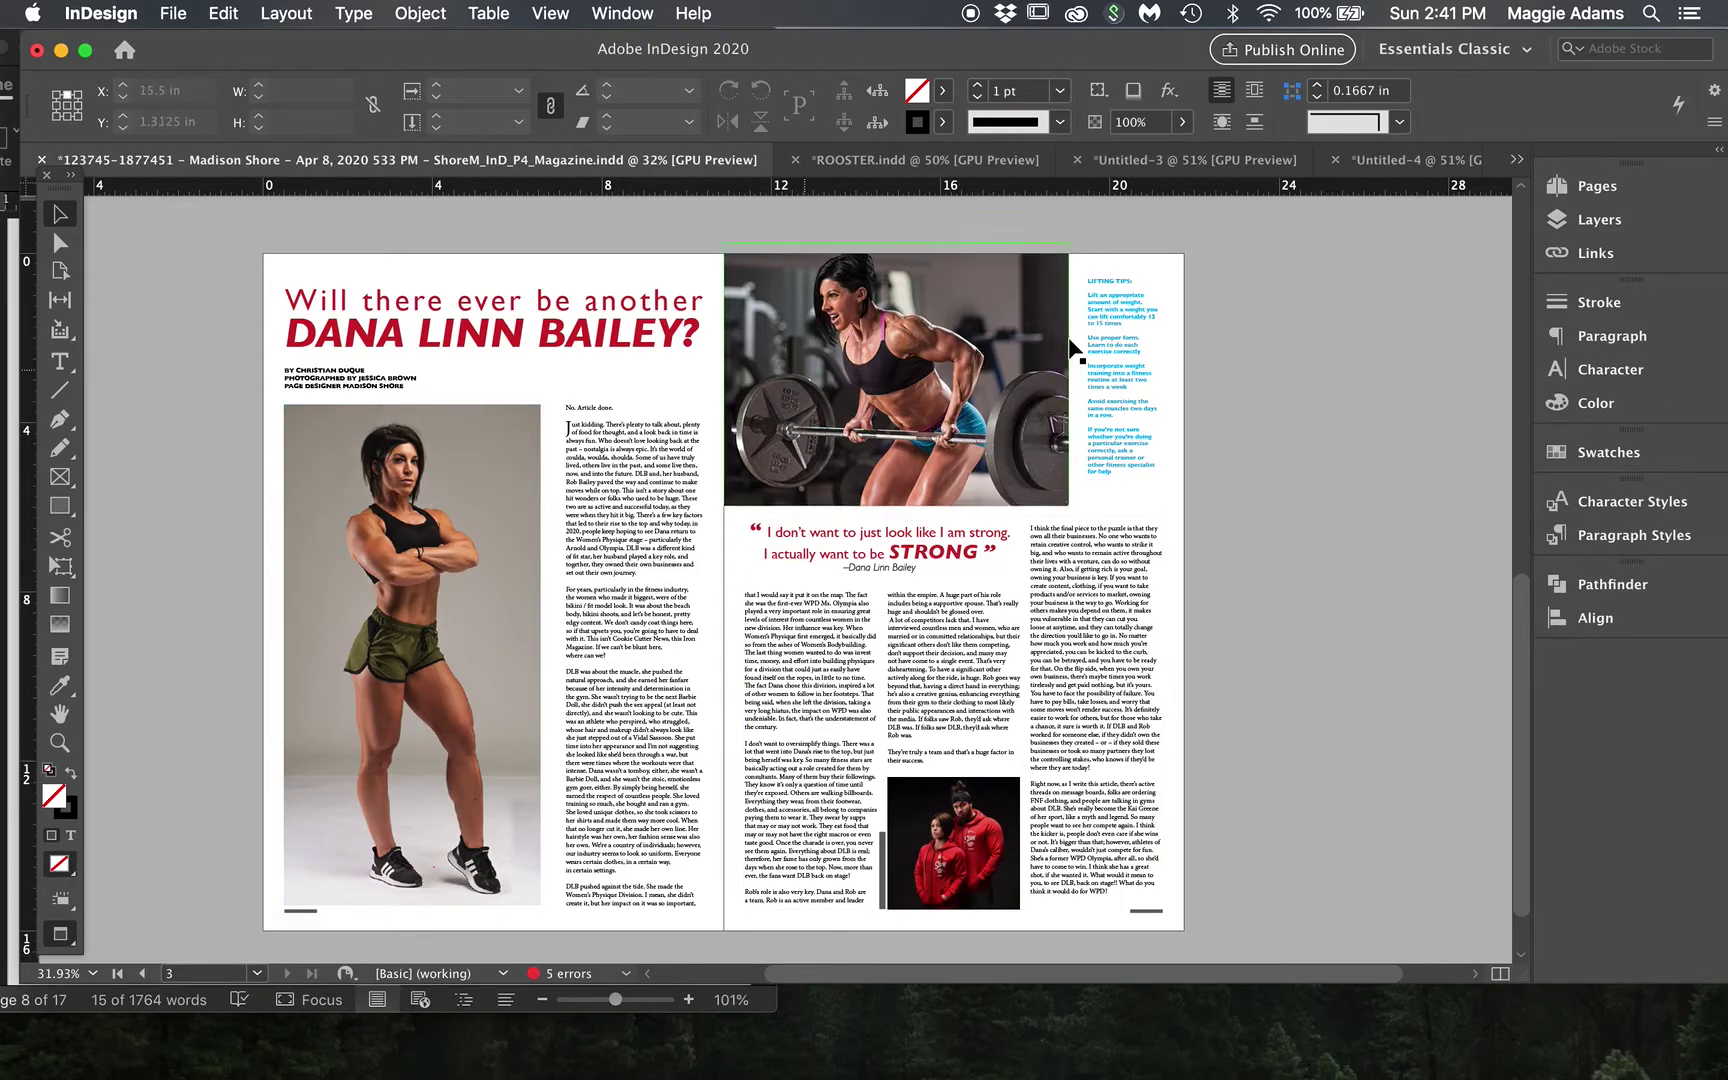
{"action": "triple_click", "coordinate": [1096, 408]}
{"action": "key", "text": "super+a"}
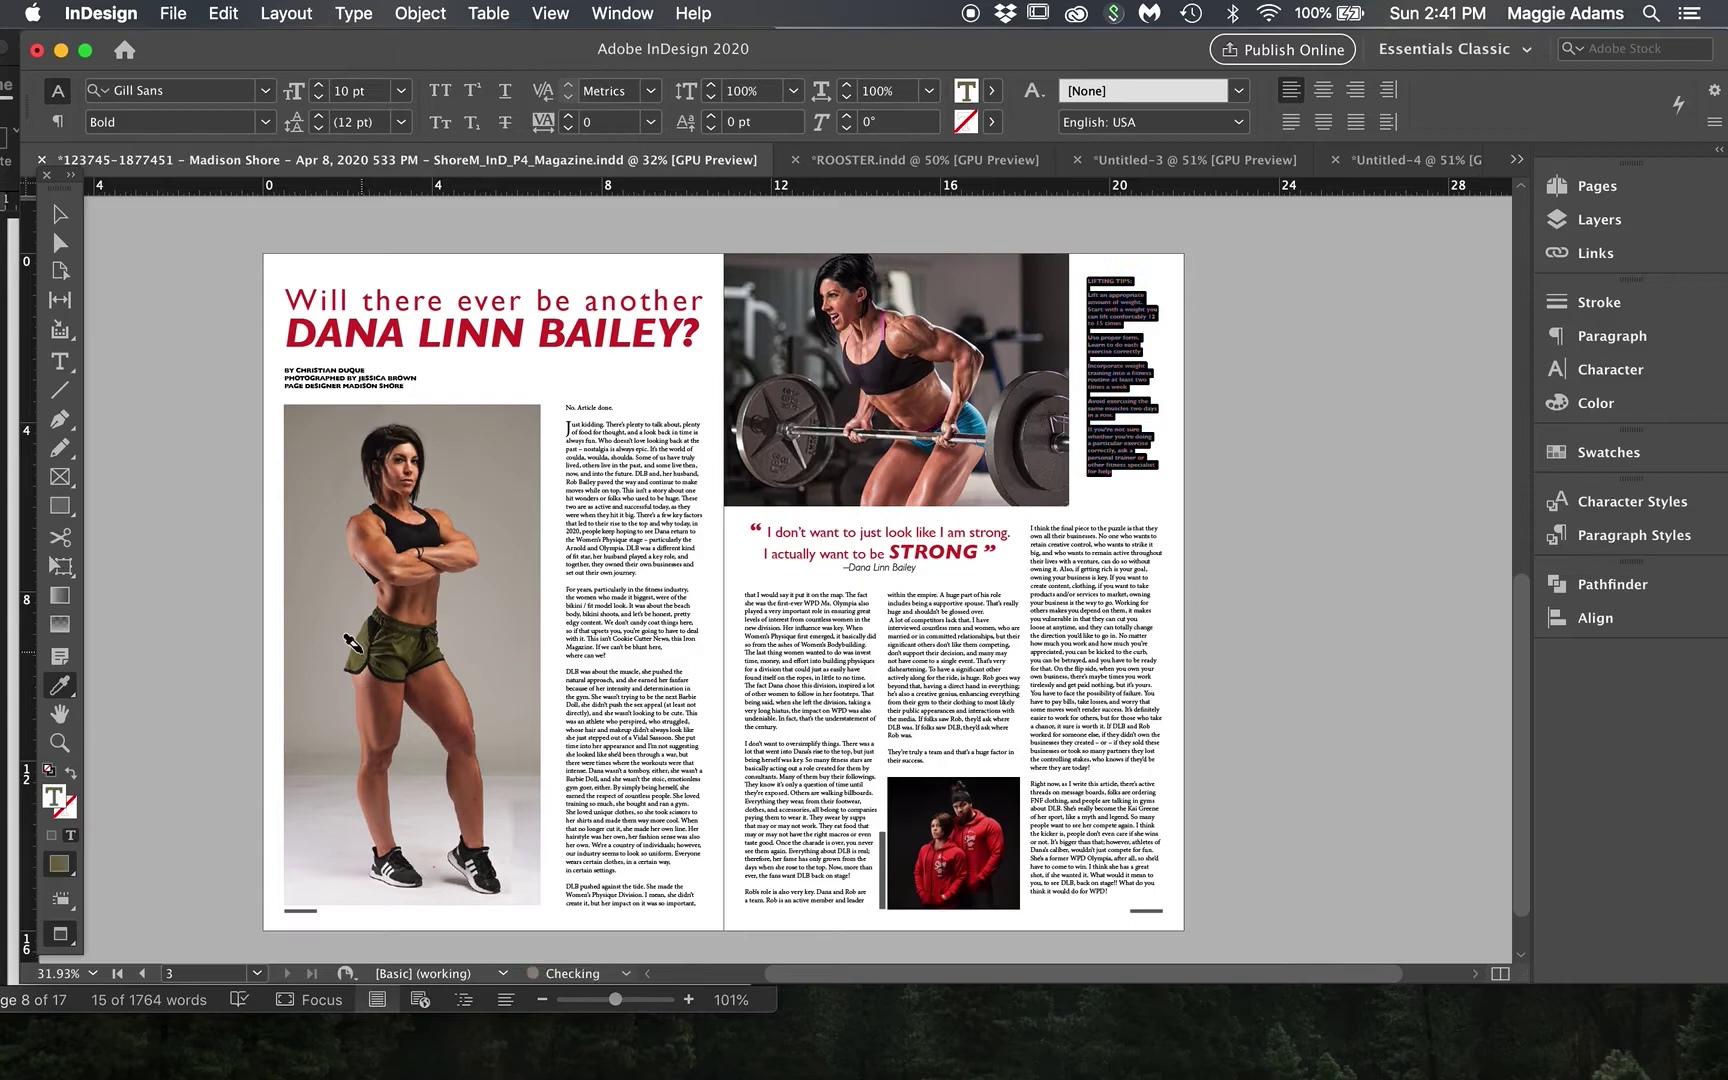
{"action": "left_click", "coordinate": [72, 222]}
{"action": "left_click", "coordinate": [170, 316]}
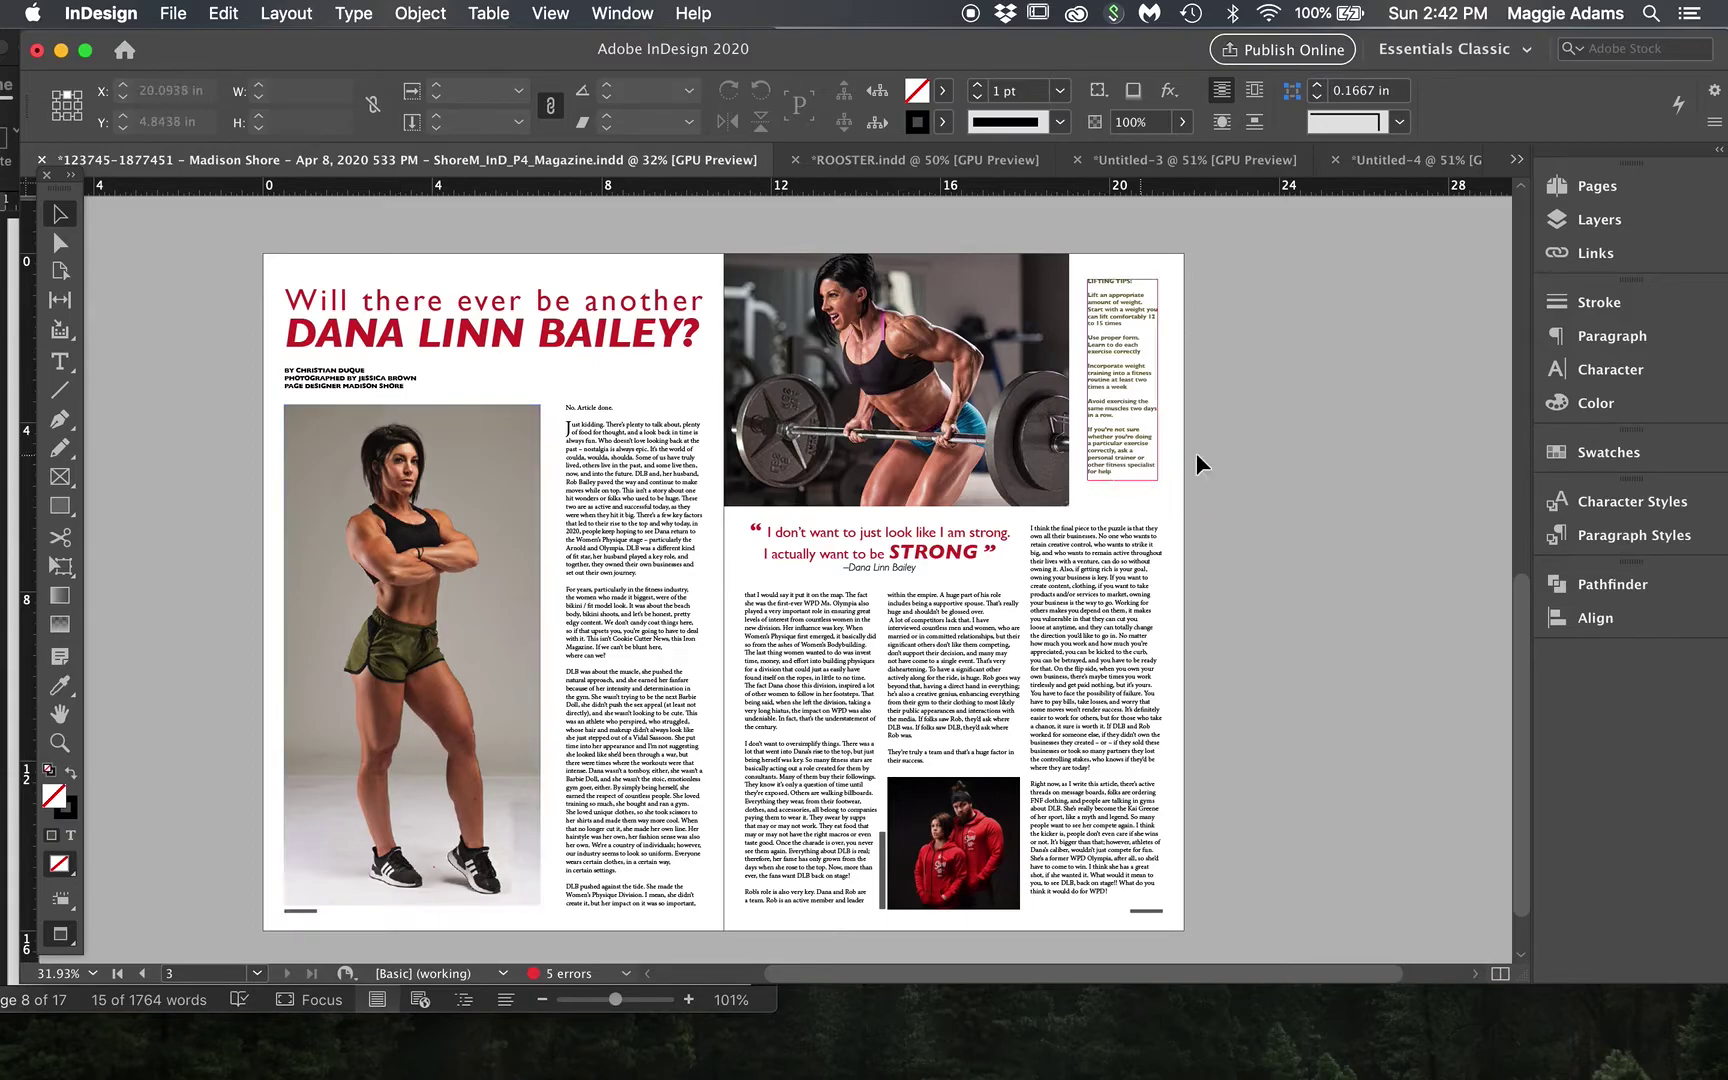
Widen the standing-athlete photo frame slightly and return it to the left page.
{"action": "left_click", "coordinate": [1254, 450]}
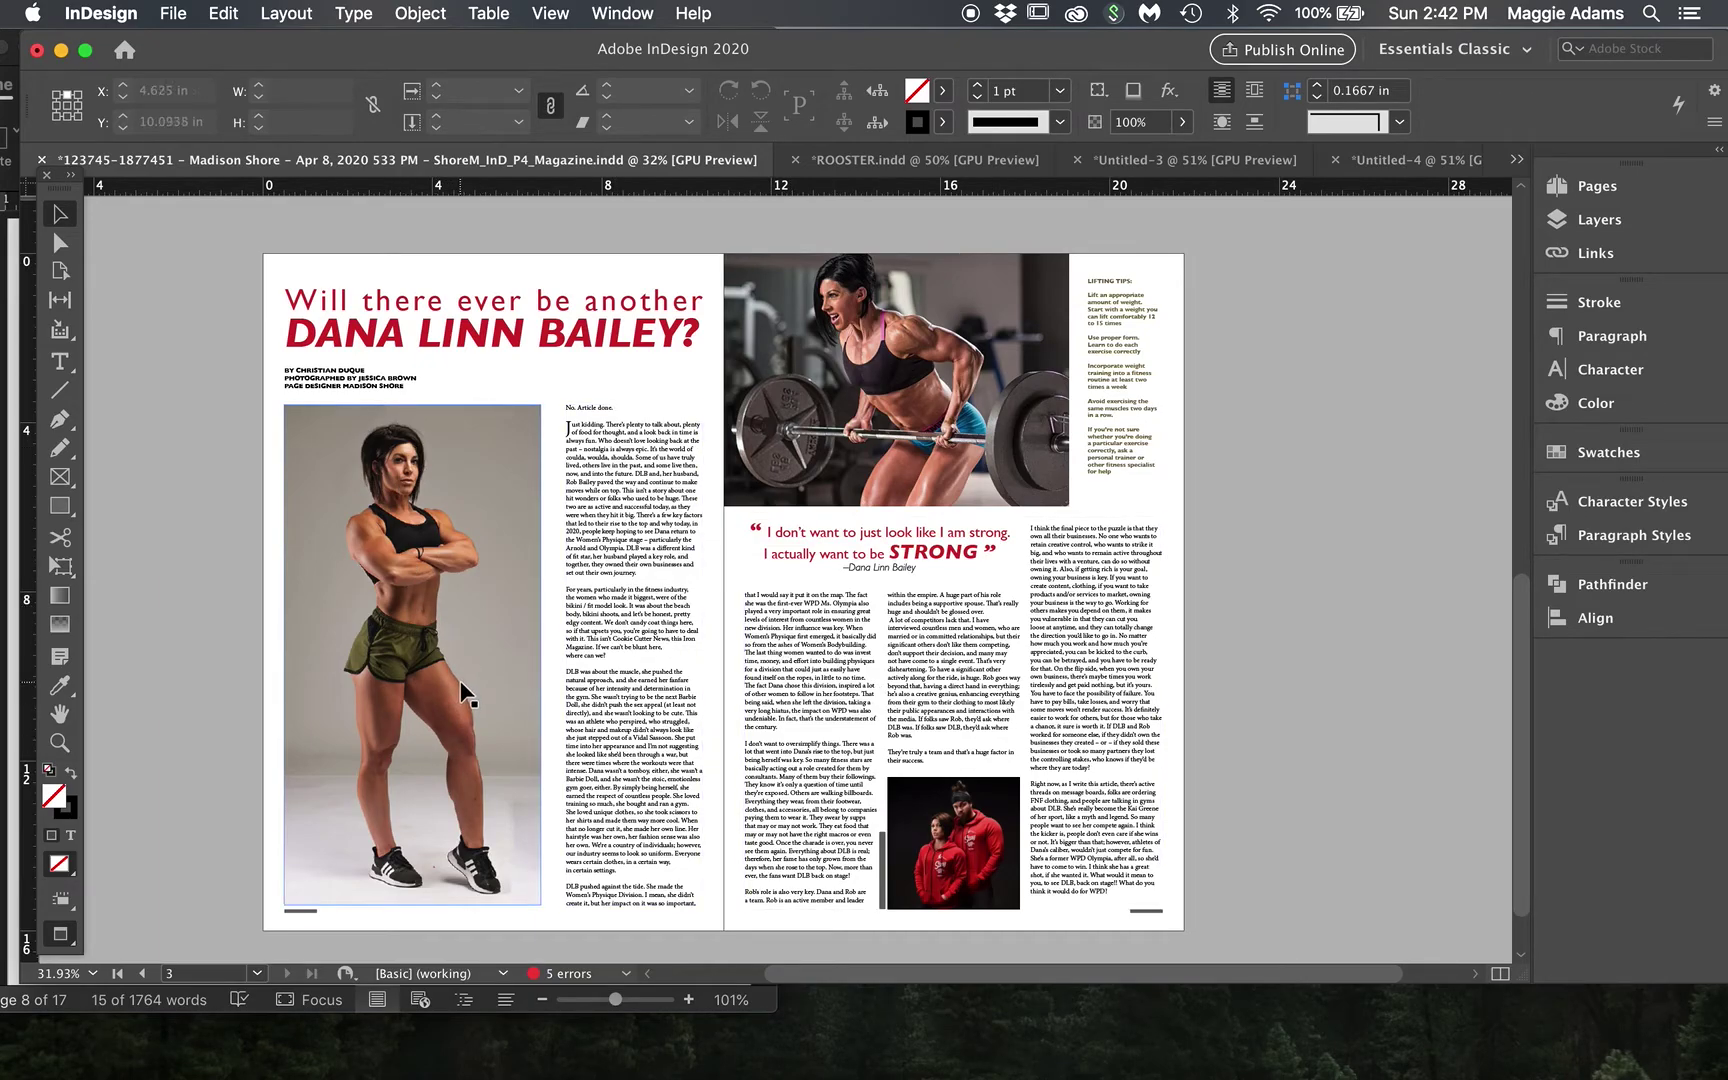
{"action": "left_click_drag", "start_coordinate": [430, 660], "coordinate": [1040, 693]}
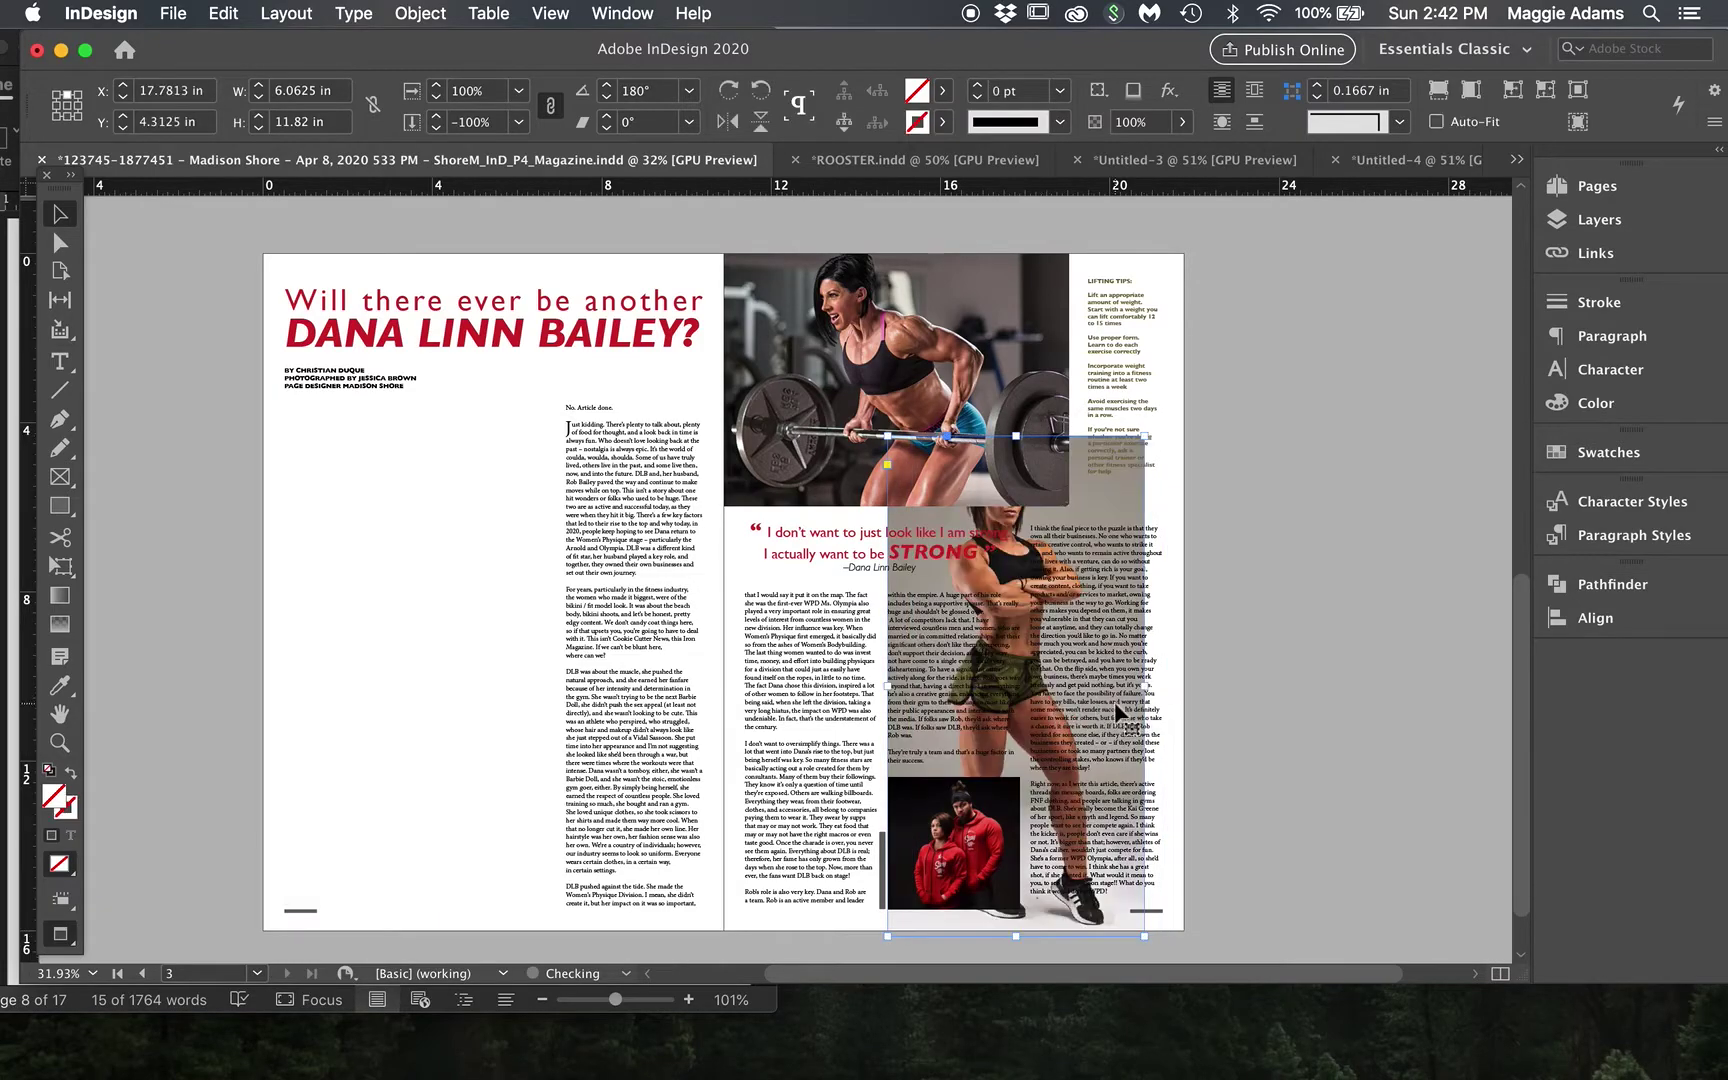
{"action": "left_click_drag", "start_coordinate": [1146, 689], "coordinate": [1157, 688]}
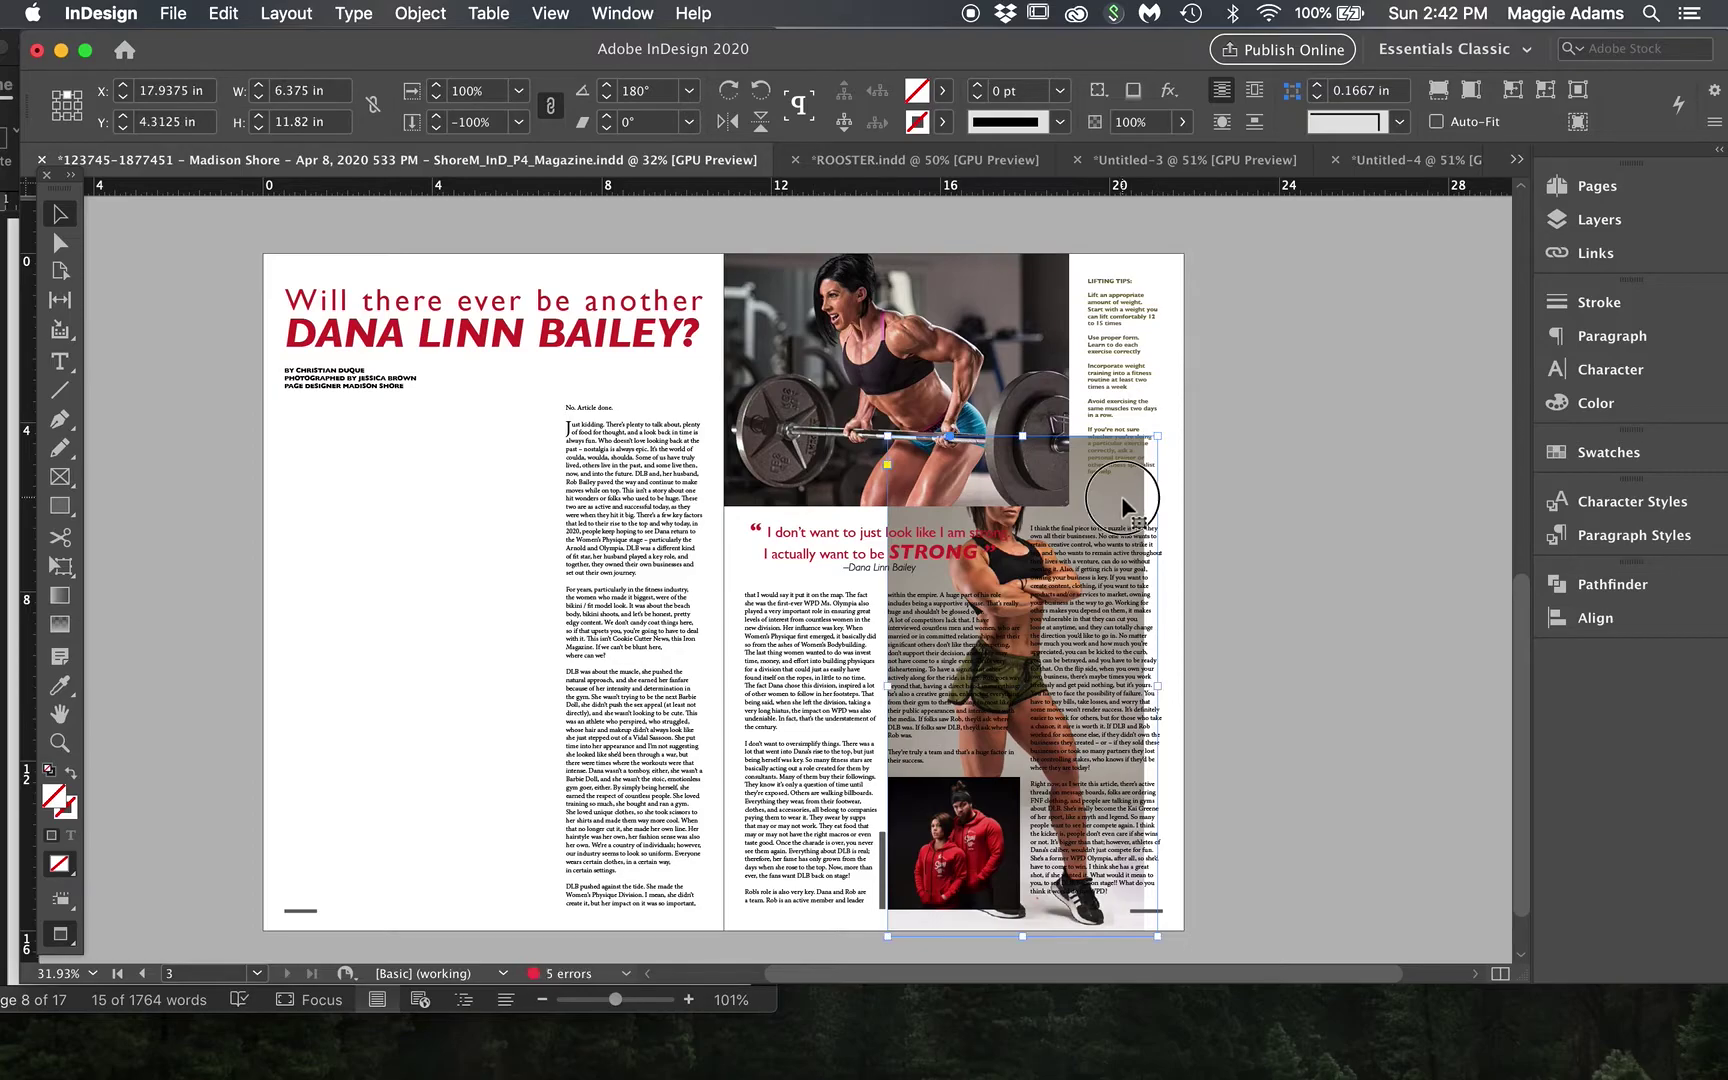
{"action": "left_click_drag", "start_coordinate": [1122, 498], "coordinate": [521, 462]}
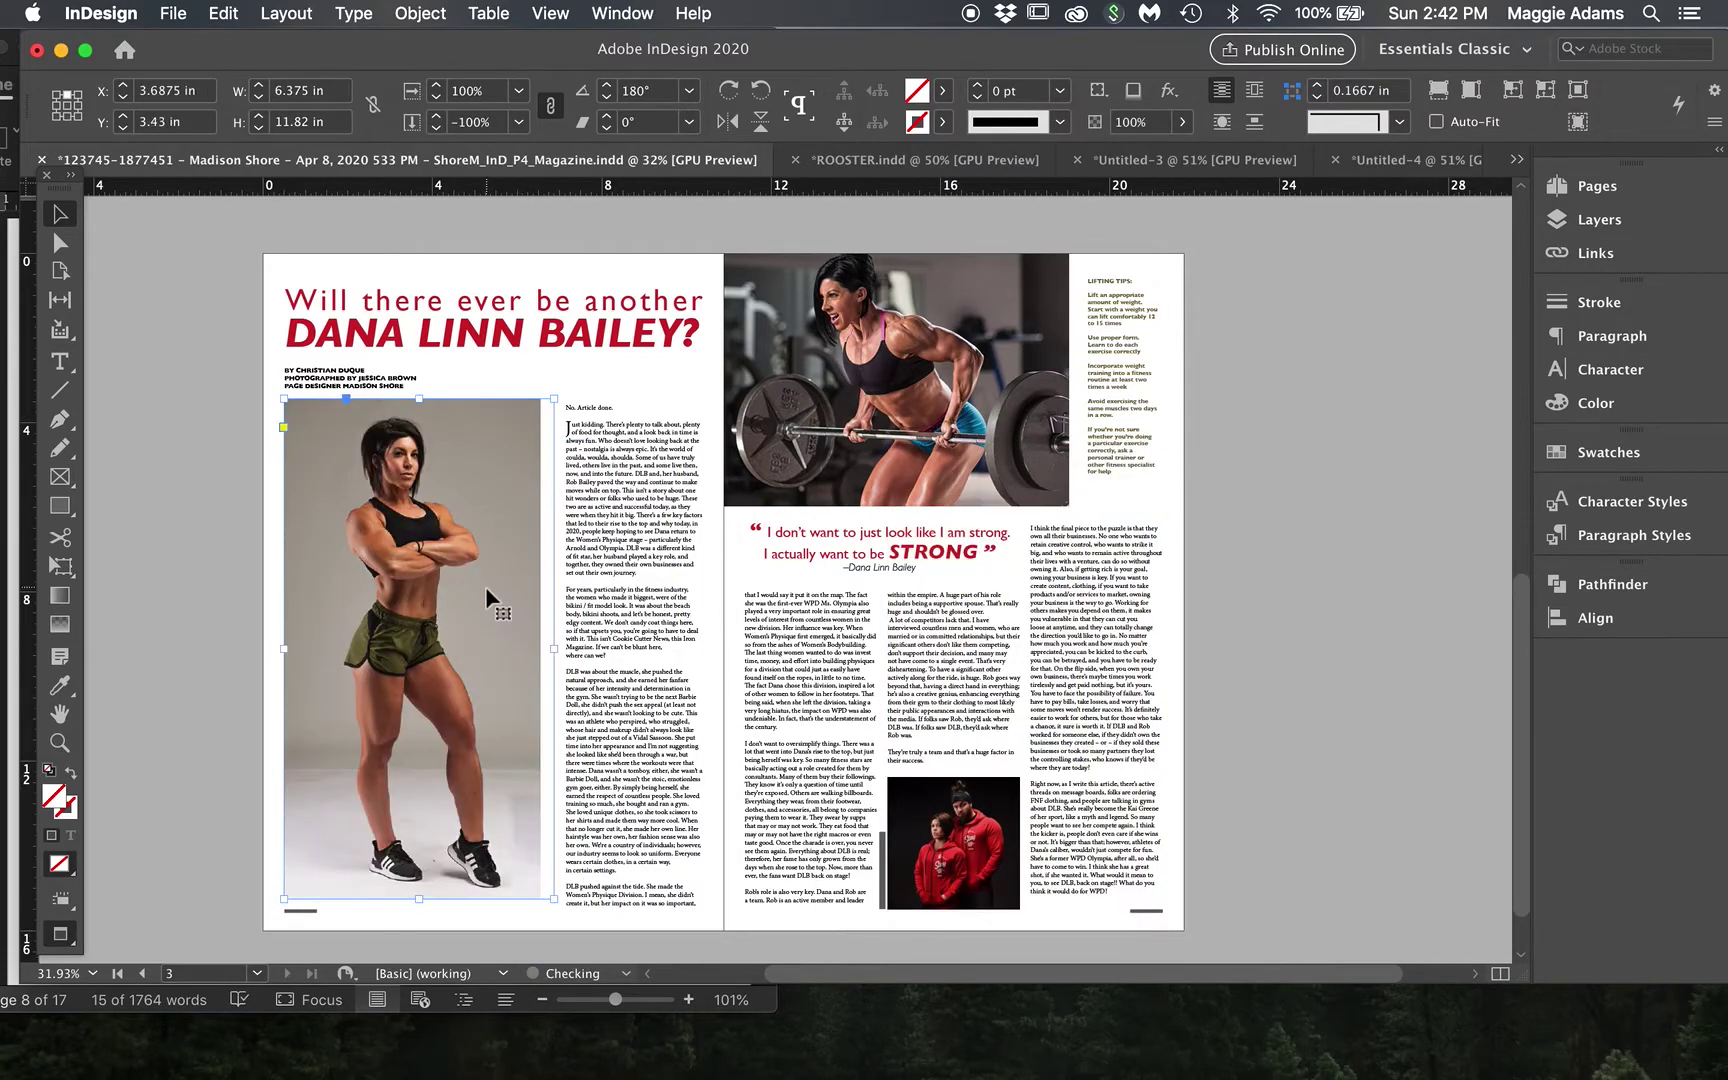
Shift the athlete's image right within its frame and nudge the article text slightly left.
{"action": "left_click", "coordinate": [60, 243]}
{"action": "left_click", "coordinate": [417, 518]}
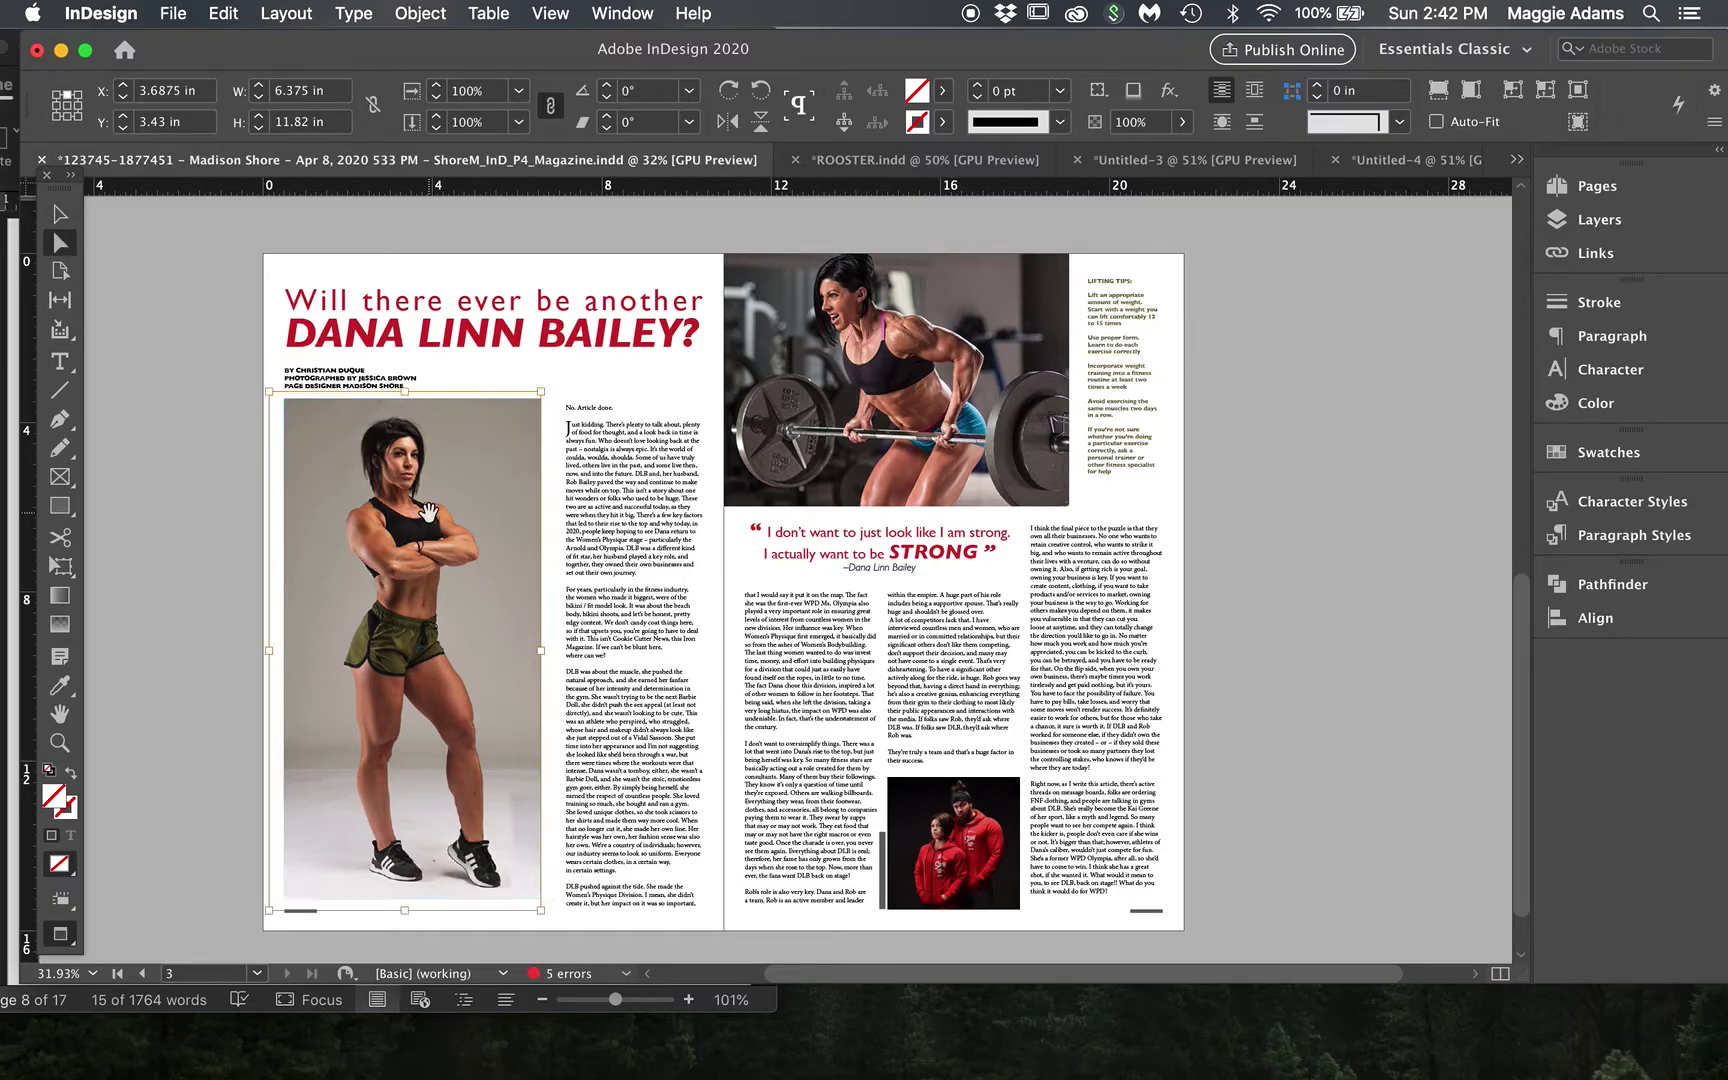
{"action": "left_click_drag", "start_coordinate": [417, 518], "coordinate": [430, 517]}
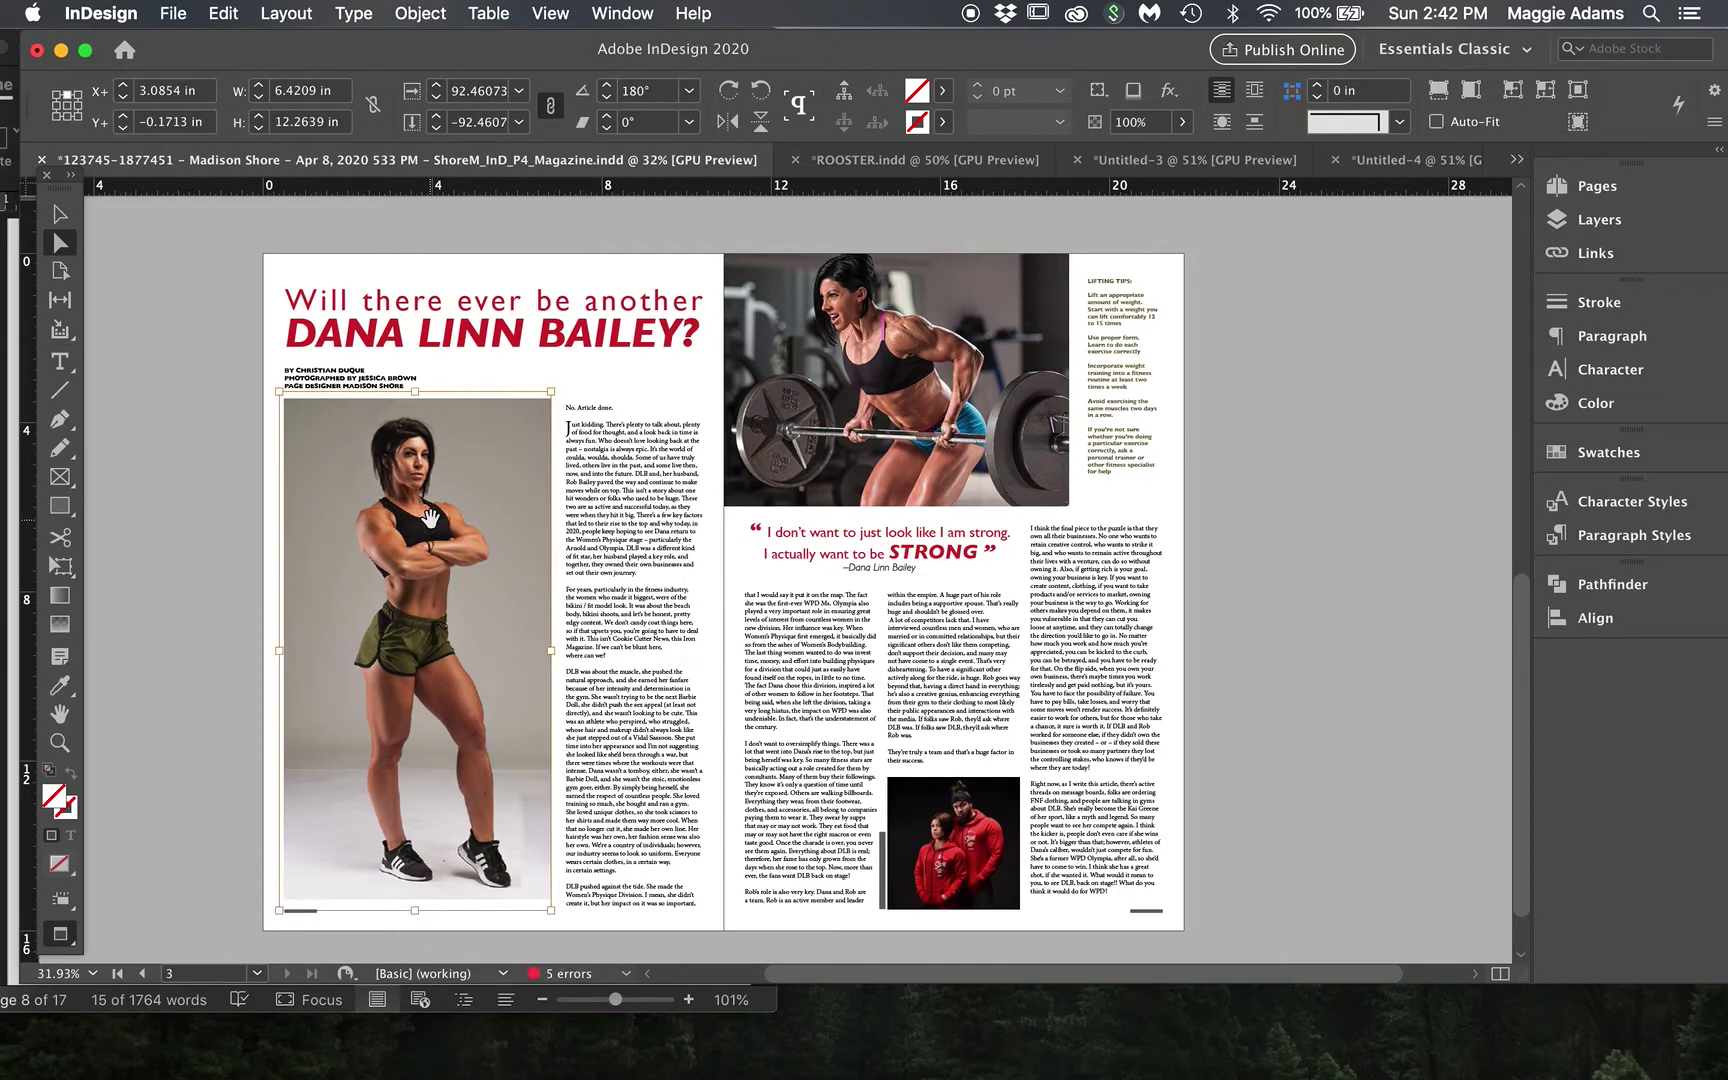
{"action": "left_click", "coordinate": [147, 405]}
{"action": "left_click", "coordinate": [60, 213]}
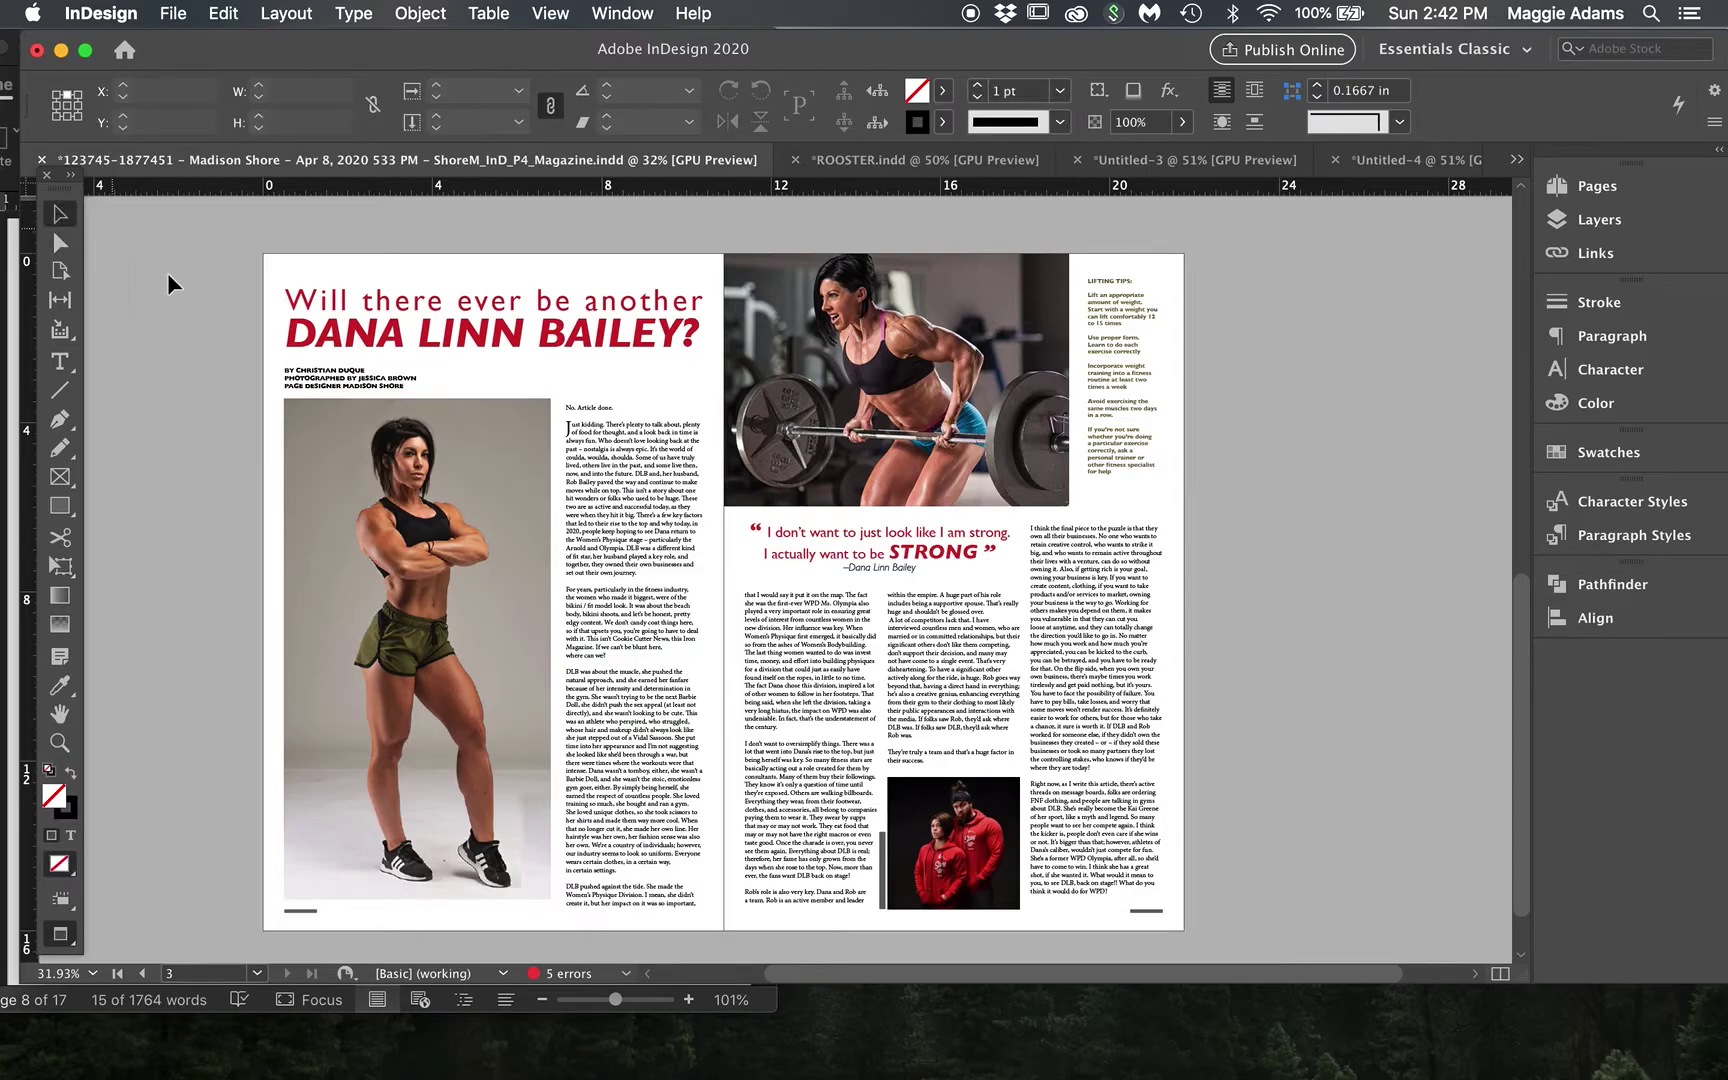
{"action": "left_click", "coordinate": [690, 780]}
{"action": "left_click_drag", "start_coordinate": [690, 780], "coordinate": [688, 781]}
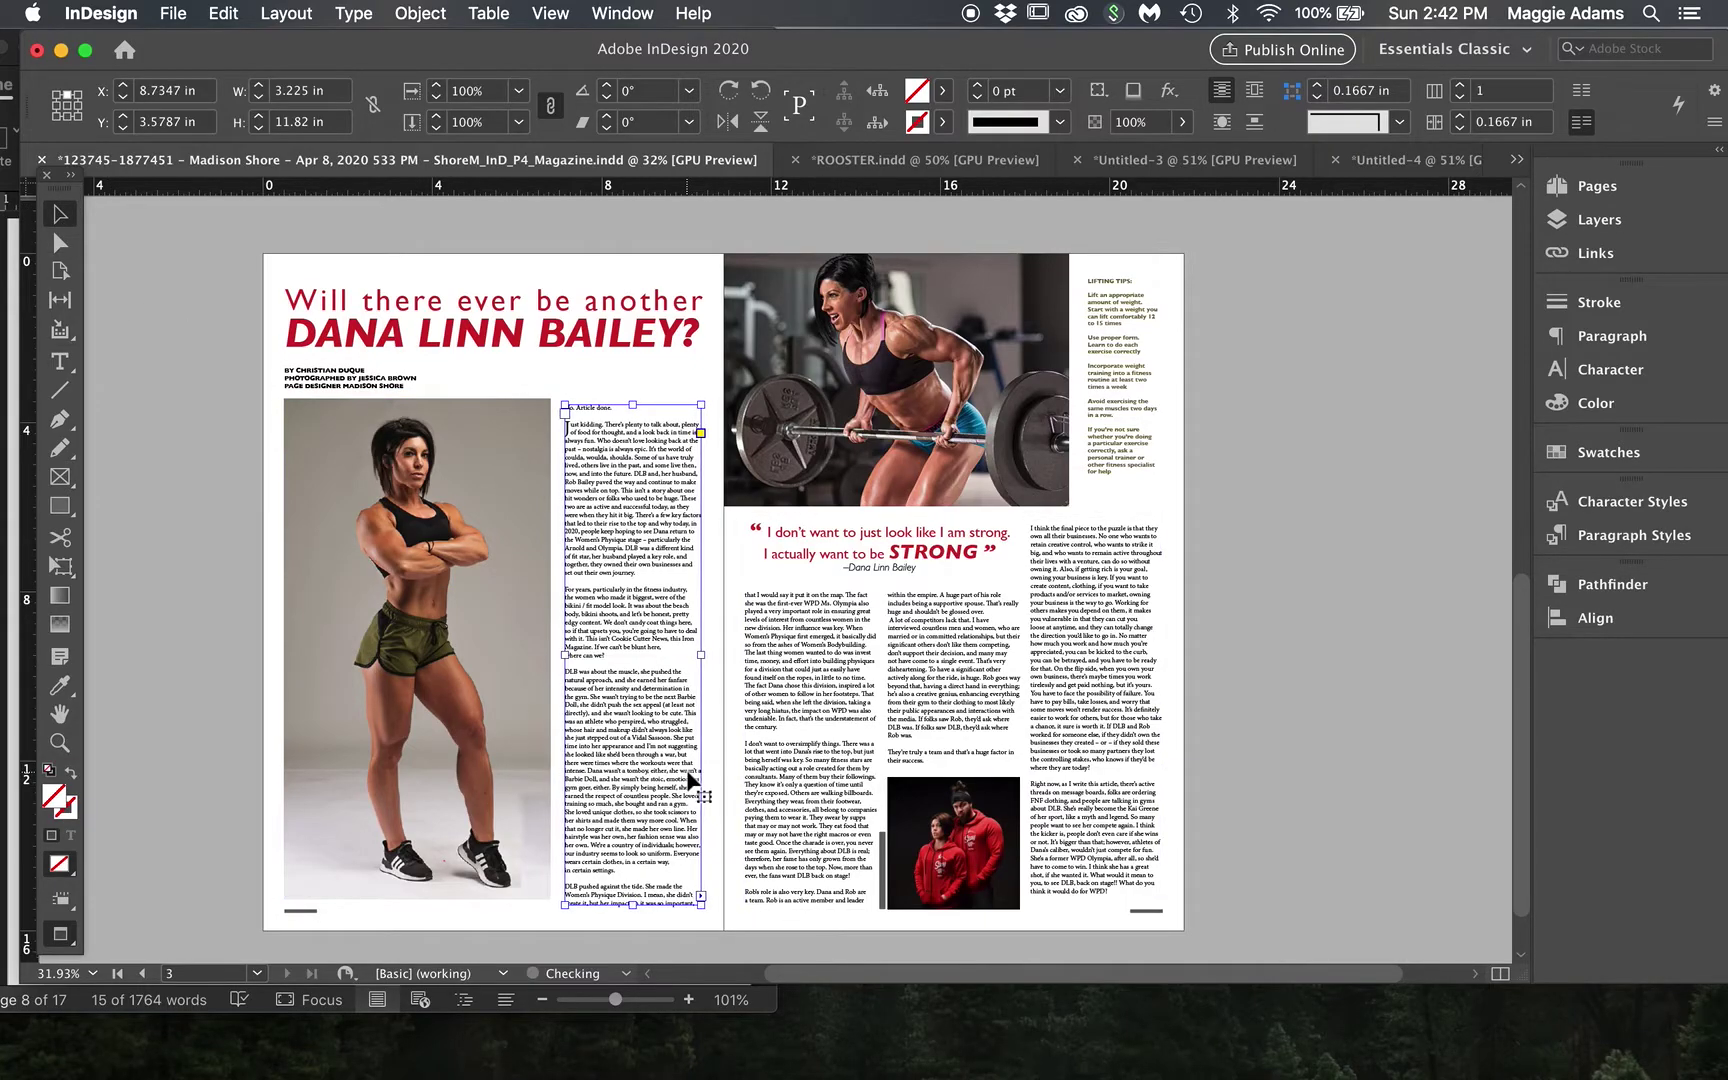
{"action": "left_click", "coordinate": [1240, 661]}
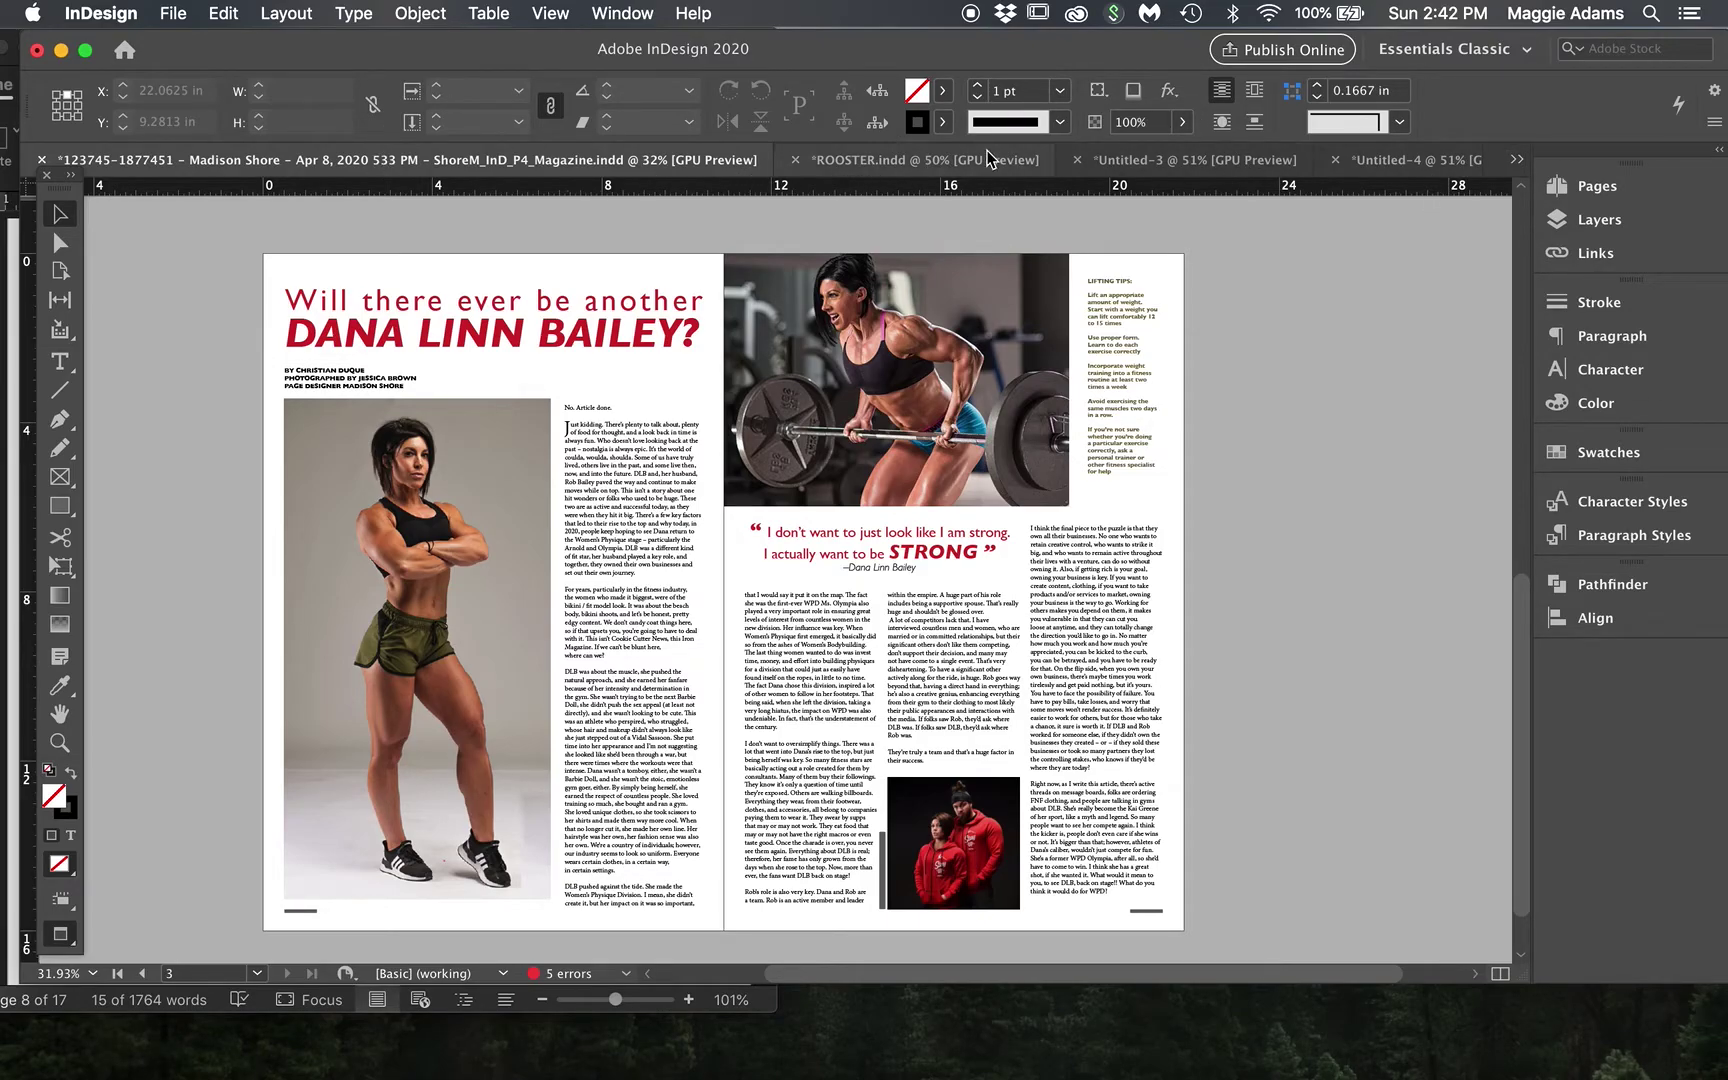
Switch to the odonnella_ind_p4_magazine.indd document from the open-documents list.
{"action": "left_click", "coordinate": [1519, 159]}
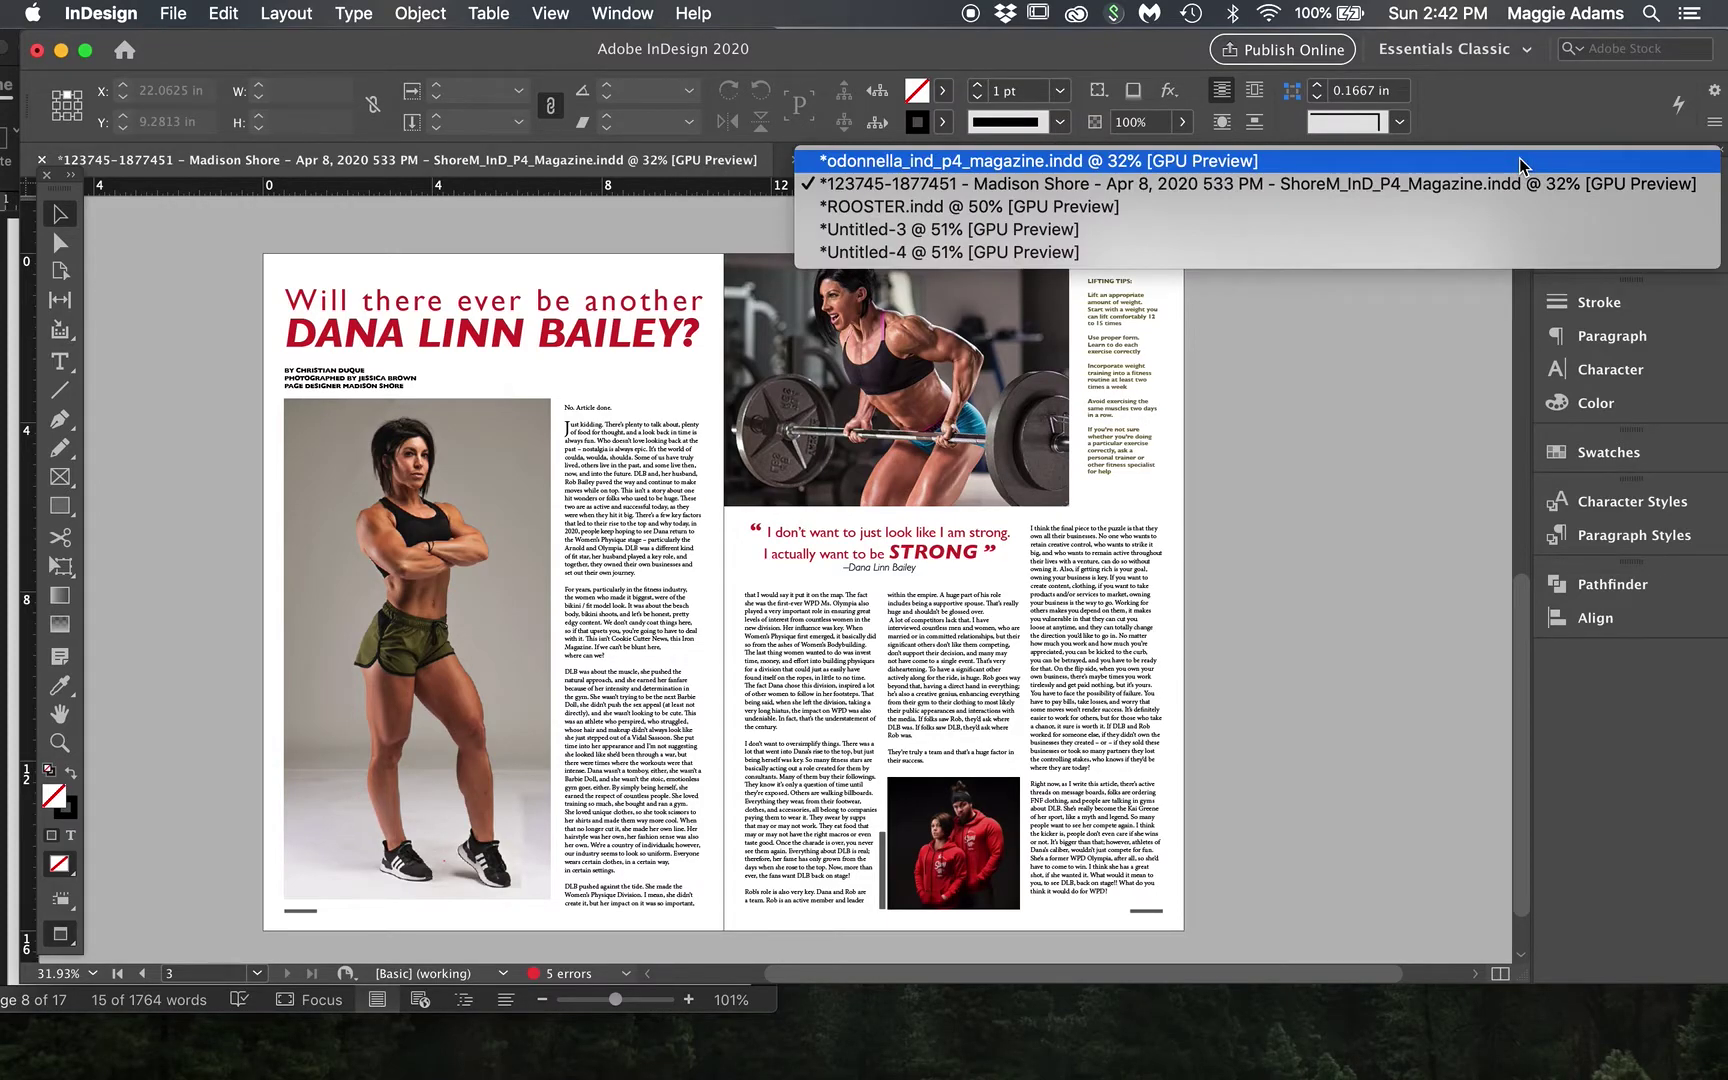
{"action": "left_click", "coordinate": [958, 161]}
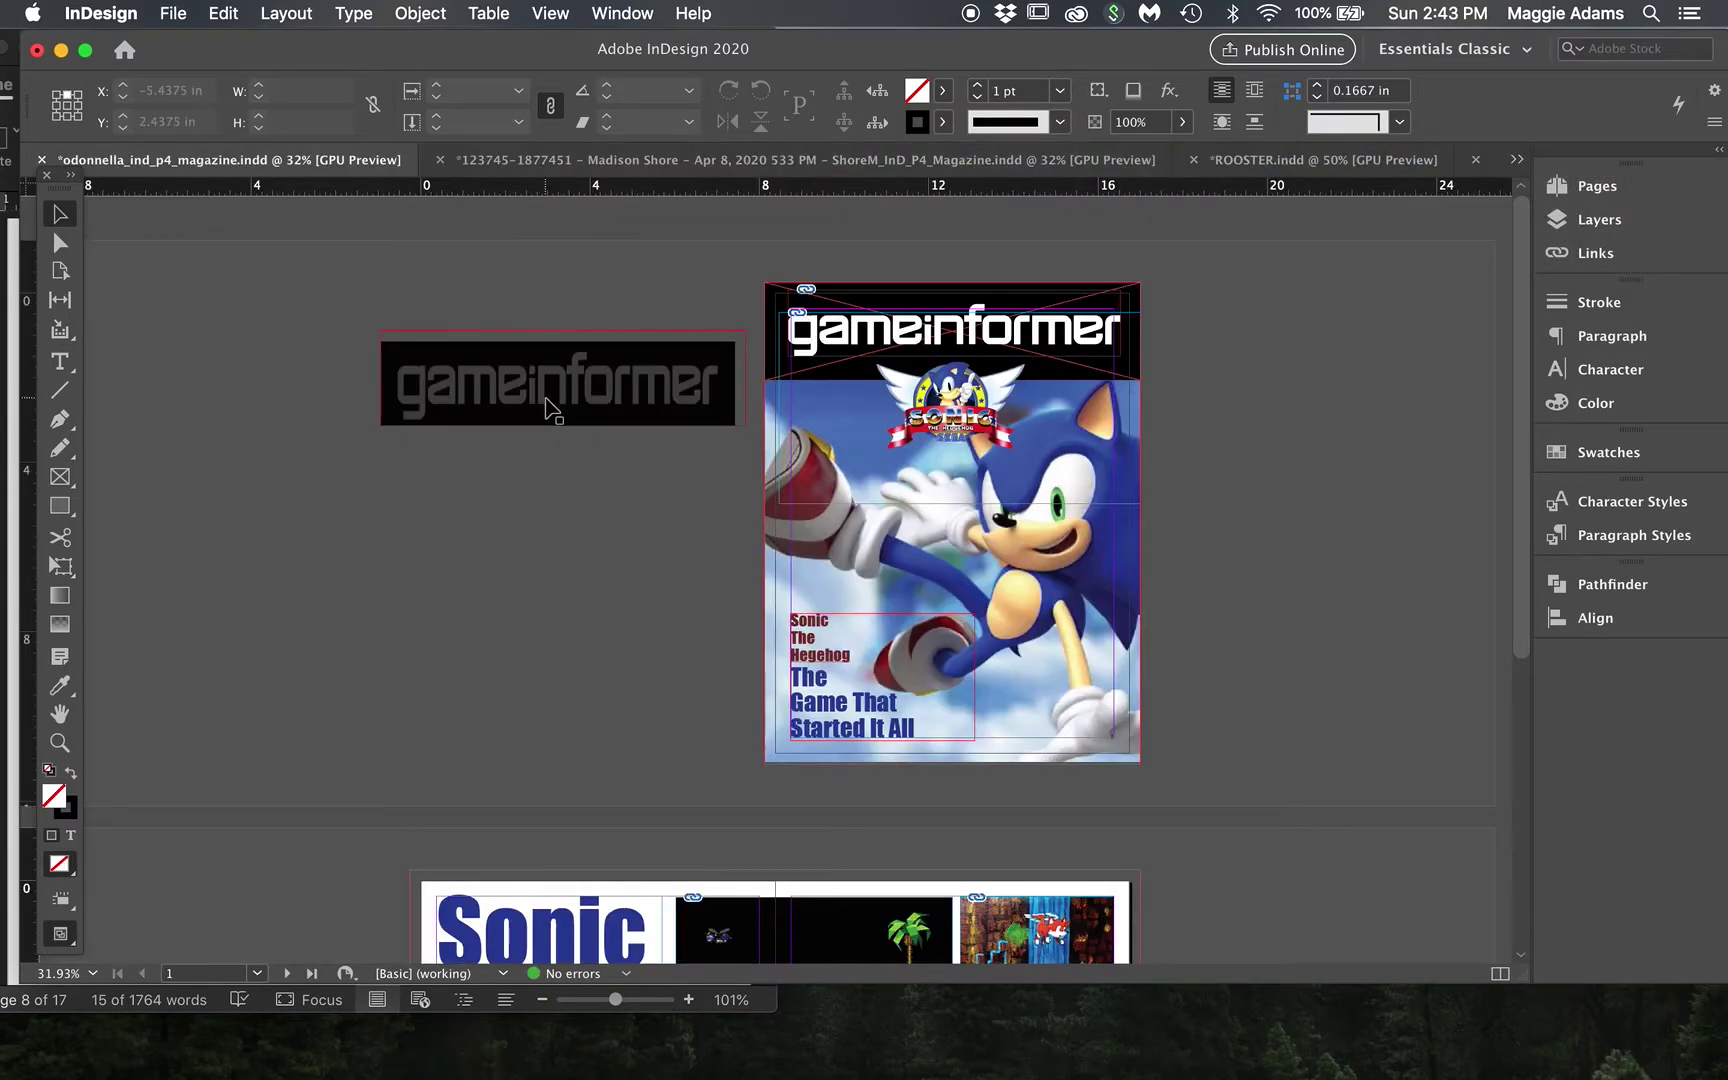
{"action": "scroll", "coordinate": [552, 405], "scroll_direction": "down", "scroll_amount": 1}
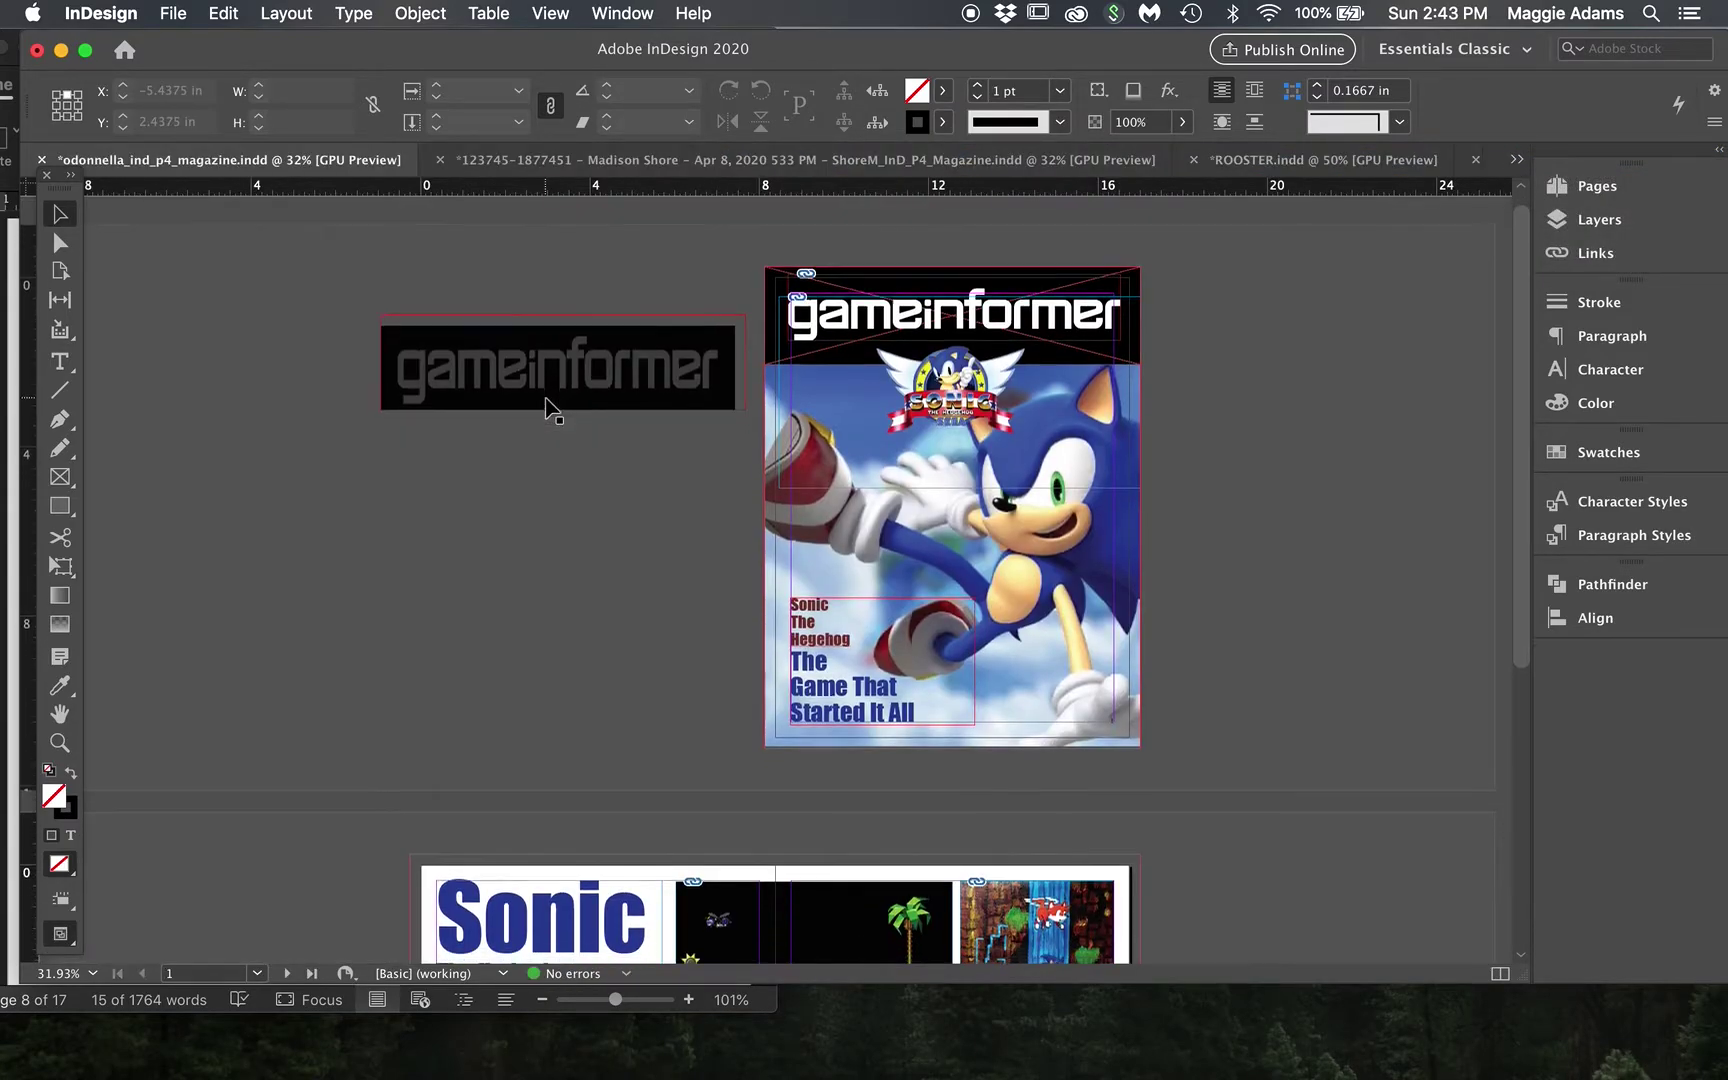
Set the screen mode to Preview and scroll down to the Sonic pages.
{"action": "left_click", "coordinate": [60, 933]}
{"action": "left_click", "coordinate": [174, 803]}
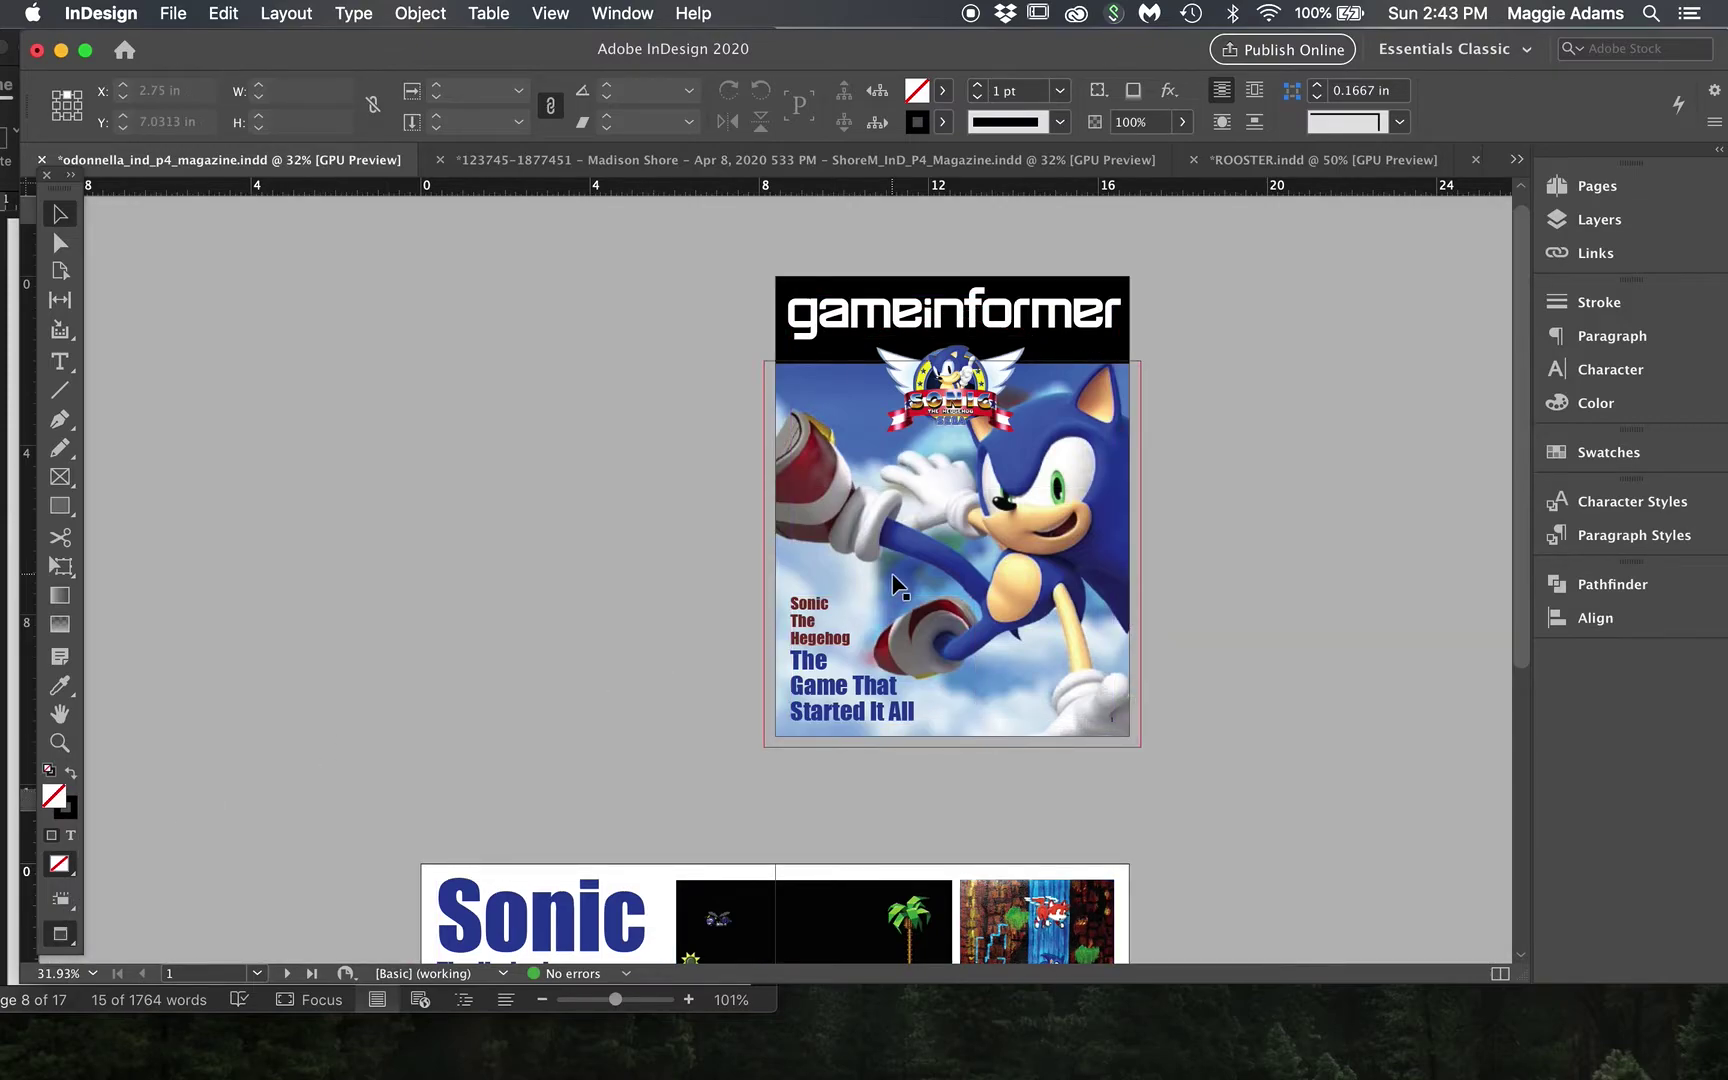
{"action": "scroll", "coordinate": [897, 585], "scroll_direction": "down", "scroll_amount": 4}
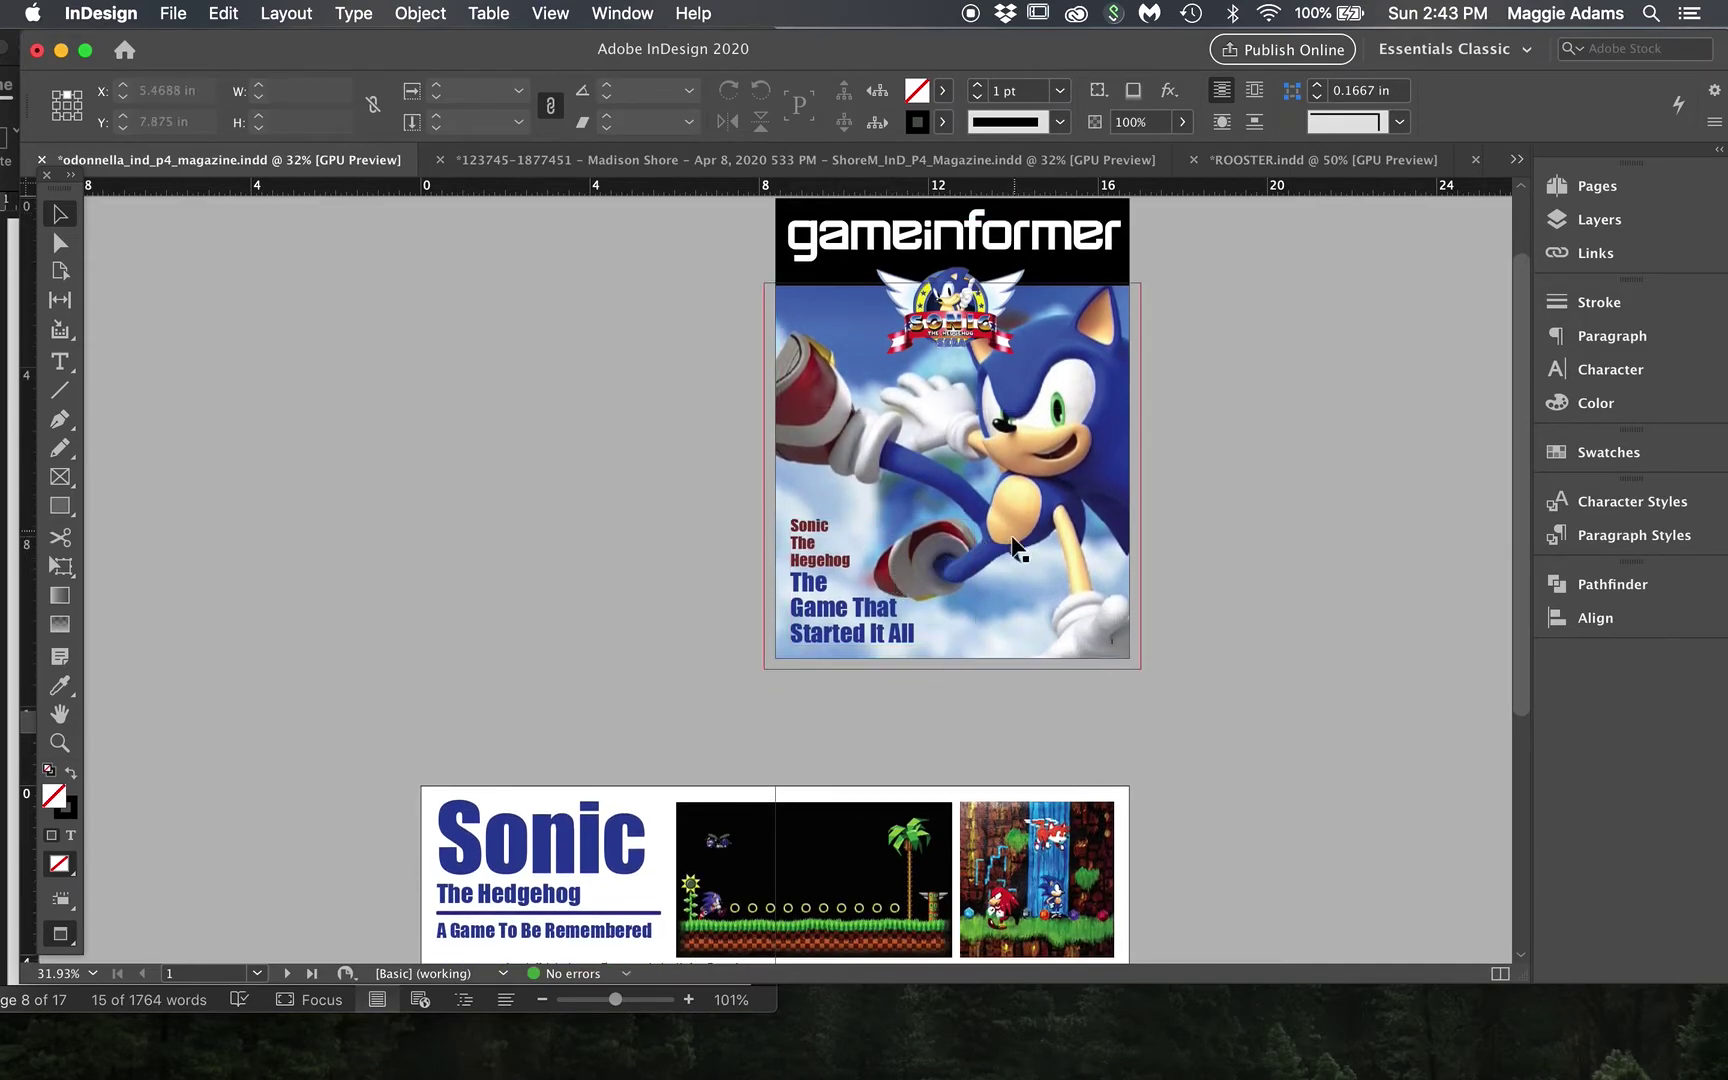
{"action": "scroll", "coordinate": [1011, 540], "scroll_direction": "down", "scroll_amount": 10}
{"action": "scroll", "coordinate": [1013, 545], "scroll_direction": "down", "scroll_amount": 3}
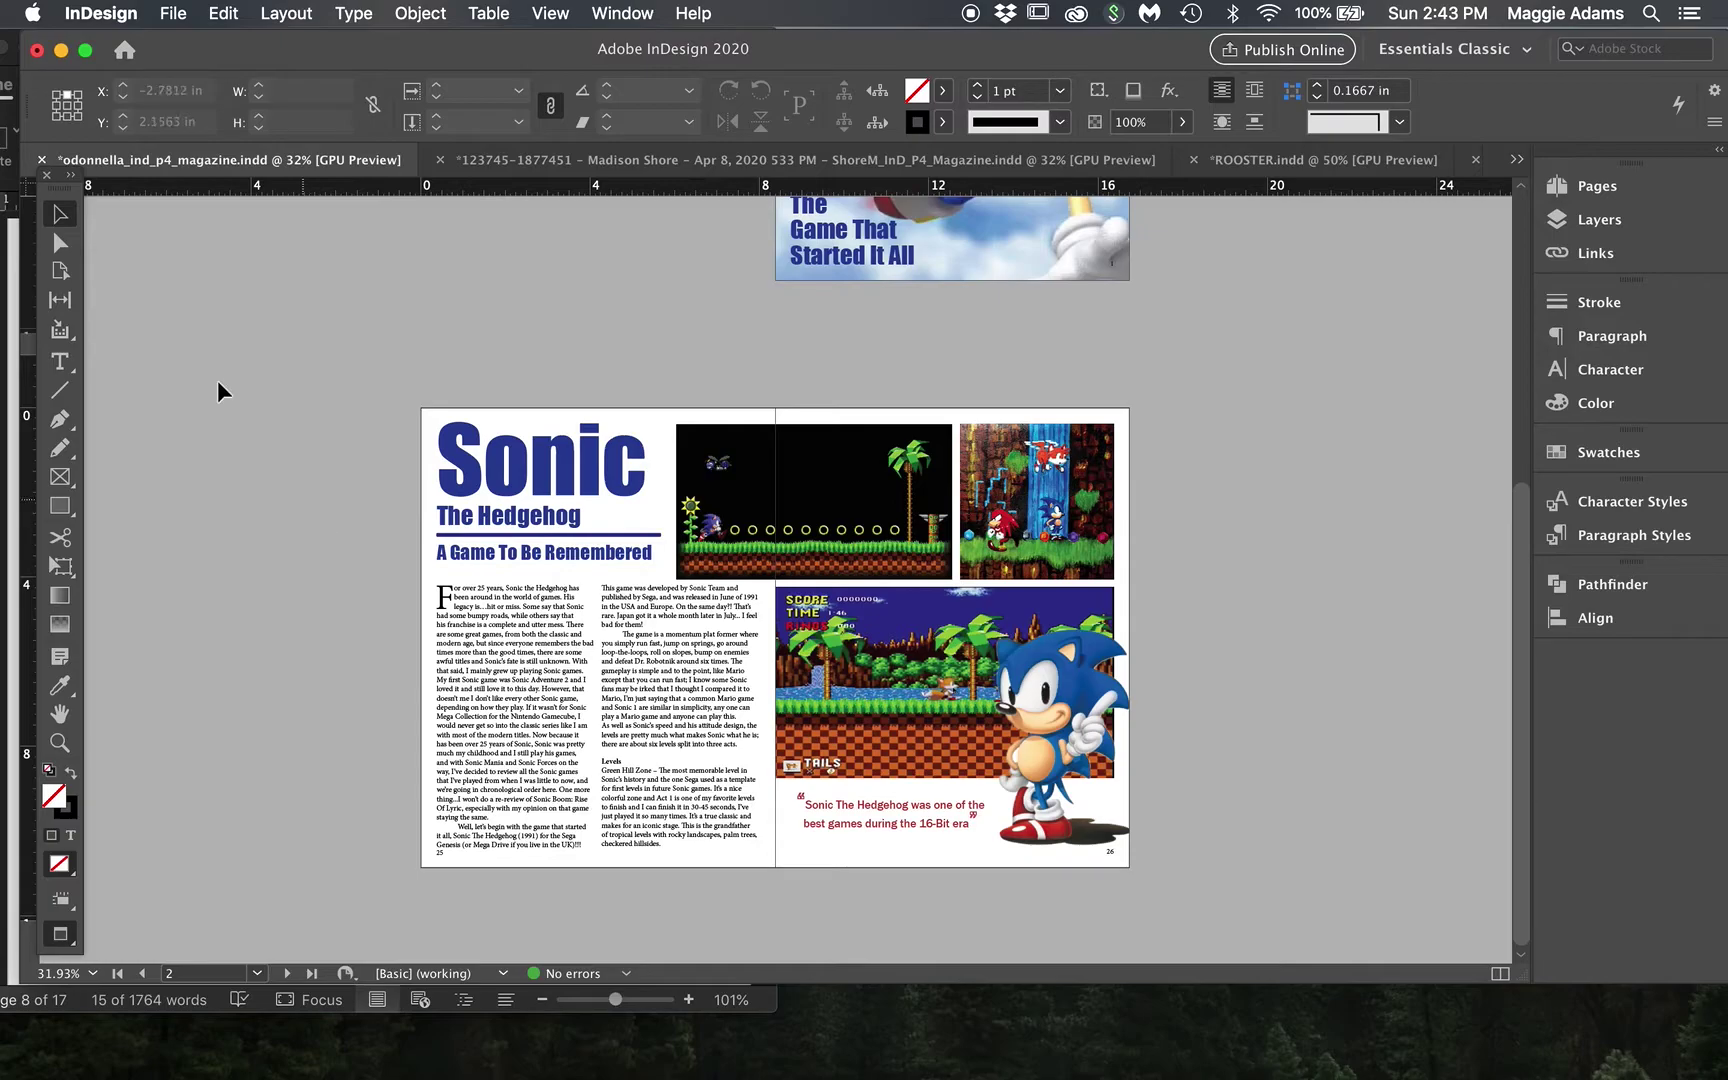
Zoom the Sonic The Hedgehog spread to 50% and position it to fill the window.
{"action": "left_click", "coordinate": [60, 742]}
{"action": "left_click", "coordinate": [939, 781]}
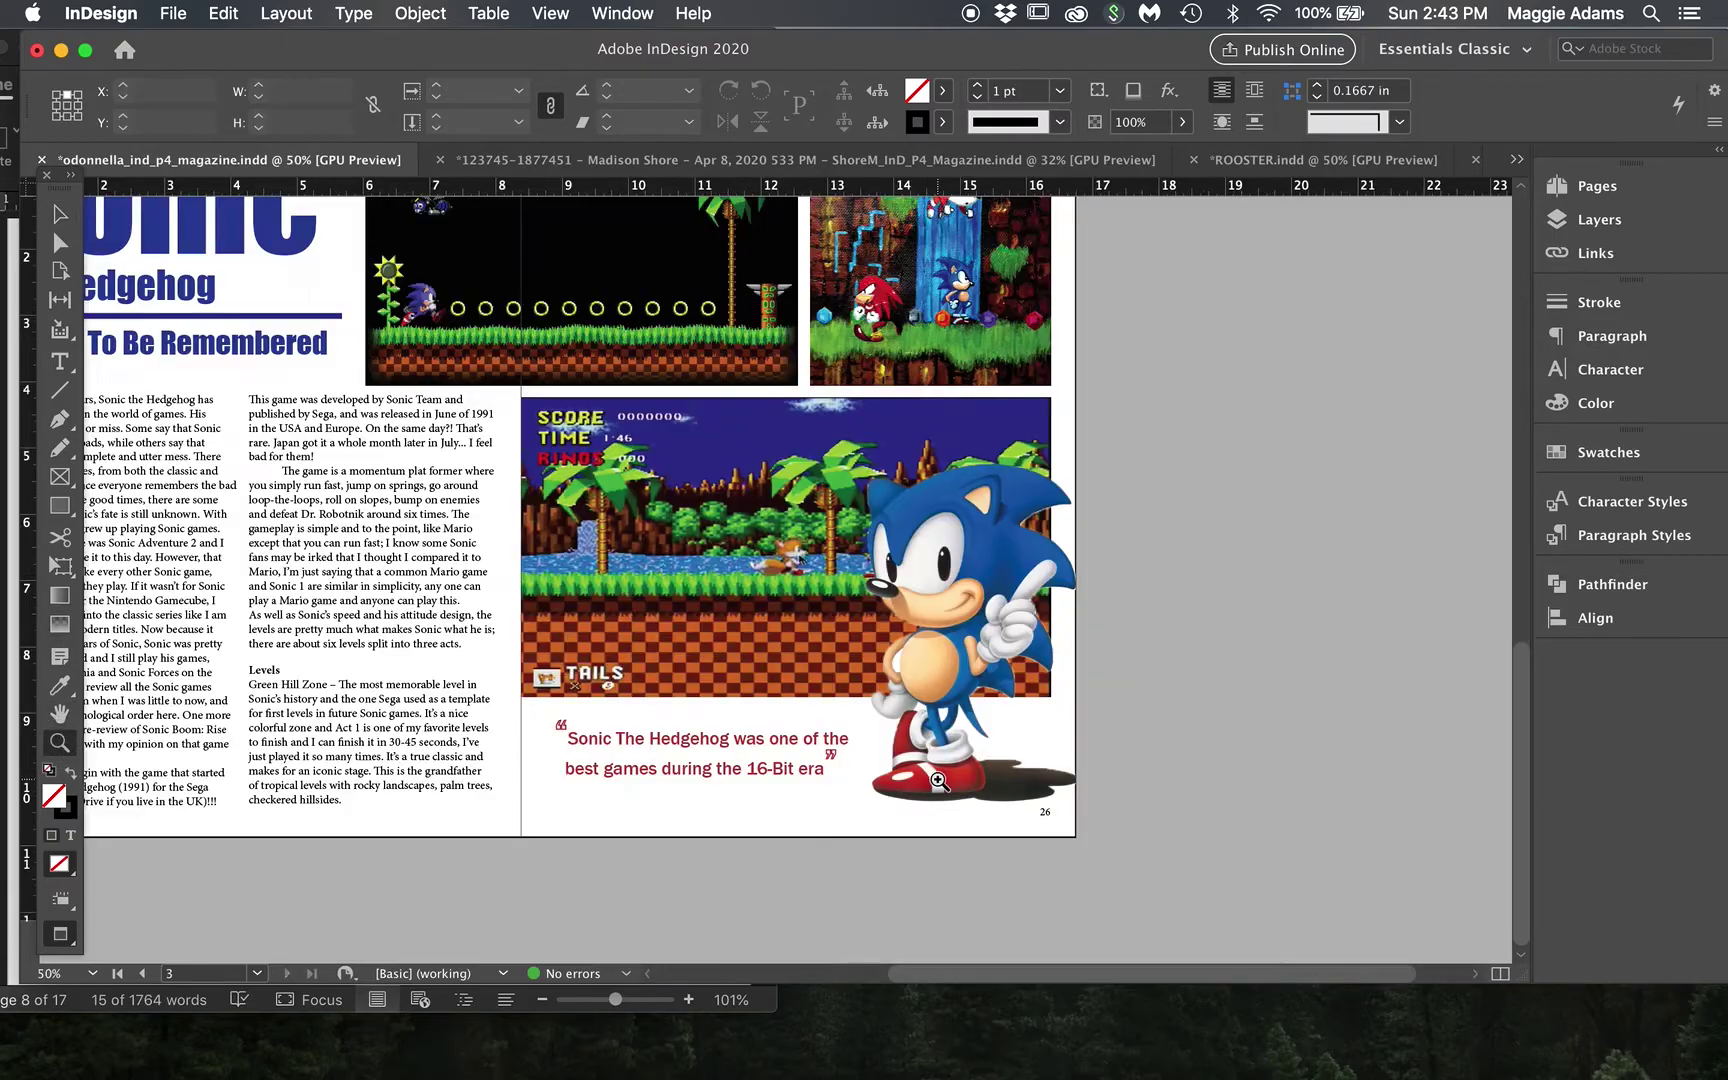
{"action": "scroll", "coordinate": [939, 781], "scroll_direction": "left", "scroll_amount": 5}
{"action": "scroll", "coordinate": [939, 781], "scroll_direction": "up", "scroll_amount": 4}
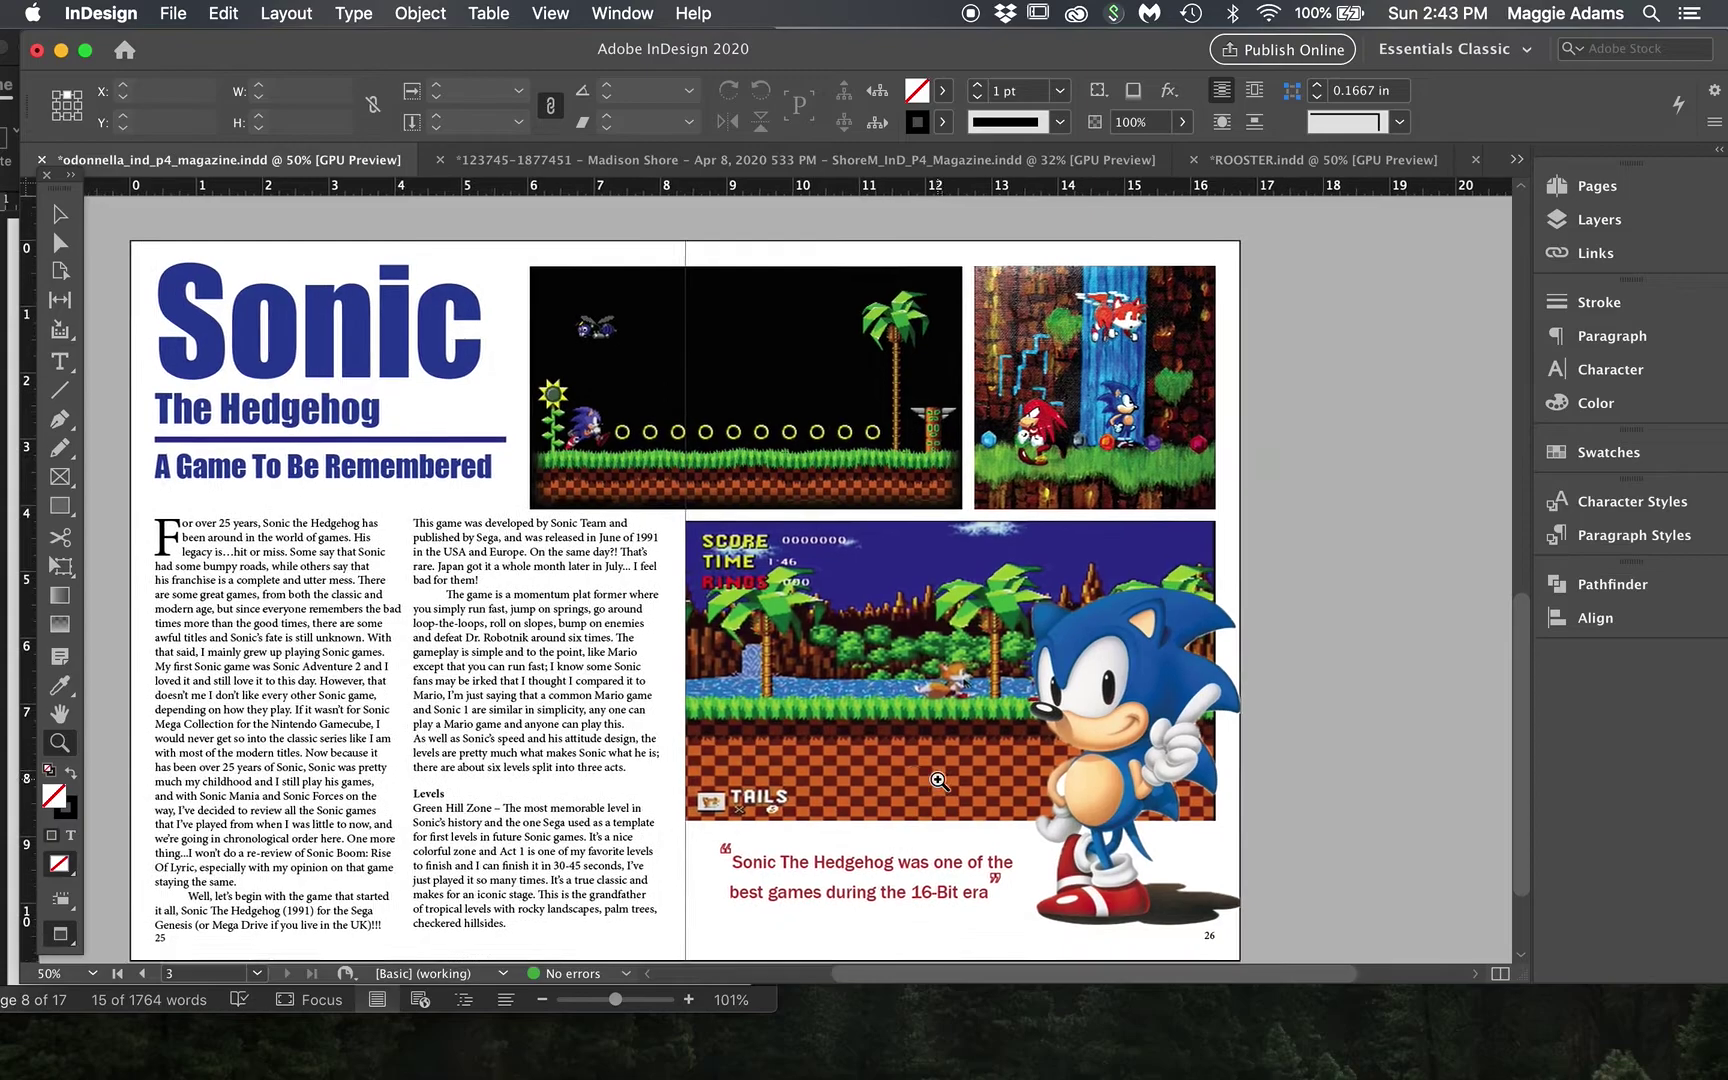
{"action": "scroll", "coordinate": [939, 781], "scroll_direction": "down", "scroll_amount": 2}
{"action": "scroll", "coordinate": [939, 781], "scroll_direction": "left", "scroll_amount": 1}
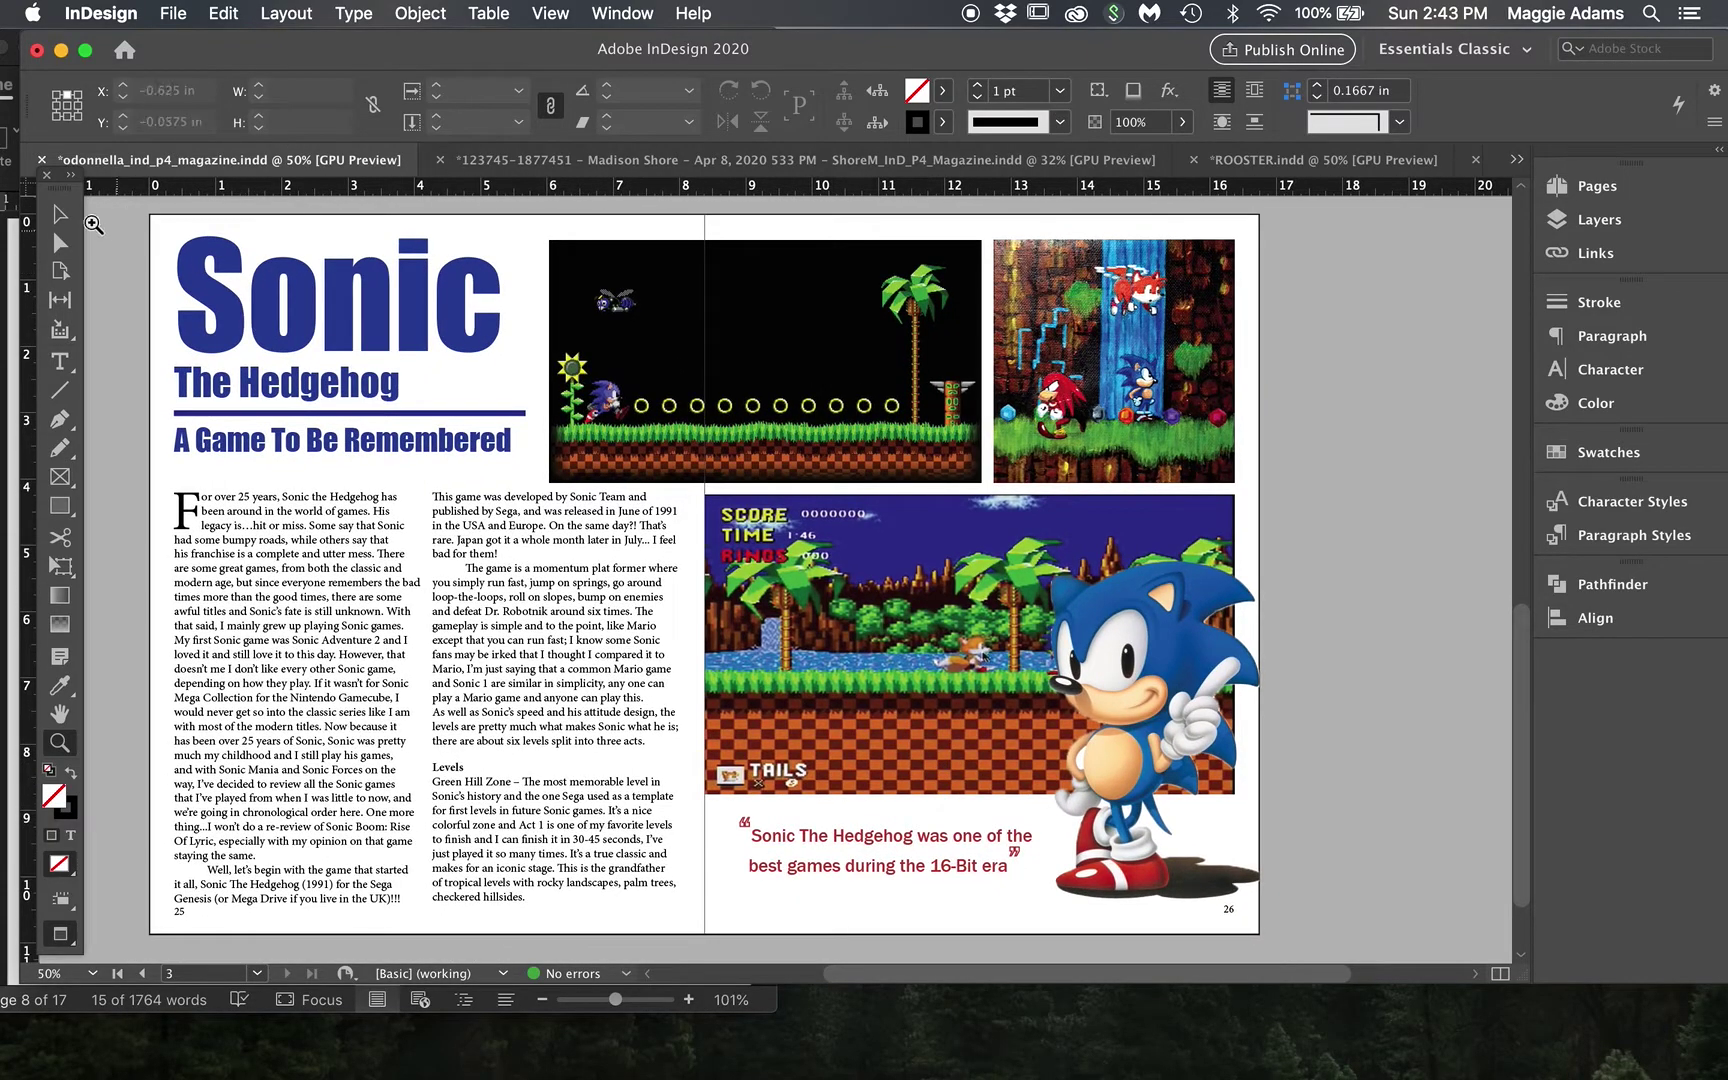
{"action": "left_click", "coordinate": [60, 213]}
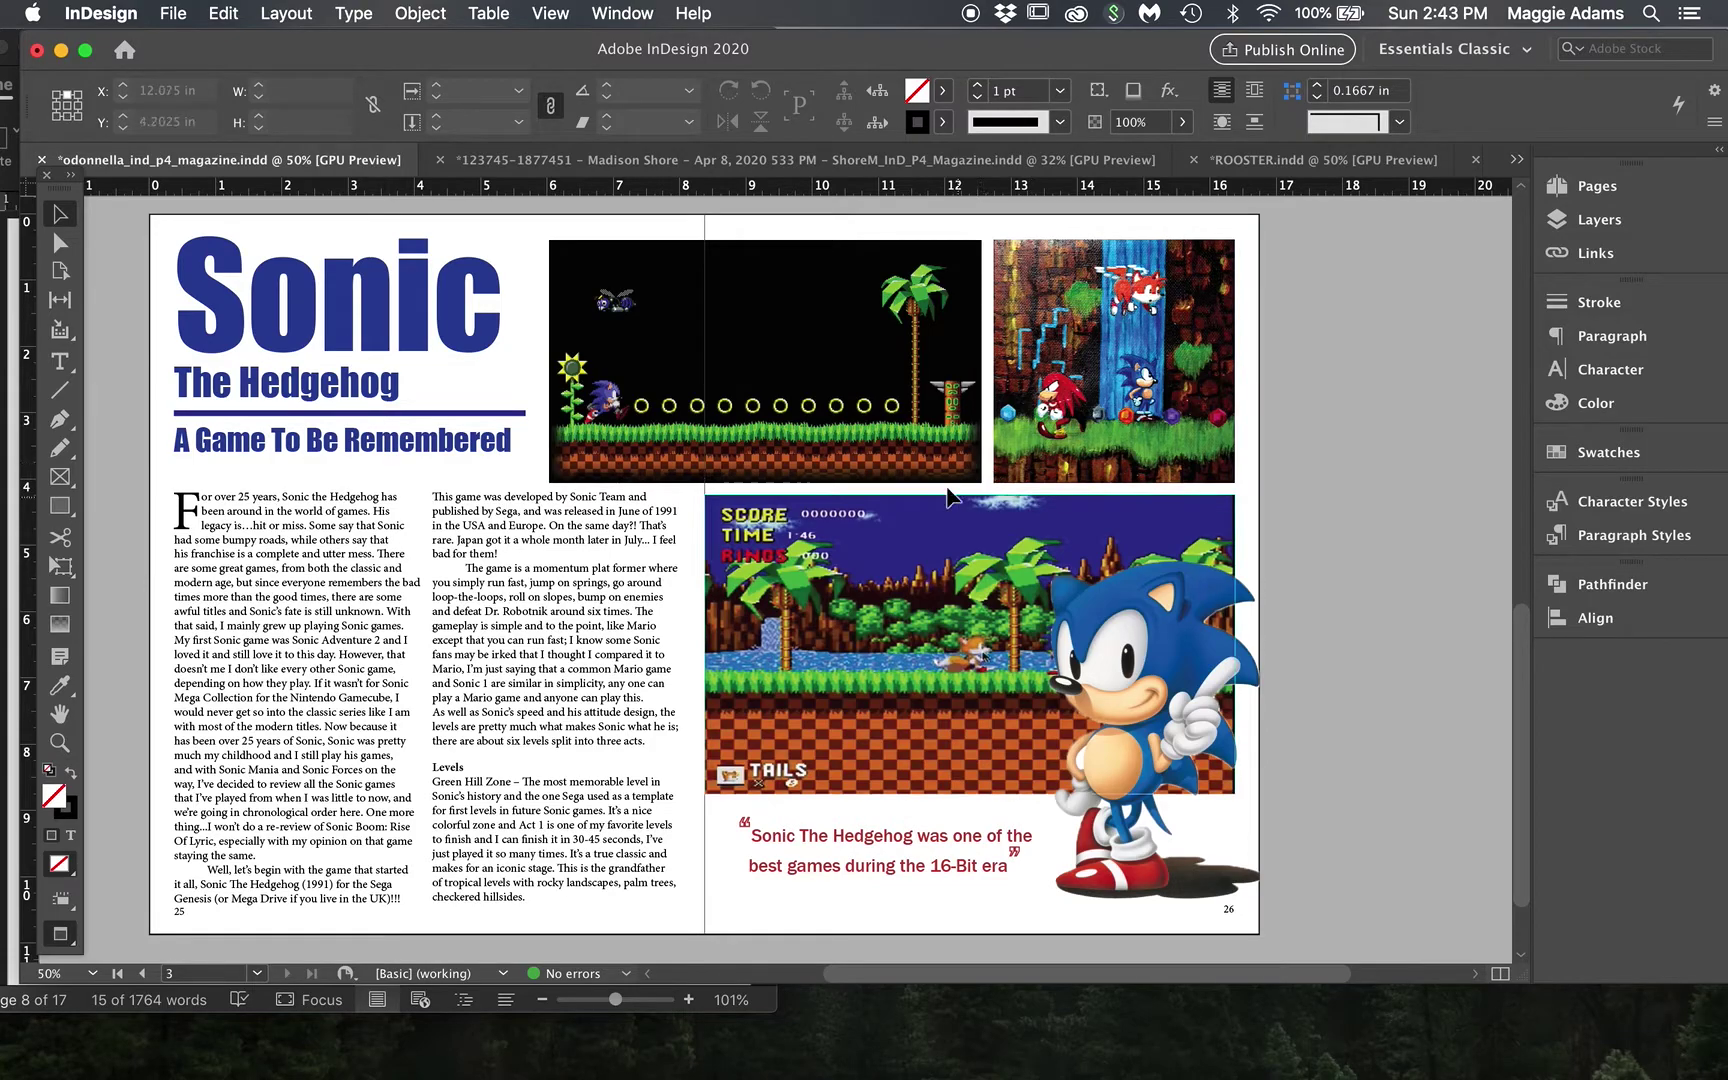
Move the 16-Bit era pull-quote frame slightly higher on page 26.
{"action": "left_click", "coordinate": [1000, 866]}
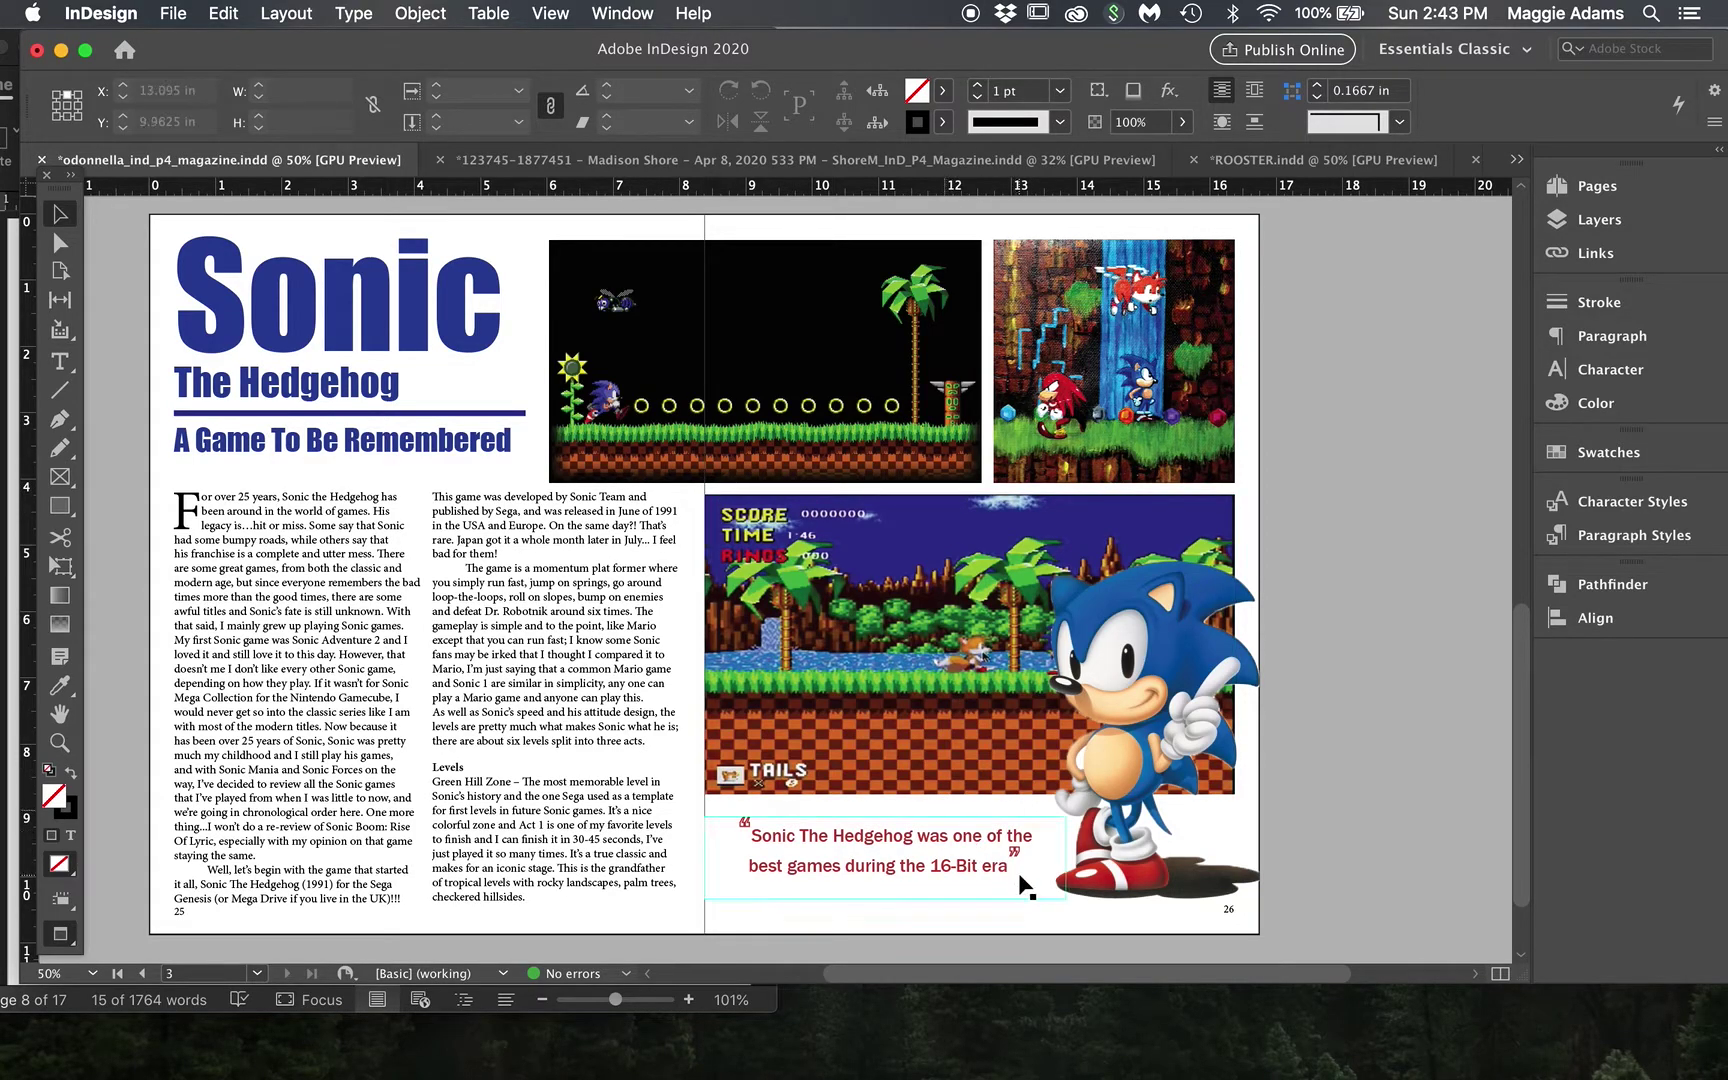
{"action": "left_click_drag", "start_coordinate": [1011, 857], "coordinate": [1014, 849]}
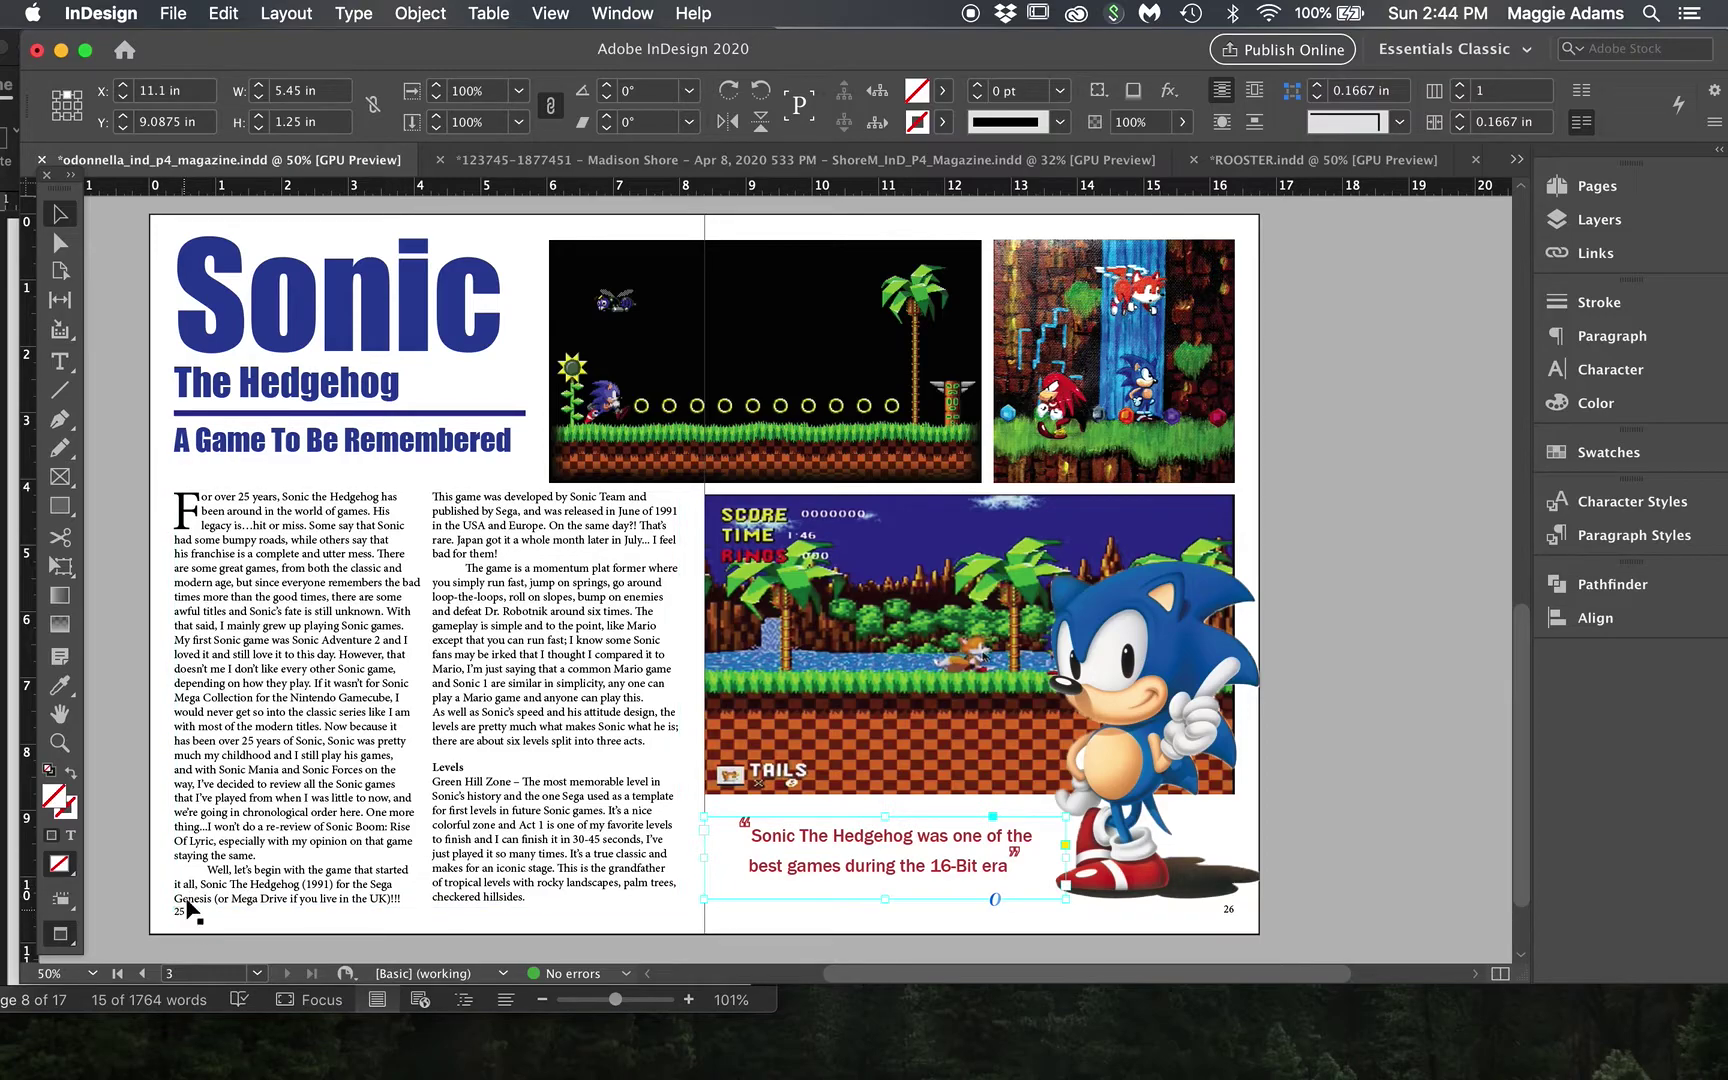
{"action": "left_click", "coordinate": [185, 924]}
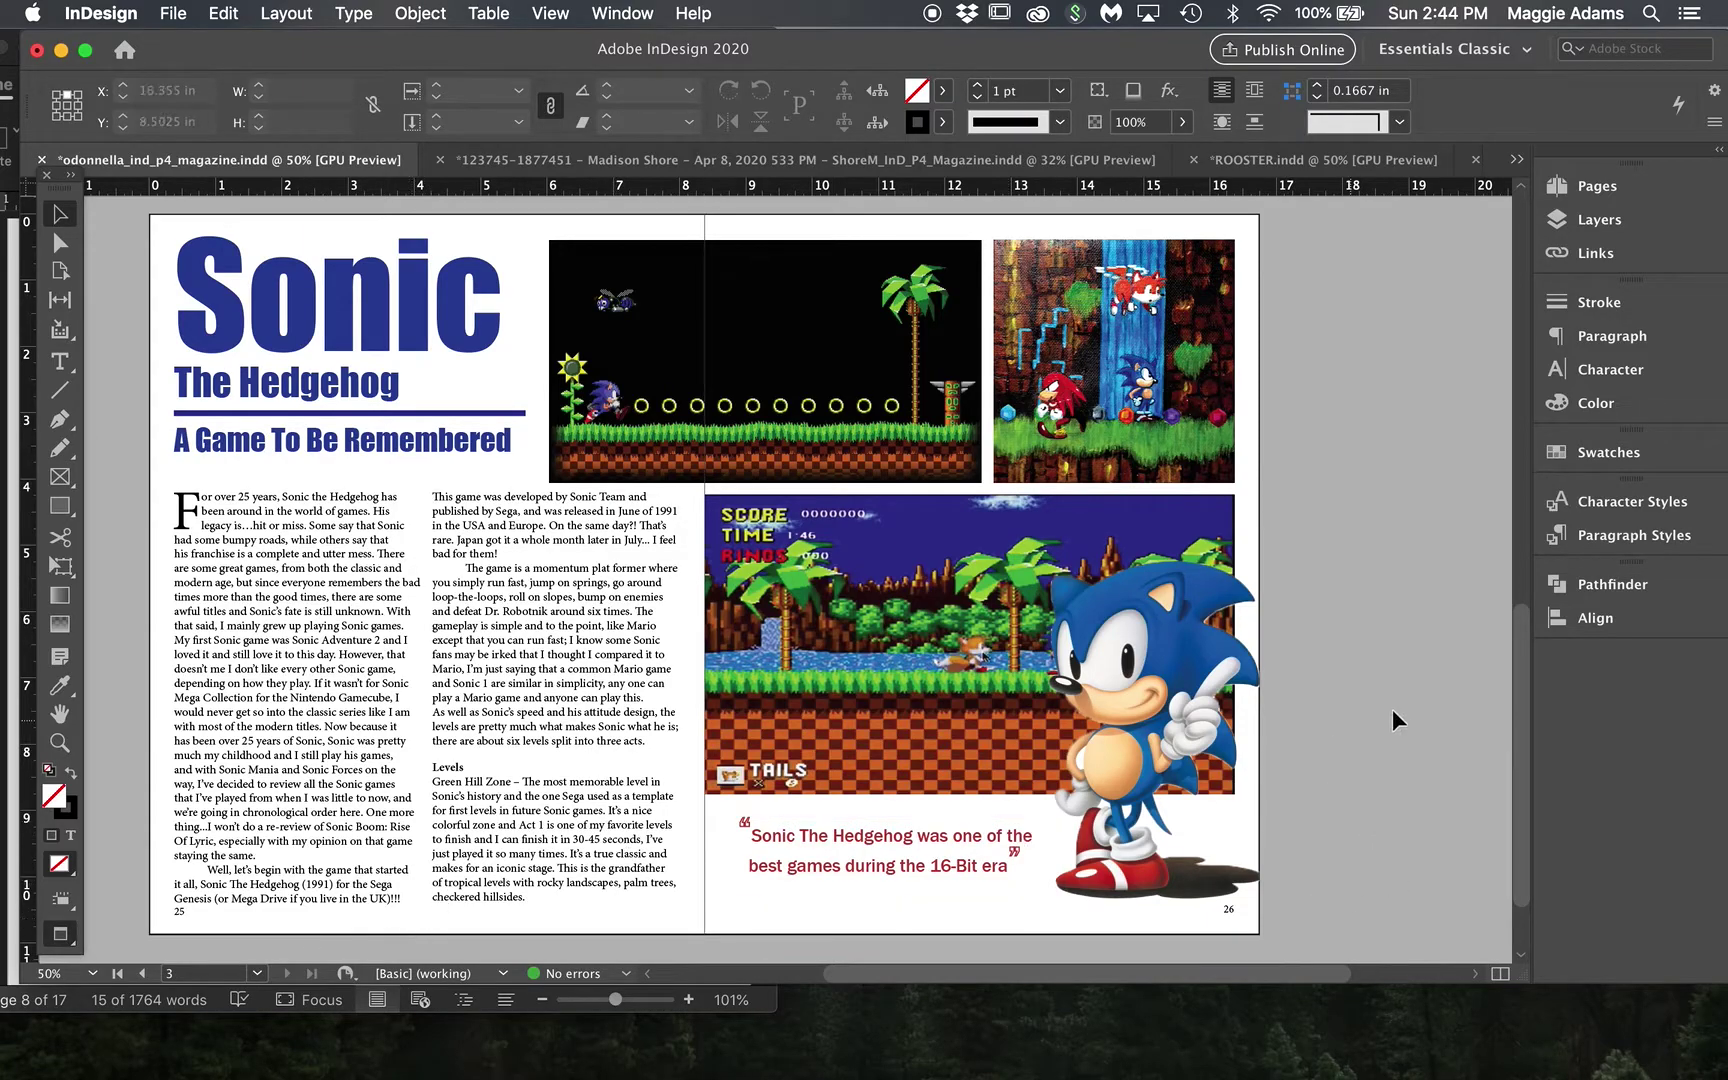
{"action": "scroll", "coordinate": [1386, 690], "scroll_direction": "up", "scroll_amount": 10}
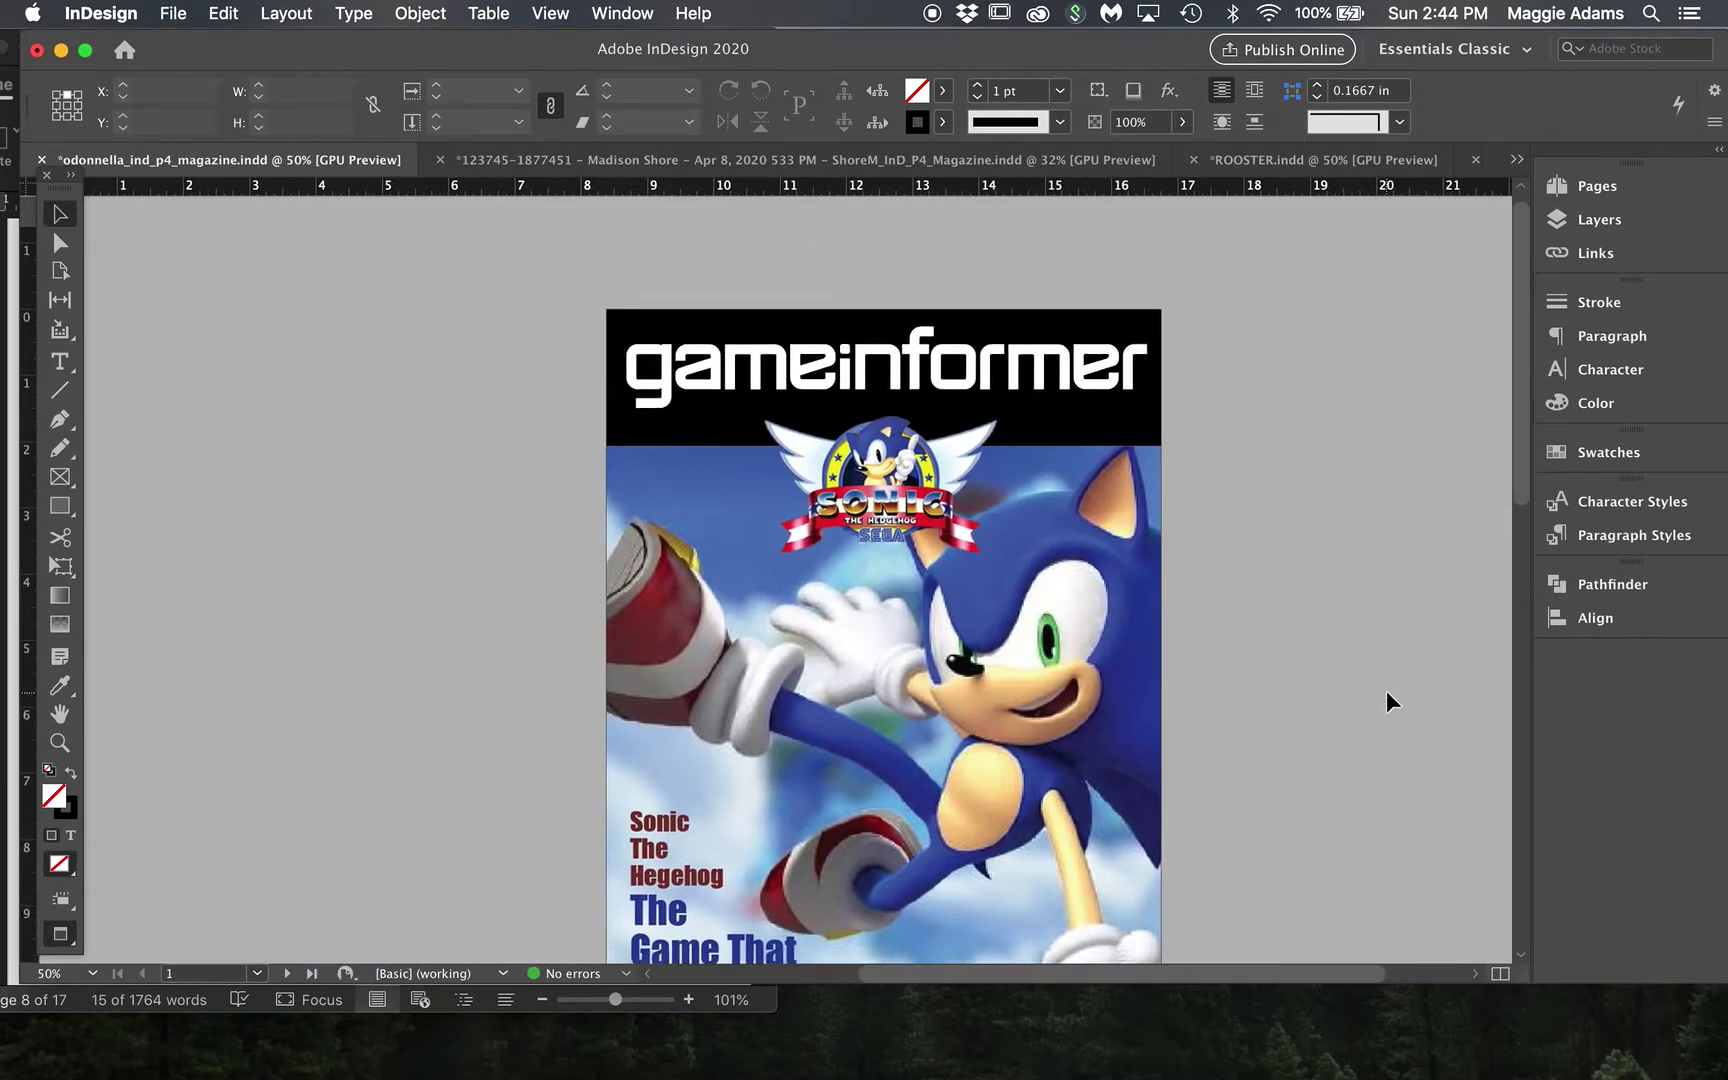
{"action": "scroll", "coordinate": [1386, 690], "scroll_direction": "down", "scroll_amount": 10}
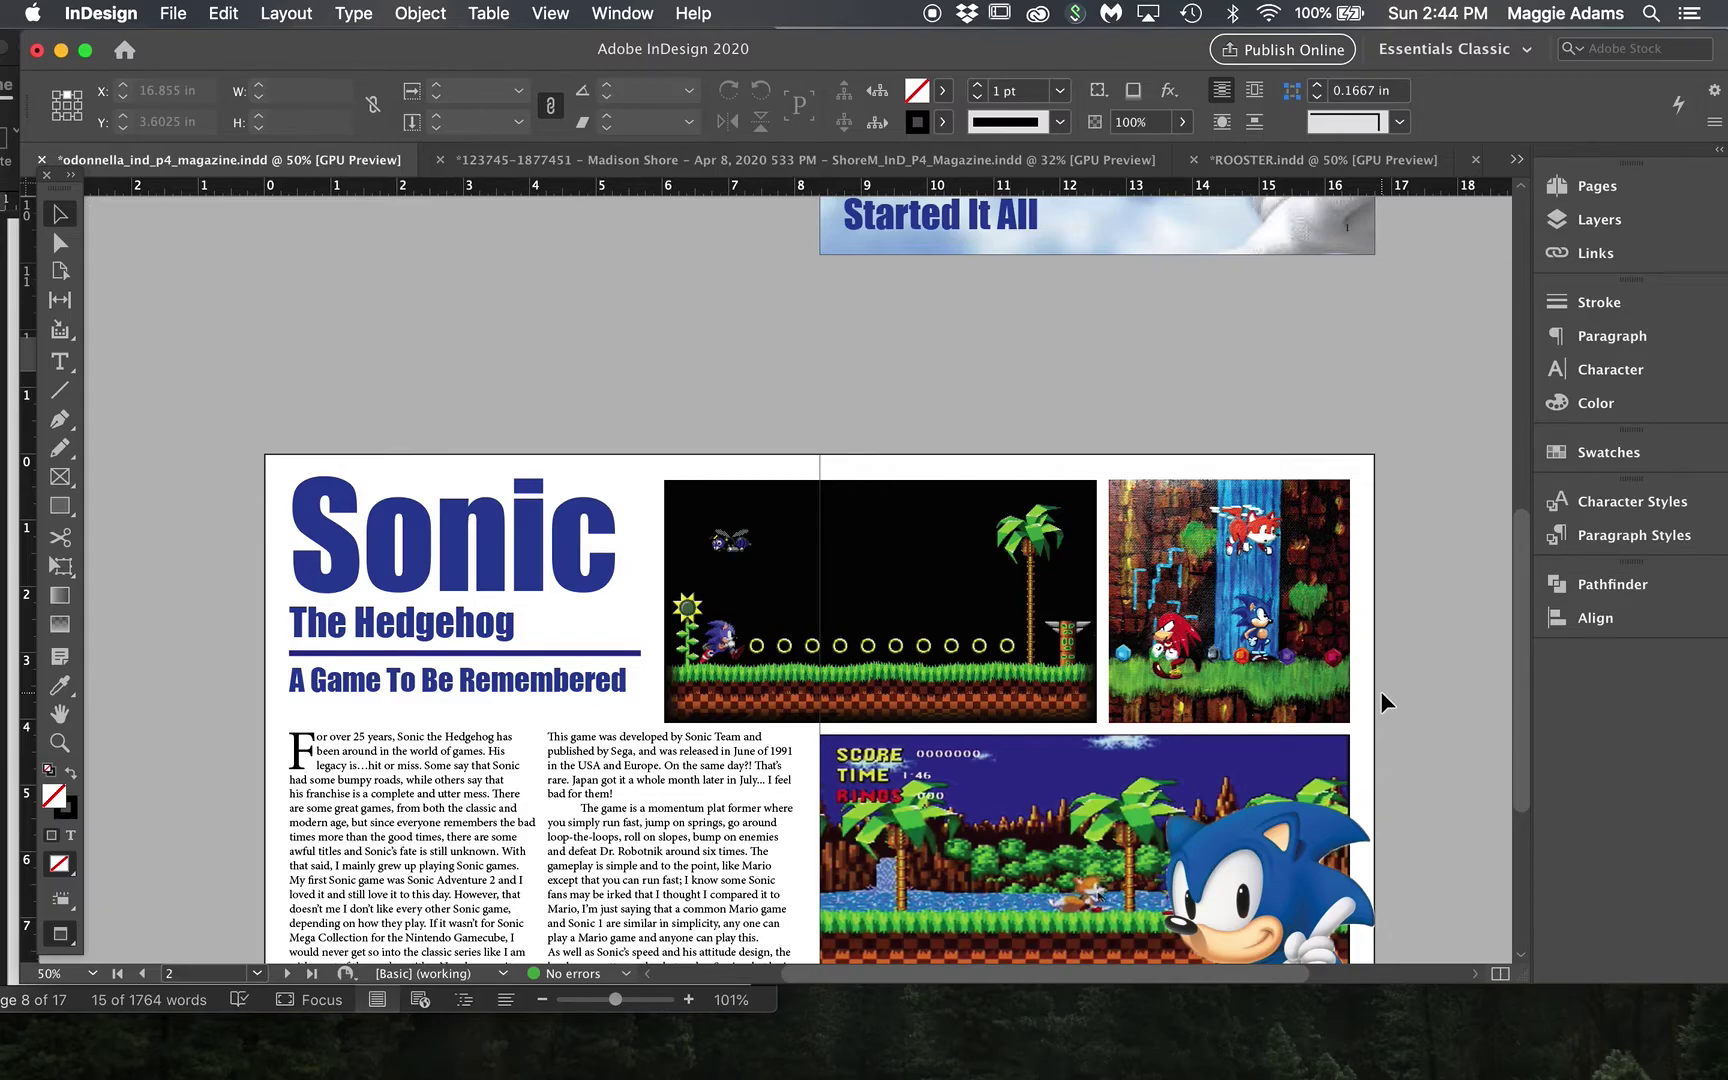
{"action": "scroll", "coordinate": [1380, 691], "scroll_direction": "up", "scroll_amount": 1}
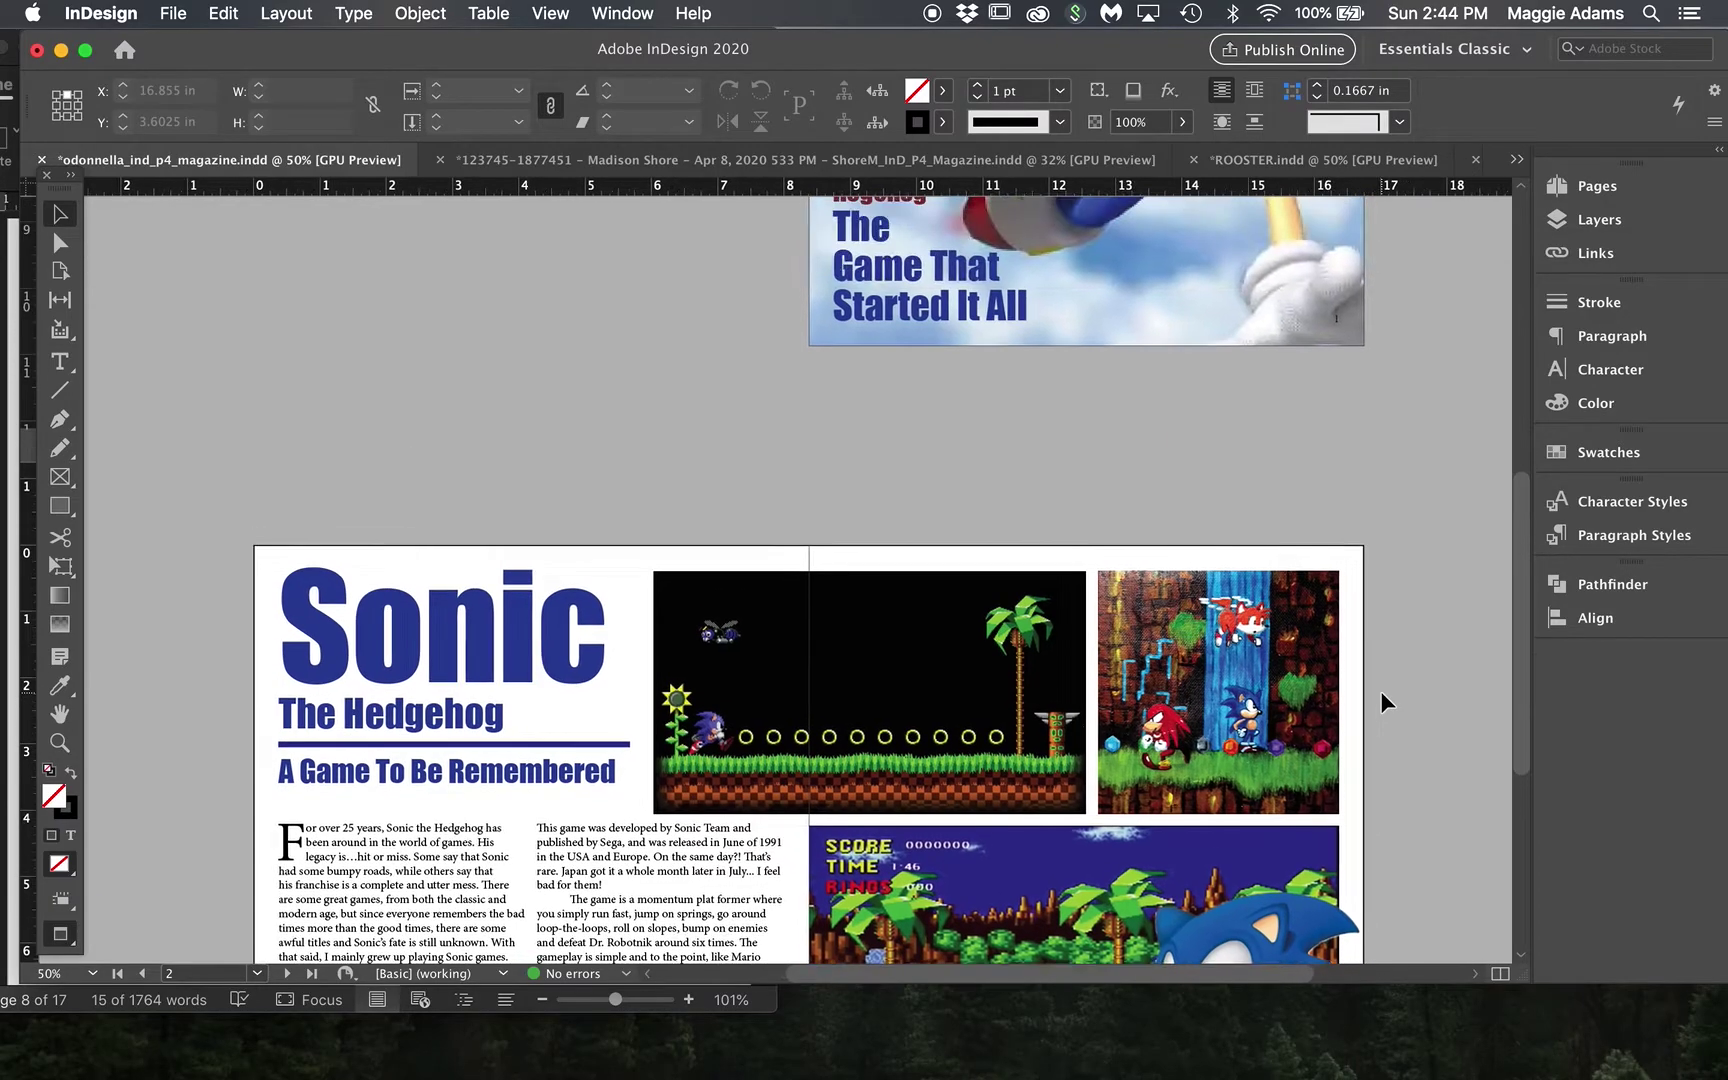
{"action": "scroll", "coordinate": [1380, 691], "scroll_direction": "down", "scroll_amount": 5}
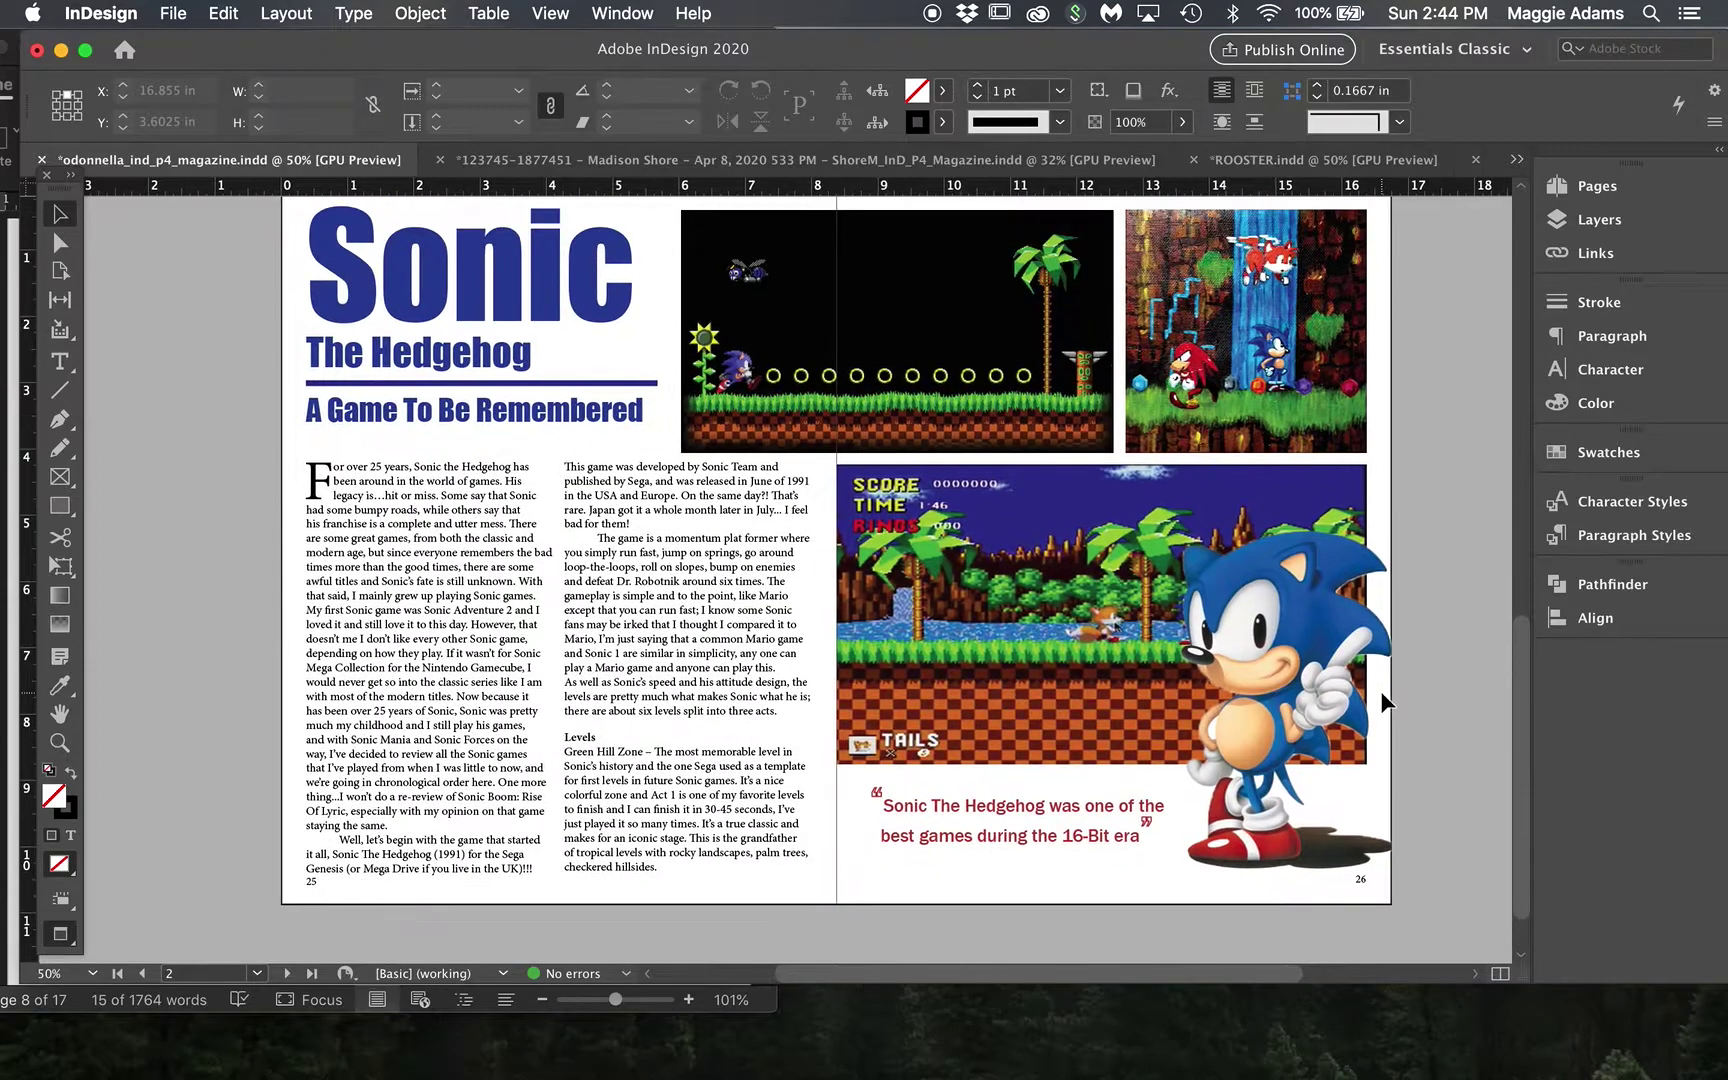